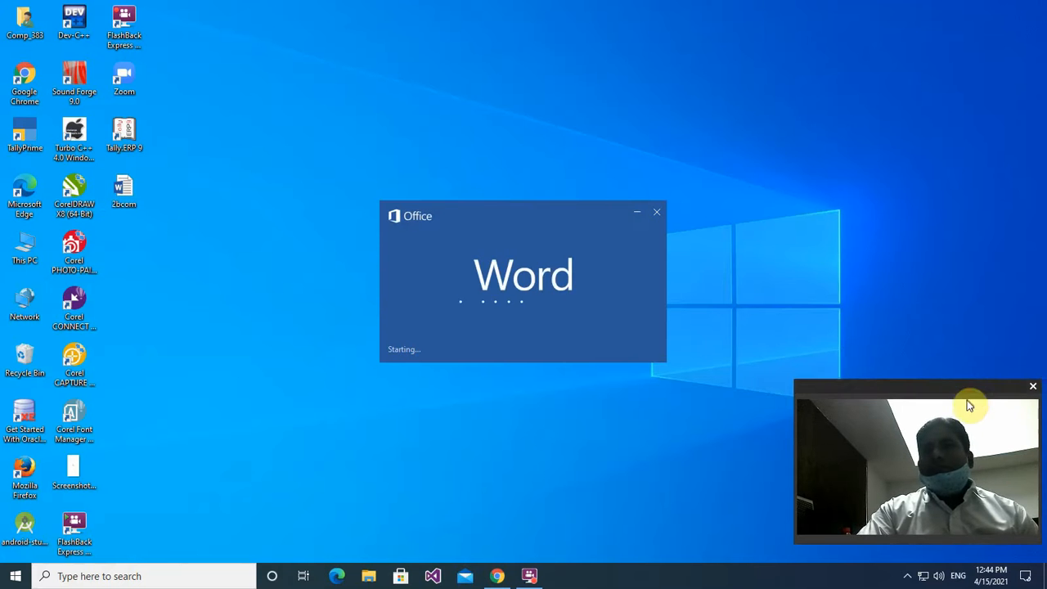
Dismiss the Office activation wizard and go to the blank area below the table in the 2bcom document
{"action": "left_click_drag", "start_coordinate": [966, 399], "coordinate": [970, 411]}
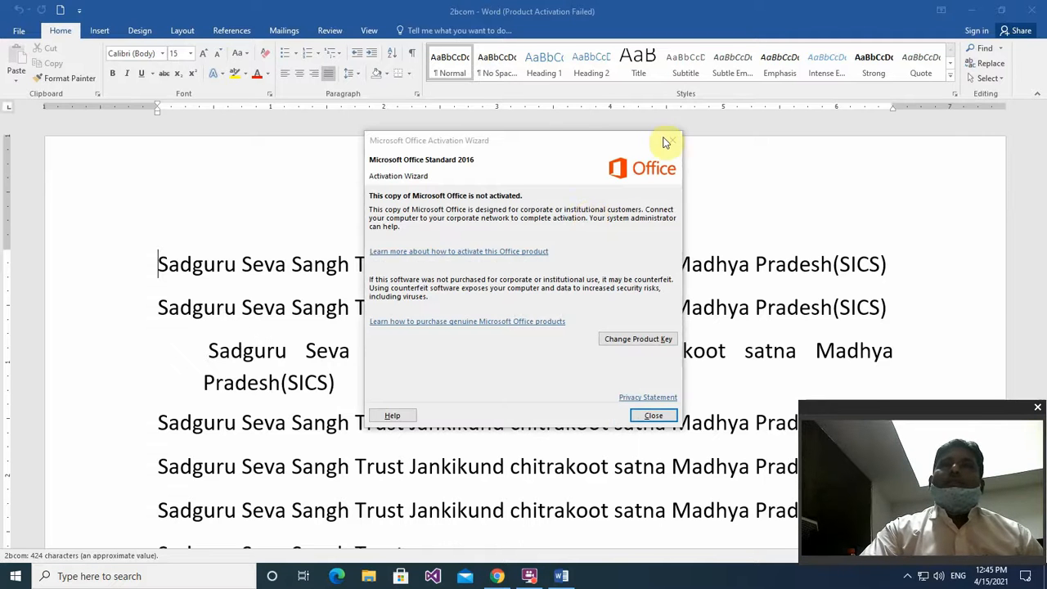
{"action": "left_click", "coordinate": [671, 141]}
{"action": "scroll", "coordinate": [588, 195], "scroll_direction": "down", "scroll_amount": 5}
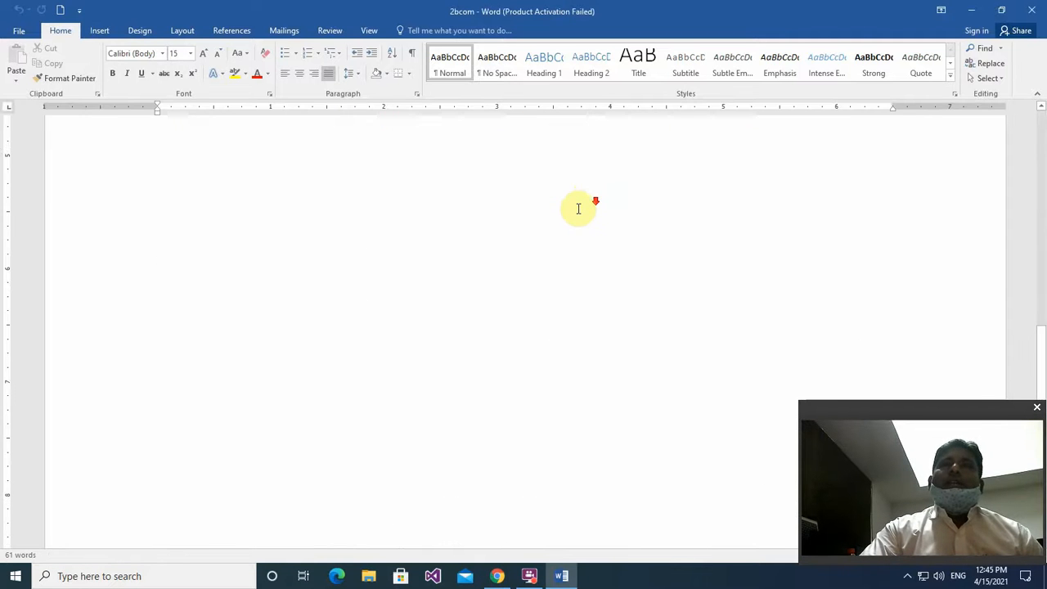
{"action": "scroll", "coordinate": [579, 209], "scroll_direction": "down", "scroll_amount": 3}
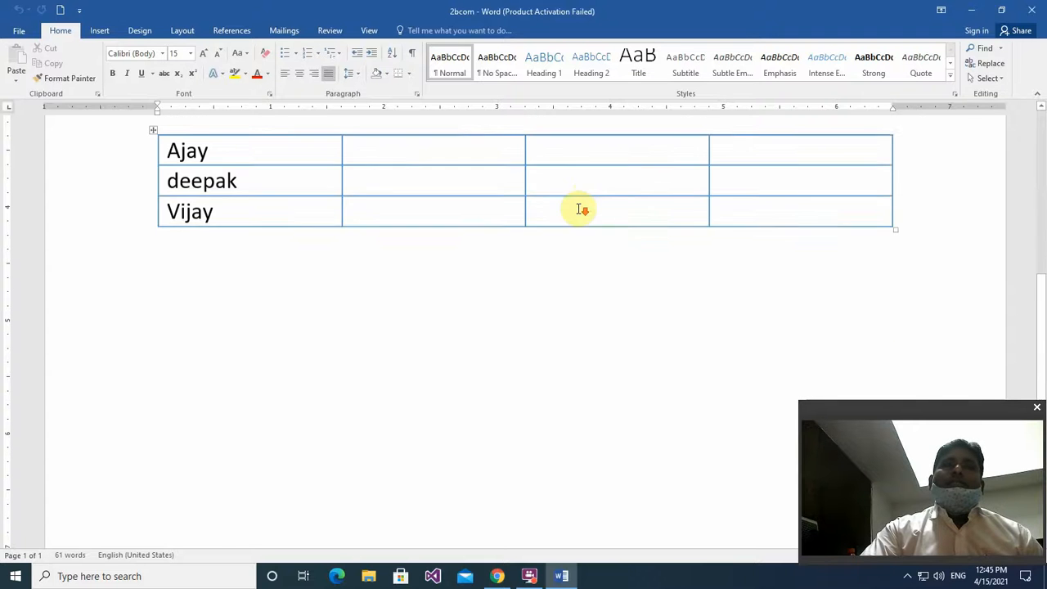
{"action": "left_click", "coordinate": [509, 243]}
{"action": "scroll", "coordinate": [481, 259], "scroll_direction": "down", "scroll_amount": 3}
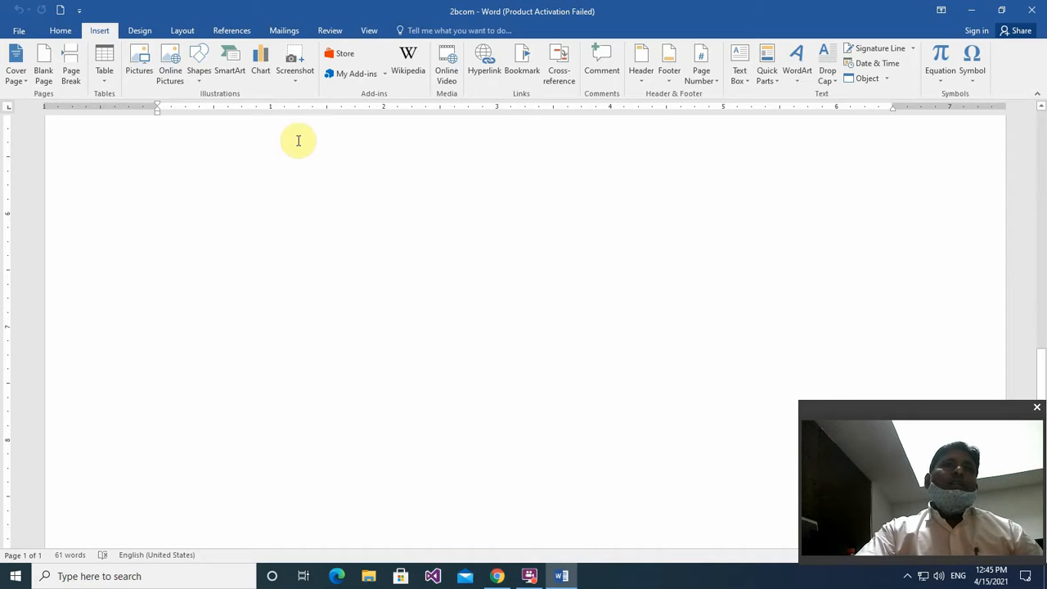
Open the dialog for inserting a picture from file and check the subfolders of Pictures for an image
{"action": "left_click", "coordinate": [141, 76]}
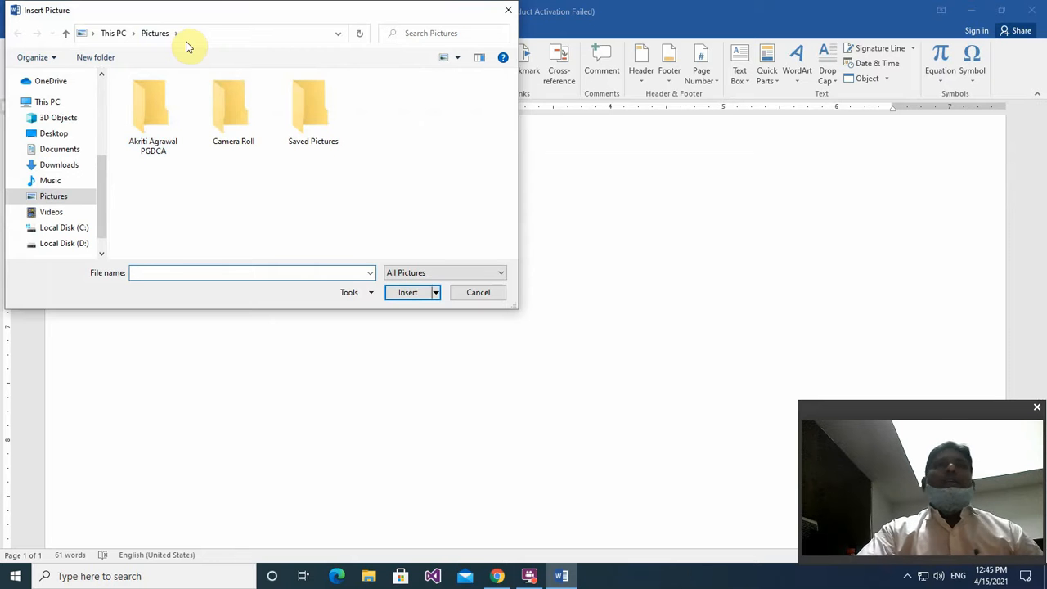
{"action": "left_click_drag", "start_coordinate": [204, 19], "coordinate": [456, 74]}
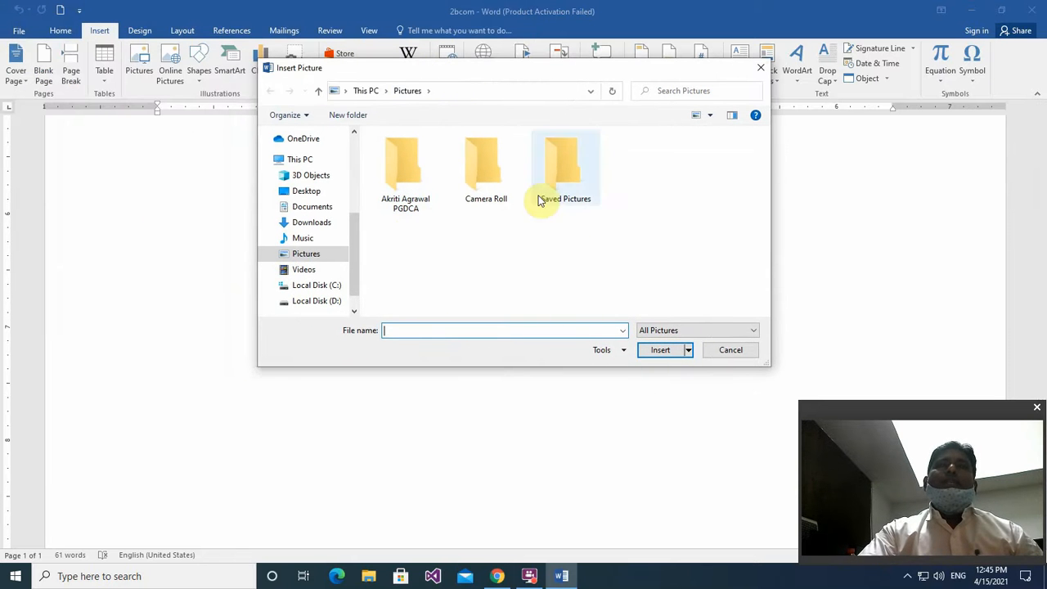
{"action": "double_click", "coordinate": [411, 171]}
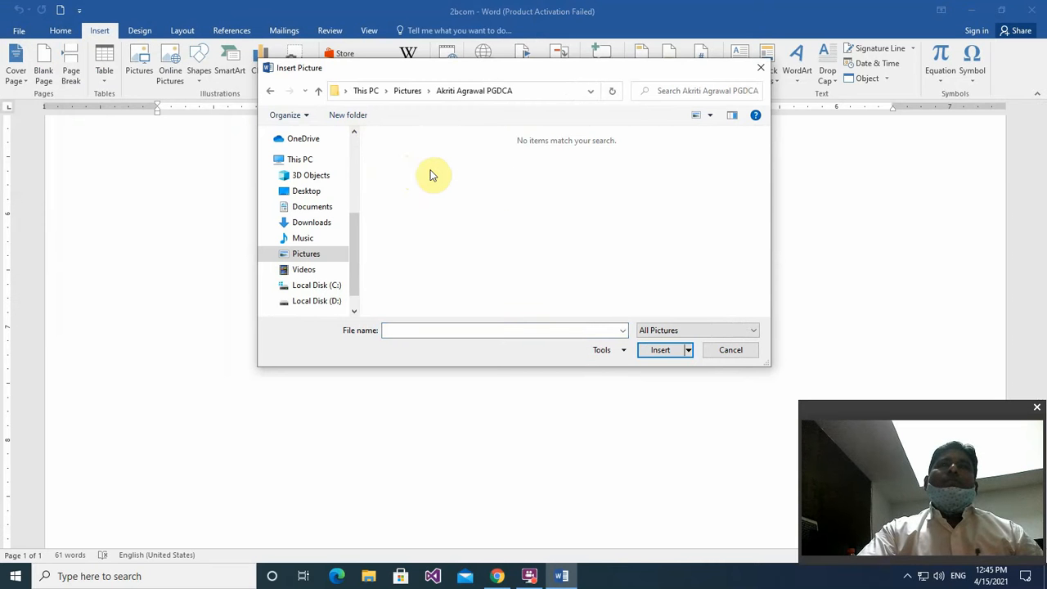
{"action": "left_click", "coordinate": [270, 91]}
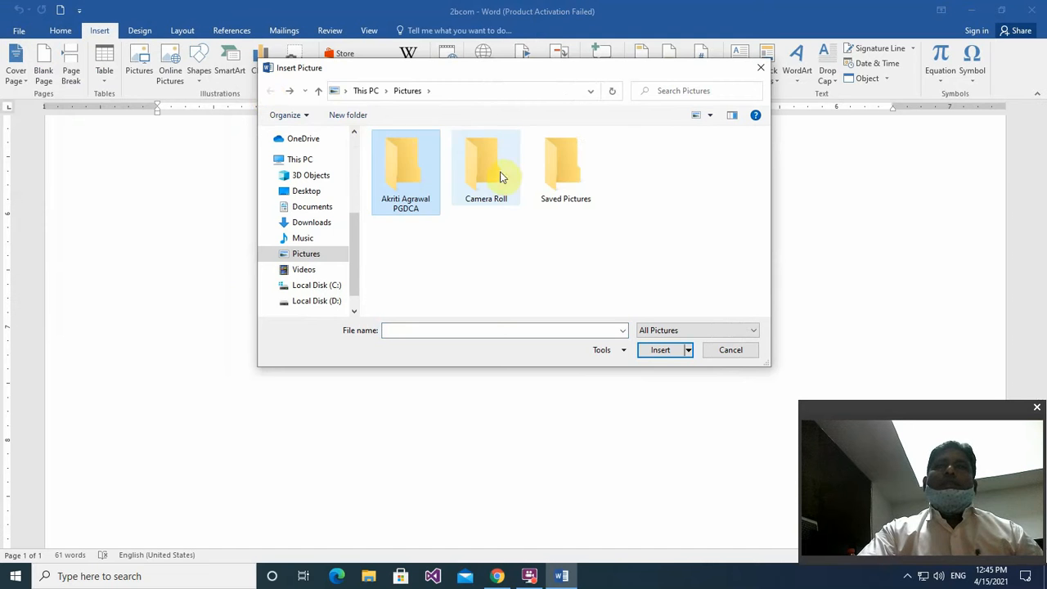
{"action": "double_click", "coordinate": [499, 175]}
{"action": "left_click", "coordinate": [272, 91]}
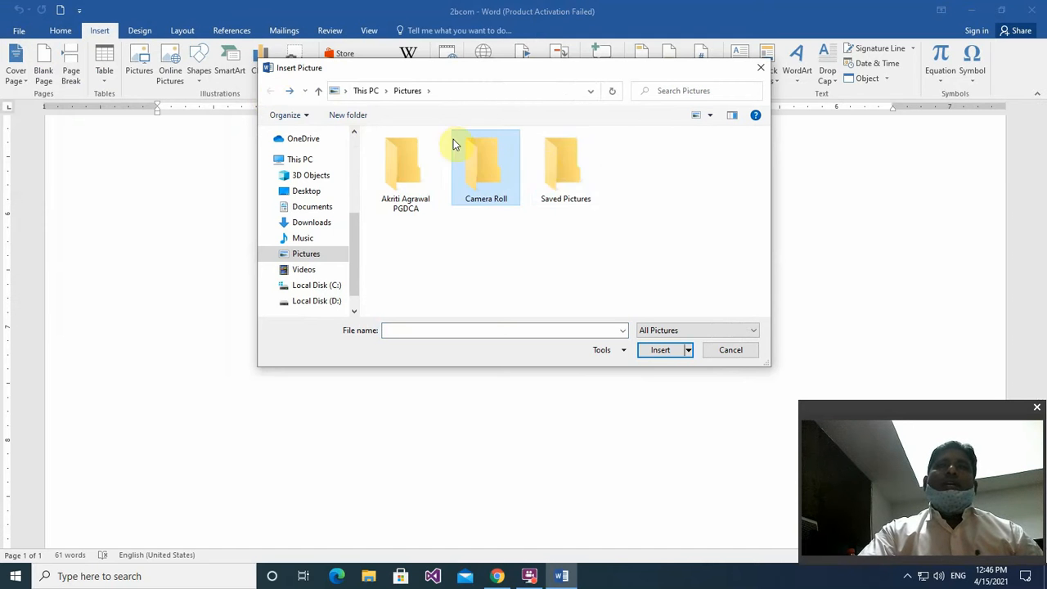
{"action": "left_click", "coordinate": [563, 170]}
{"action": "double_click", "coordinate": [562, 172]}
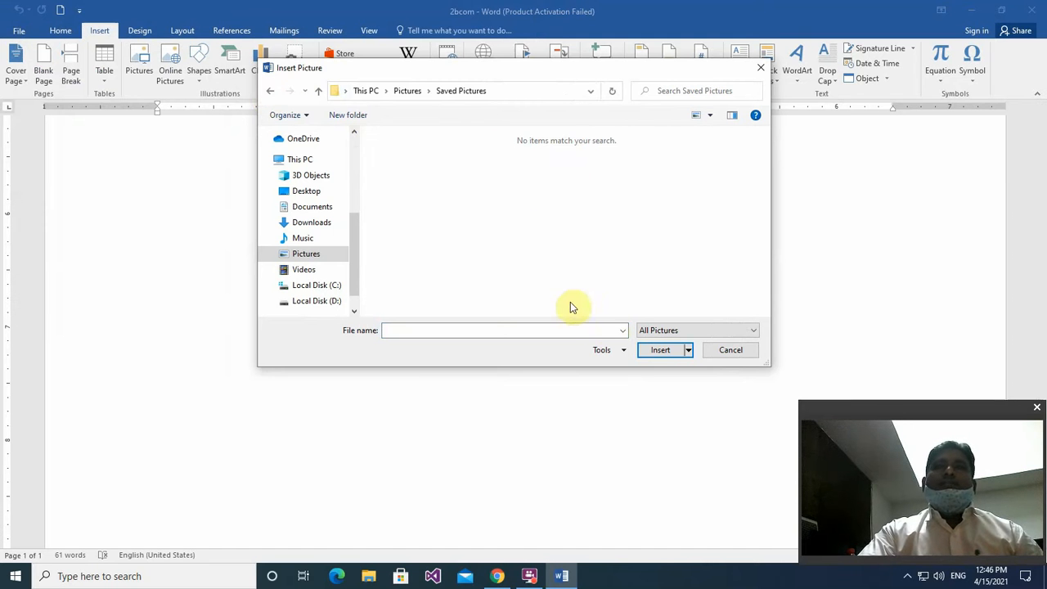
{"action": "left_click", "coordinate": [754, 332]}
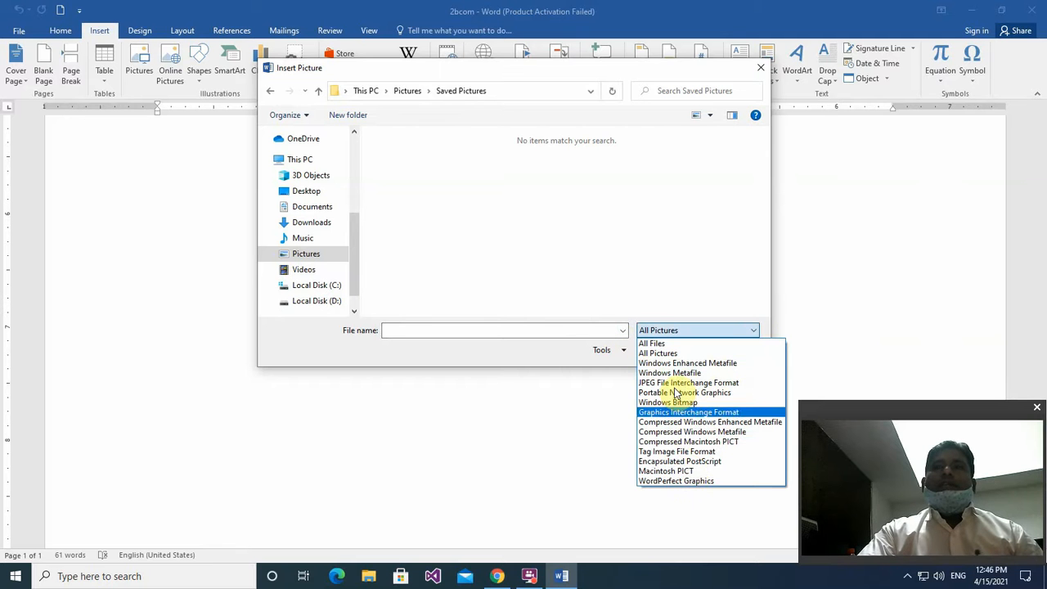
{"action": "left_click", "coordinate": [657, 344]}
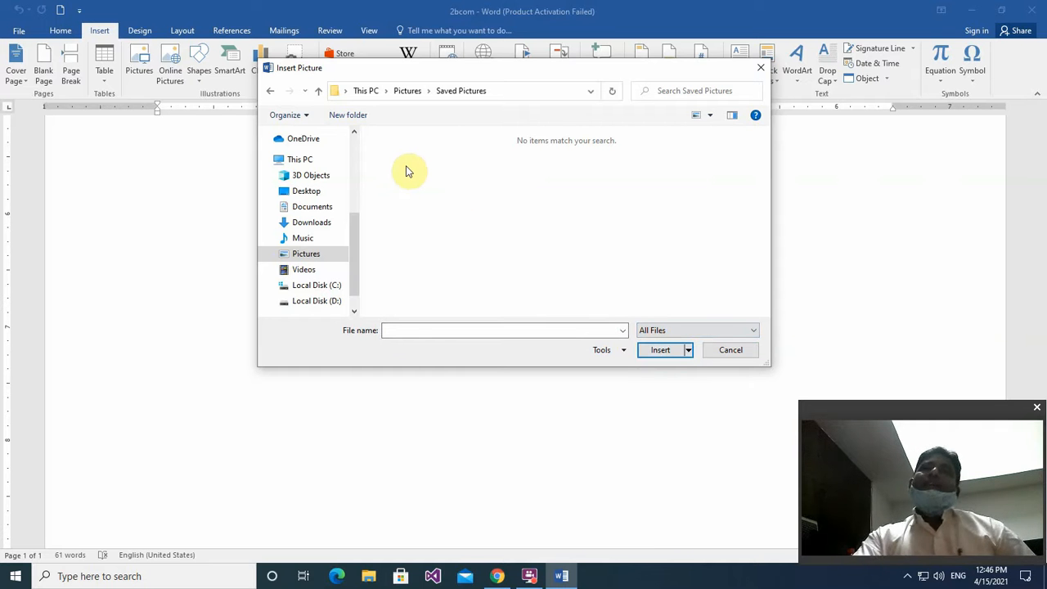
{"action": "left_click", "coordinate": [274, 91]}
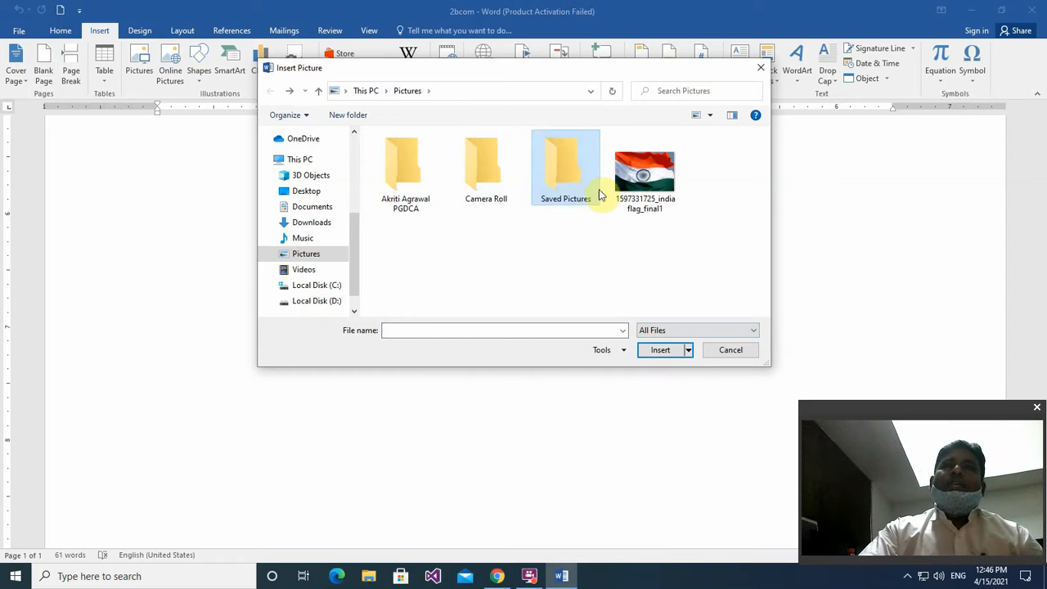
{"action": "left_click", "coordinate": [628, 191]}
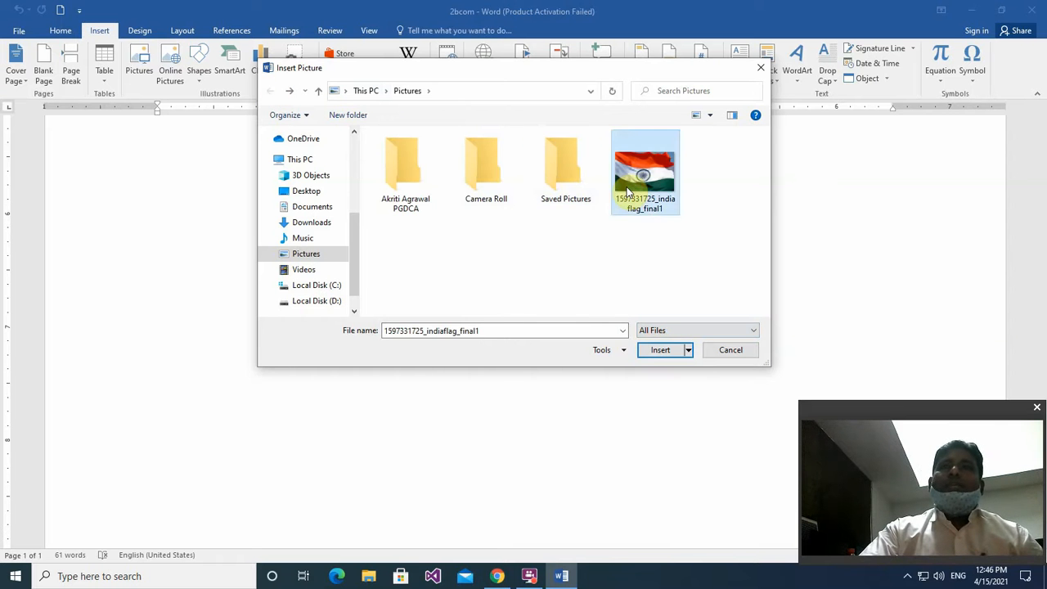
{"action": "left_click", "coordinate": [654, 357]}
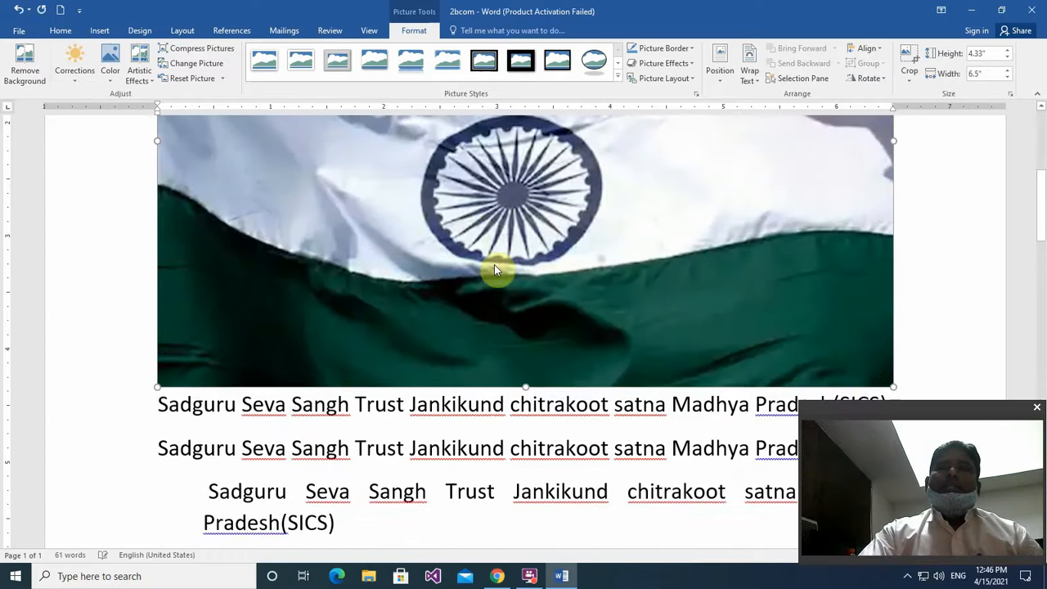
Shrink the flag picture proportionally by its corner to about 1.17" high and 1.76" wide
{"action": "left_click_drag", "start_coordinate": [892, 395], "coordinate": [532, 271]}
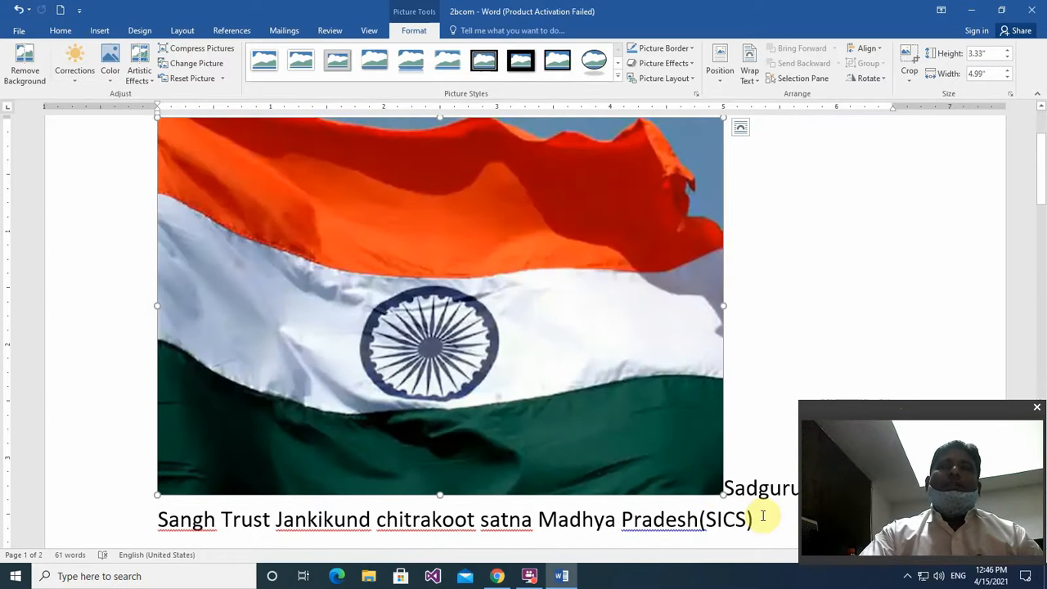
{"action": "left_click_drag", "start_coordinate": [718, 489], "coordinate": [489, 338]}
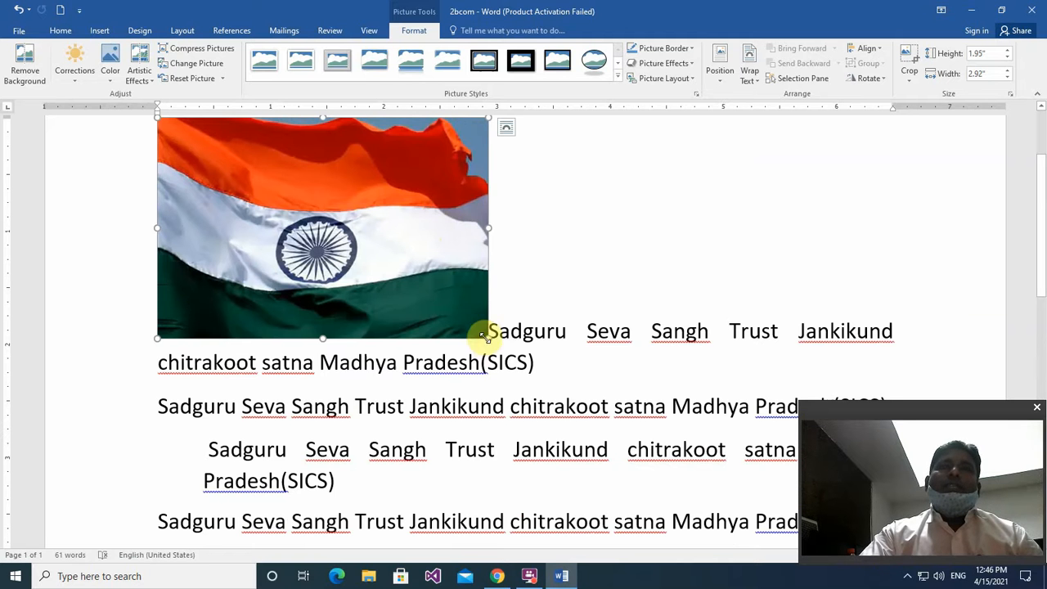
{"action": "left_click_drag", "start_coordinate": [487, 336], "coordinate": [357, 252]}
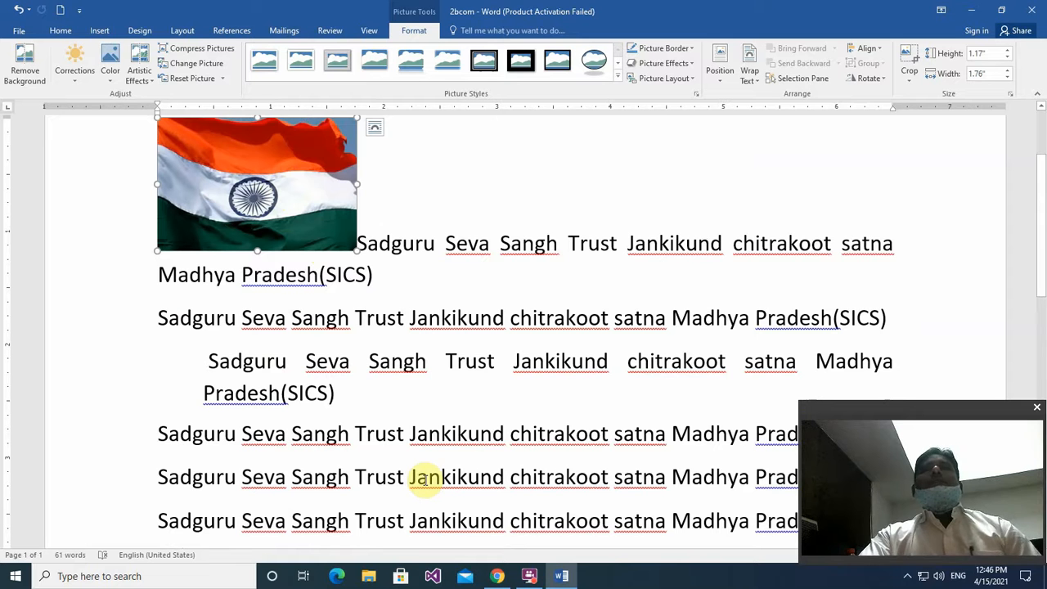
{"action": "right_click", "coordinate": [308, 165]}
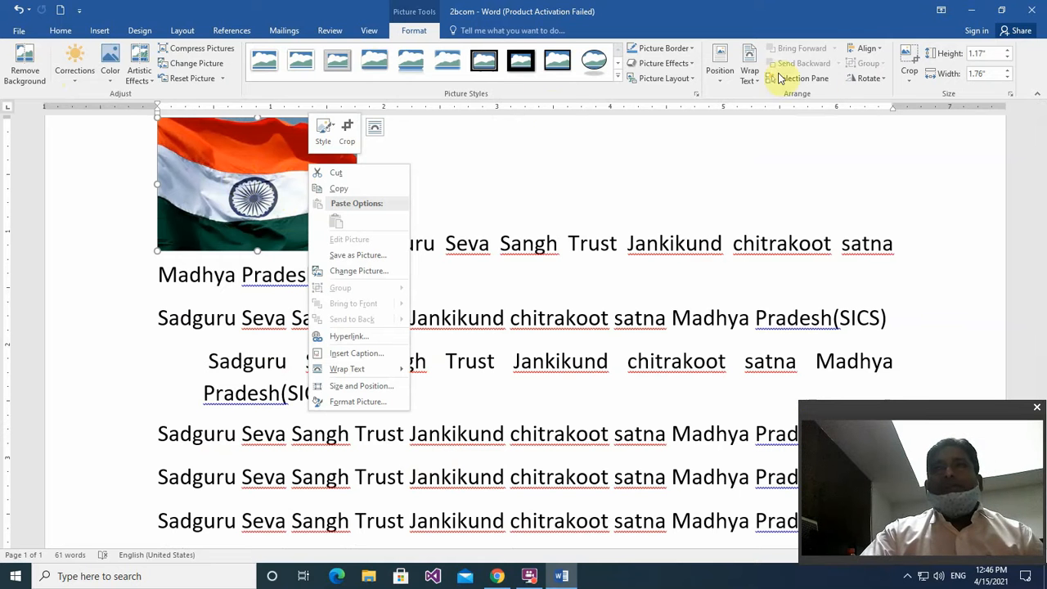
{"action": "key", "text": "Escape"}
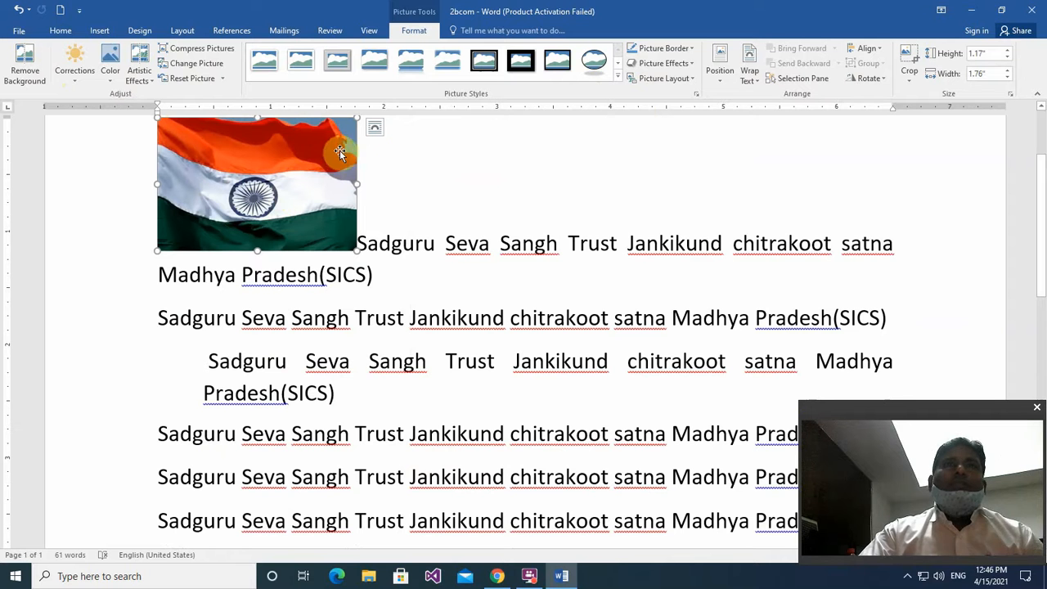
Give the flag picture a border in the standard green color and deselect it
{"action": "left_click", "coordinate": [693, 53]}
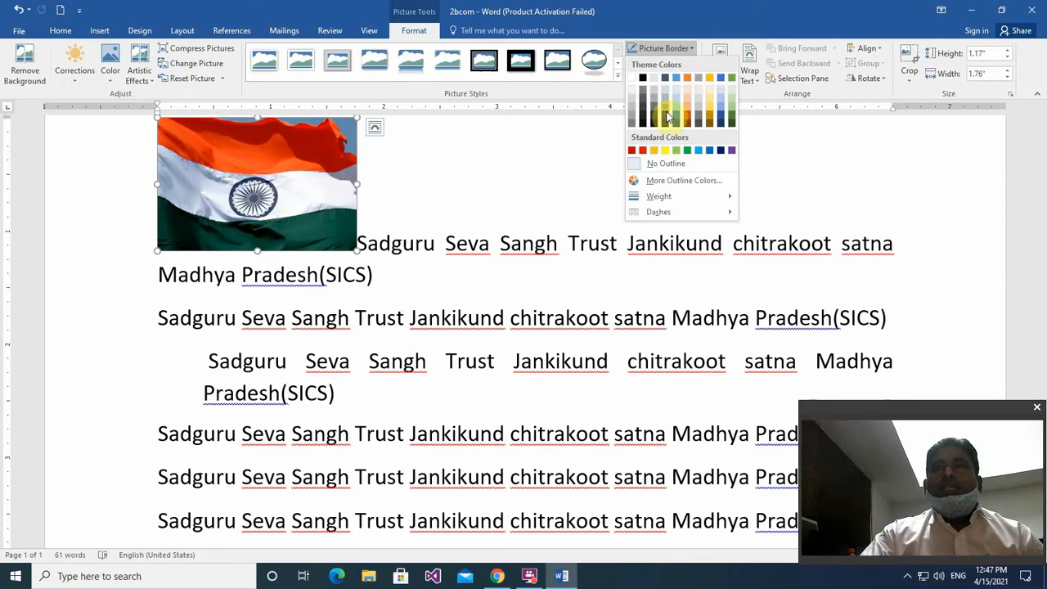
{"action": "left_click", "coordinate": [688, 158]}
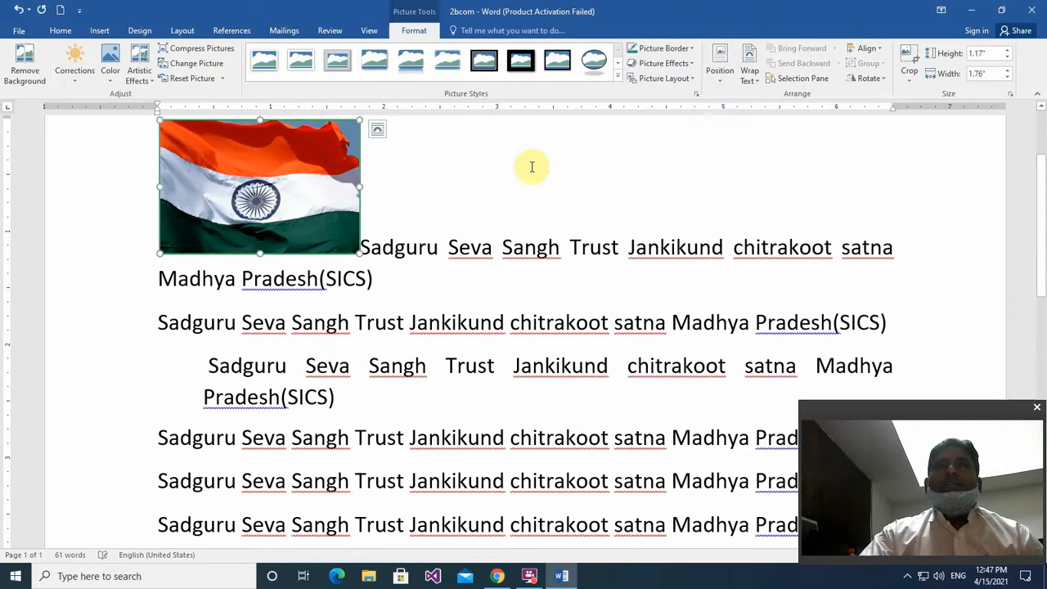
{"action": "left_click", "coordinate": [530, 167]}
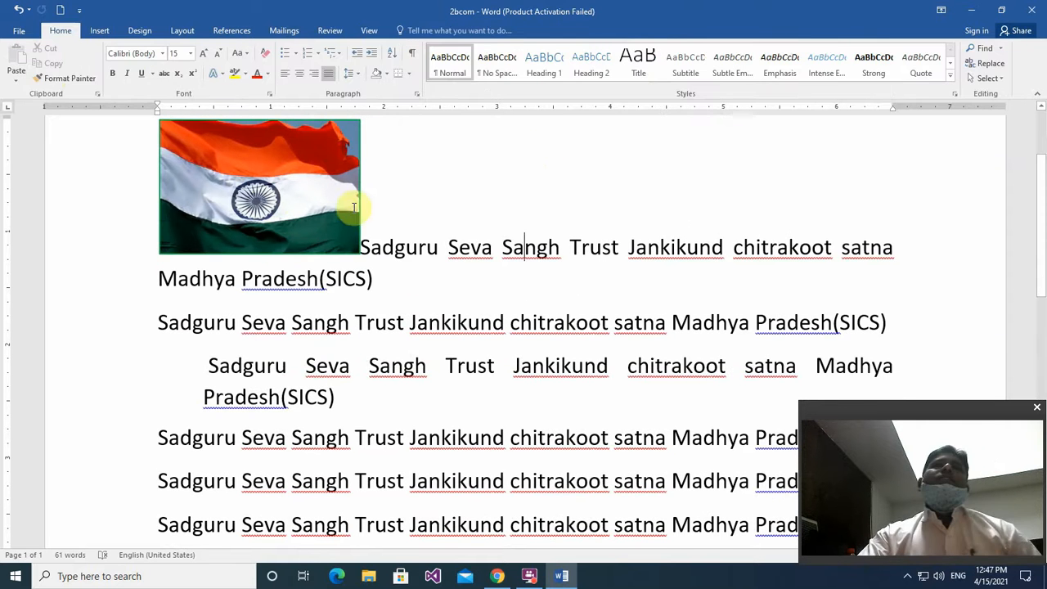
Apply the first Parallel 3-D Rotation preset to the flag picture after previewing the Shadow effects
{"action": "left_click", "coordinate": [258, 193]}
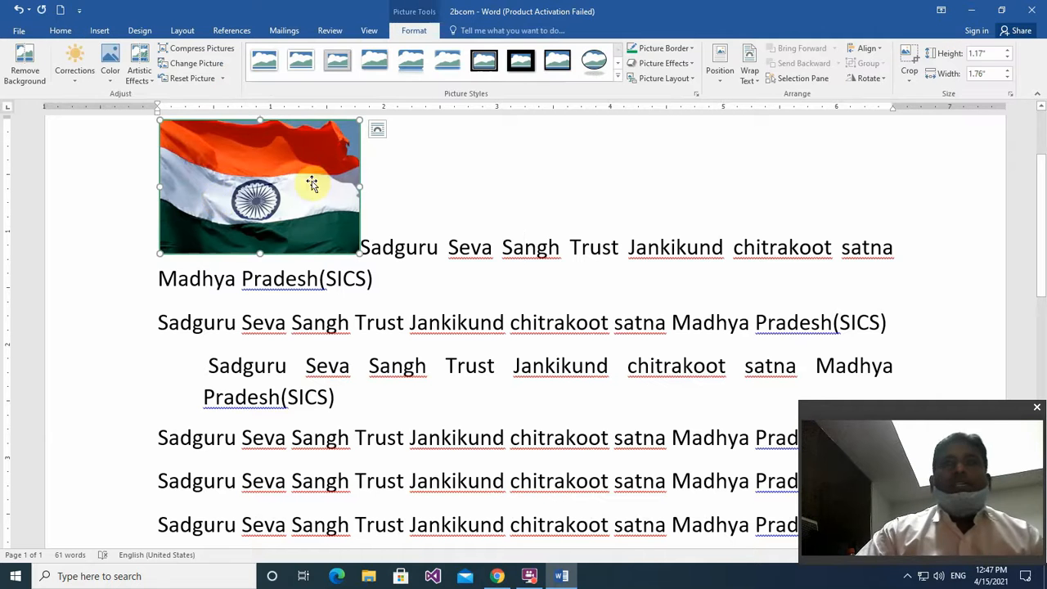
{"action": "left_click", "coordinate": [691, 64]}
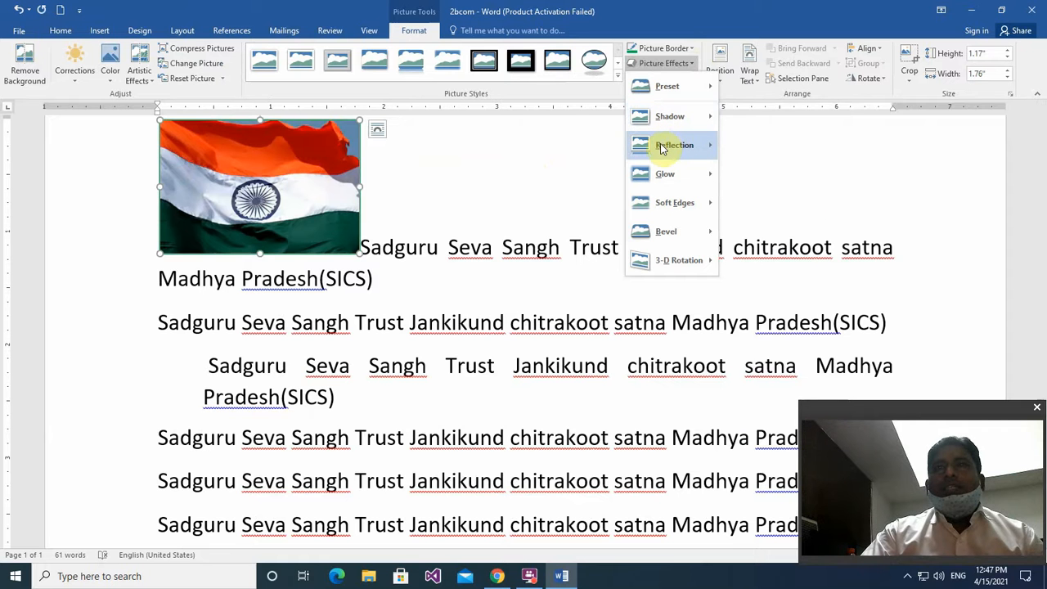
{"action": "mouse_move", "coordinate": [663, 149]}
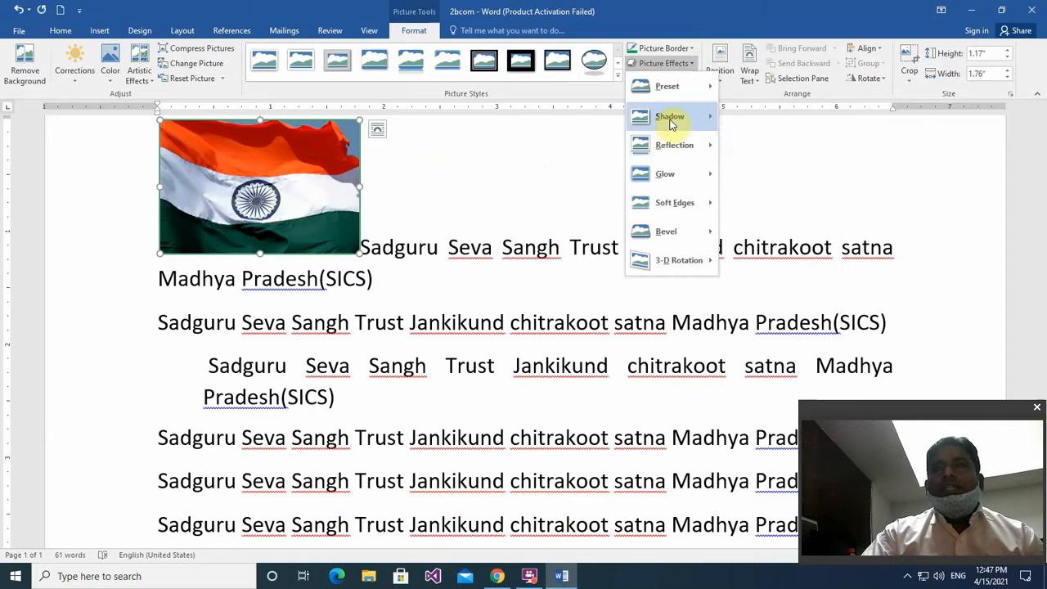
{"action": "mouse_move", "coordinate": [679, 117]}
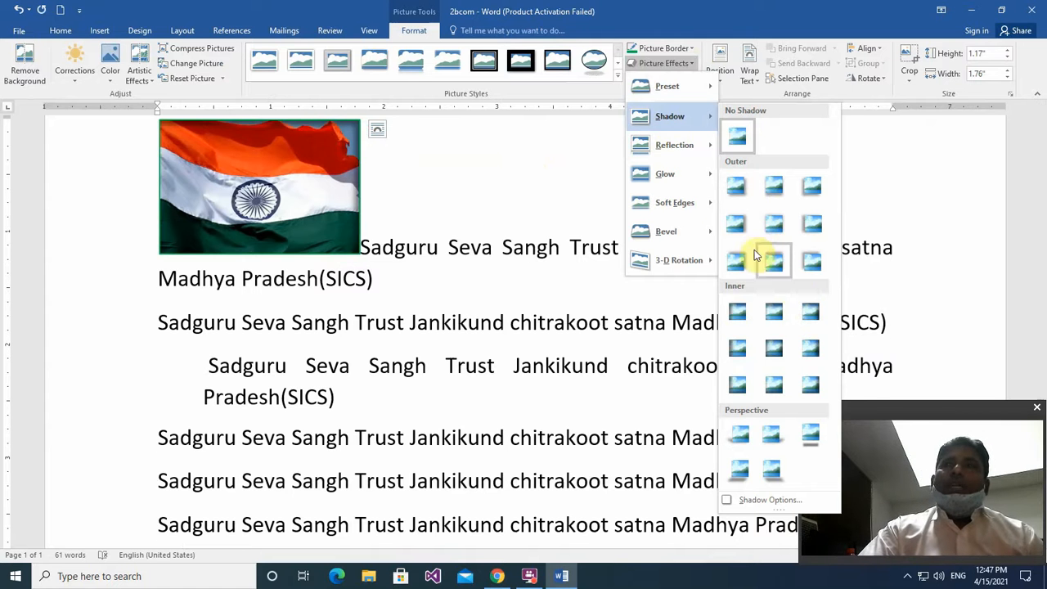
{"action": "mouse_move", "coordinate": [661, 265]}
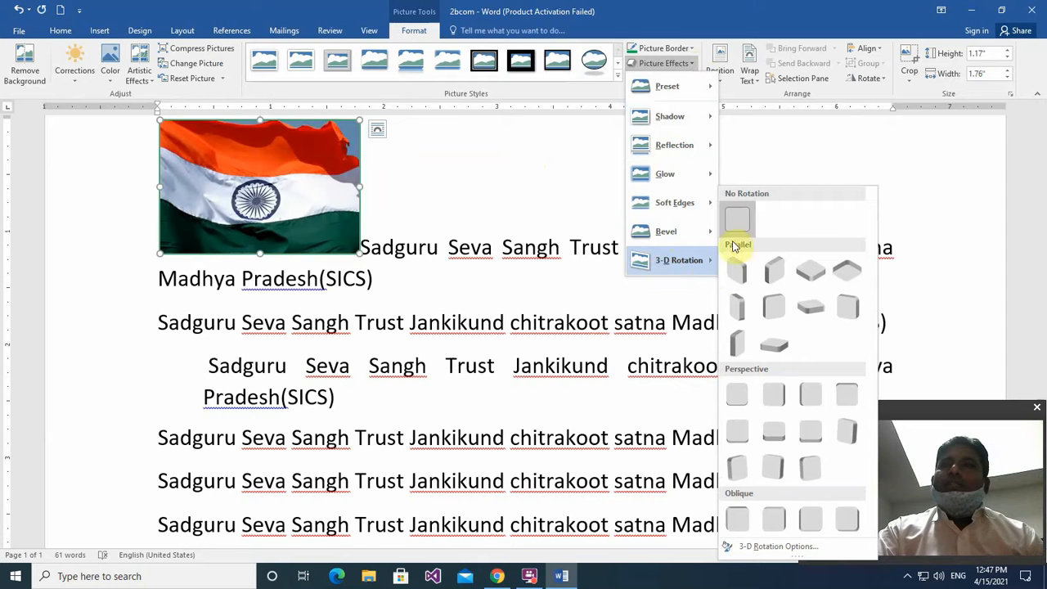
{"action": "left_click", "coordinate": [737, 282]}
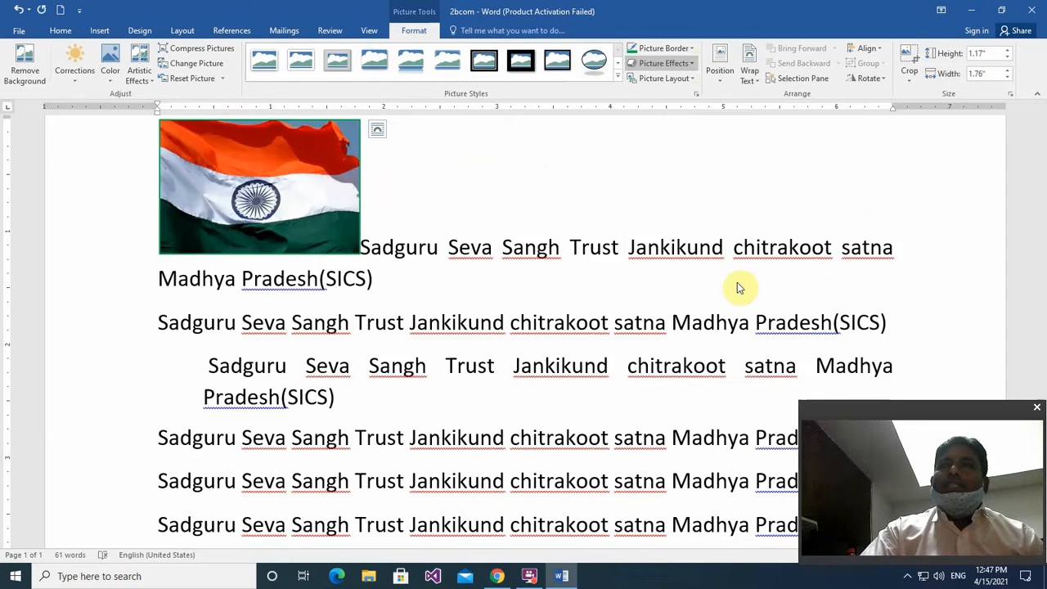
{"action": "left_click", "coordinate": [495, 209]}
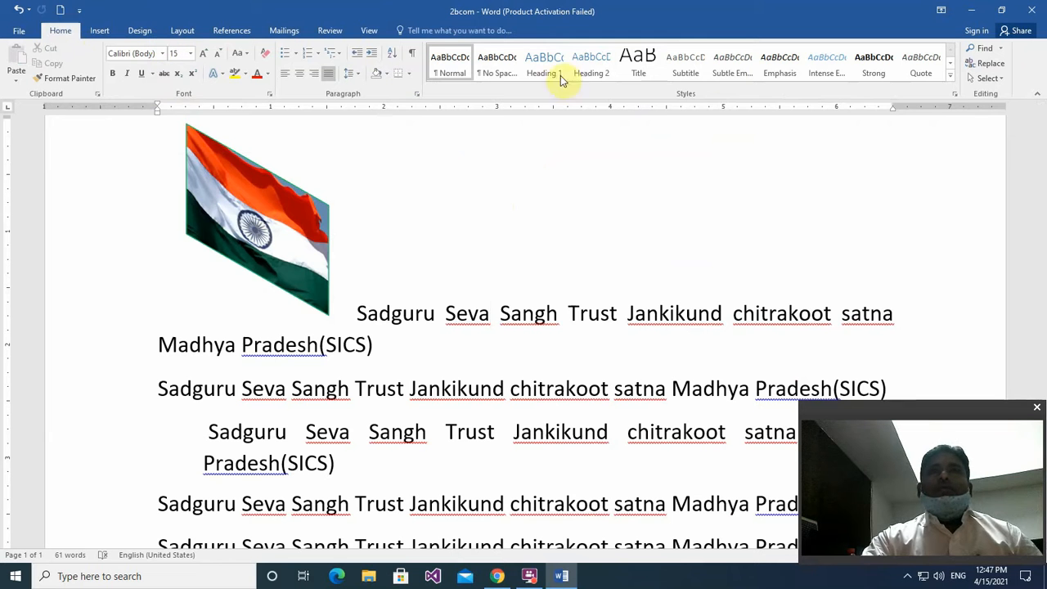
Try removing the flag picture's background, cancel it, and apply the middle Brightness/Contrast correction preset from the second row
{"action": "left_click", "coordinate": [260, 207]}
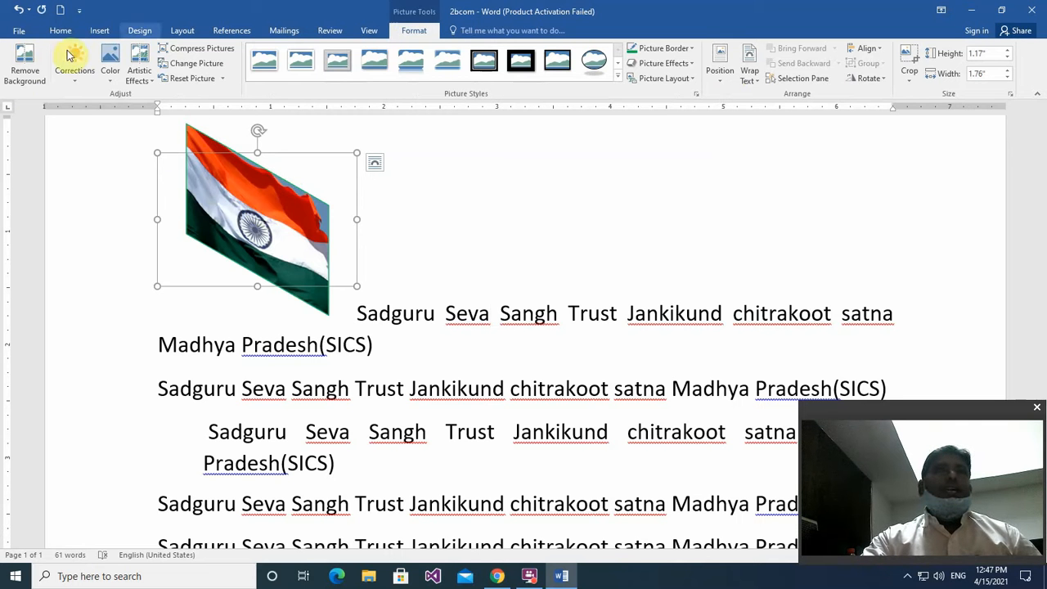
{"action": "left_click", "coordinate": [25, 73]}
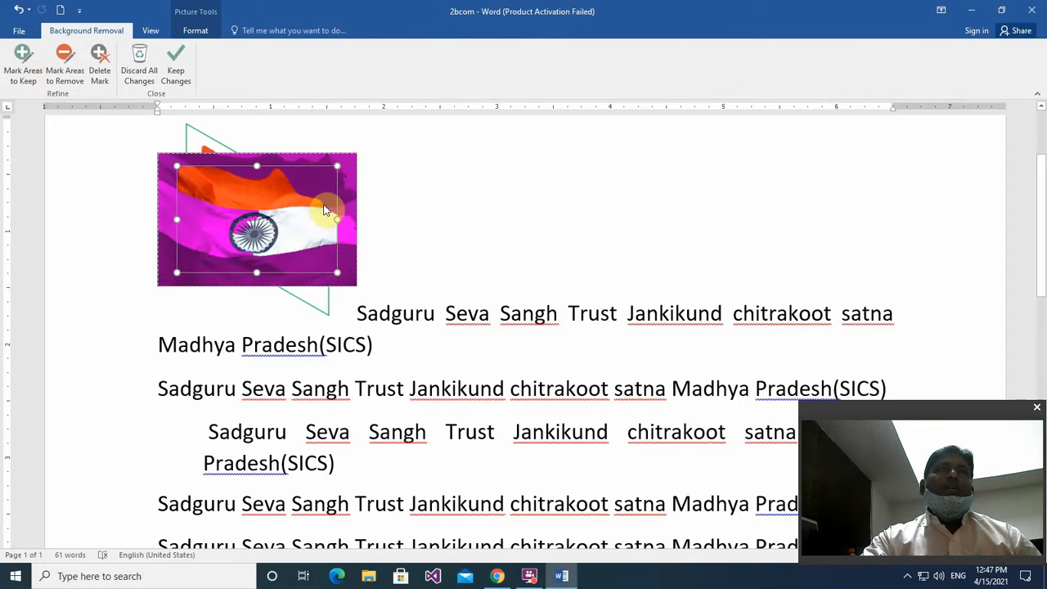
{"action": "key", "text": "Escape"}
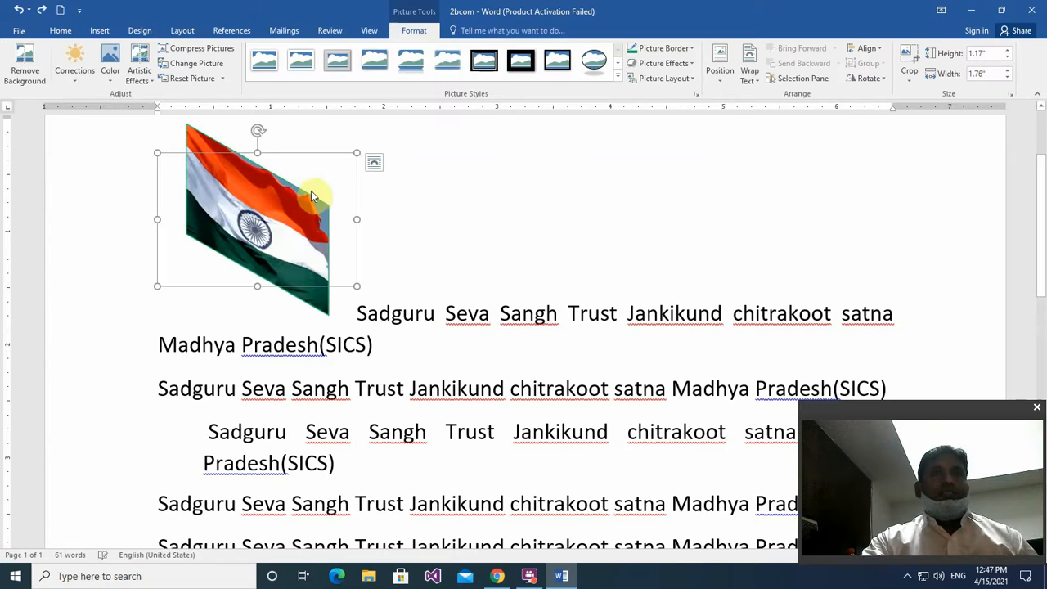
{"action": "left_click", "coordinate": [76, 76]}
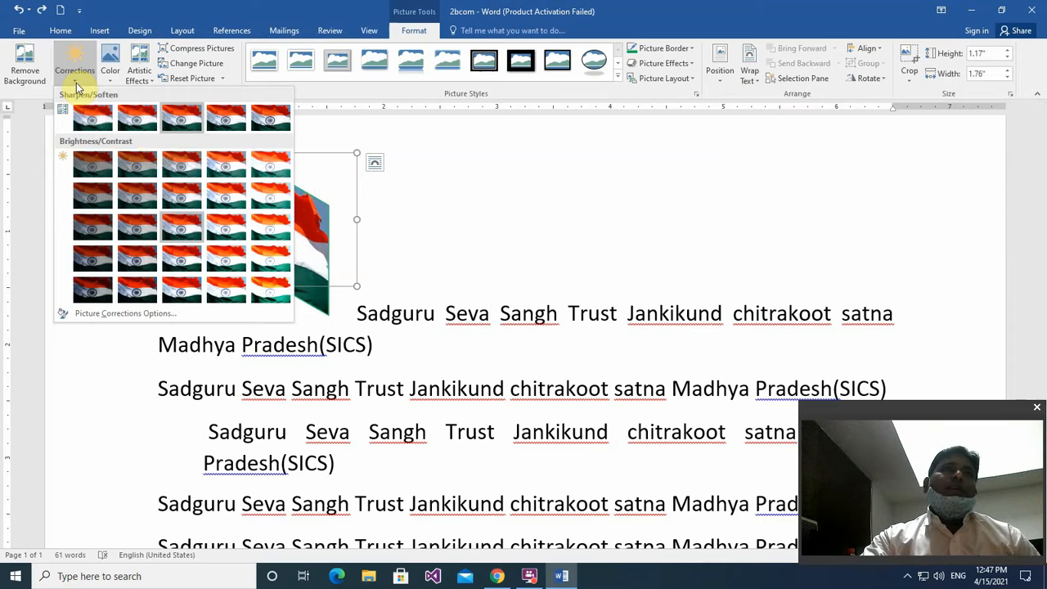
{"action": "left_click", "coordinate": [172, 194]}
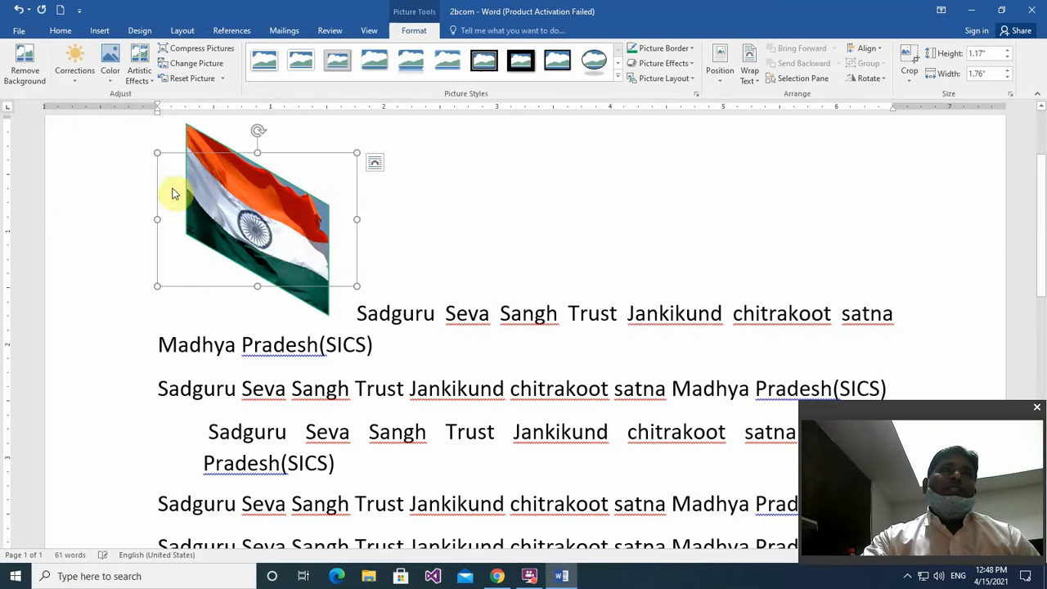
Apply the fourth Sharpen/Soften preset and the second Color Tone preset to the flag picture
{"action": "left_click", "coordinate": [79, 71]}
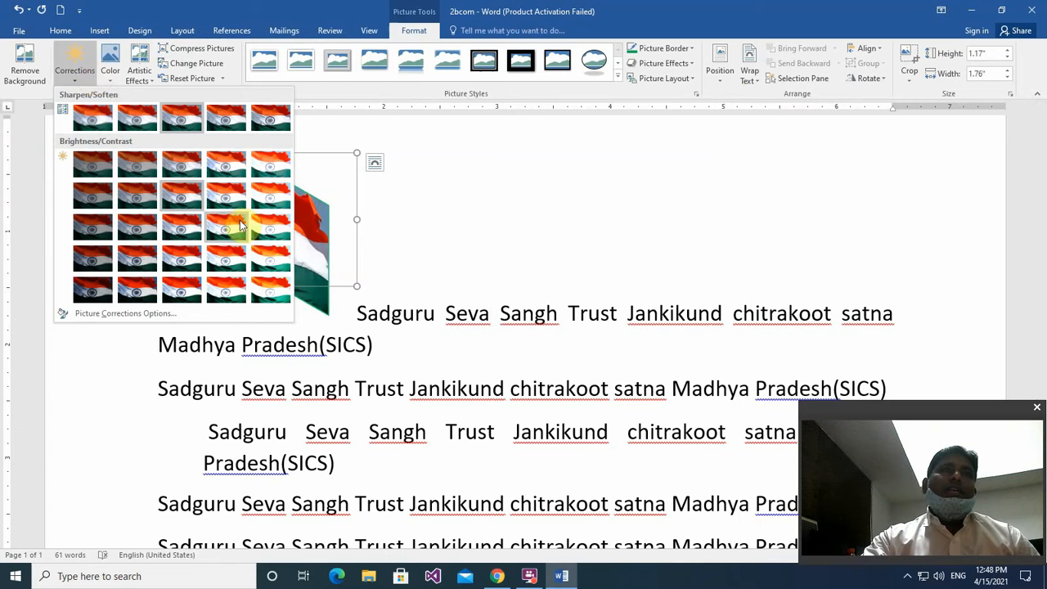
{"action": "left_click", "coordinate": [222, 118]}
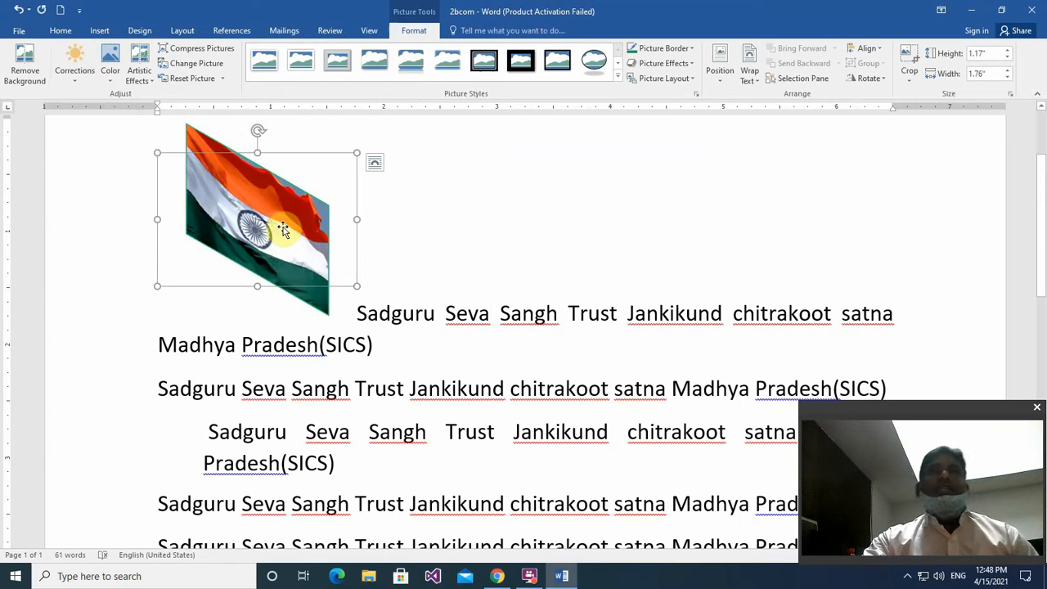
{"action": "left_click", "coordinate": [109, 73]}
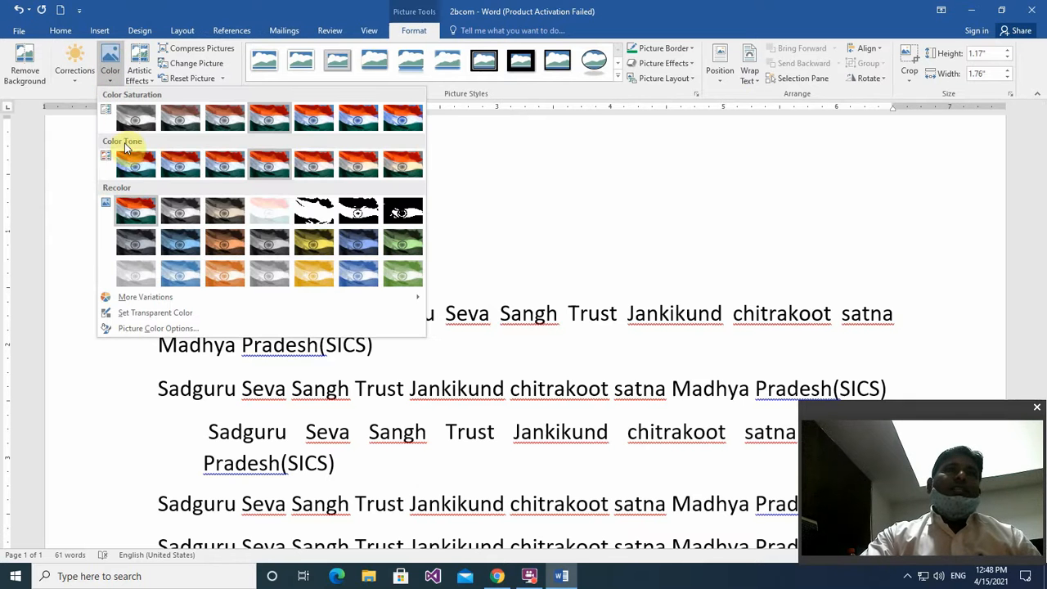
{"action": "left_click", "coordinate": [168, 168]}
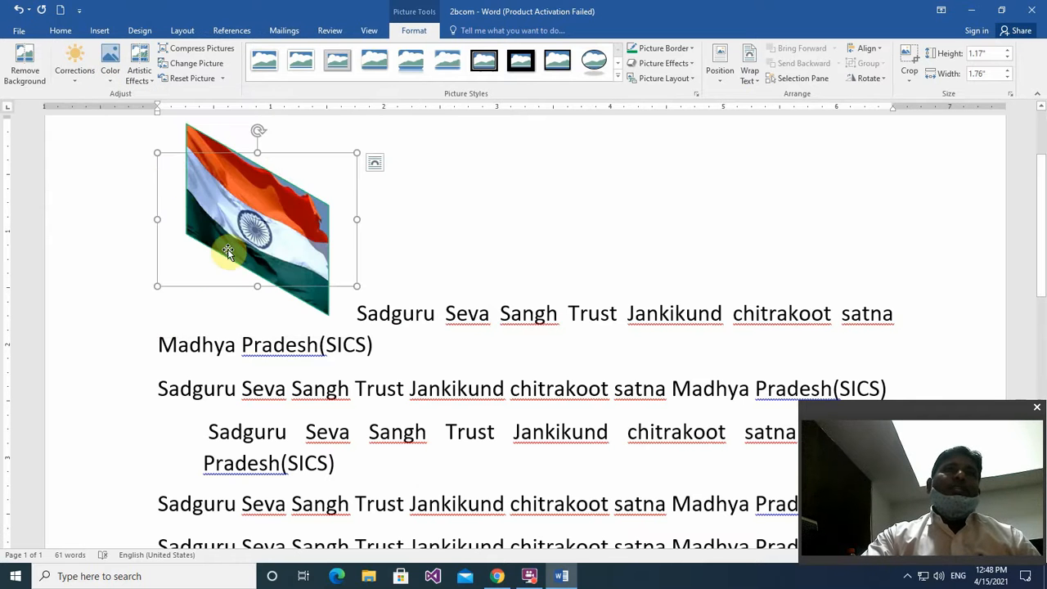
Try the third artistic effect of the second row on the flag picture, and restore the first, no-effect option
{"action": "left_click", "coordinate": [154, 82]}
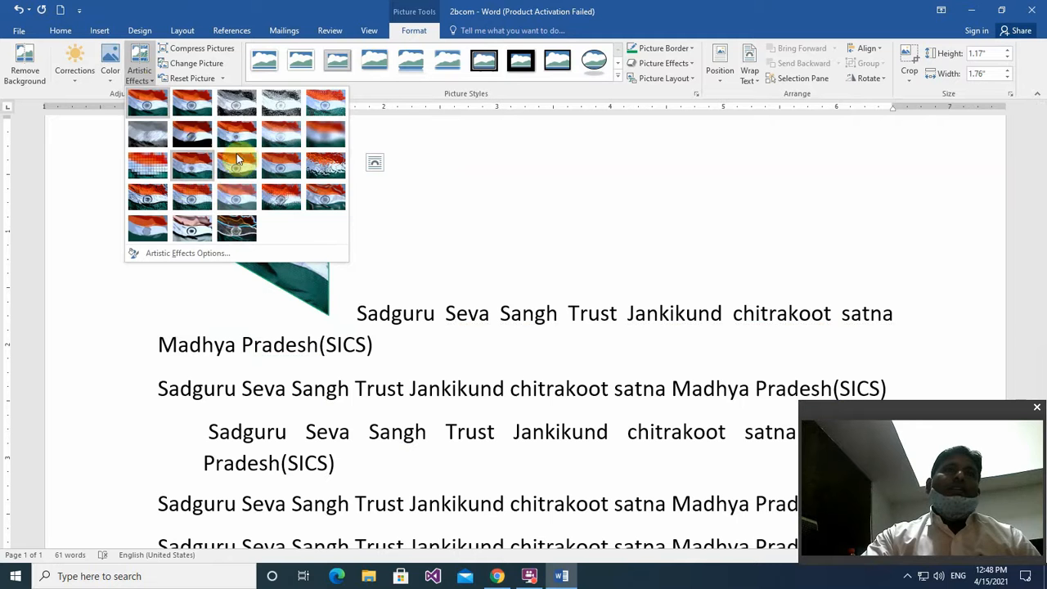
{"action": "left_click", "coordinate": [215, 147]}
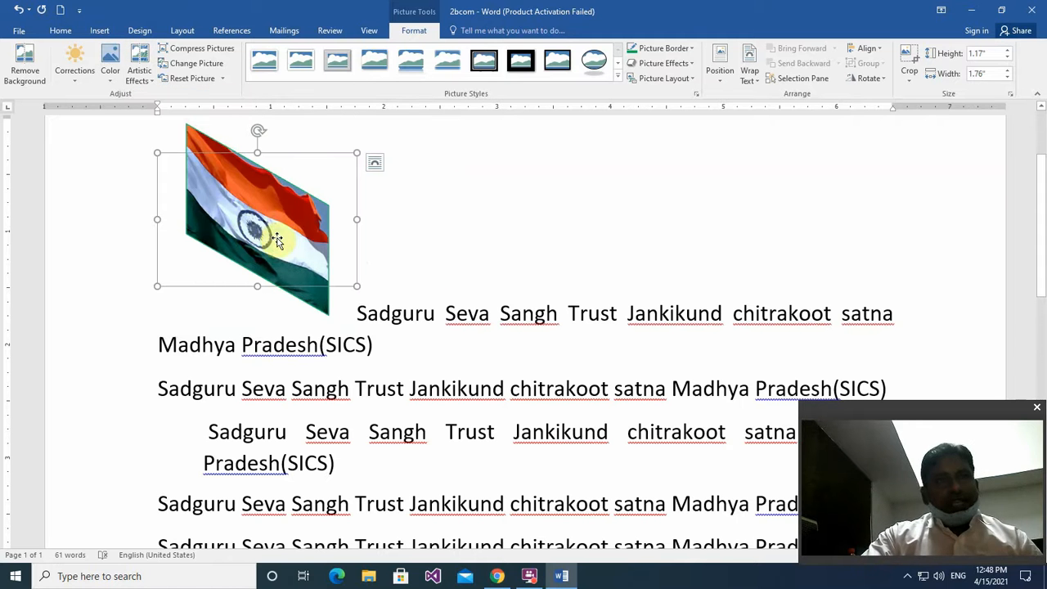
{"action": "left_click", "coordinate": [150, 82]}
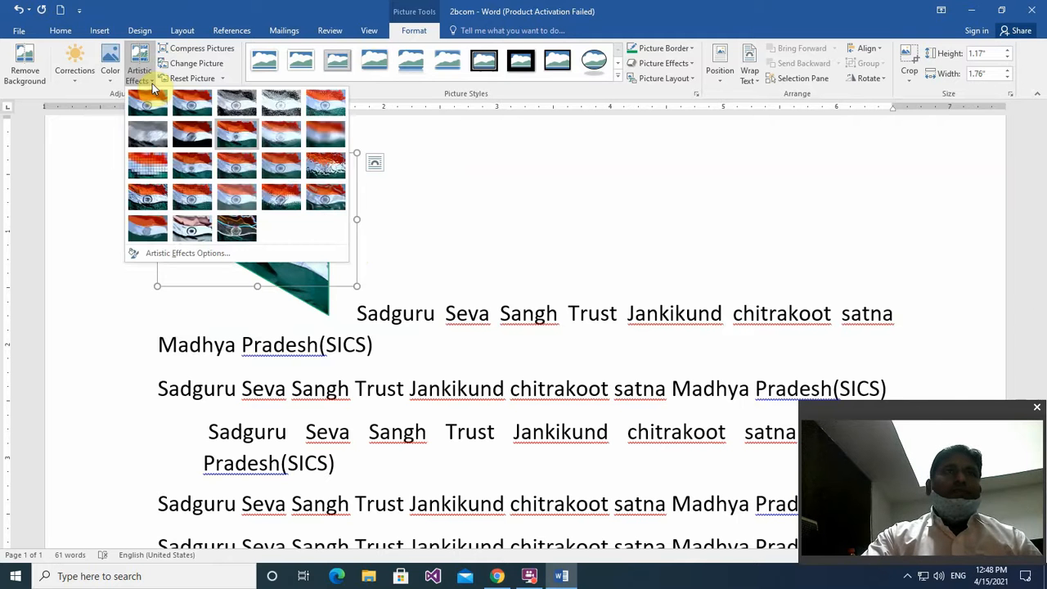
{"action": "left_click", "coordinate": [148, 104]}
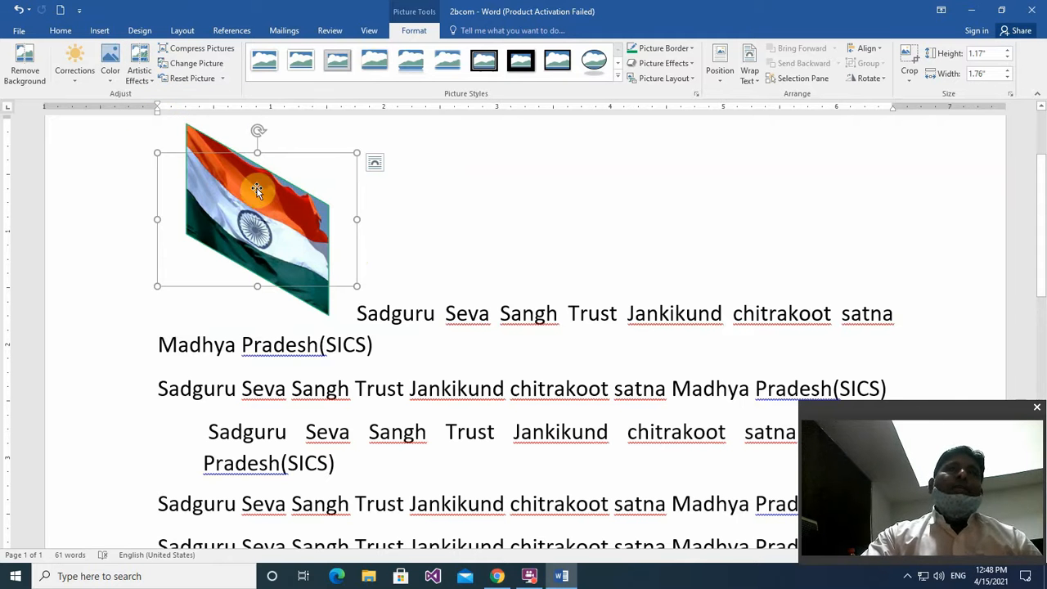
Compress only the flag picture at document resolution, deleting cropped areas, and shrink it proportionally to about 1.05" high and 1.57" wide
{"action": "left_click", "coordinate": [216, 51]}
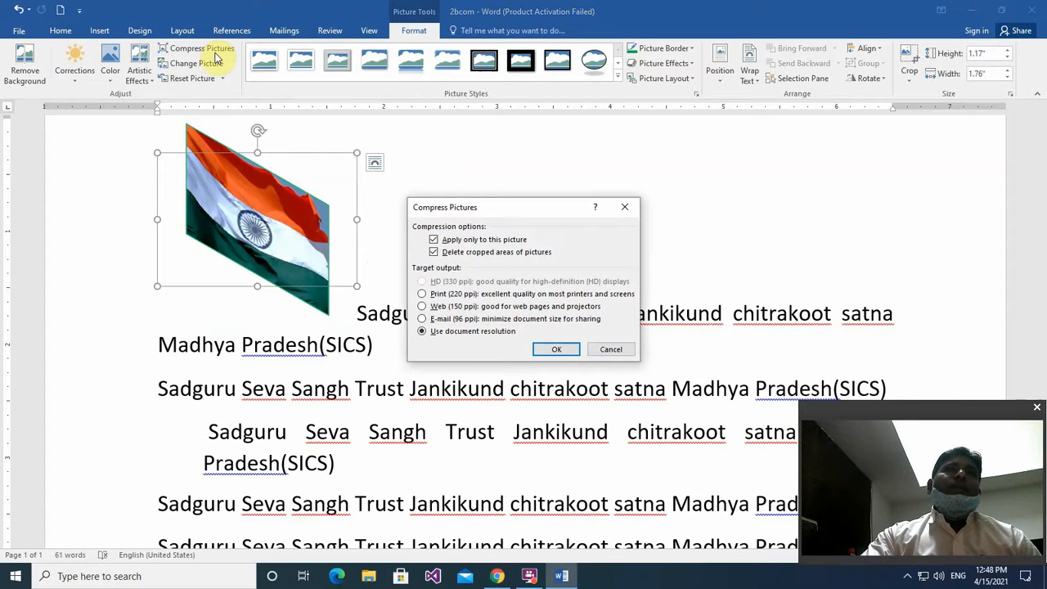
{"action": "left_click", "coordinate": [553, 351]}
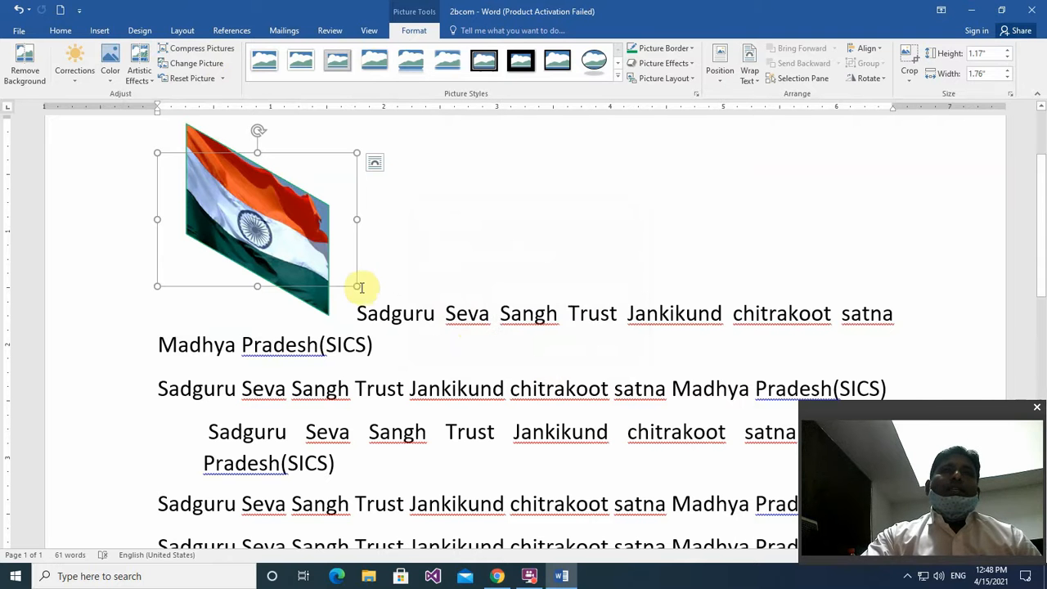
{"action": "left_click_drag", "start_coordinate": [357, 286], "coordinate": [339, 271]}
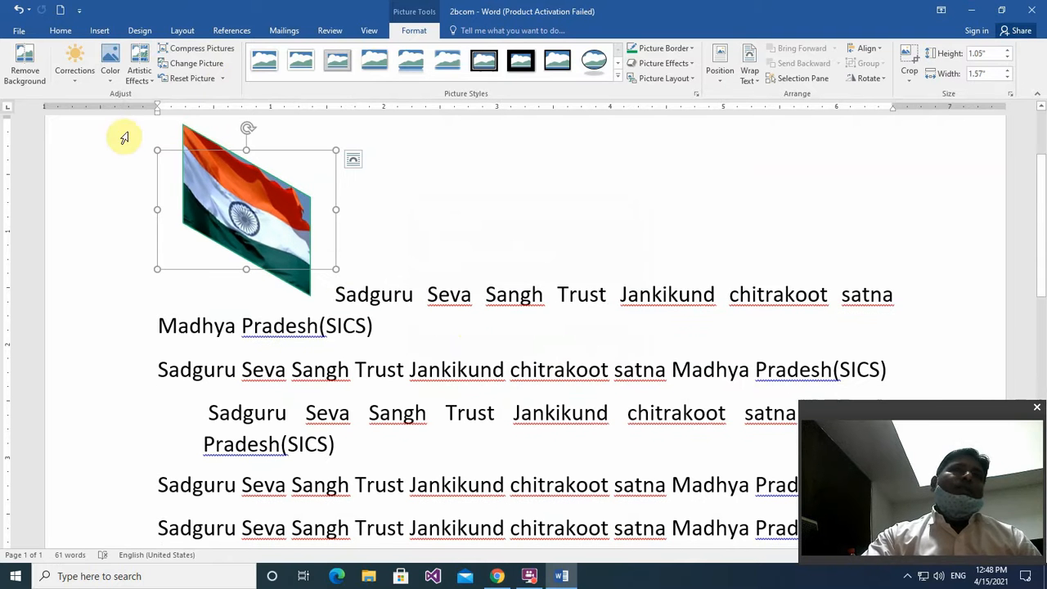
Try replacing the flag picture with another, cancel it, and reset the flag picture's formatting
{"action": "left_click", "coordinate": [193, 64]}
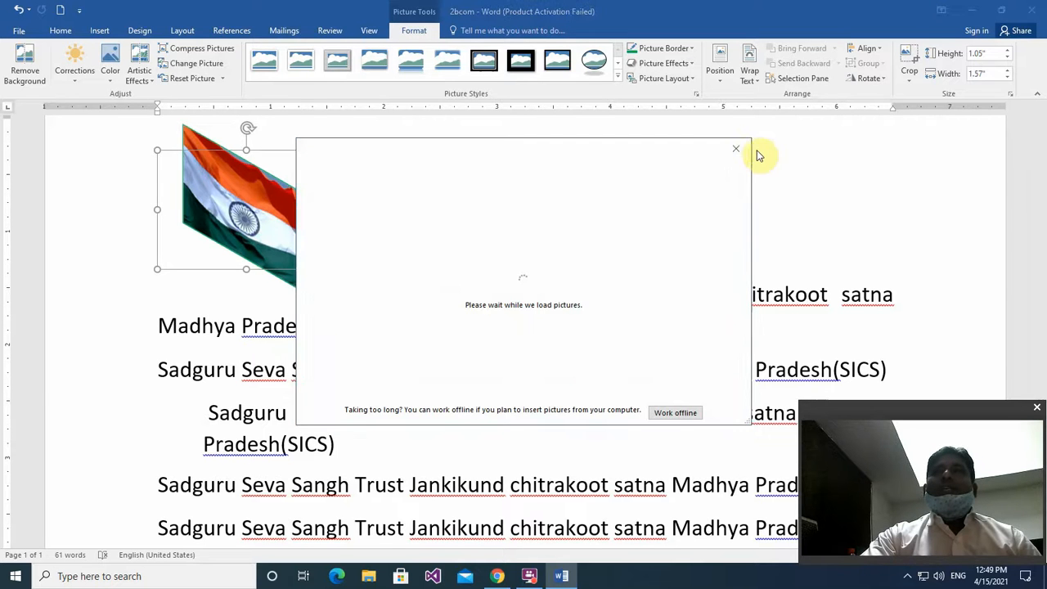
{"action": "left_click", "coordinate": [735, 148]}
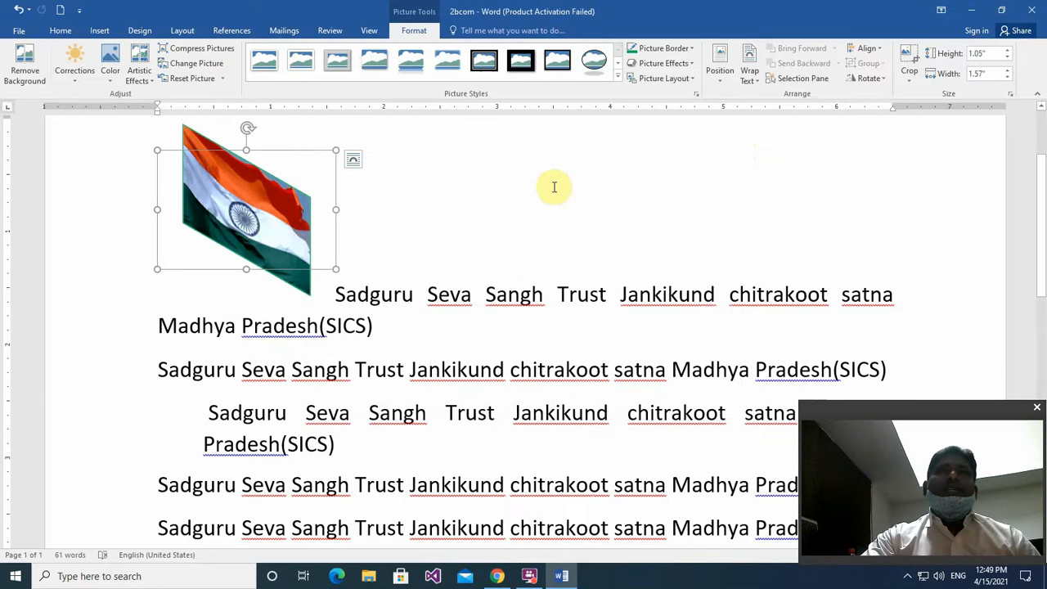
{"action": "left_click", "coordinate": [223, 79]}
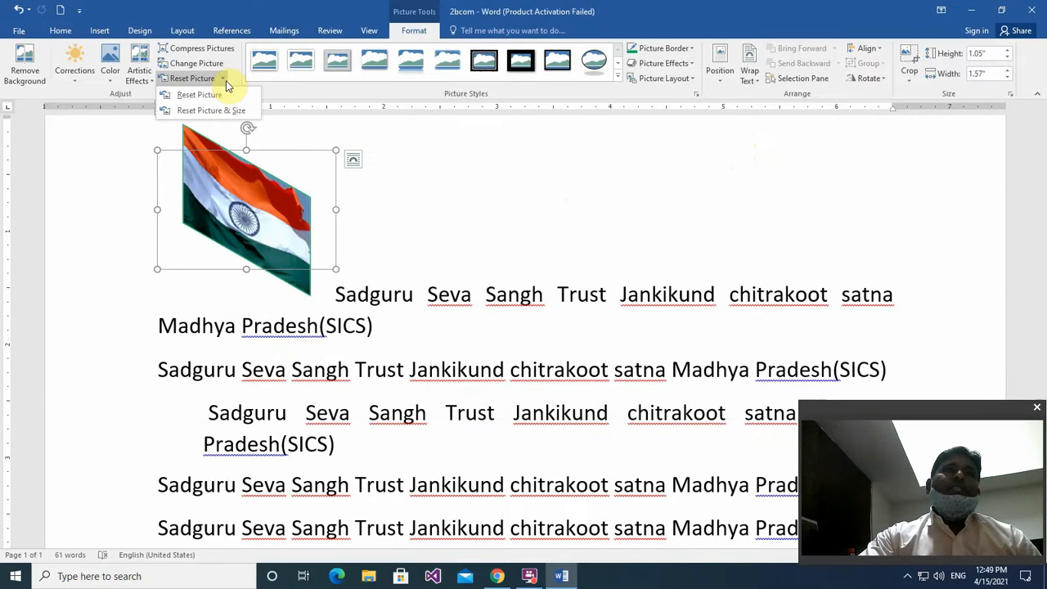
{"action": "left_click", "coordinate": [214, 95]}
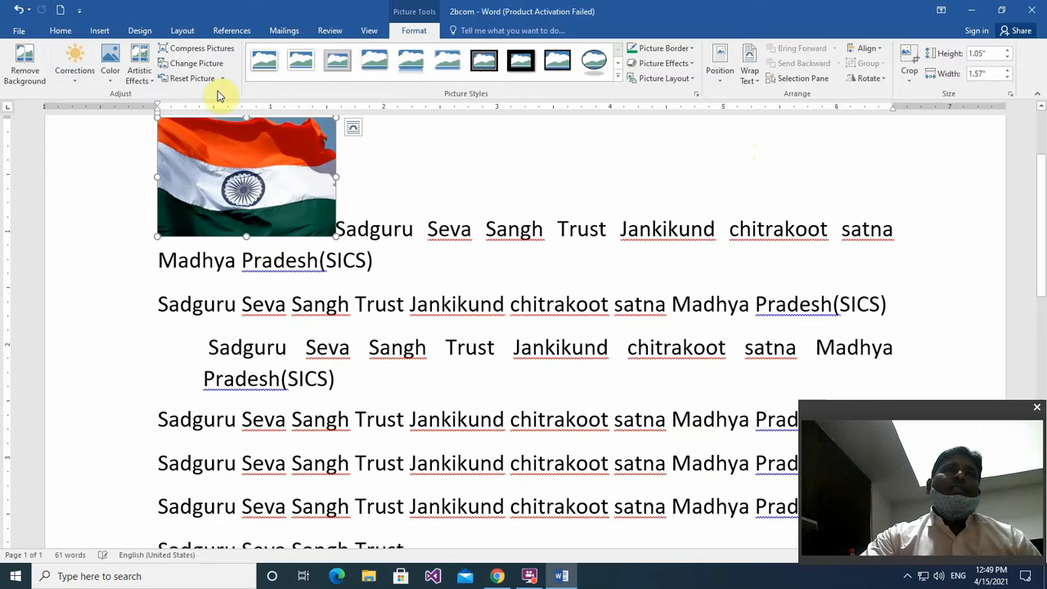
Reset the flag picture together with its size, and reset its formatting once more
{"action": "left_click", "coordinate": [222, 79]}
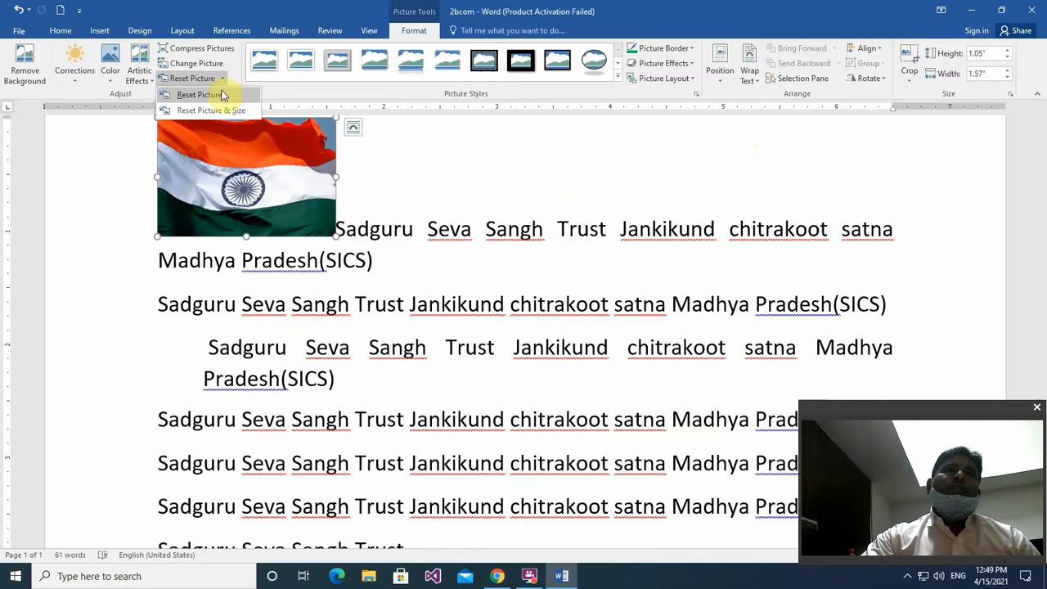
{"action": "left_click", "coordinate": [217, 112]}
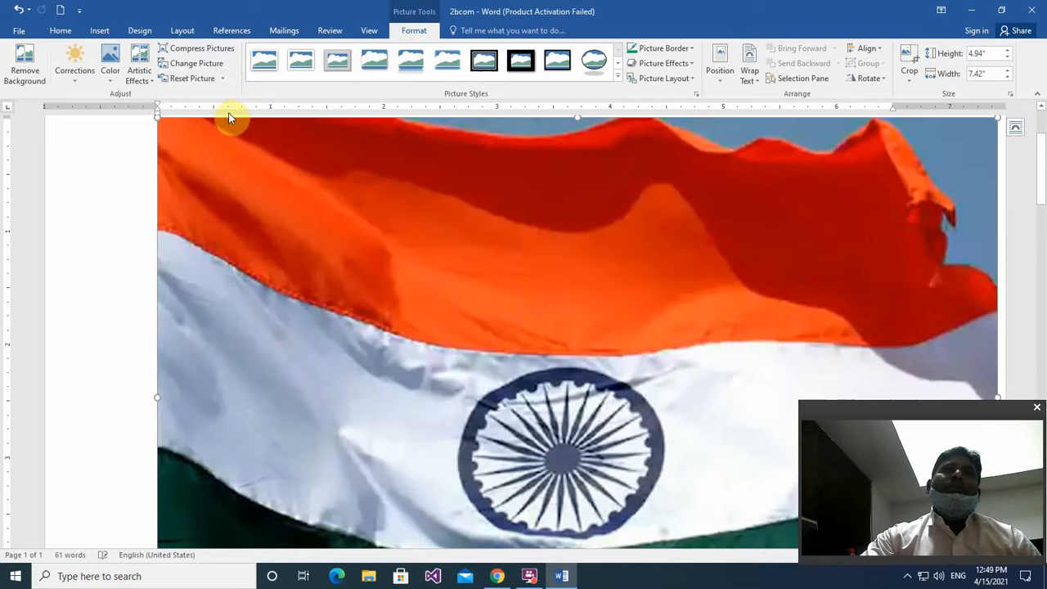
{"action": "left_click", "coordinate": [222, 79]}
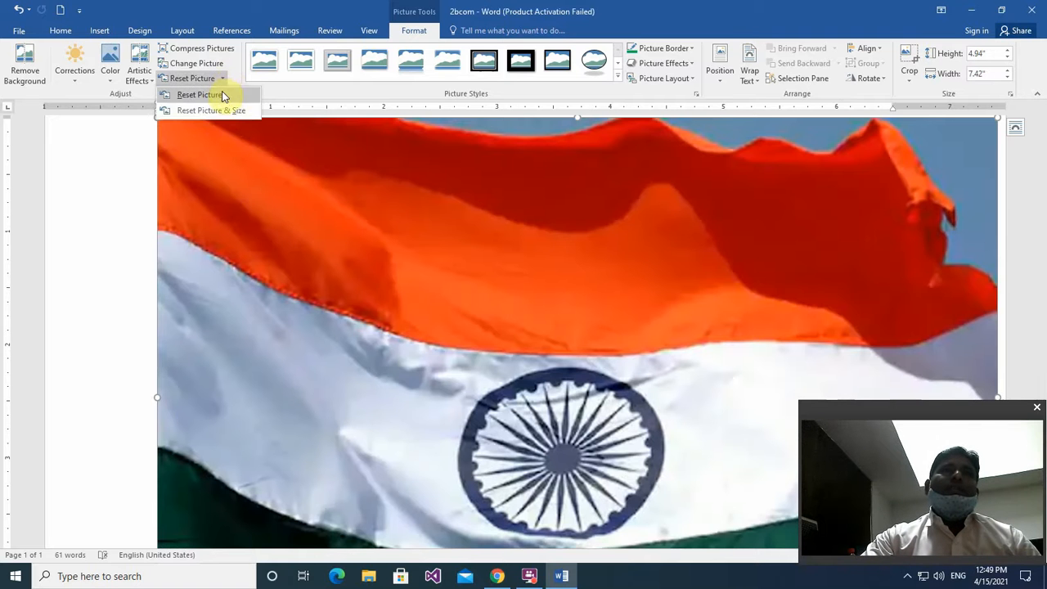
{"action": "left_click", "coordinate": [222, 95]}
Shrink the flag picture proportionally by its corner to about 1.19" high and 1.78" wide
{"action": "scroll", "coordinate": [519, 315], "scroll_direction": "down", "scroll_amount": 3}
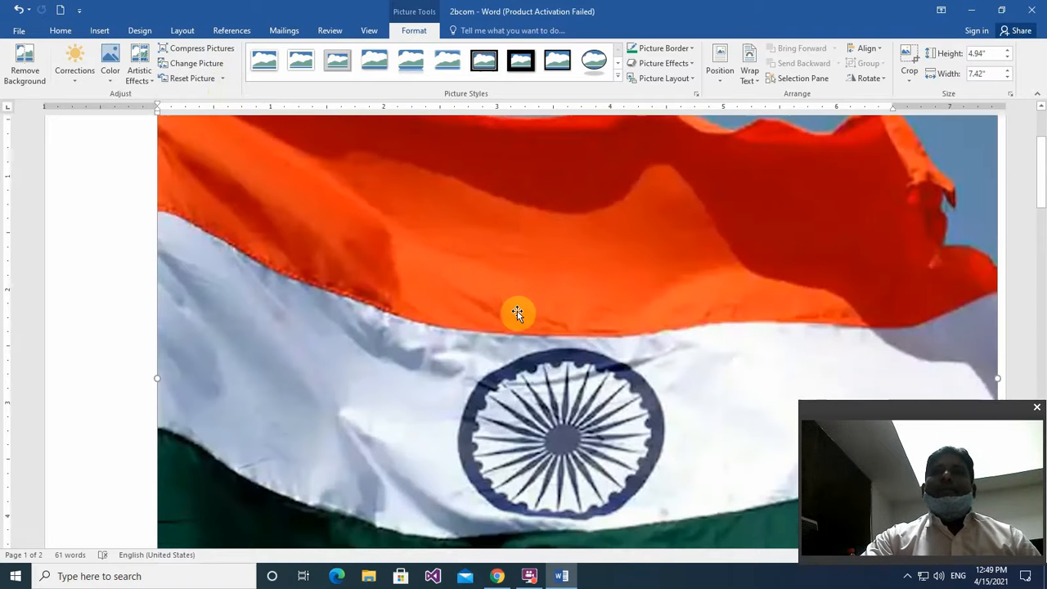
{"action": "scroll", "coordinate": [517, 313], "scroll_direction": "down", "scroll_amount": 3}
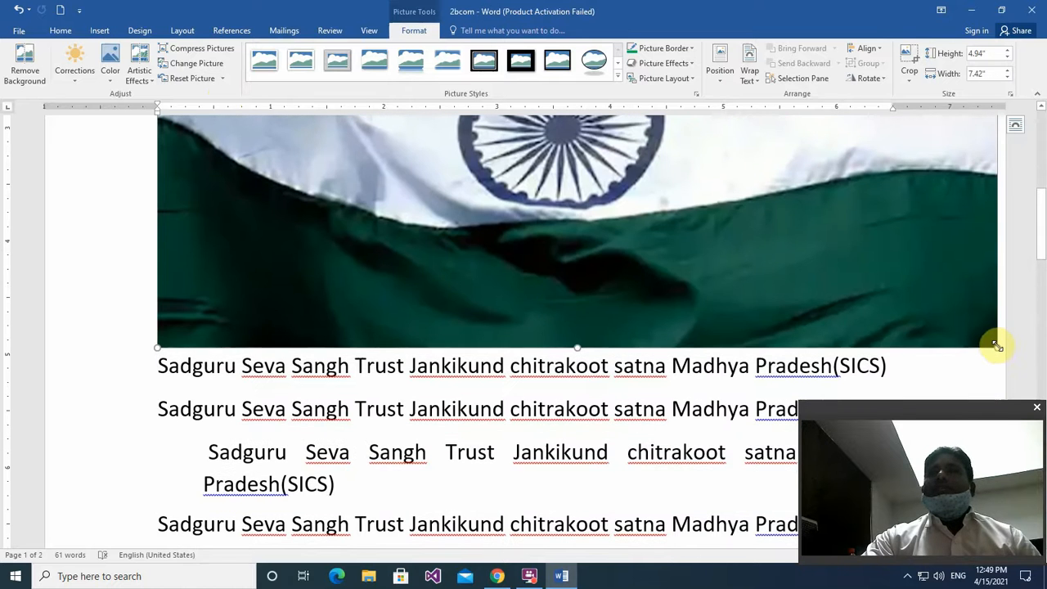
{"action": "left_click_drag", "start_coordinate": [992, 343], "coordinate": [753, 186]}
{"action": "scroll", "coordinate": [458, 327], "scroll_direction": "up", "scroll_amount": 7}
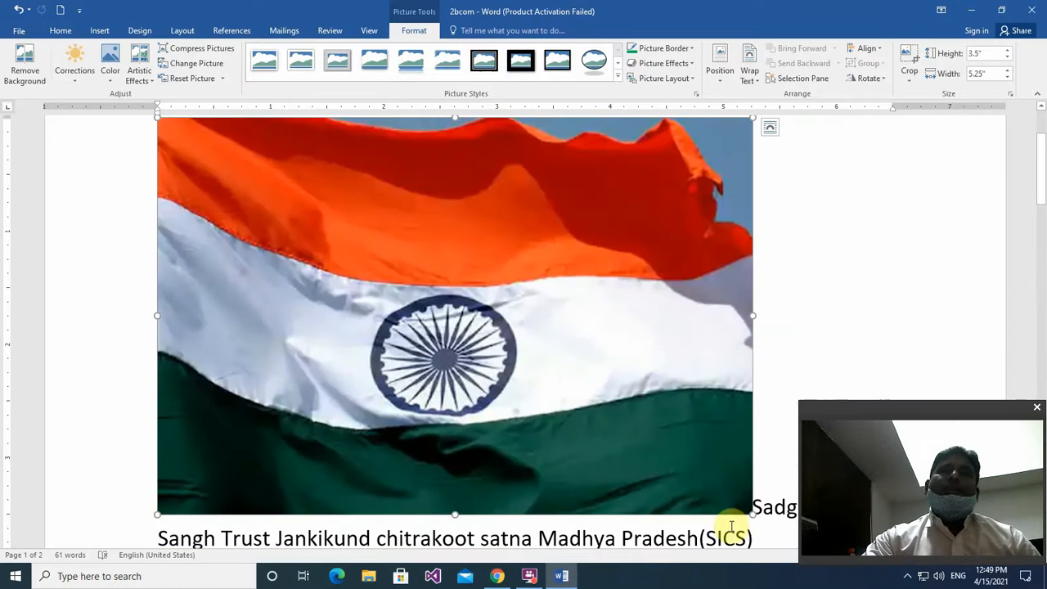
{"action": "left_click_drag", "start_coordinate": [754, 511], "coordinate": [368, 355]}
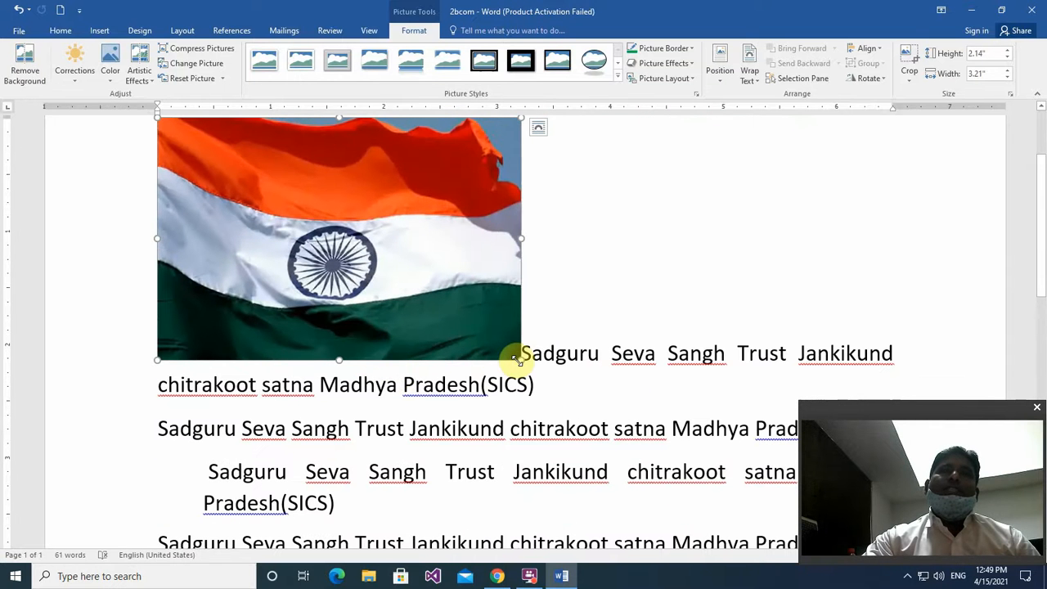
{"action": "left_click_drag", "start_coordinate": [515, 362], "coordinate": [355, 257]}
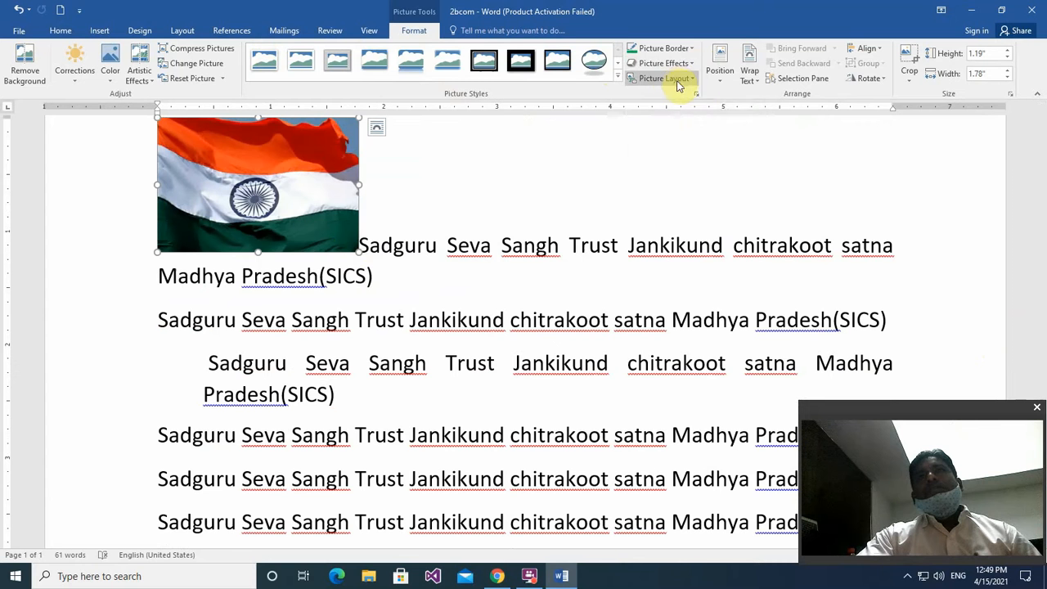
Position the flag picture in the middle center of the page with text wrapping and check its placement
{"action": "left_click", "coordinate": [723, 86]}
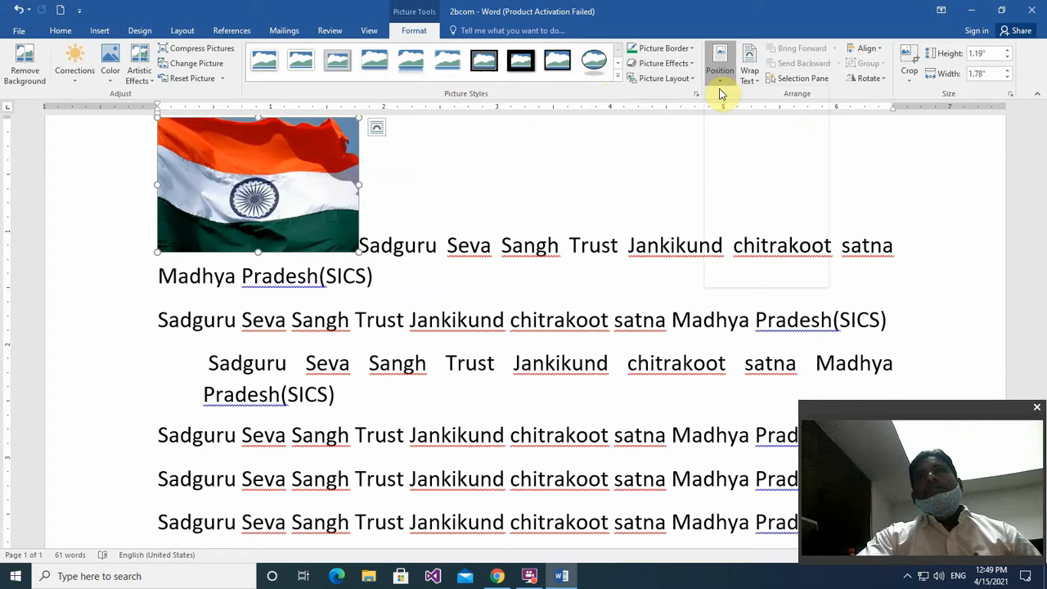
{"action": "left_click", "coordinate": [759, 221]}
{"action": "scroll", "coordinate": [643, 374], "scroll_direction": "down", "scroll_amount": 5}
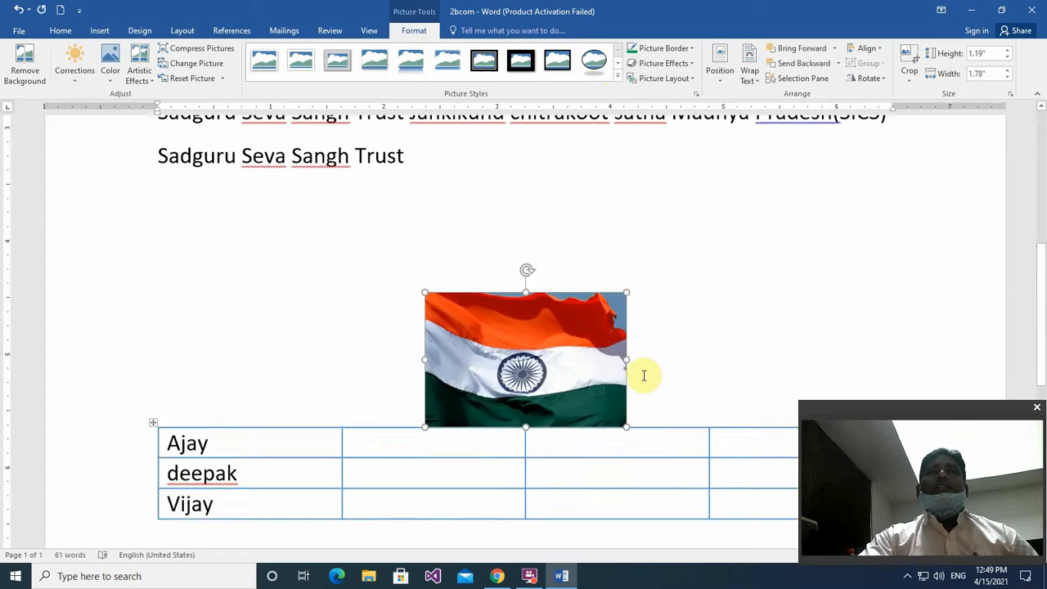
{"action": "scroll", "coordinate": [643, 374], "scroll_direction": "down", "scroll_amount": 2}
{"action": "scroll", "coordinate": [572, 375], "scroll_direction": "up", "scroll_amount": 3}
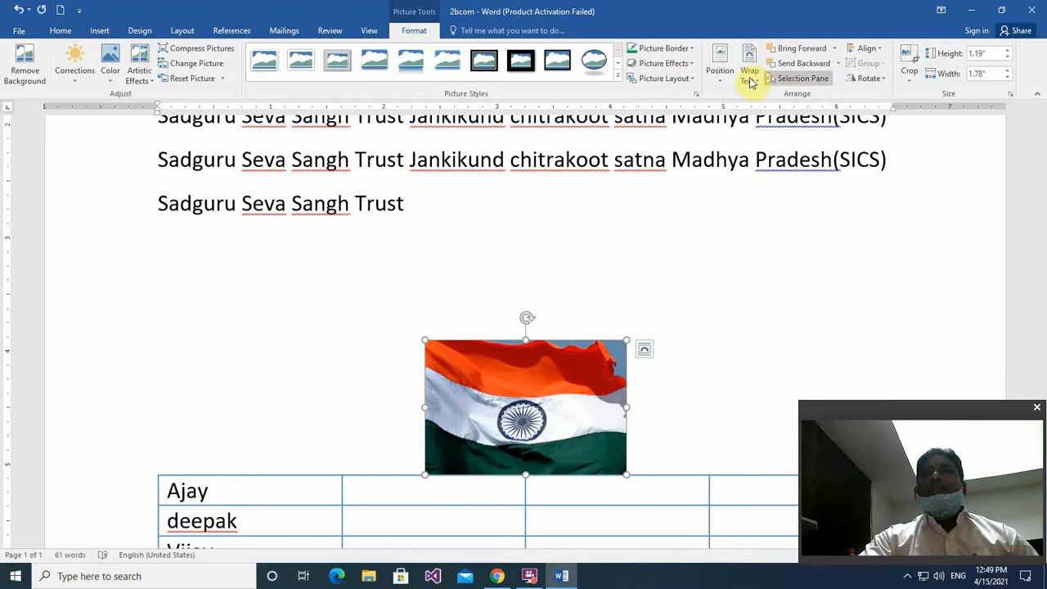
Position the flag picture in the bottom right of the page with text wrapping and check its placement
{"action": "left_click", "coordinate": [723, 78]}
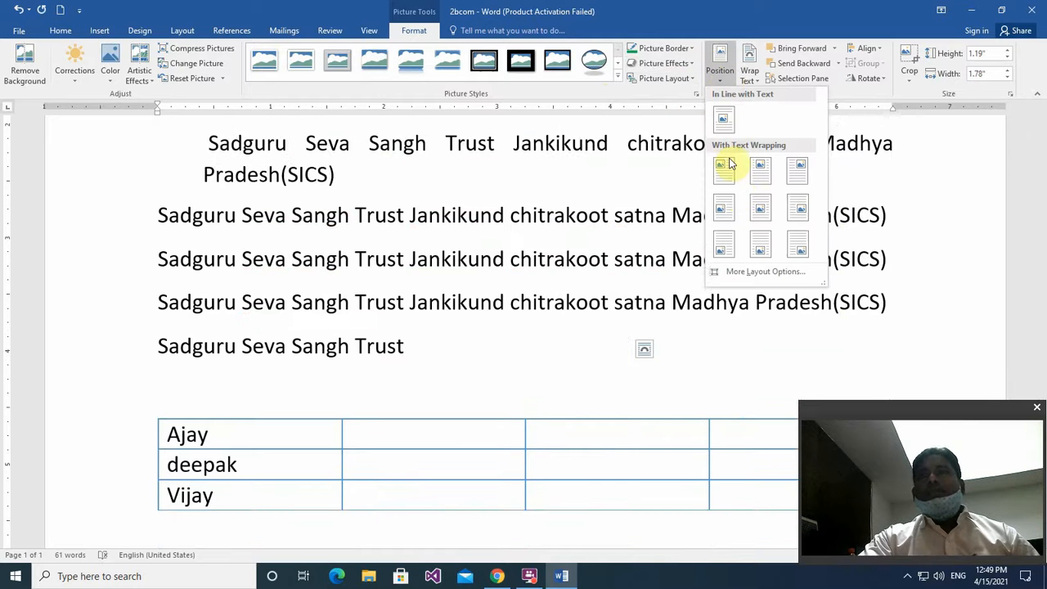
{"action": "left_click", "coordinate": [799, 252]}
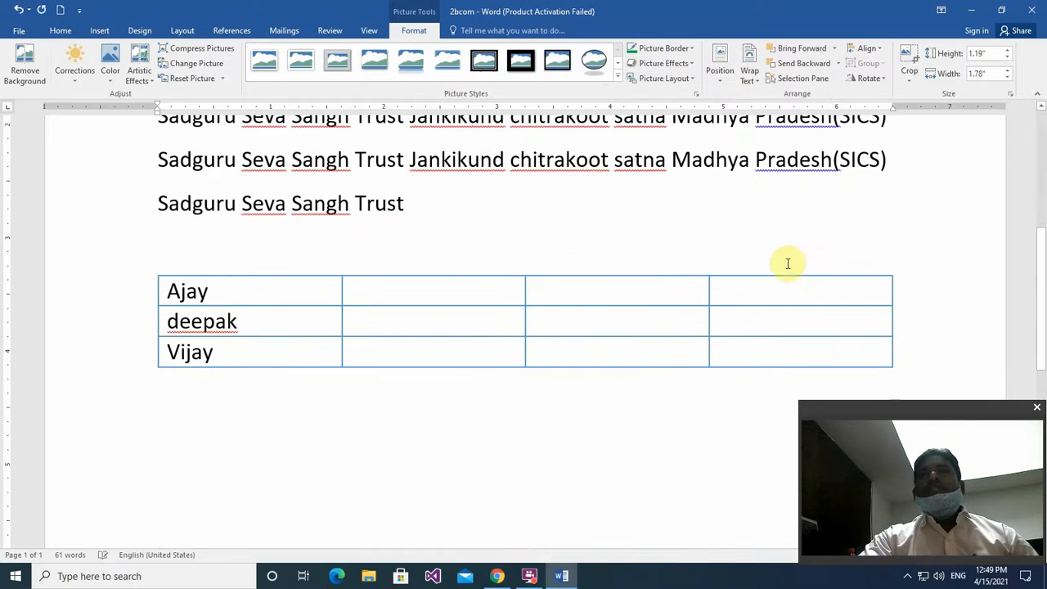
{"action": "scroll", "coordinate": [777, 282], "scroll_direction": "down", "scroll_amount": 5}
{"action": "scroll", "coordinate": [773, 296], "scroll_direction": "down", "scroll_amount": 3}
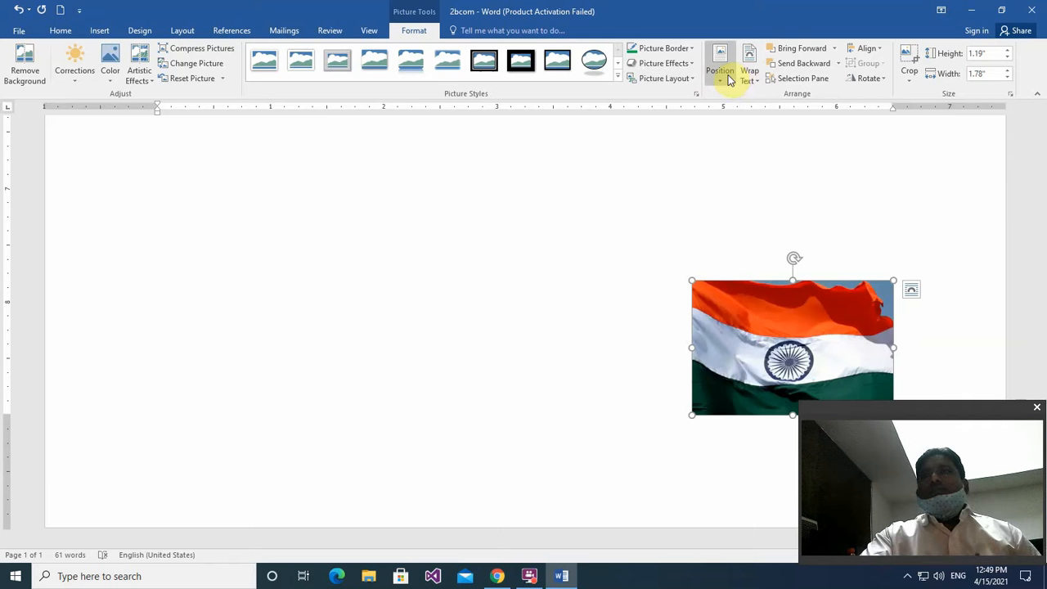
Set the flag picture's position back to In Line with Text
{"action": "left_click", "coordinate": [729, 78]}
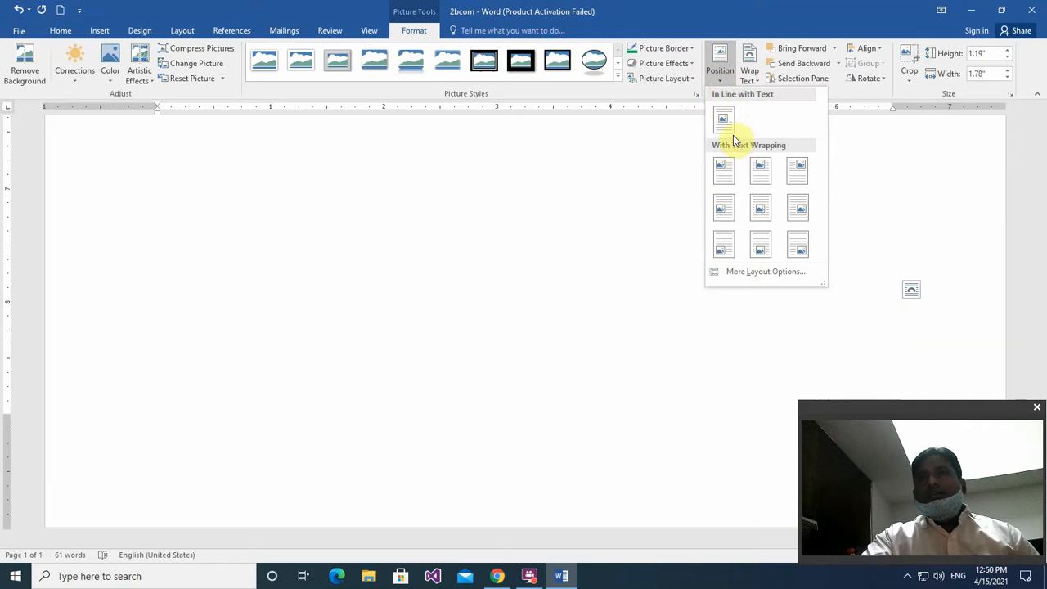
{"action": "left_click", "coordinate": [725, 122]}
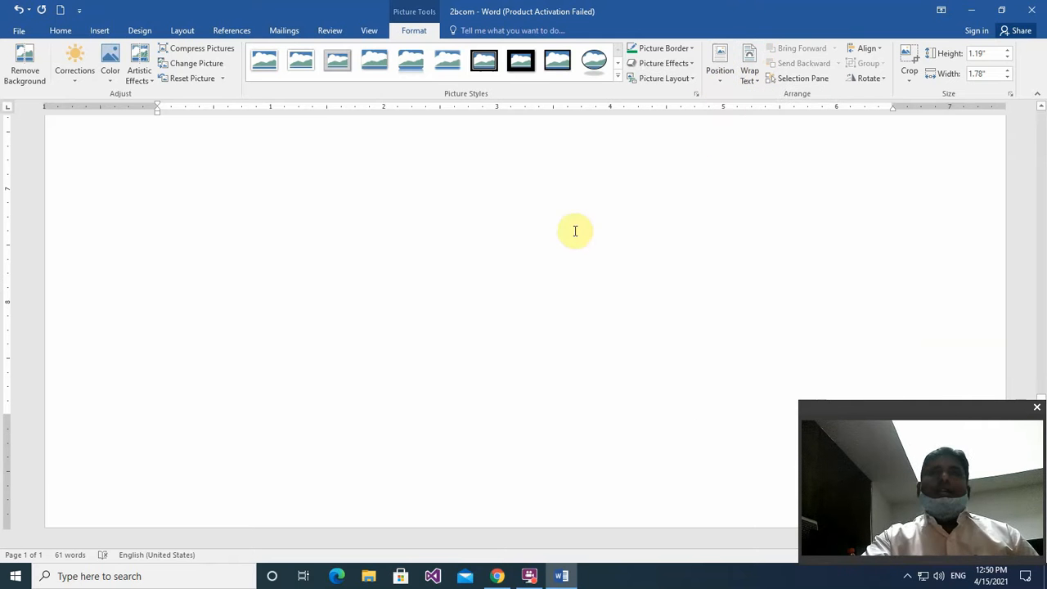
{"action": "scroll", "coordinate": [573, 229], "scroll_direction": "up", "scroll_amount": 5}
{"action": "scroll", "coordinate": [577, 226], "scroll_direction": "up", "scroll_amount": 6}
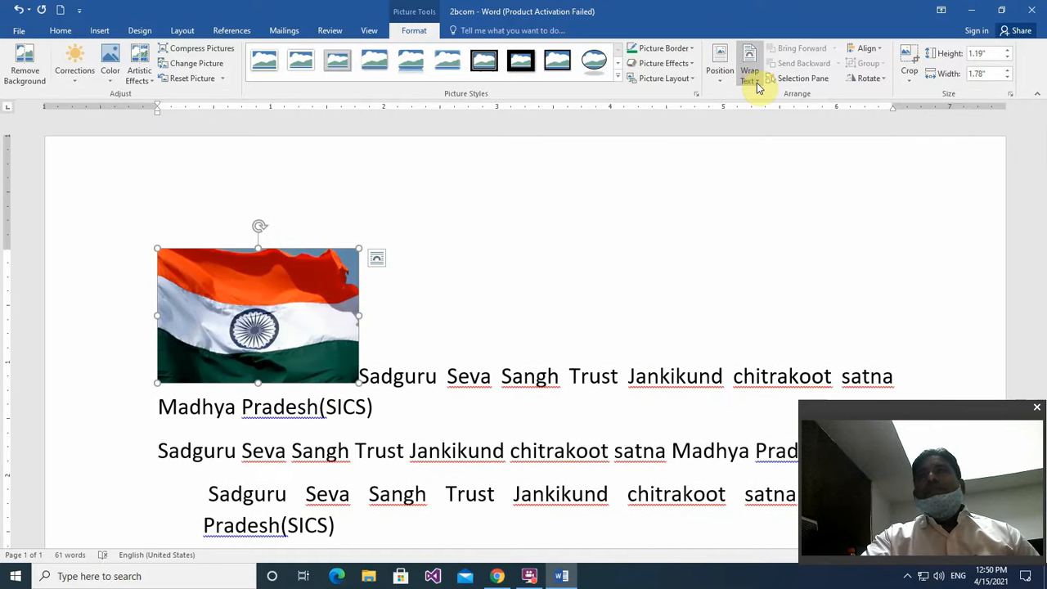
Set the flag picture's text wrapping to Behind Text
{"action": "left_click", "coordinate": [754, 82]}
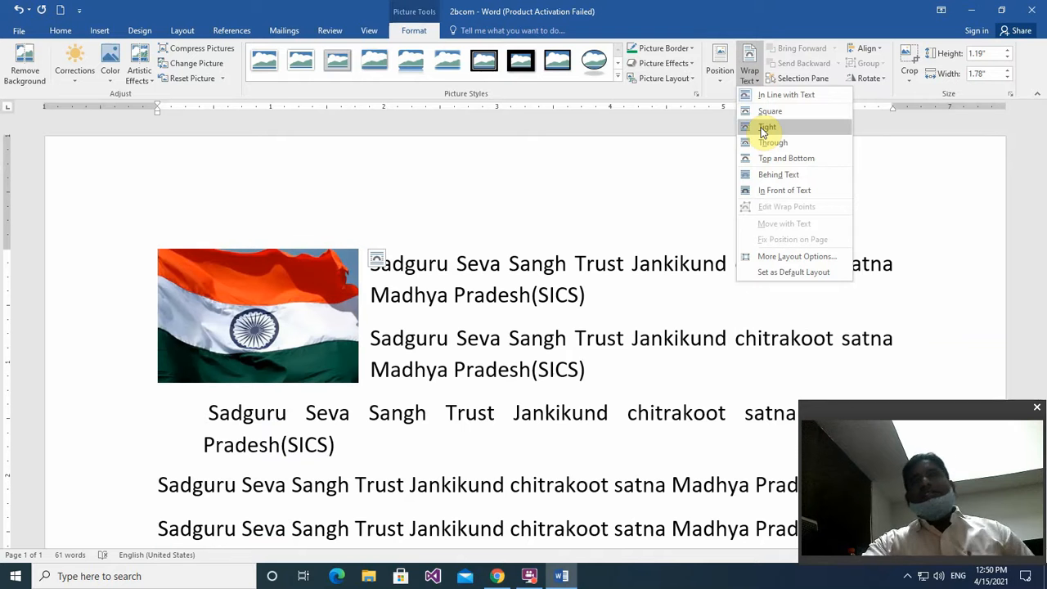
{"action": "left_click", "coordinate": [769, 176]}
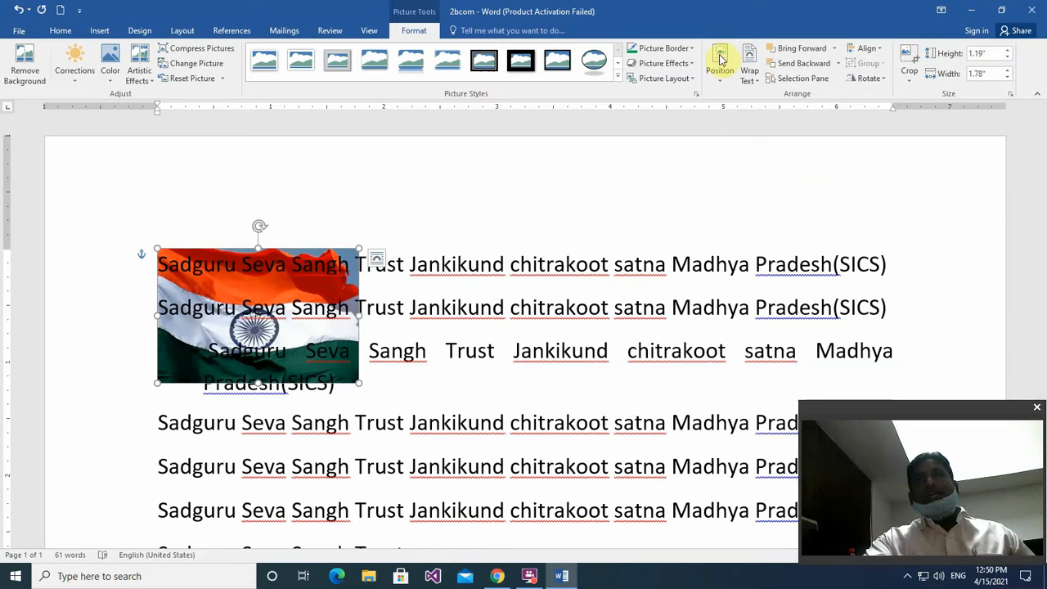
Turn on Edit Wrap Points for the flag picture and reselect the picture to leave point editing
{"action": "left_click", "coordinate": [760, 85]}
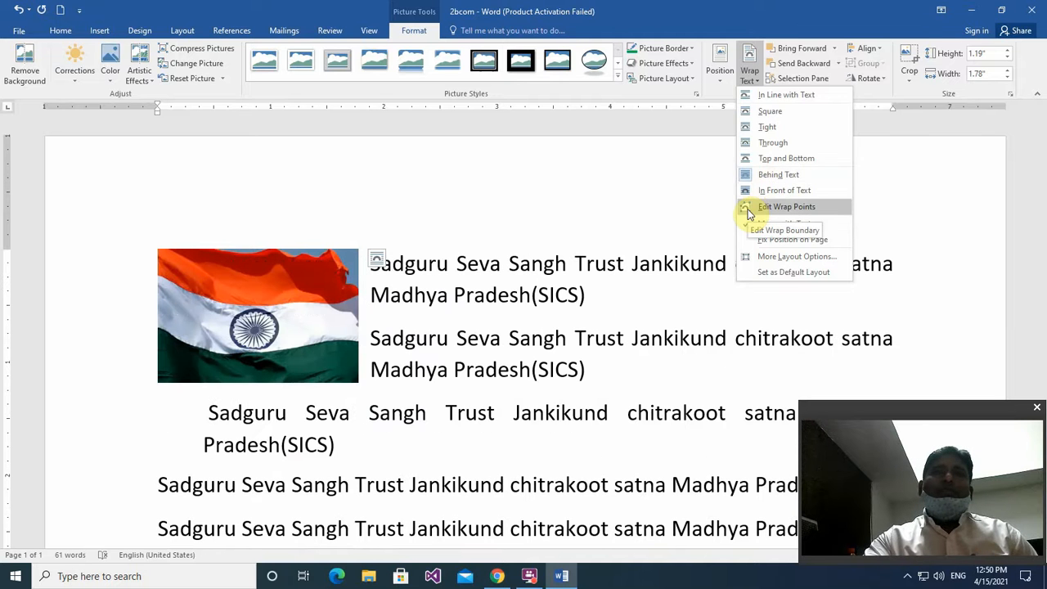
{"action": "left_click", "coordinate": [748, 210]}
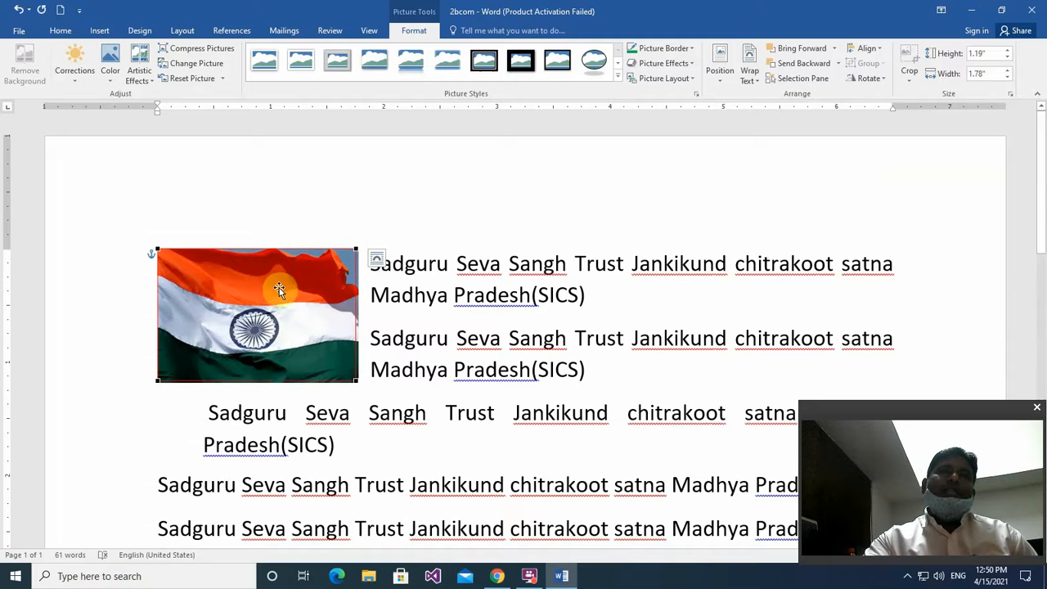
{"action": "left_click", "coordinate": [278, 317]}
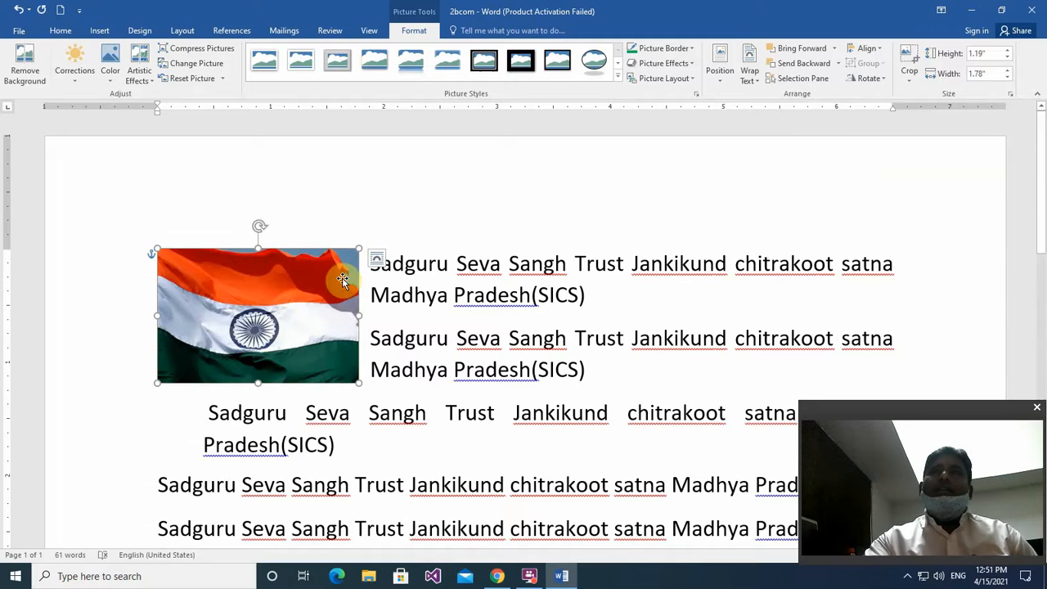
Move the flag picture's upper-left and lower-right wrap points inward and undo both changes
{"action": "left_click", "coordinate": [754, 80]}
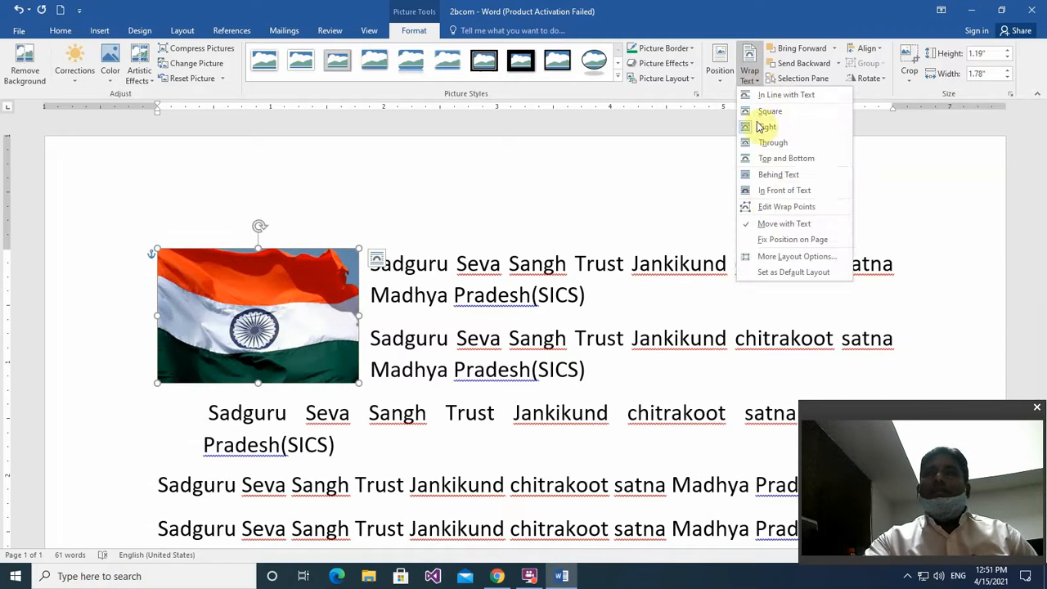
{"action": "left_click", "coordinate": [772, 210]}
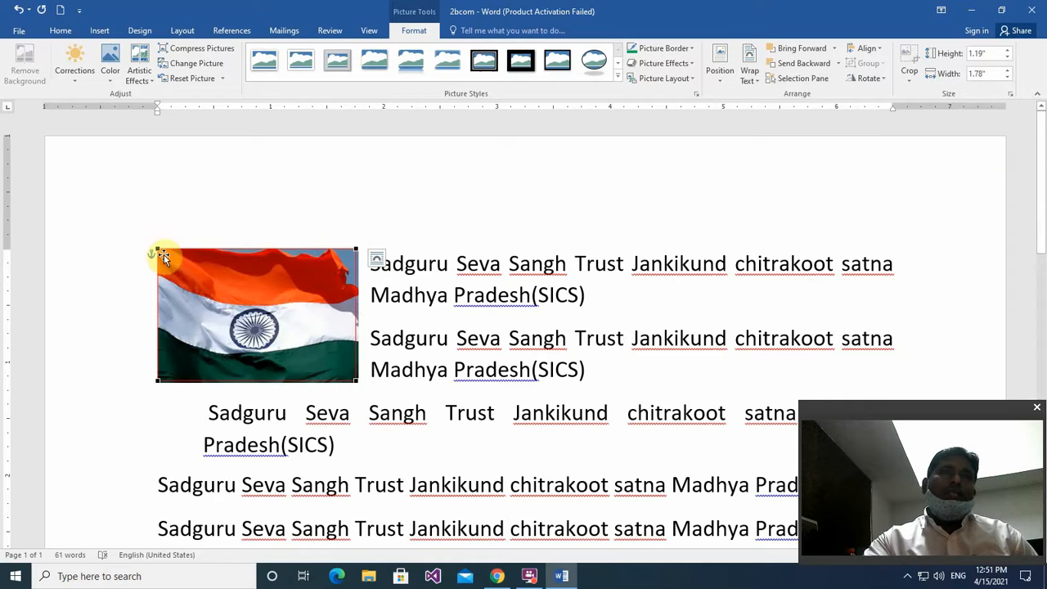
{"action": "left_click_drag", "start_coordinate": [183, 263], "coordinate": [209, 278]}
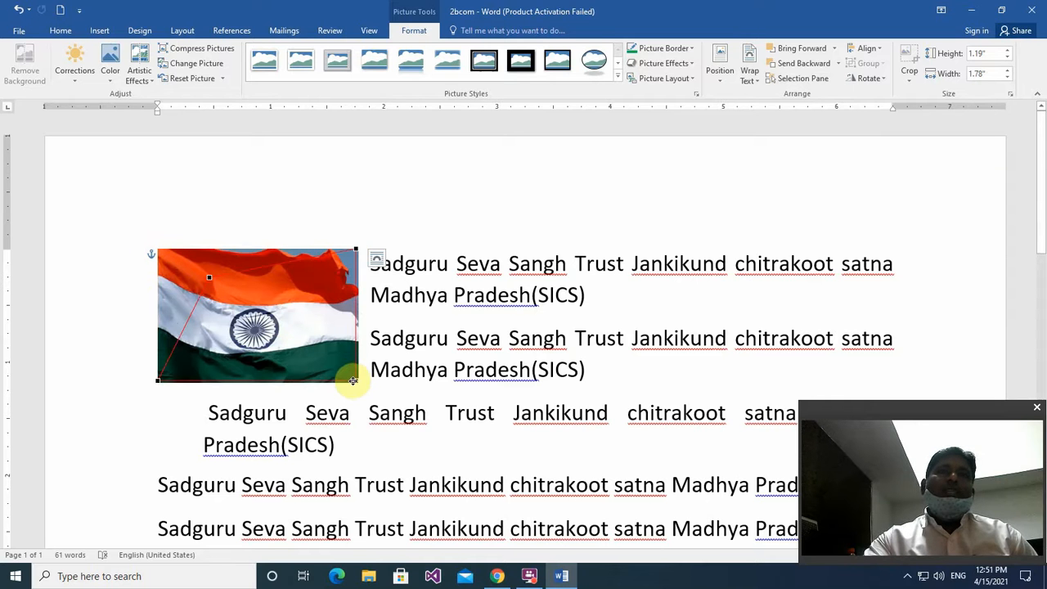
{"action": "left_click_drag", "start_coordinate": [355, 381], "coordinate": [313, 352]}
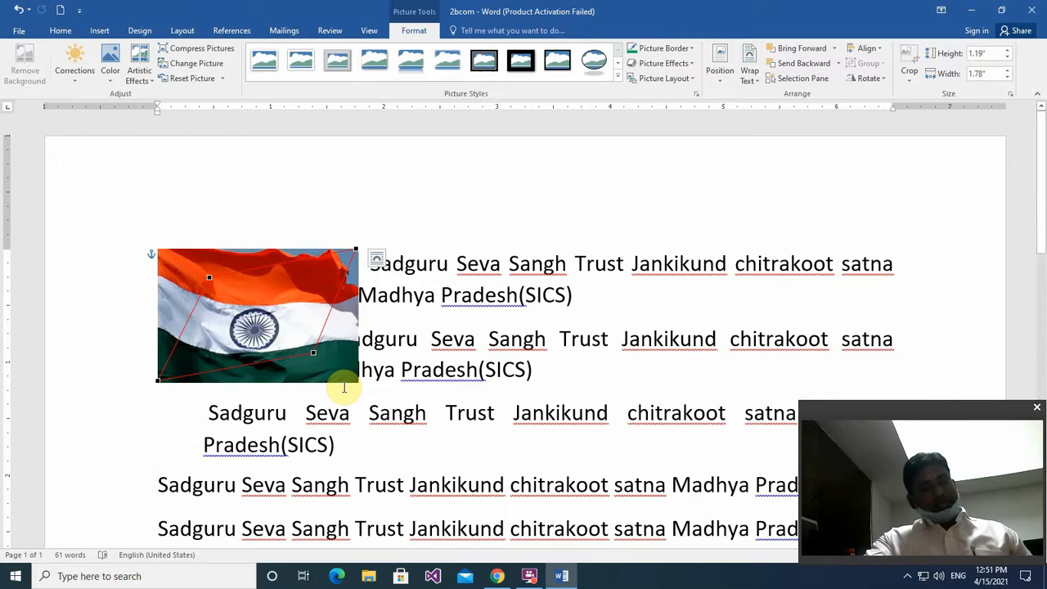
{"action": "key", "text": "ctrl+z"}
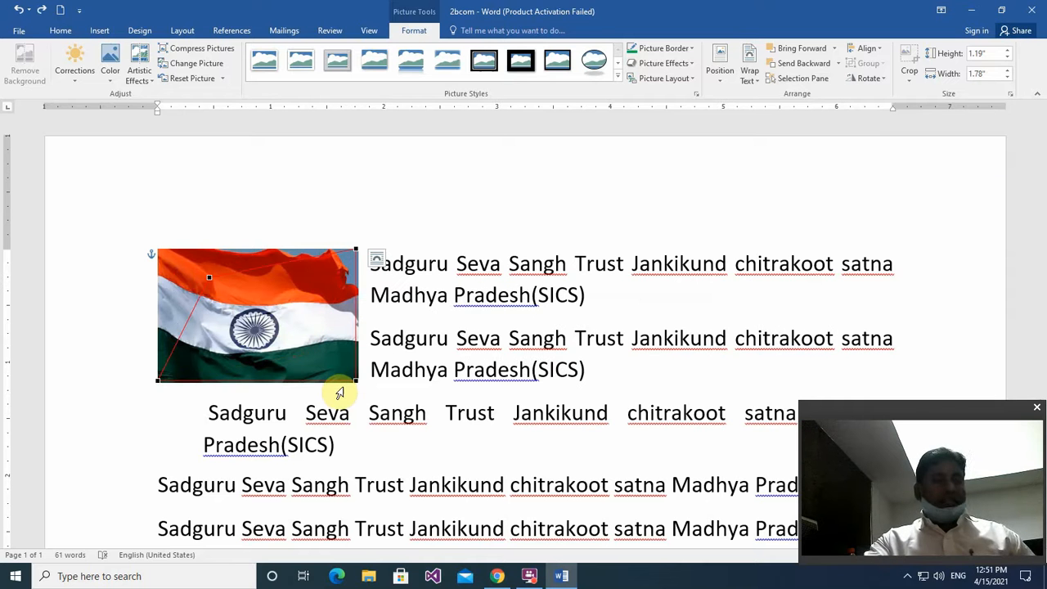
{"action": "key", "text": "ctrl+z"}
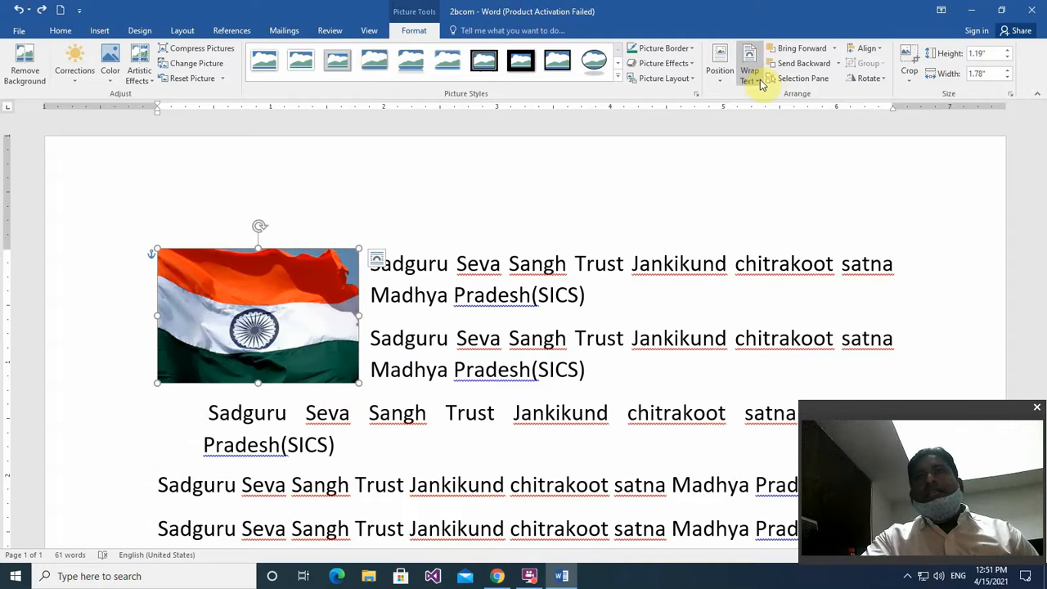
Switch the flag picture to Fix Position on Page and move it slightly into the left margin
{"action": "left_click", "coordinate": [750, 76]}
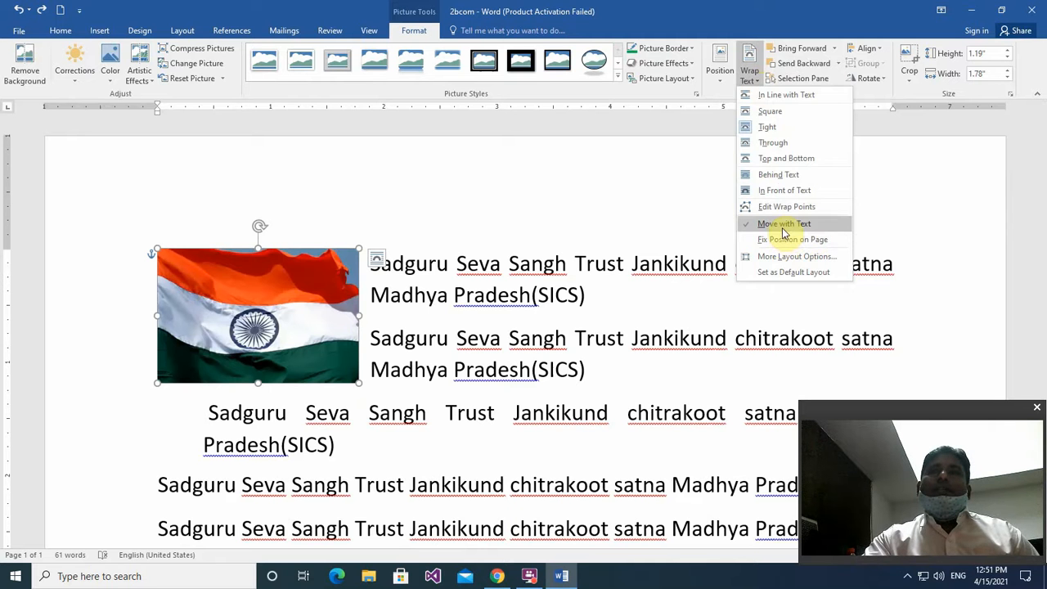
{"action": "left_click", "coordinate": [783, 226]}
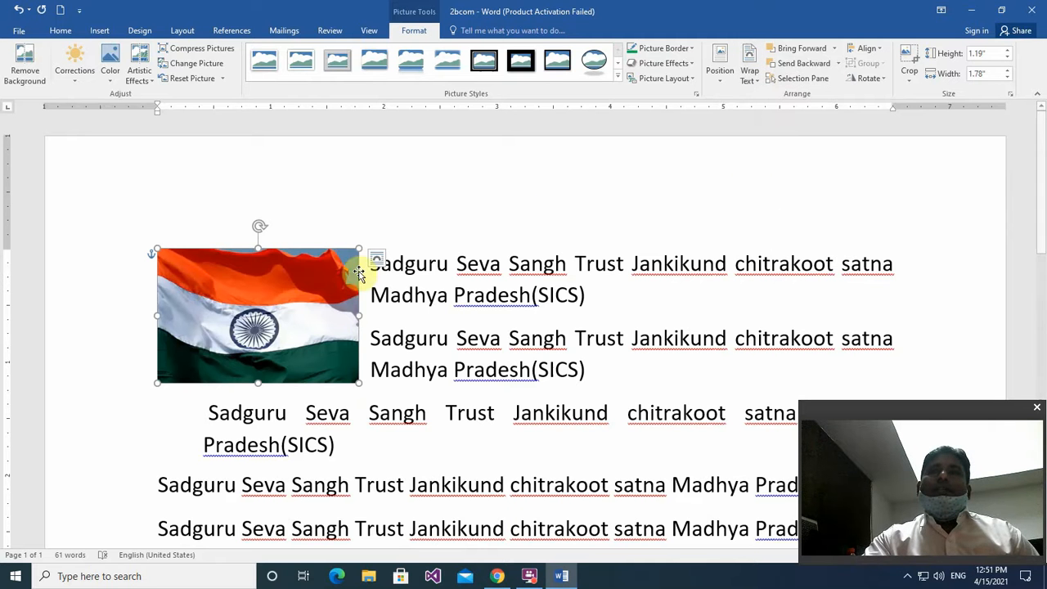
{"action": "left_click", "coordinate": [750, 77]}
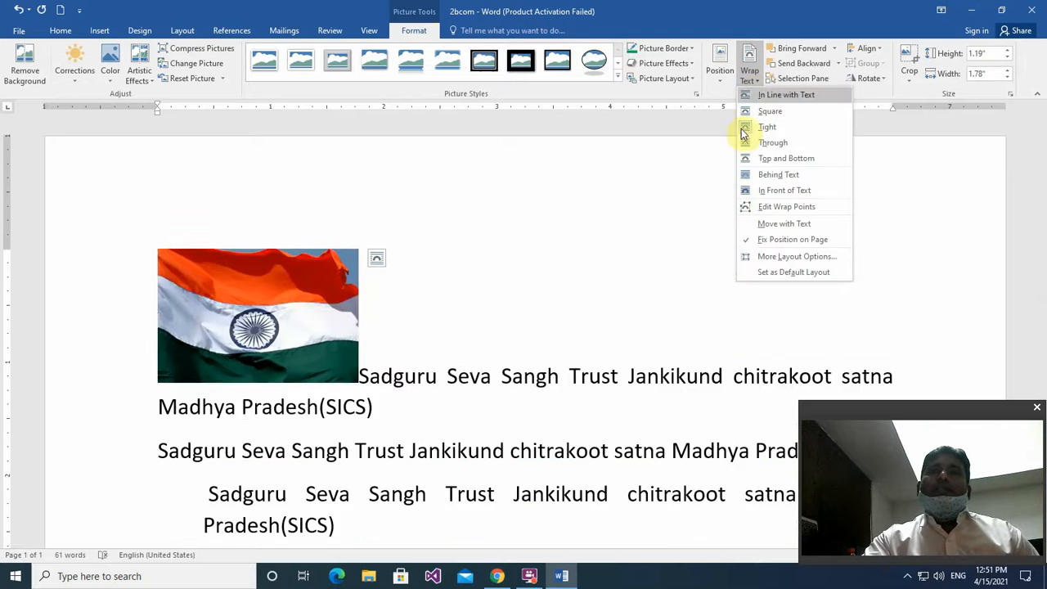
{"action": "left_click", "coordinate": [193, 319]}
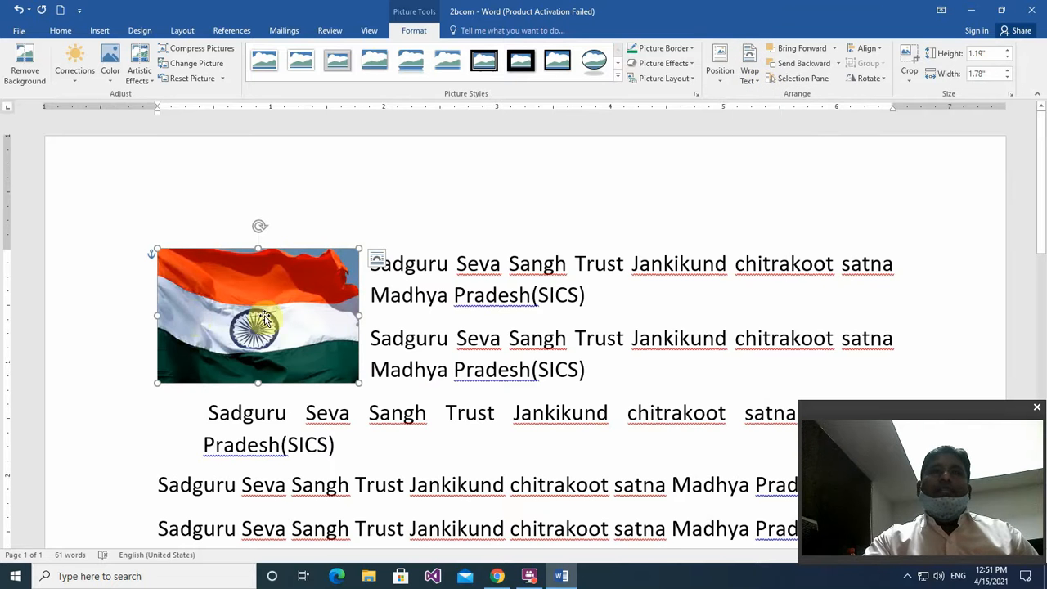
{"action": "left_click_drag", "start_coordinate": [172, 309], "coordinate": [274, 308]}
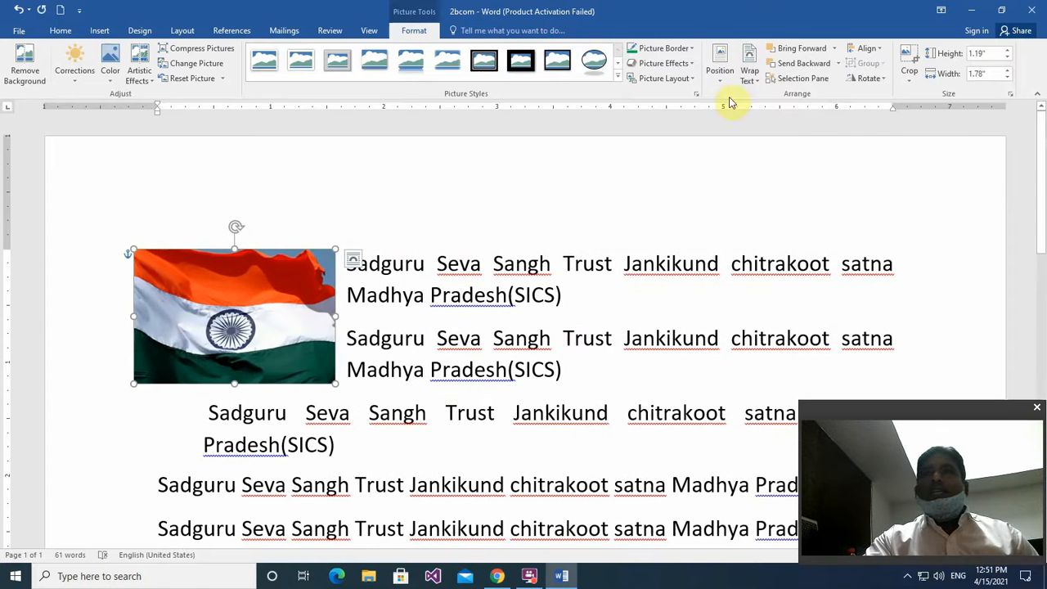
Set the flag picture to Move with Text and shift it a little further into the left margin
{"action": "left_click", "coordinate": [753, 86]}
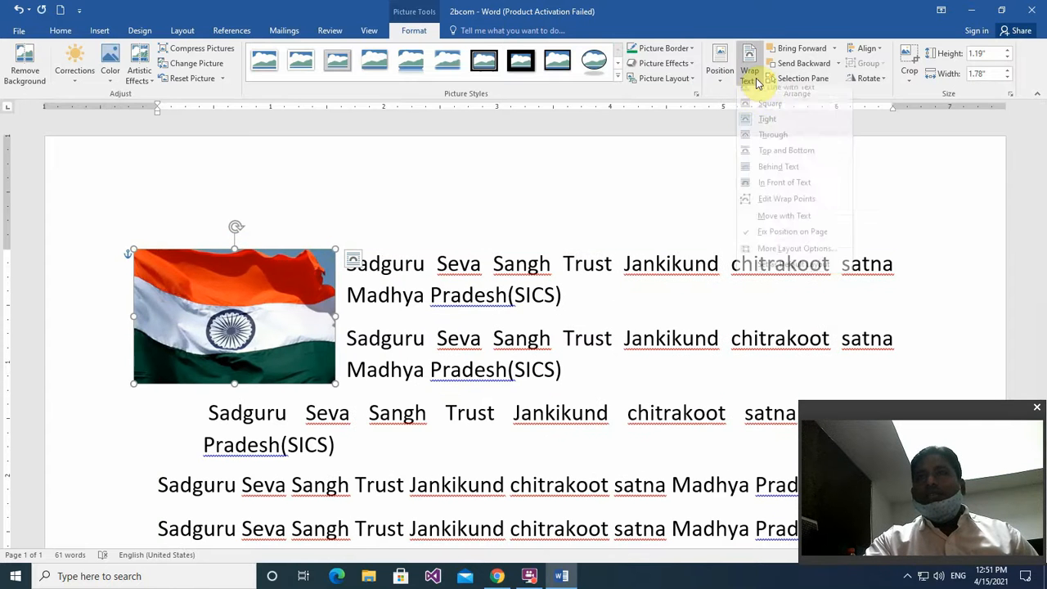
{"action": "left_click", "coordinate": [757, 224]}
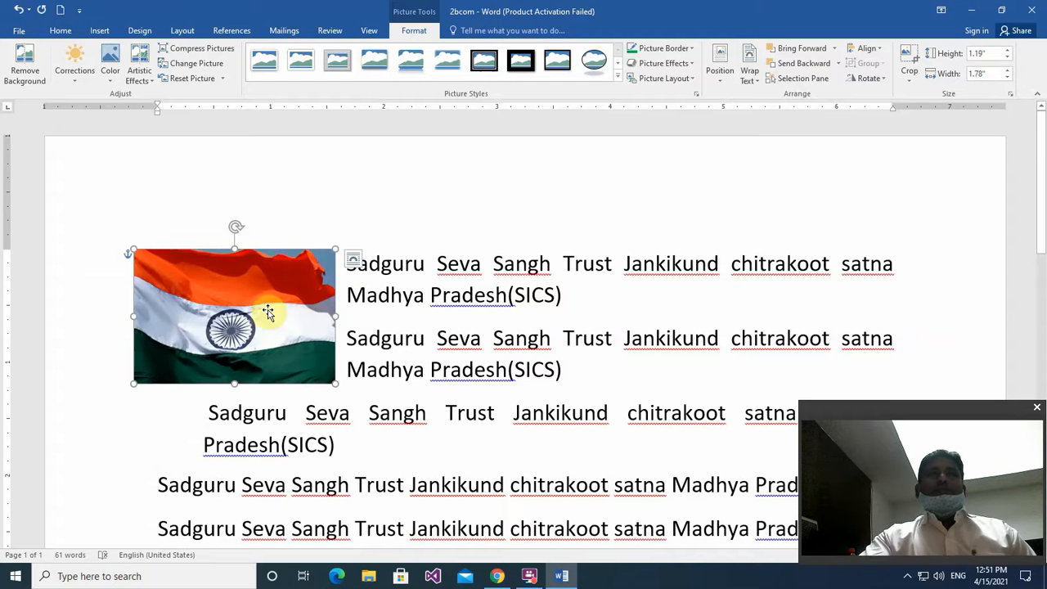
{"action": "left_click_drag", "start_coordinate": [267, 311], "coordinate": [252, 277]}
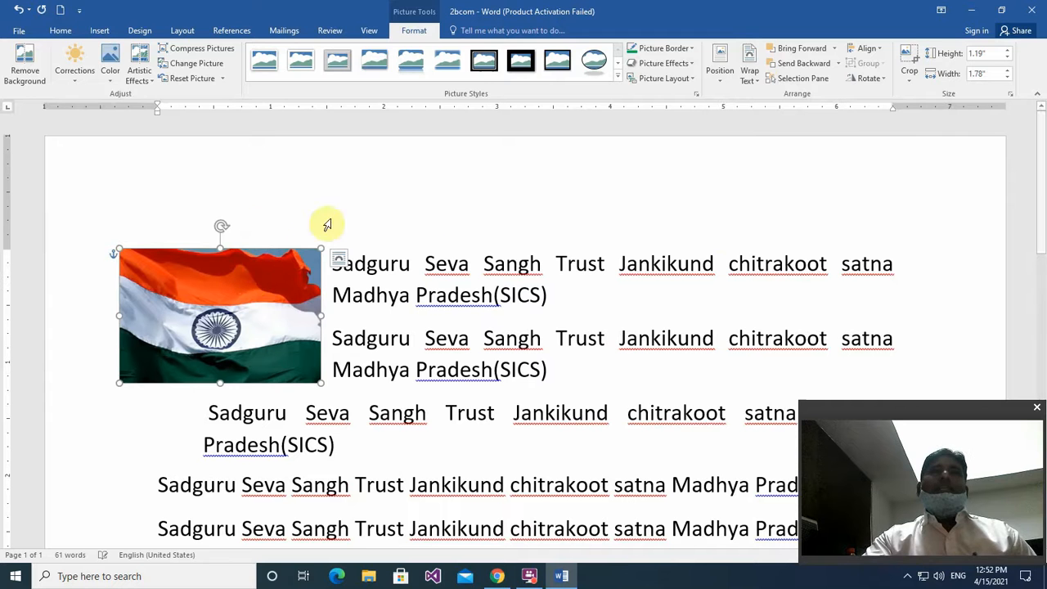
{"action": "left_click", "coordinate": [457, 222]}
{"action": "left_click", "coordinate": [276, 308]}
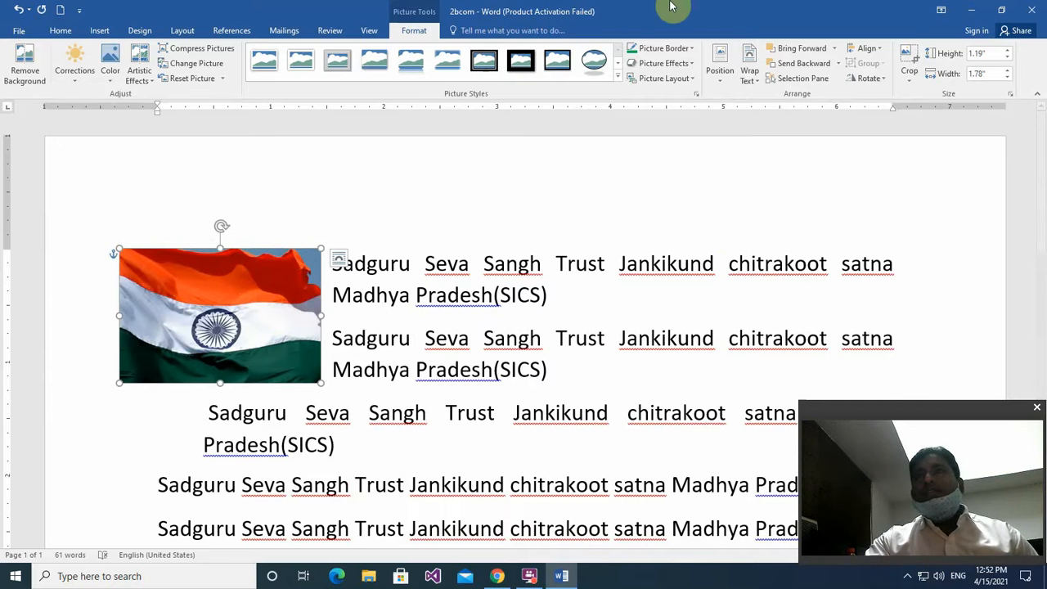
Bring the flag picture forward one level and align it left to the page margin
{"action": "left_click", "coordinate": [833, 49]}
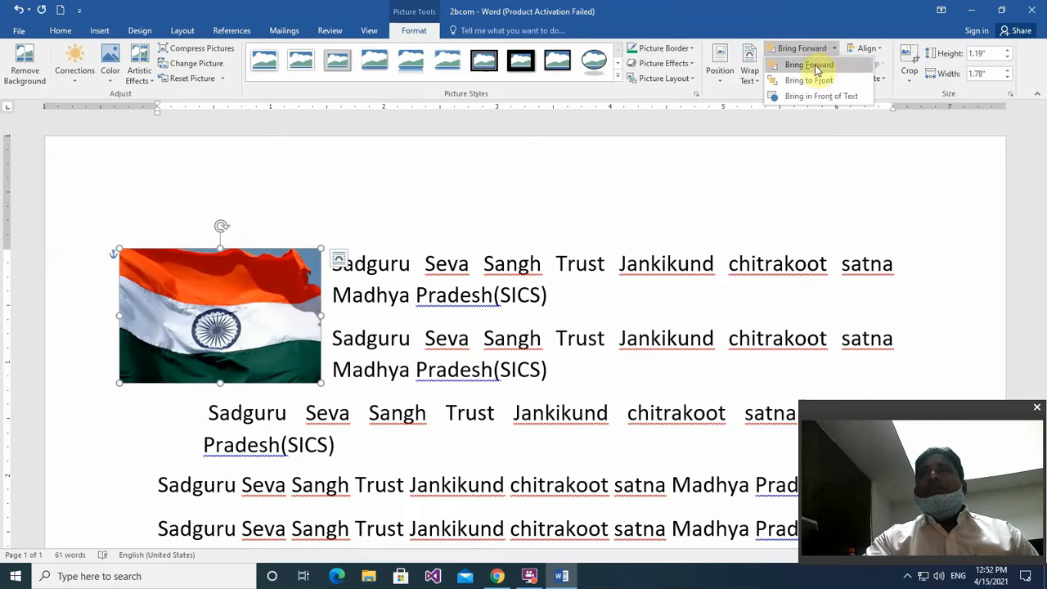
{"action": "left_click", "coordinate": [815, 68]}
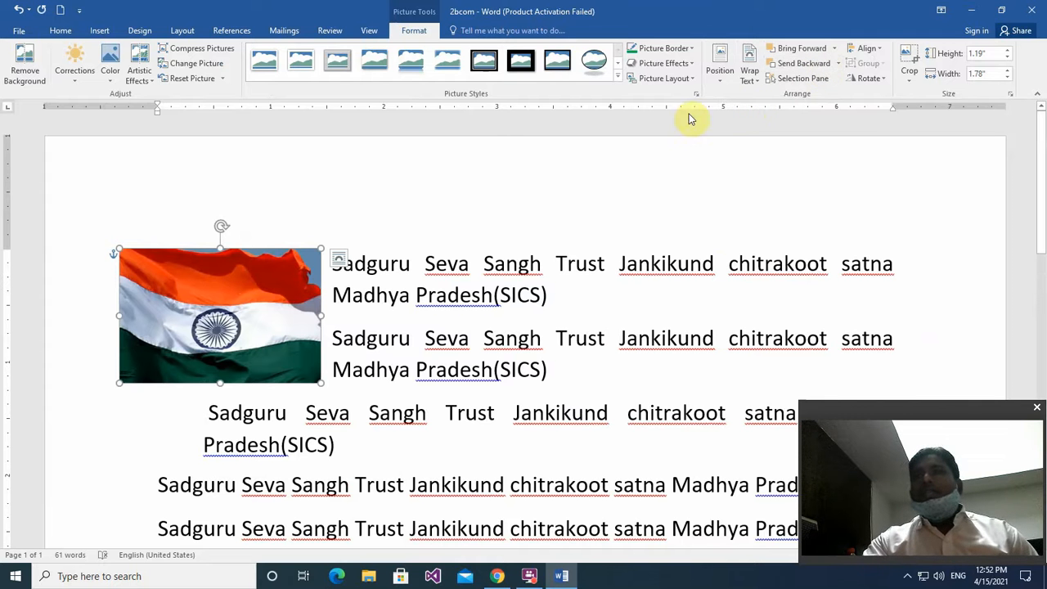
{"action": "left_click", "coordinate": [875, 49]}
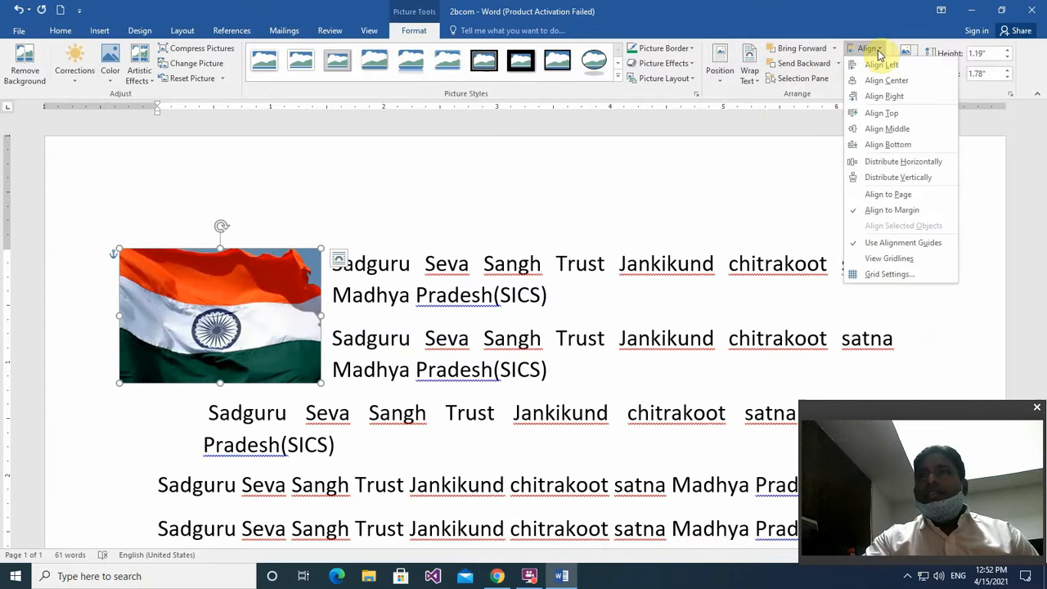
{"action": "left_click", "coordinate": [874, 62]}
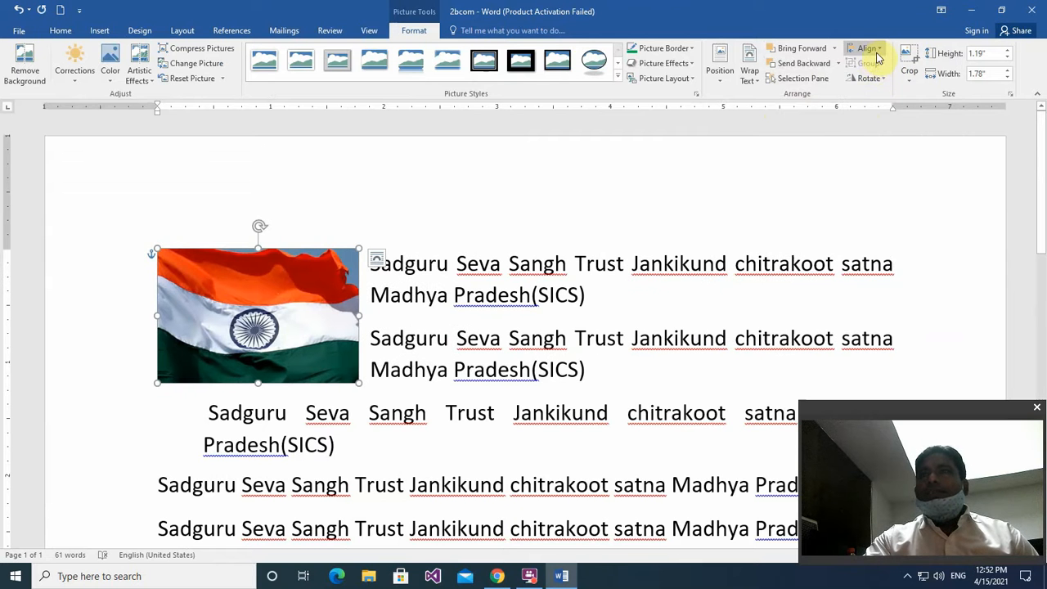
Align the flag picture to the bottom margin and check its placement on the page
{"action": "left_click", "coordinate": [869, 48]}
{"action": "left_click", "coordinate": [888, 145]}
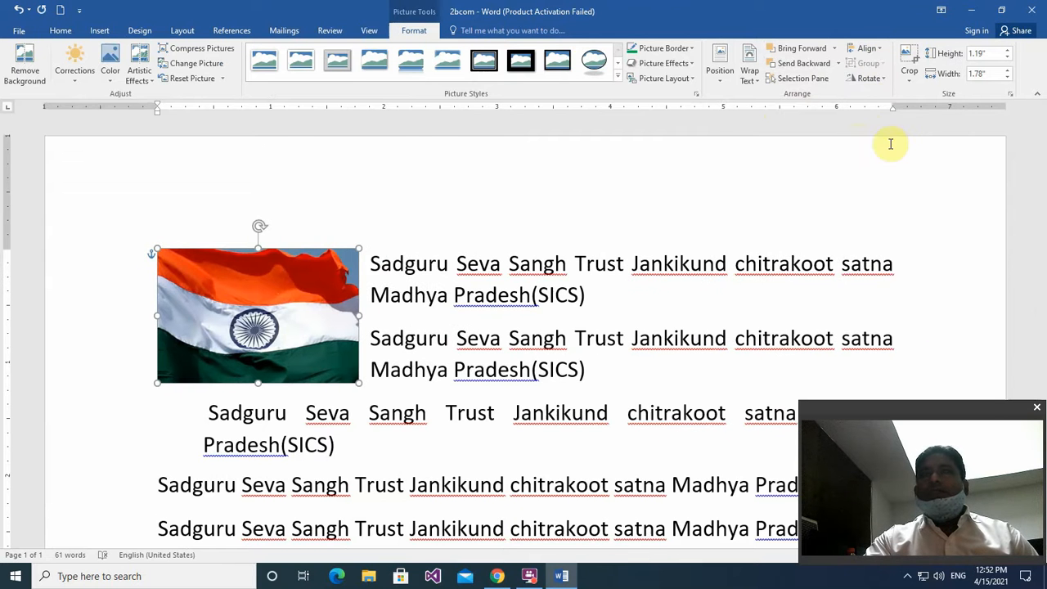
{"action": "scroll", "coordinate": [818, 159], "scroll_direction": "down", "scroll_amount": 10}
{"action": "scroll", "coordinate": [816, 164], "scroll_direction": "down", "scroll_amount": 6}
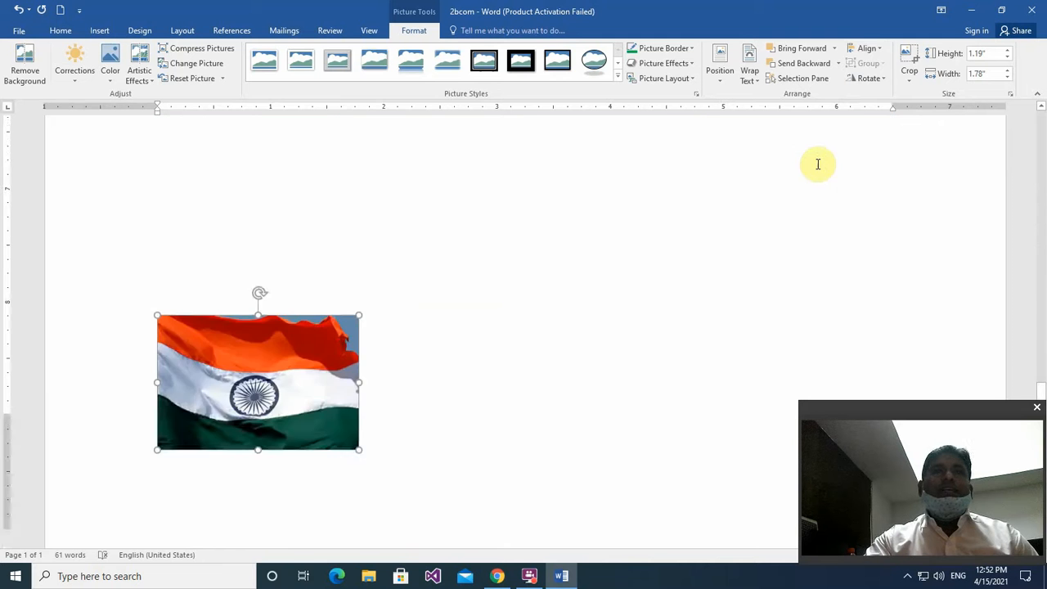
{"action": "scroll", "coordinate": [818, 161], "scroll_direction": "up", "scroll_amount": 4}
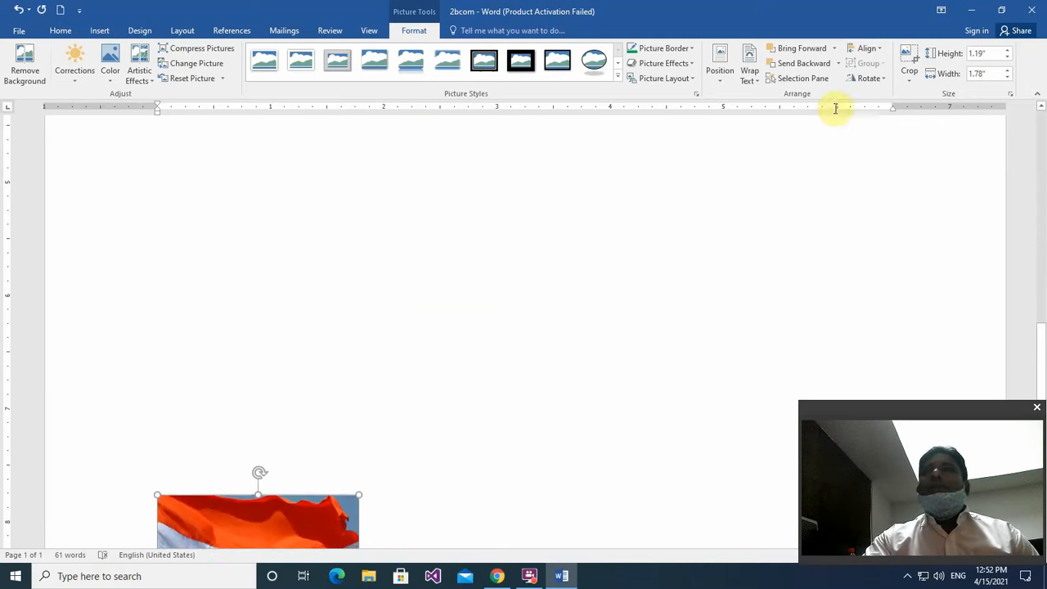
Align the flag picture to the vertical middle of the page and check its placement
{"action": "left_click", "coordinate": [869, 49]}
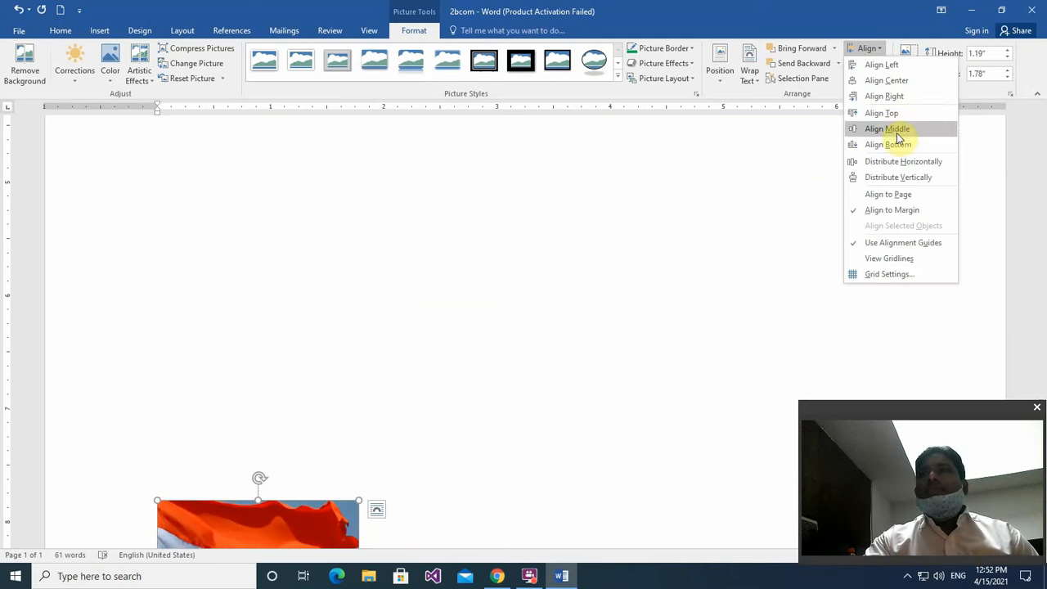
{"action": "left_click", "coordinate": [887, 129]}
{"action": "scroll", "coordinate": [367, 181], "scroll_direction": "up", "scroll_amount": 3}
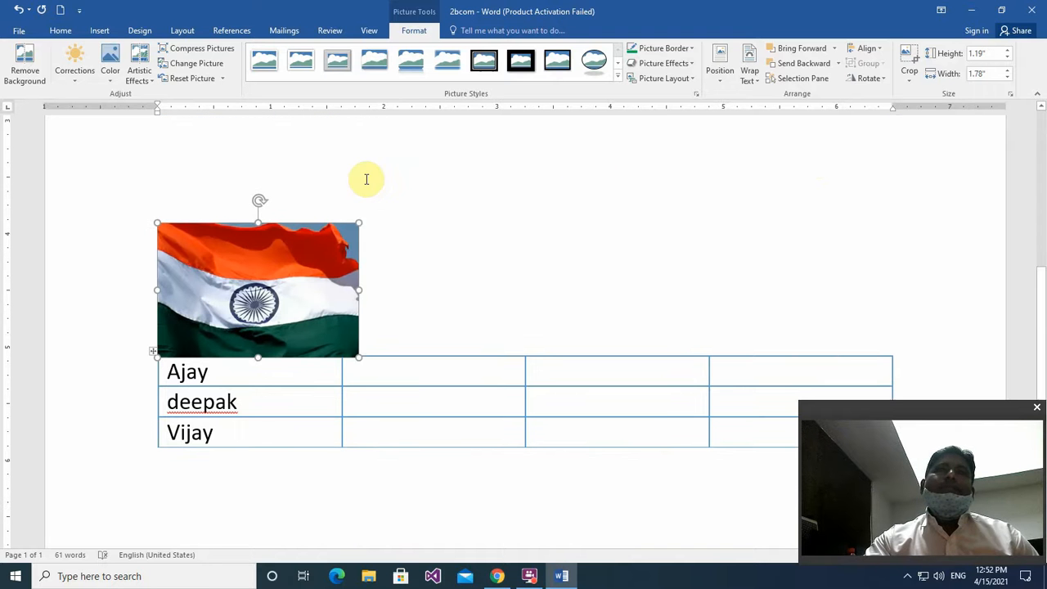
{"action": "left_click", "coordinate": [882, 52]}
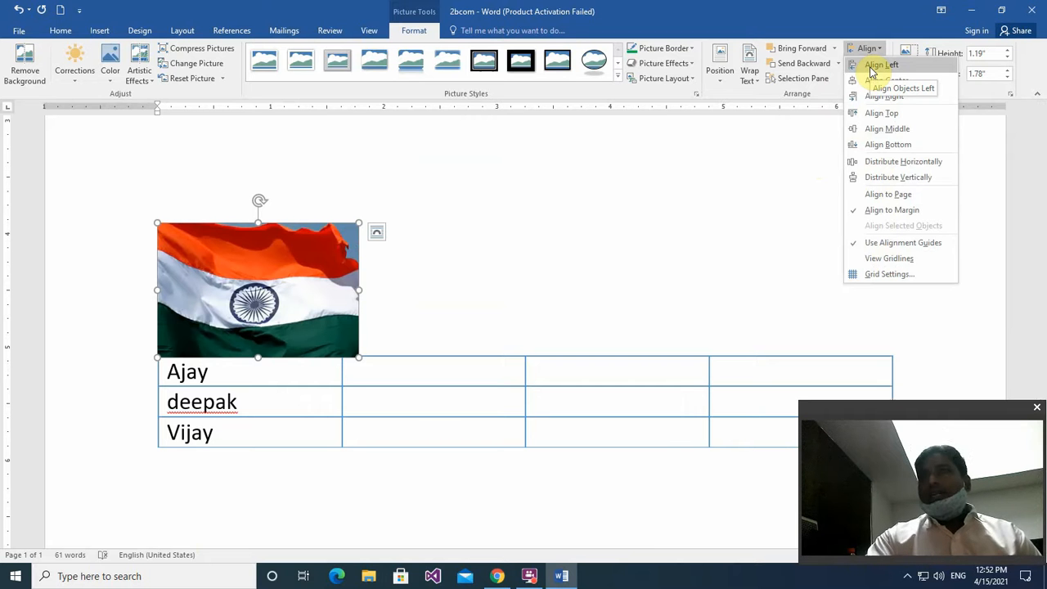
{"action": "left_click", "coordinate": [794, 143]}
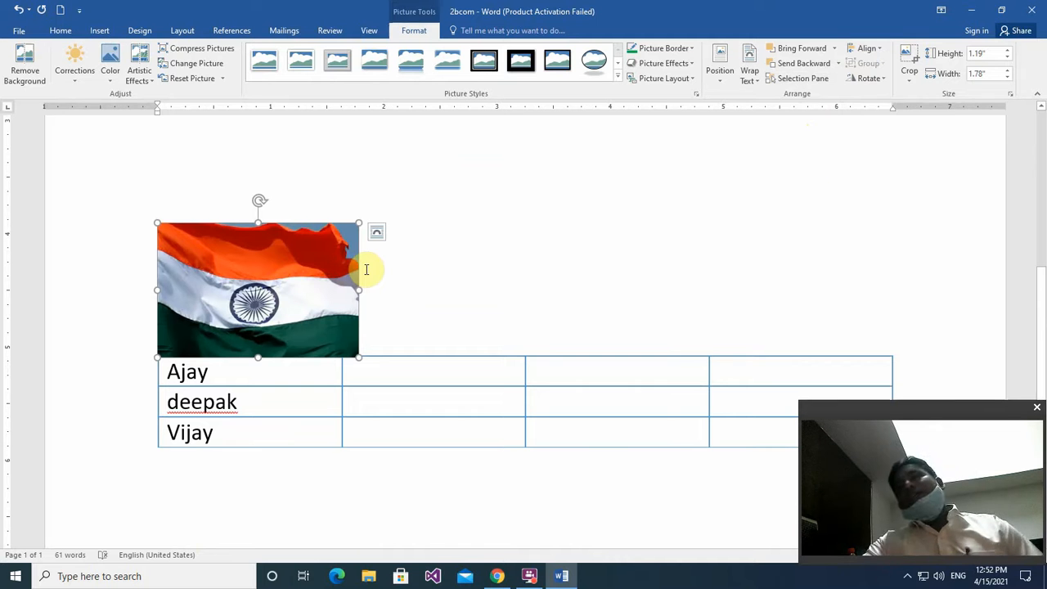
{"action": "left_click", "coordinate": [868, 48]}
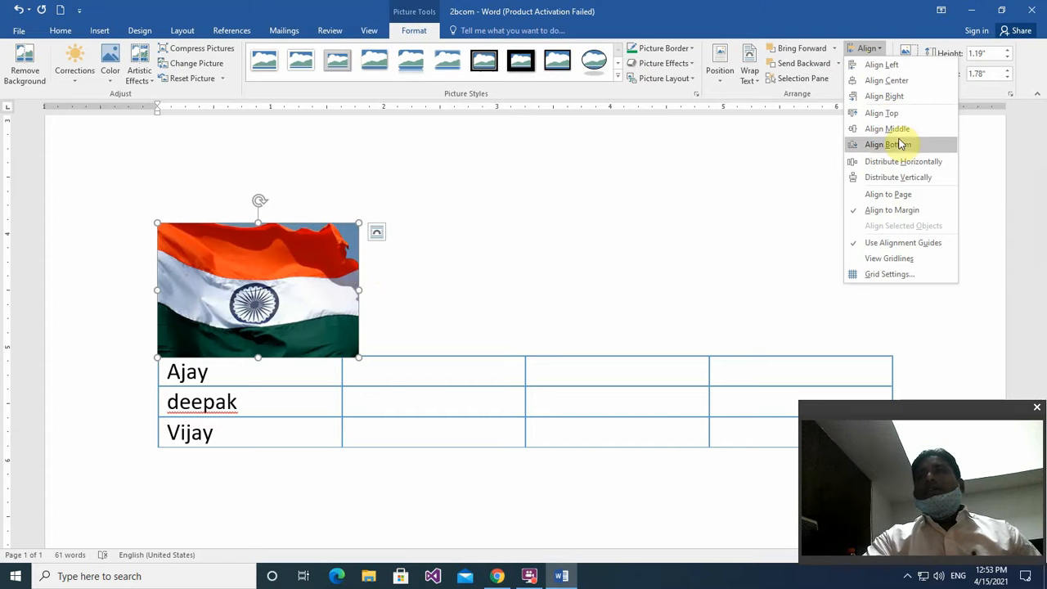
{"action": "left_click", "coordinate": [897, 191]}
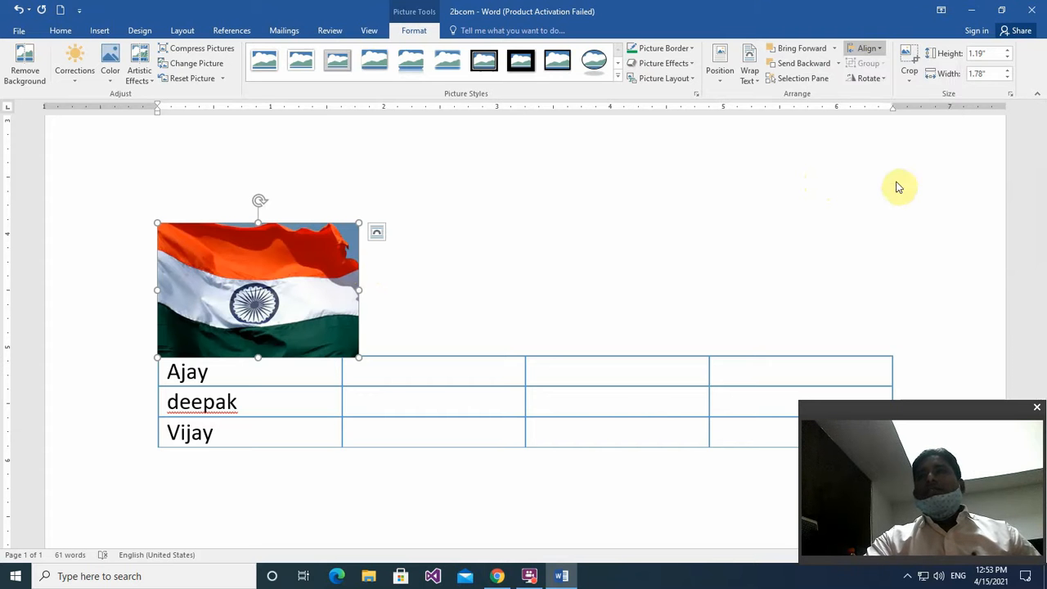
{"action": "left_click", "coordinate": [877, 51]}
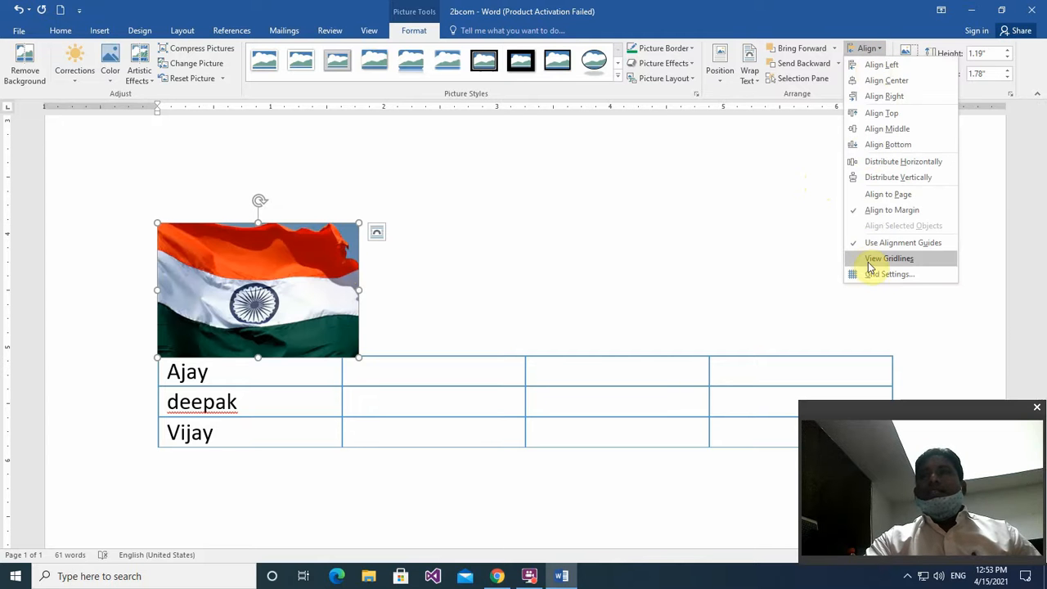
{"action": "left_click", "coordinate": [782, 190]}
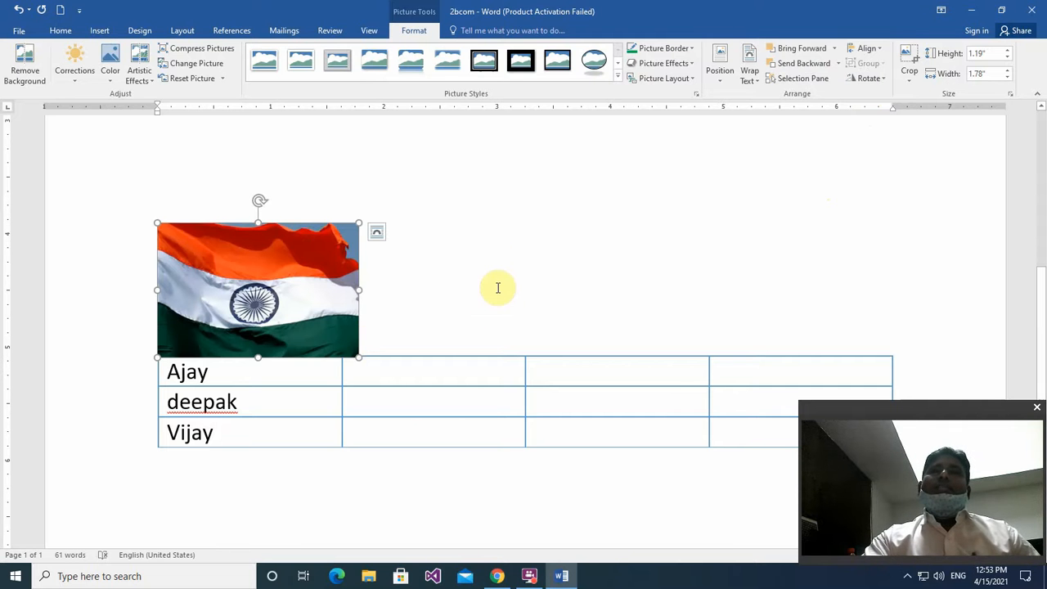
Deselect the flag picture and place the cursor in the second cell of the table's first row
{"action": "left_click", "coordinate": [496, 261]}
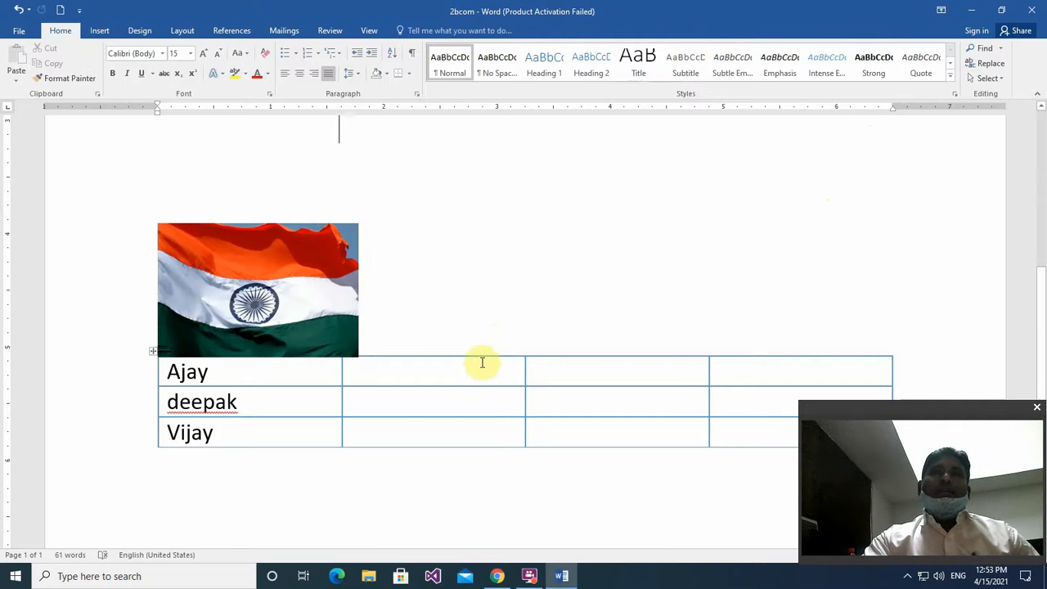
{"action": "left_click", "coordinate": [481, 362]}
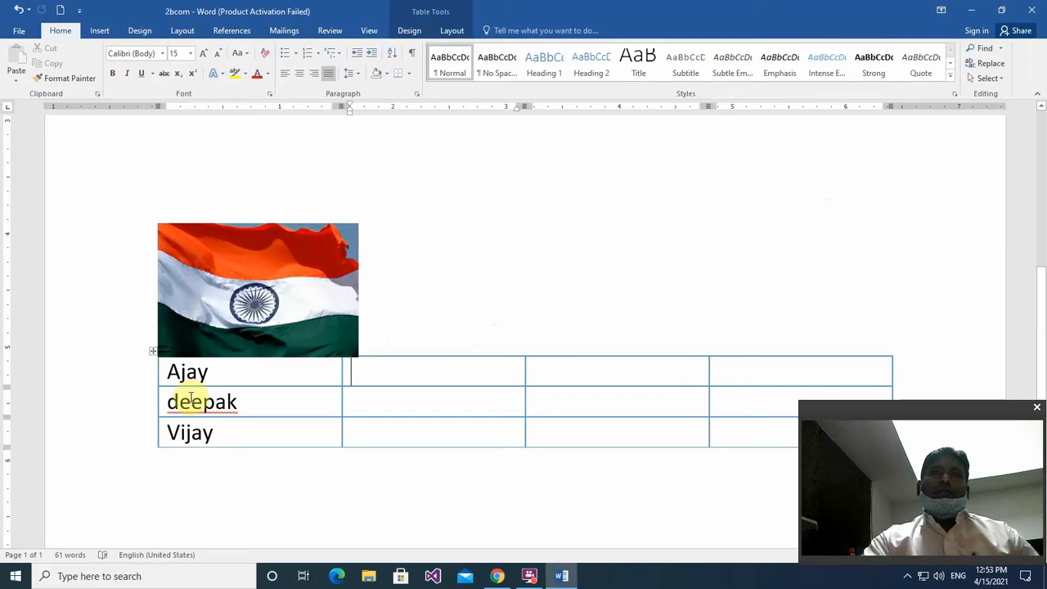
Select the whole table and the flag picture in turn to compare them, and clear the selection
{"action": "left_click", "coordinate": [150, 350]}
{"action": "left_click", "coordinate": [198, 305]}
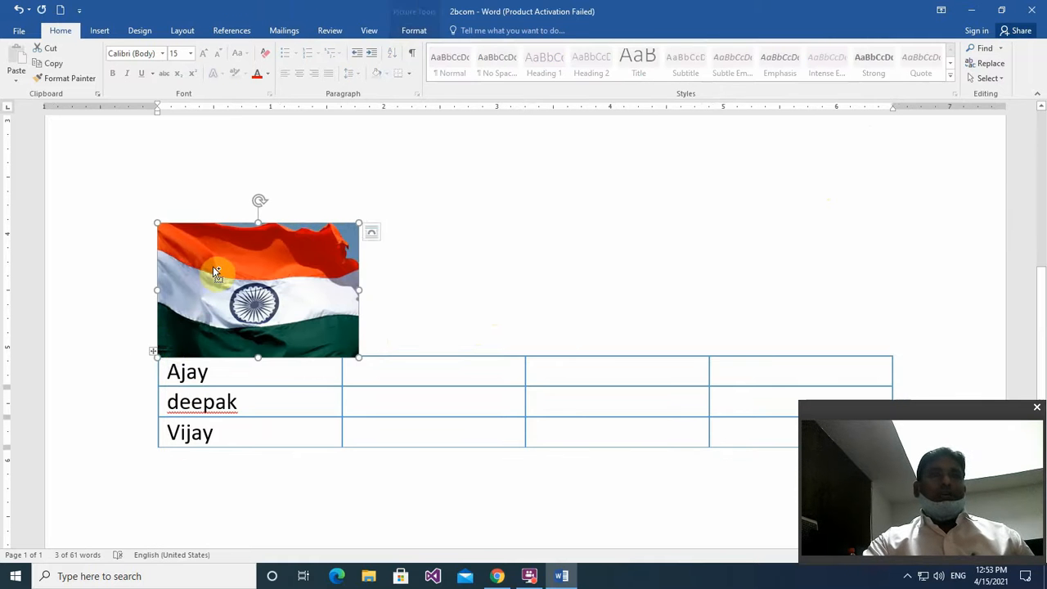
{"action": "left_click", "coordinate": [155, 352]}
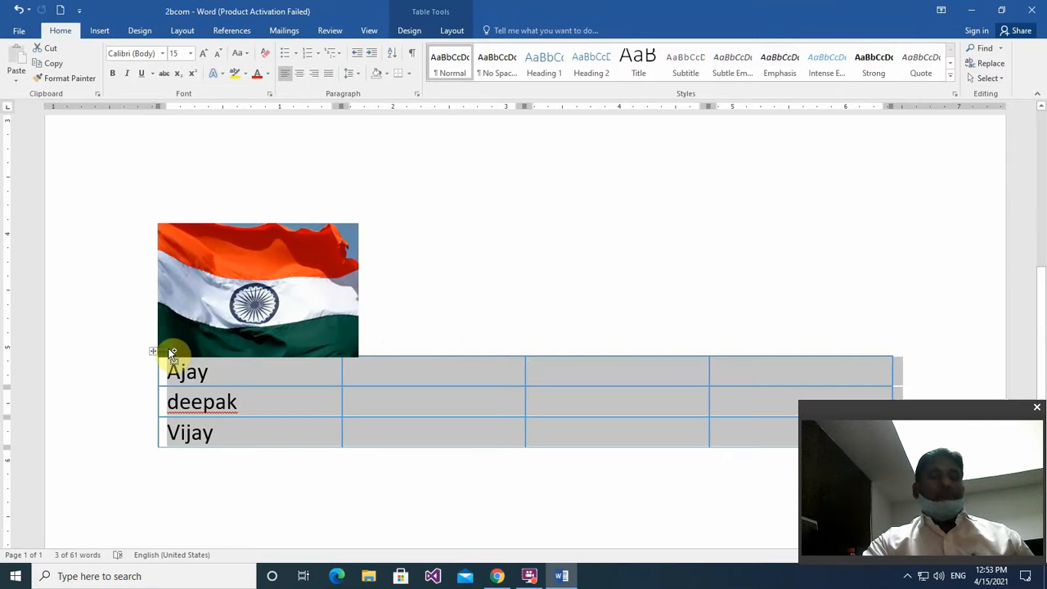
{"action": "left_click", "coordinate": [187, 278]}
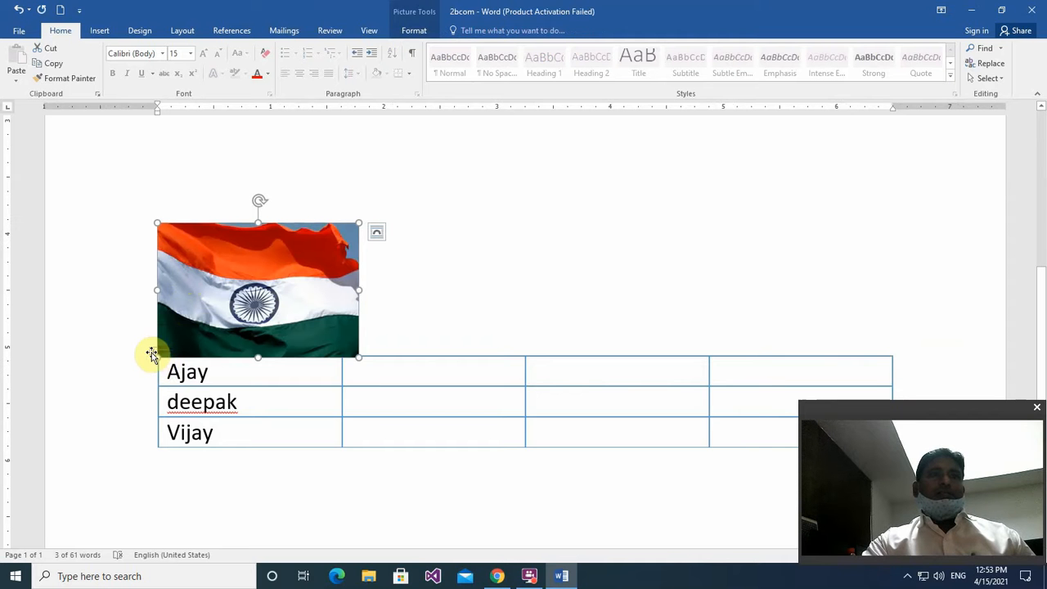
{"action": "left_click", "coordinate": [151, 354]}
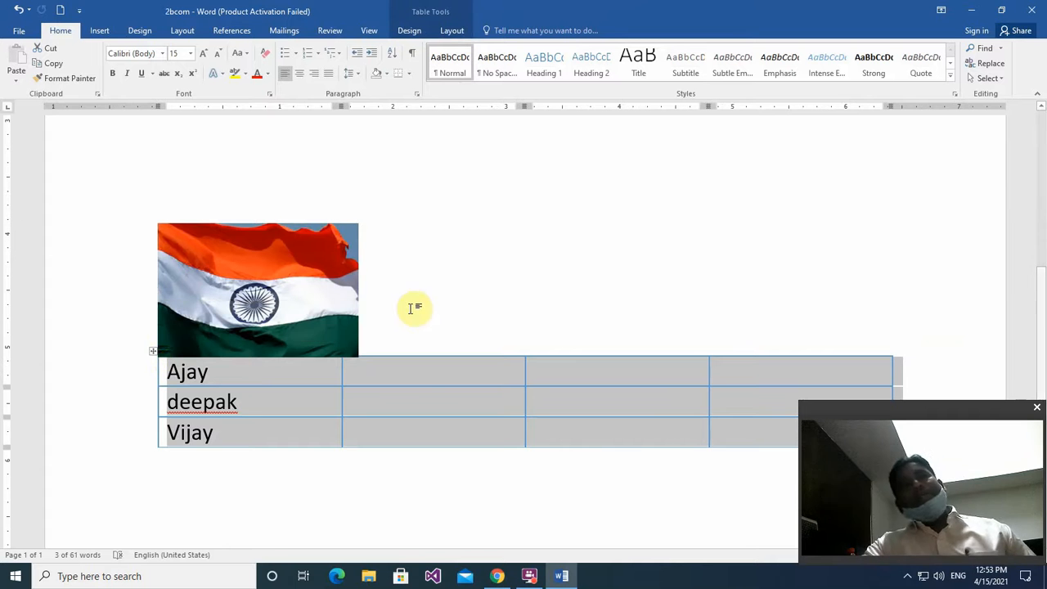
{"action": "left_click", "coordinate": [362, 286]}
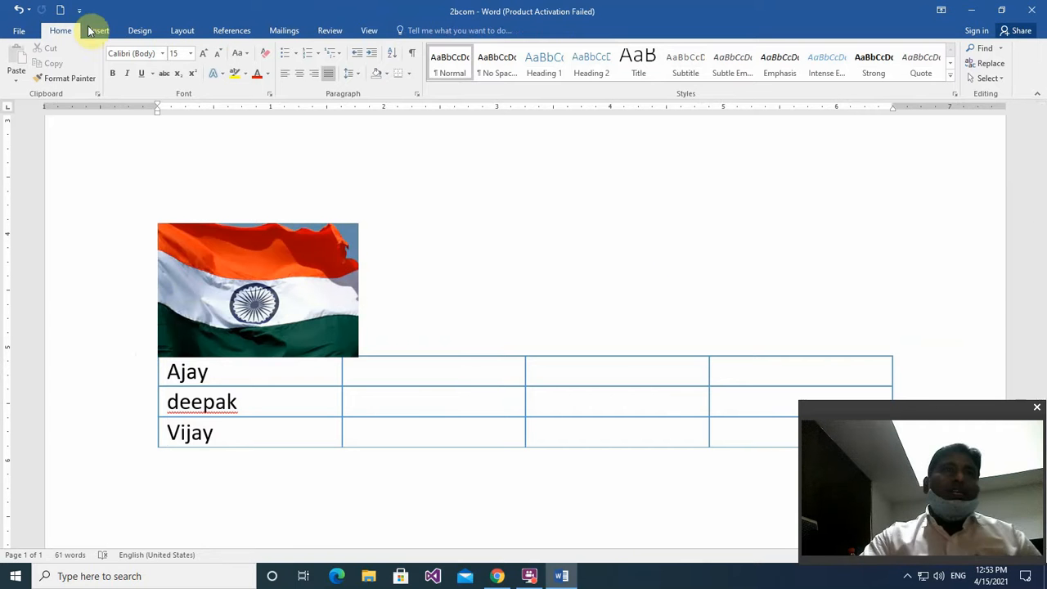
{"action": "left_click", "coordinate": [206, 246]}
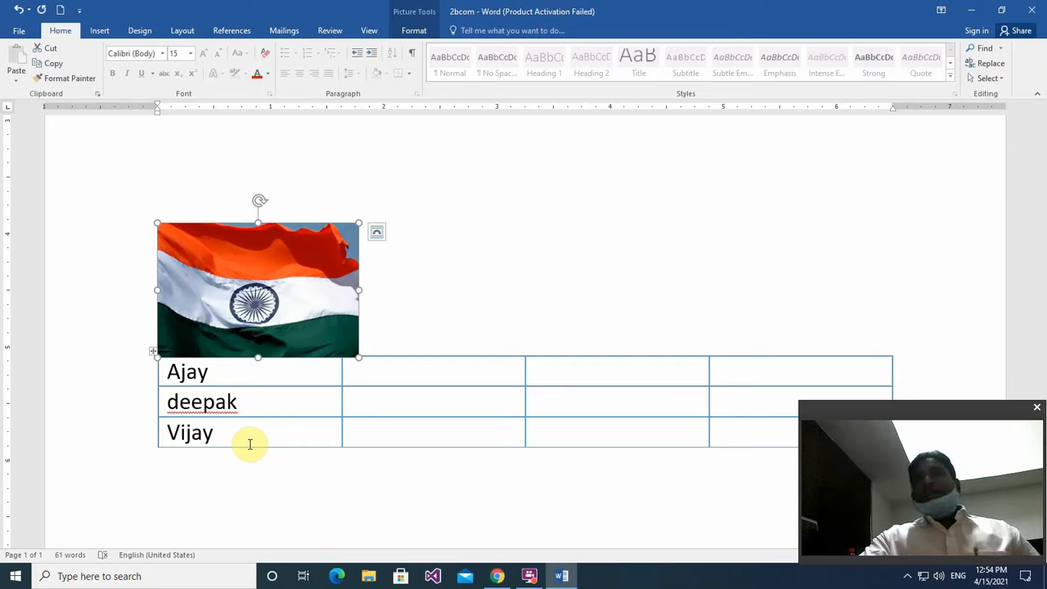
{"action": "left_click", "coordinate": [100, 32]}
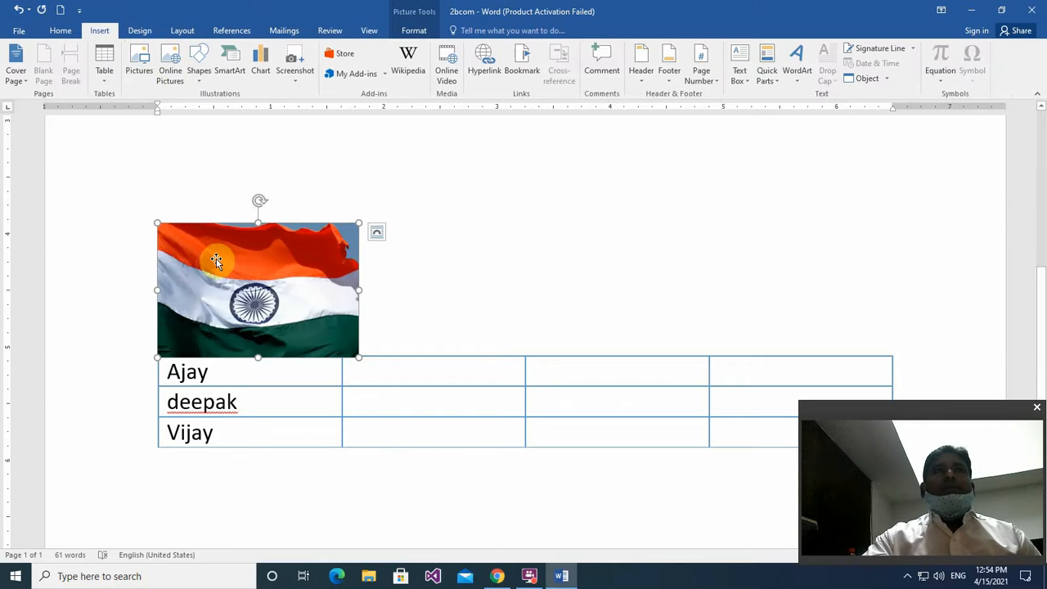
{"action": "left_click", "coordinate": [144, 74]}
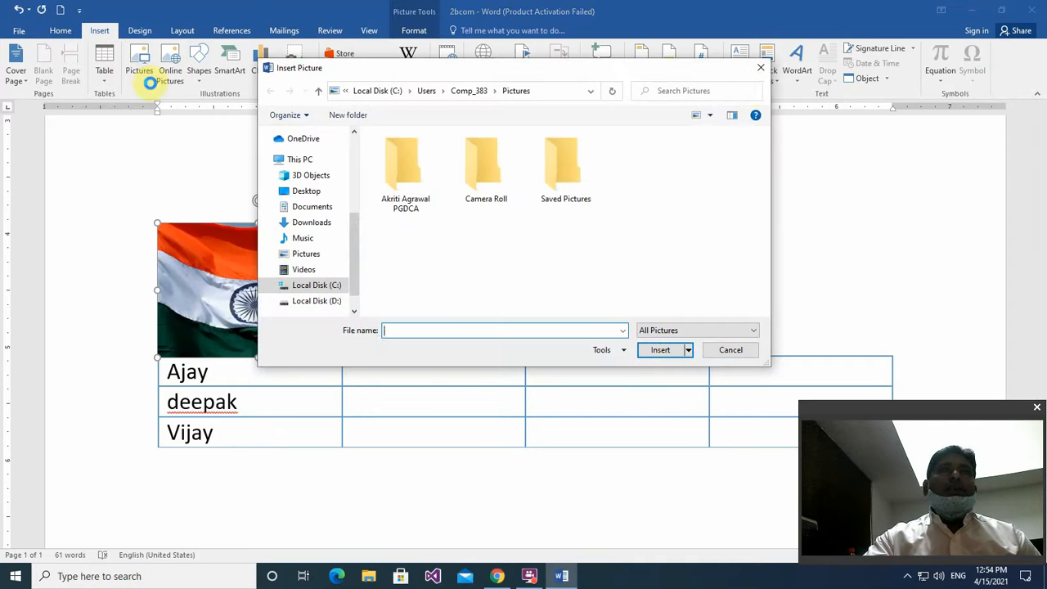
{"action": "left_click", "coordinate": [761, 72]}
{"action": "right_click", "coordinate": [199, 279]}
{"action": "left_click", "coordinate": [332, 271]}
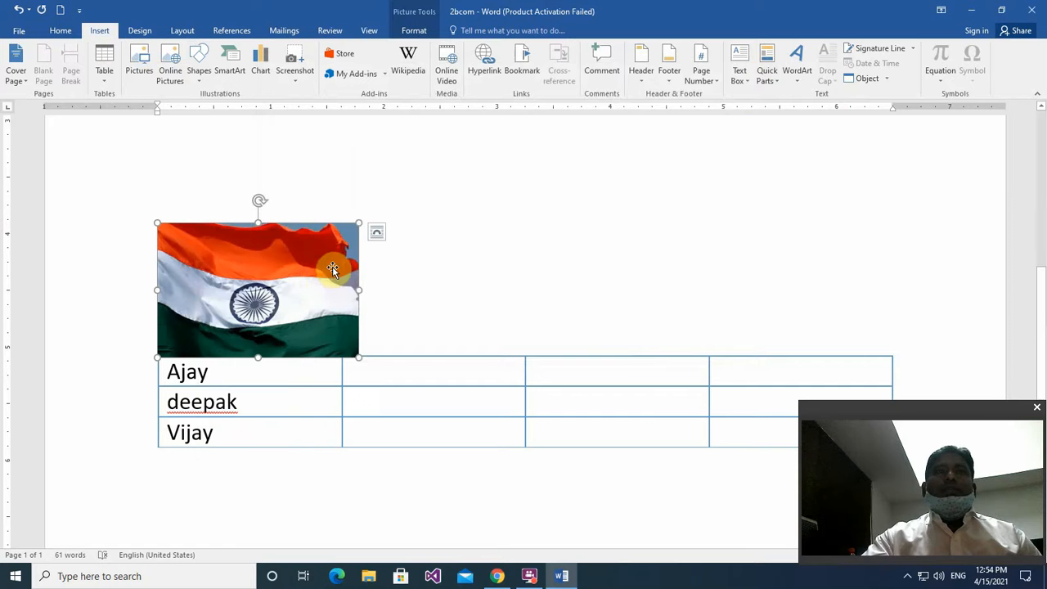
Examine the rotation and flip options available for the flag picture without applying any
{"action": "left_click", "coordinate": [587, 290]}
{"action": "left_click", "coordinate": [322, 285]}
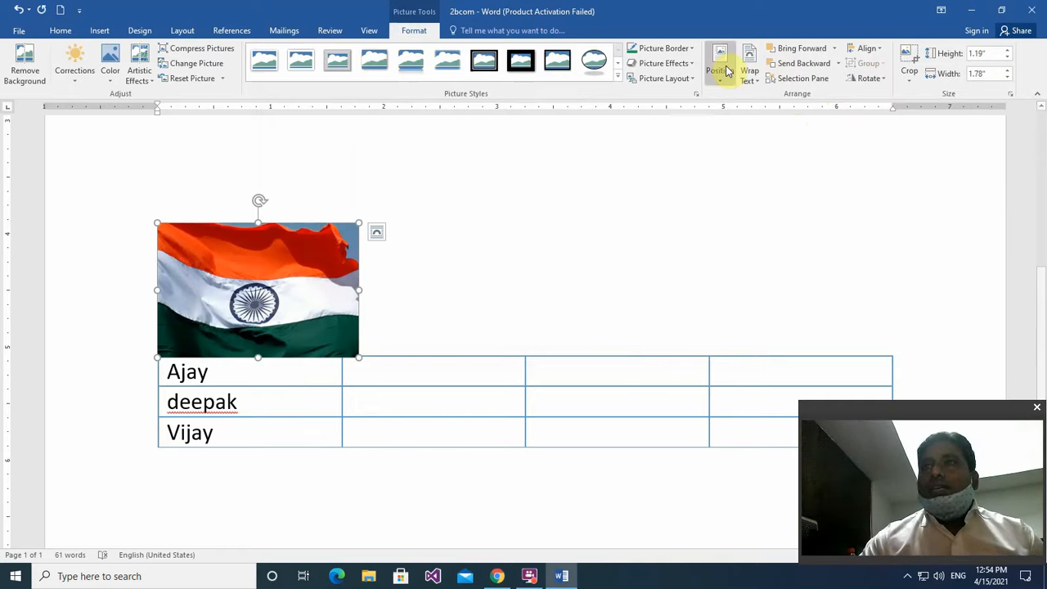
{"action": "left_click", "coordinate": [884, 81]}
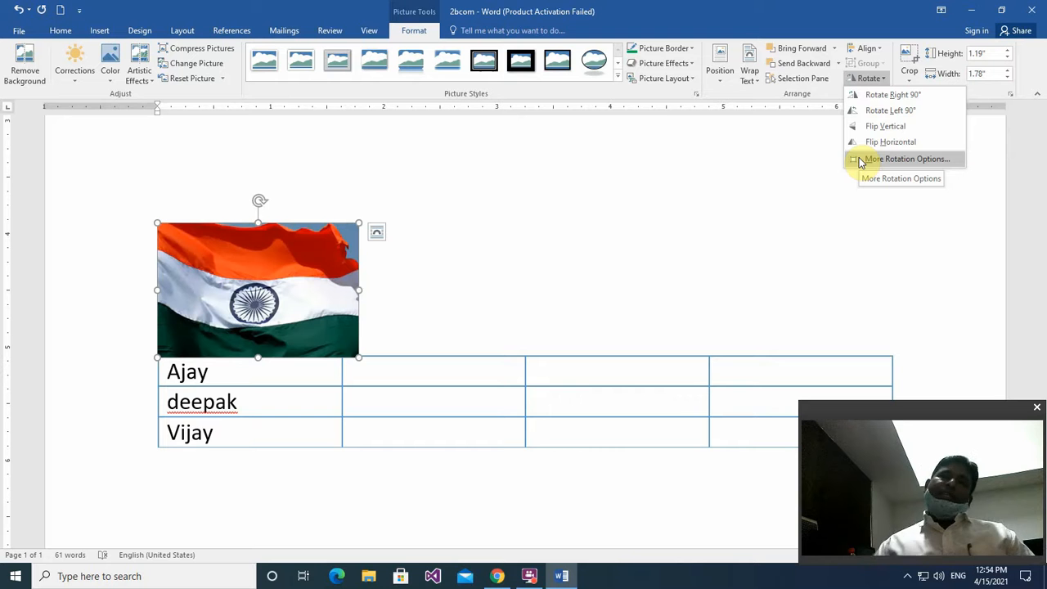
{"action": "left_click", "coordinate": [301, 273]}
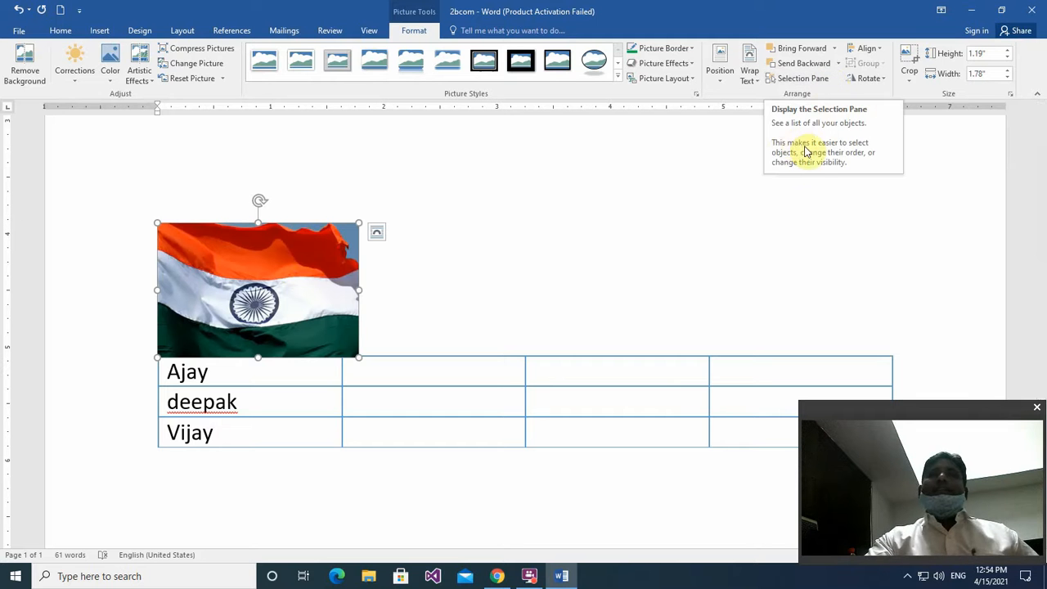
Start cropping the flag picture and shrink the image slightly inside its crop frame from the lower-right corner
{"action": "left_click", "coordinate": [909, 77]}
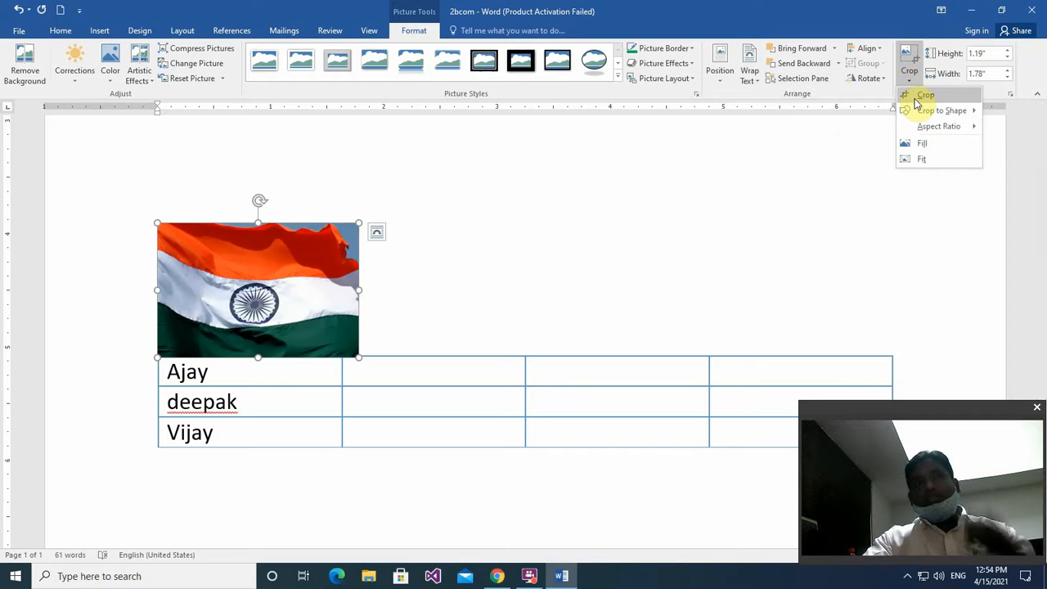
{"action": "left_click", "coordinate": [918, 96]}
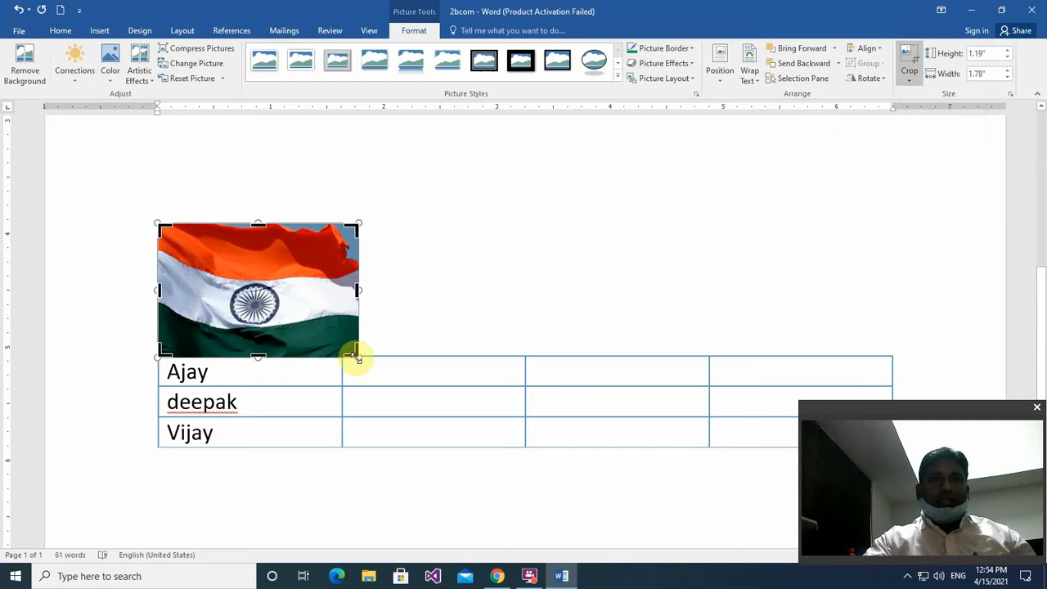
{"action": "mouse_move", "coordinate": [357, 357]}
{"action": "left_mouse_down"}
{"action": "mouse_move", "coordinate": [346, 335]}
{"action": "mouse_move", "coordinate": [344, 345]}
{"action": "left_mouse_up"}
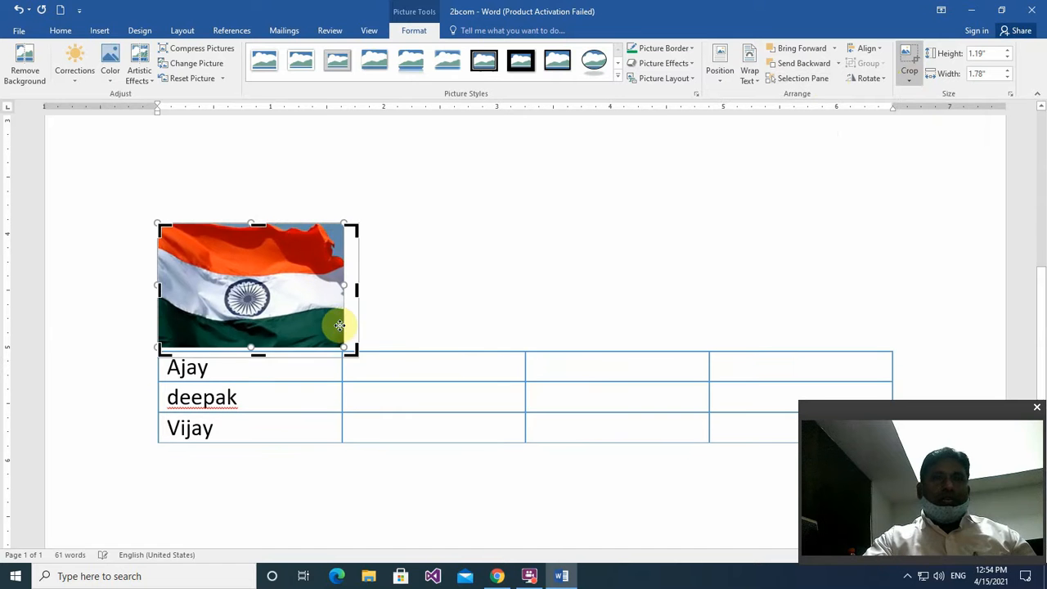
Delete the flag picture above the table, restore it by undoing the deletion, and reselect it
{"action": "key", "text": "Delete"}
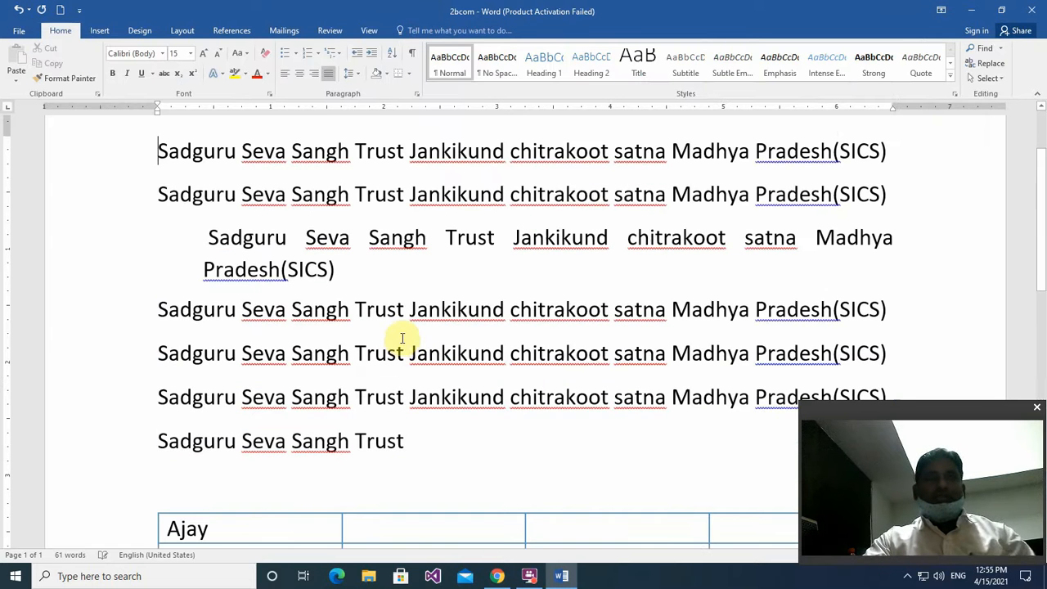
{"action": "key", "text": "ctrl+z"}
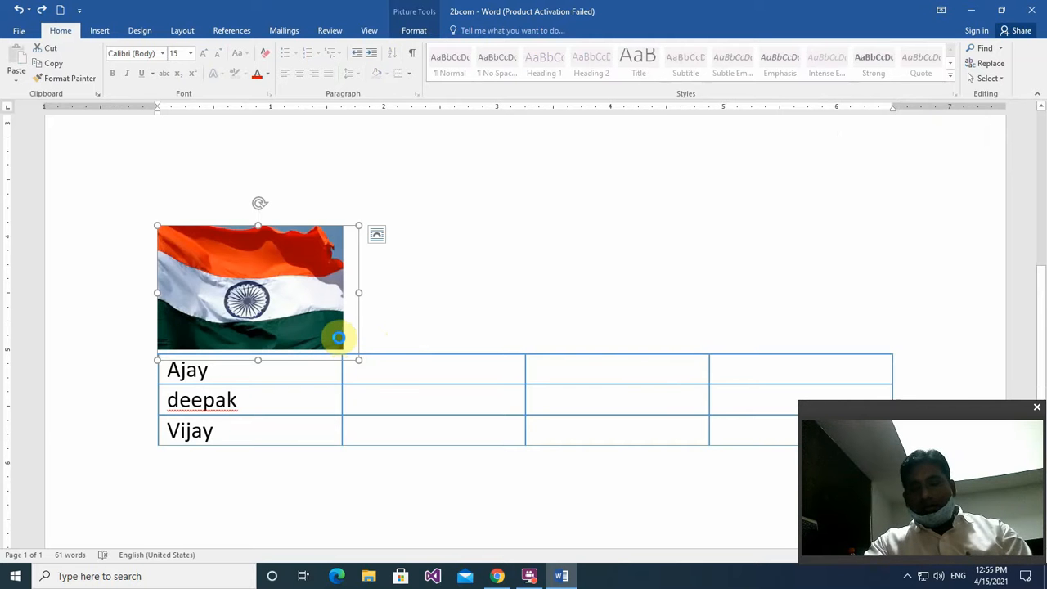
{"action": "key", "text": "Delete"}
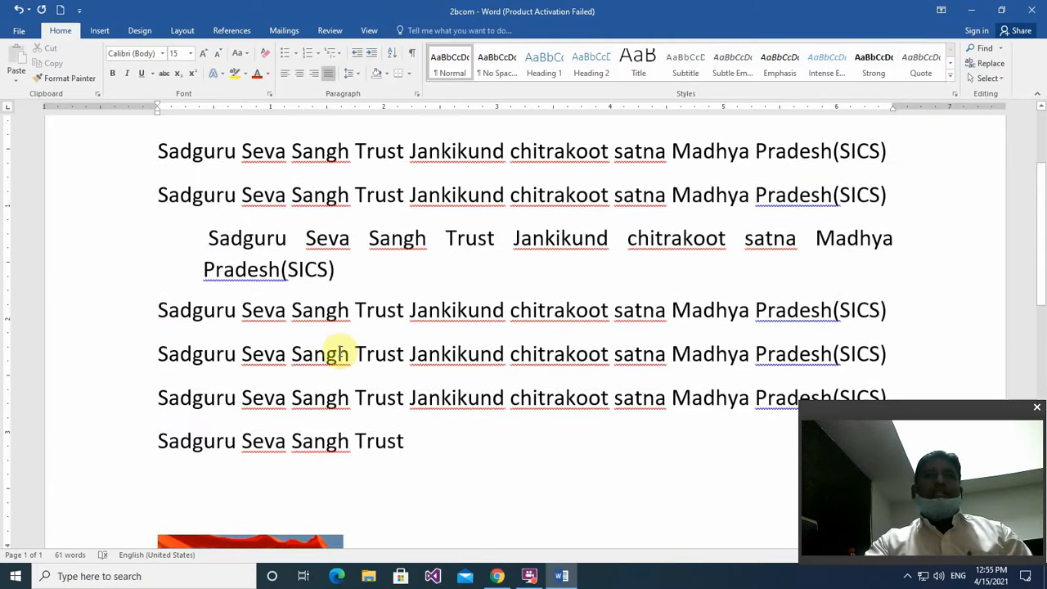
{"action": "scroll", "coordinate": [342, 381], "scroll_direction": "down", "scroll_amount": 5}
{"action": "left_click", "coordinate": [288, 432]}
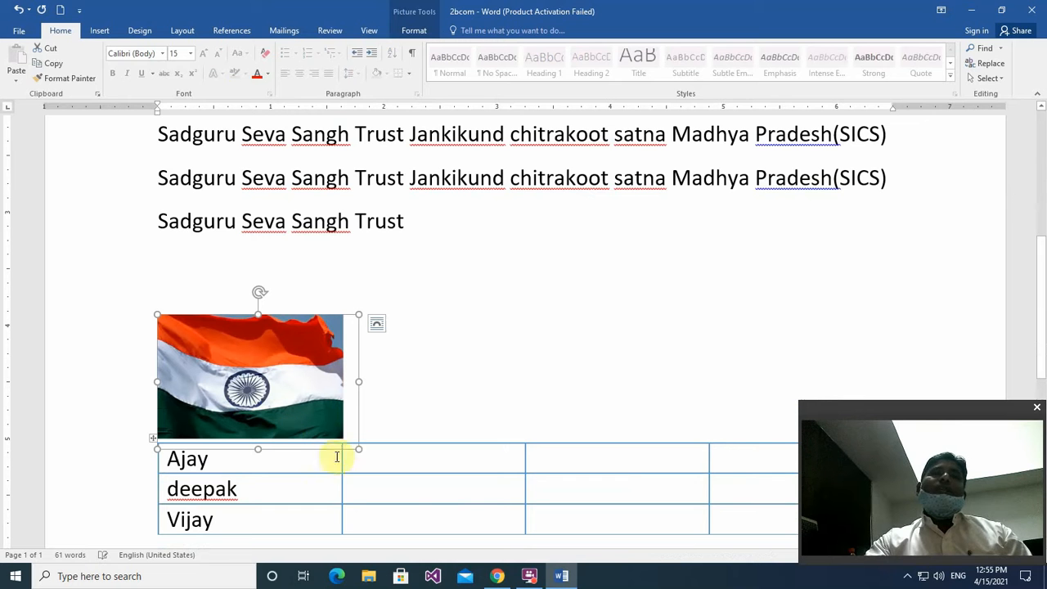
Examine the Crop to Shape choices for the flag picture without picking one
{"action": "double_click", "coordinate": [279, 375]}
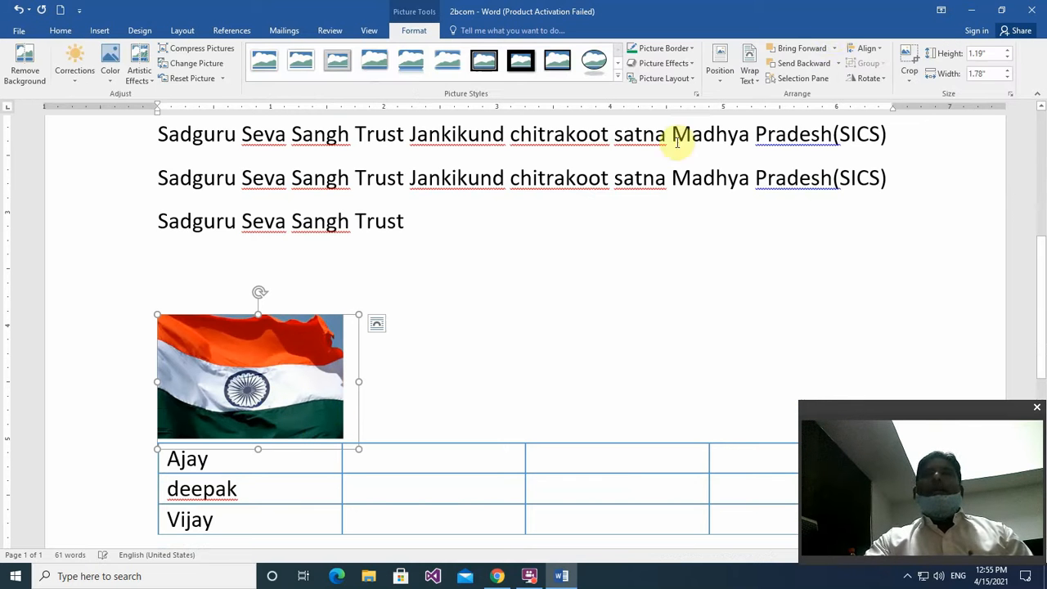
{"action": "left_click", "coordinate": [913, 82]}
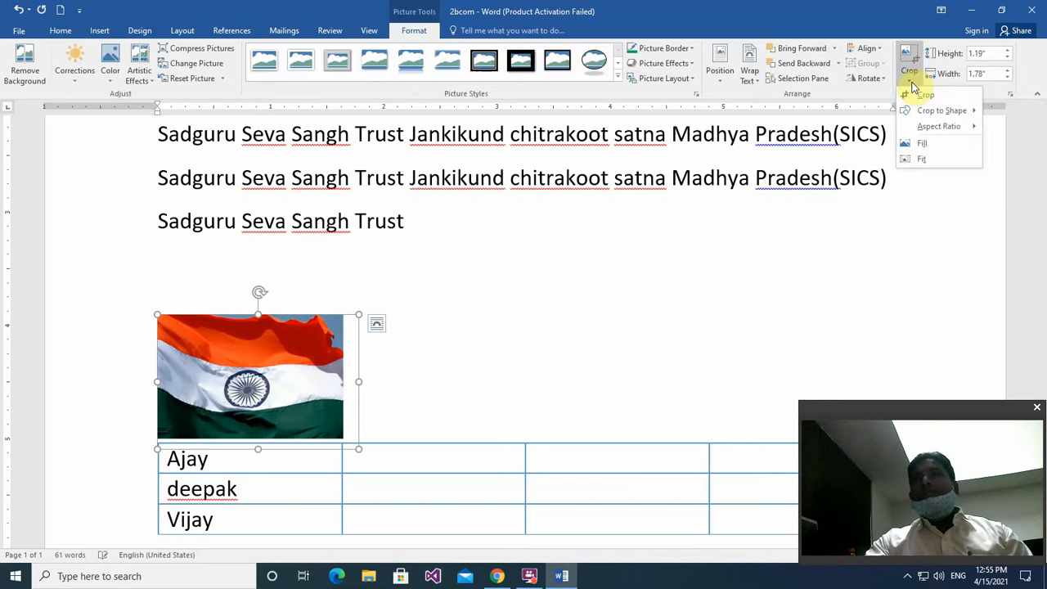
{"action": "mouse_move", "coordinate": [922, 114]}
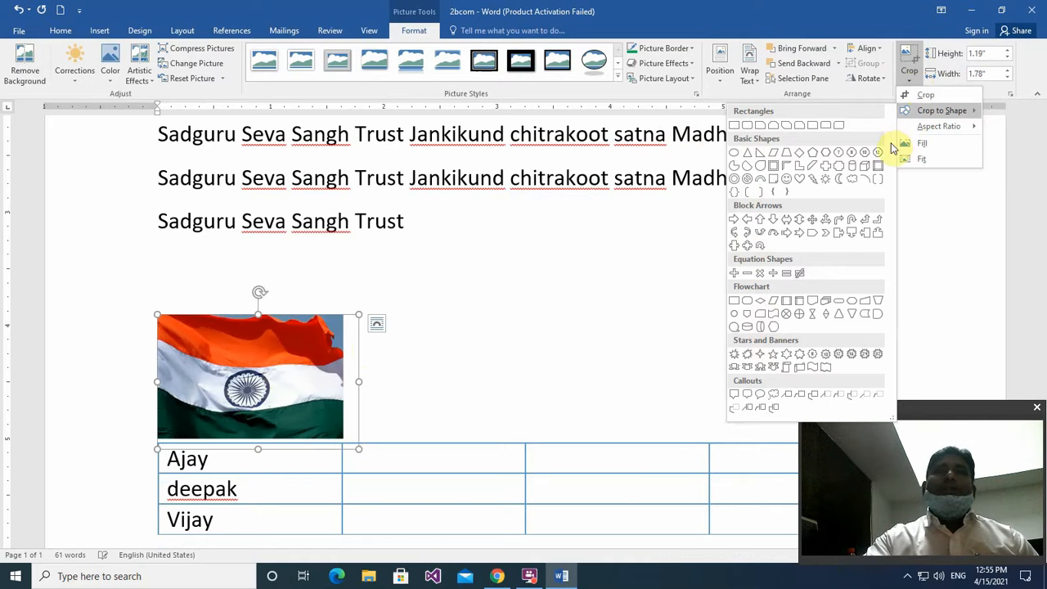
{"action": "left_click", "coordinate": [457, 349]}
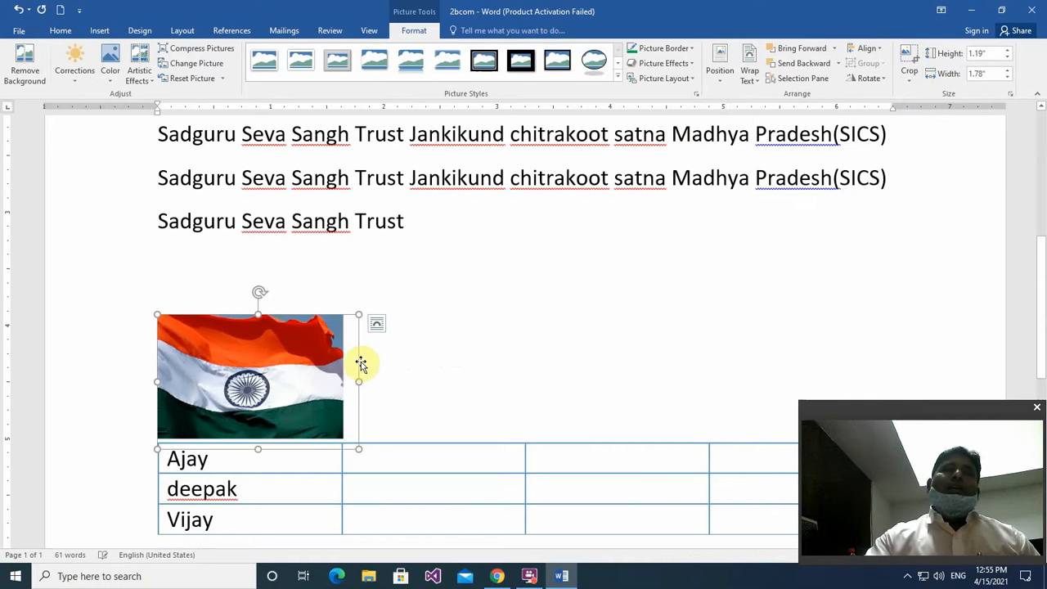
Remove the flag picture, check the page around the table, and undo the removal
{"action": "key", "text": "Delete"}
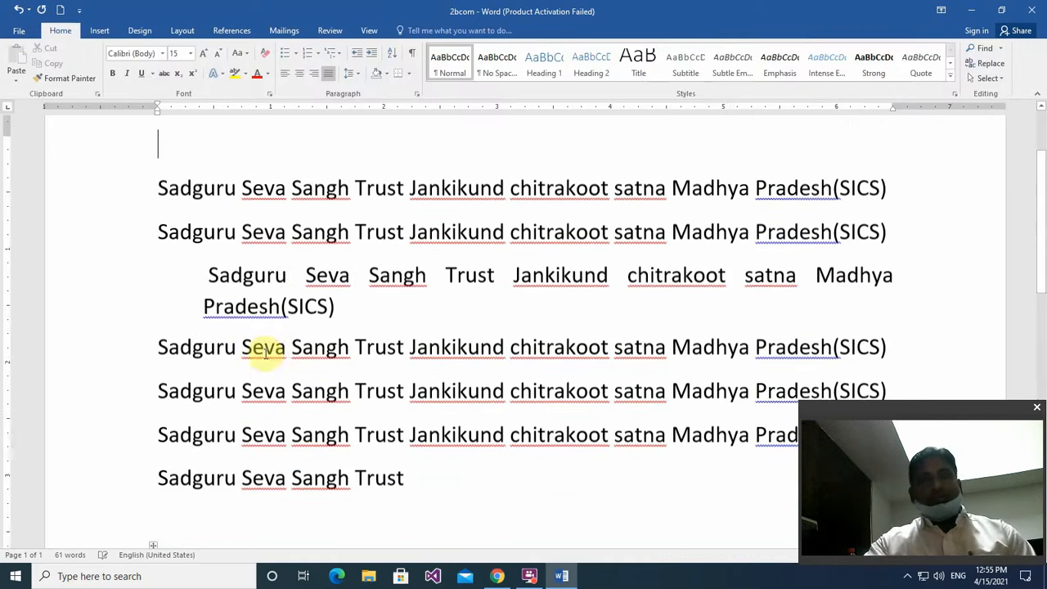
{"action": "scroll", "coordinate": [319, 362], "scroll_direction": "down", "scroll_amount": 9}
{"action": "left_click", "coordinate": [259, 278]}
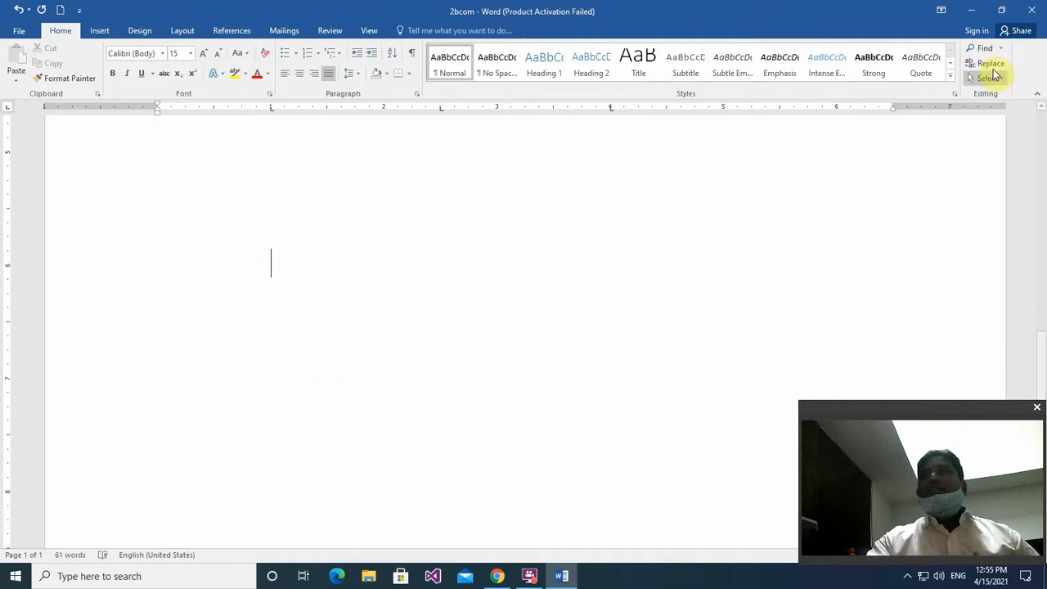
{"action": "scroll", "coordinate": [319, 295], "scroll_direction": "up", "scroll_amount": 4}
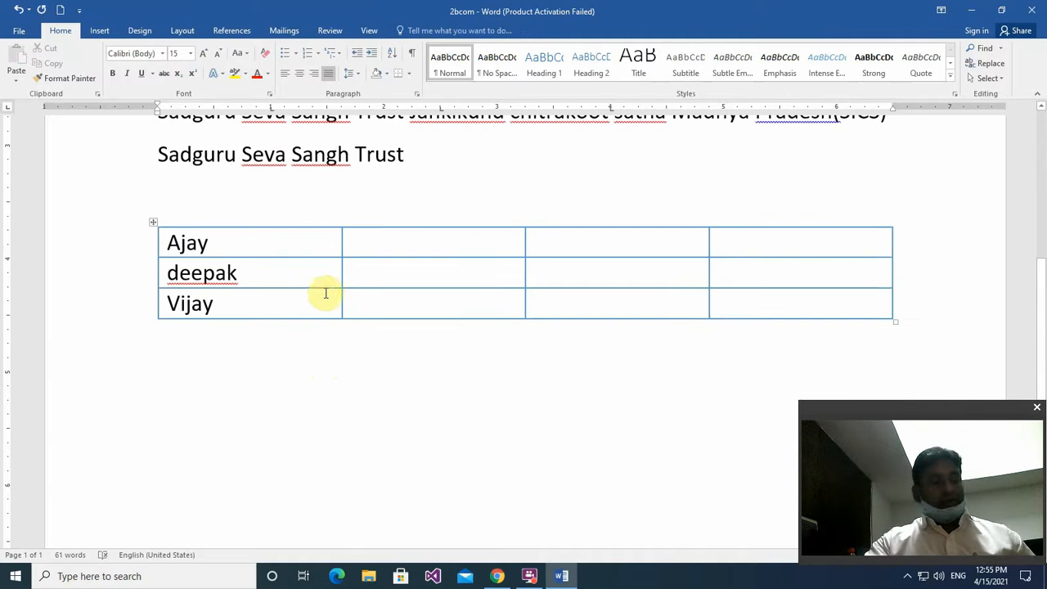
{"action": "key", "text": "ctrl+z"}
Crop the flag picture to the cloud callout shape and deselect it
{"action": "double_click", "coordinate": [259, 315]}
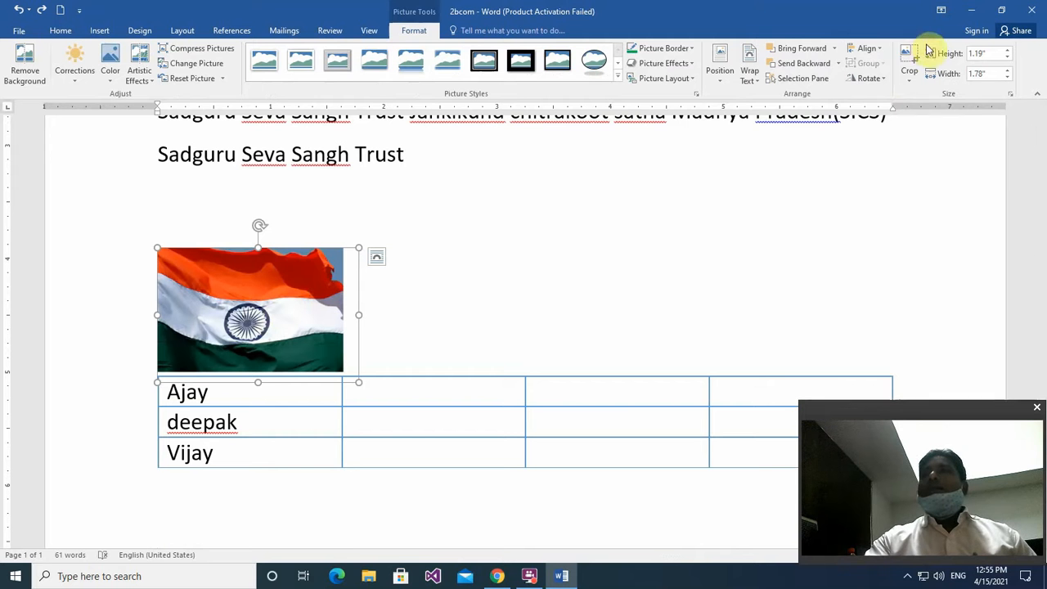
{"action": "left_click", "coordinate": [909, 87]}
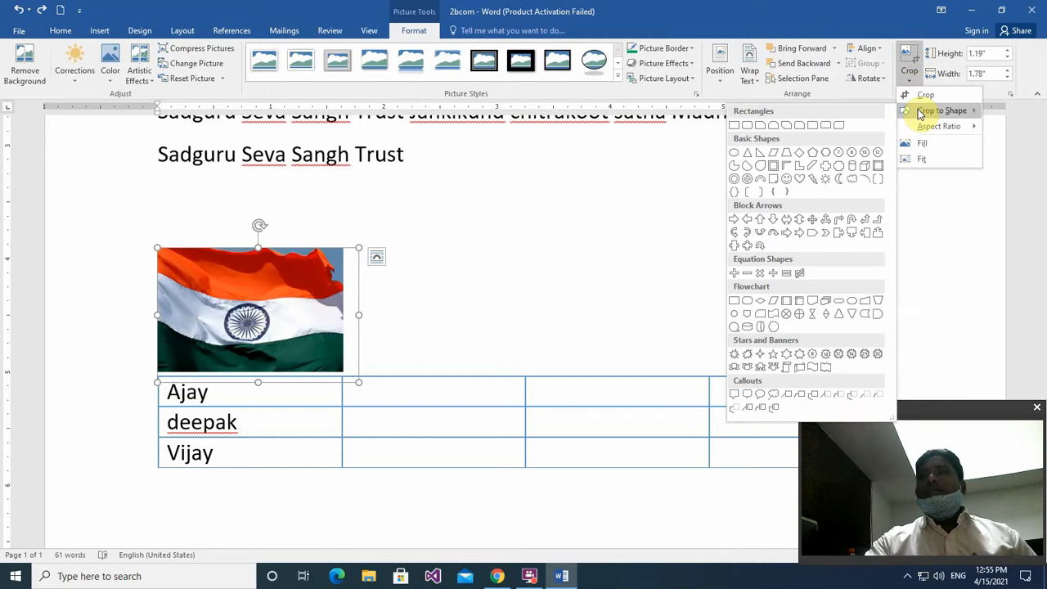
{"action": "left_click", "coordinate": [775, 402]}
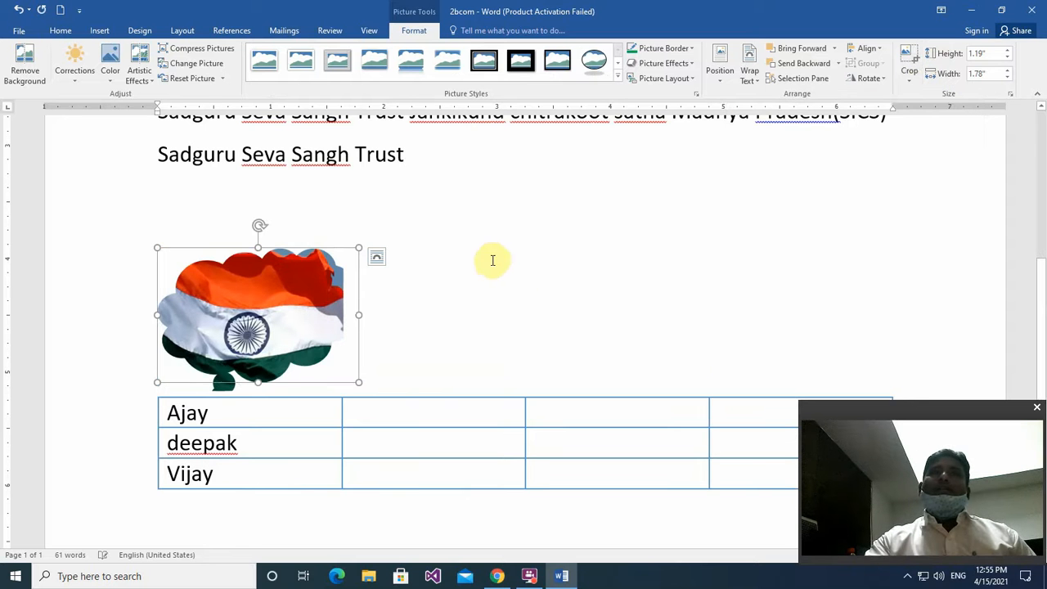
{"action": "left_click", "coordinate": [492, 260]}
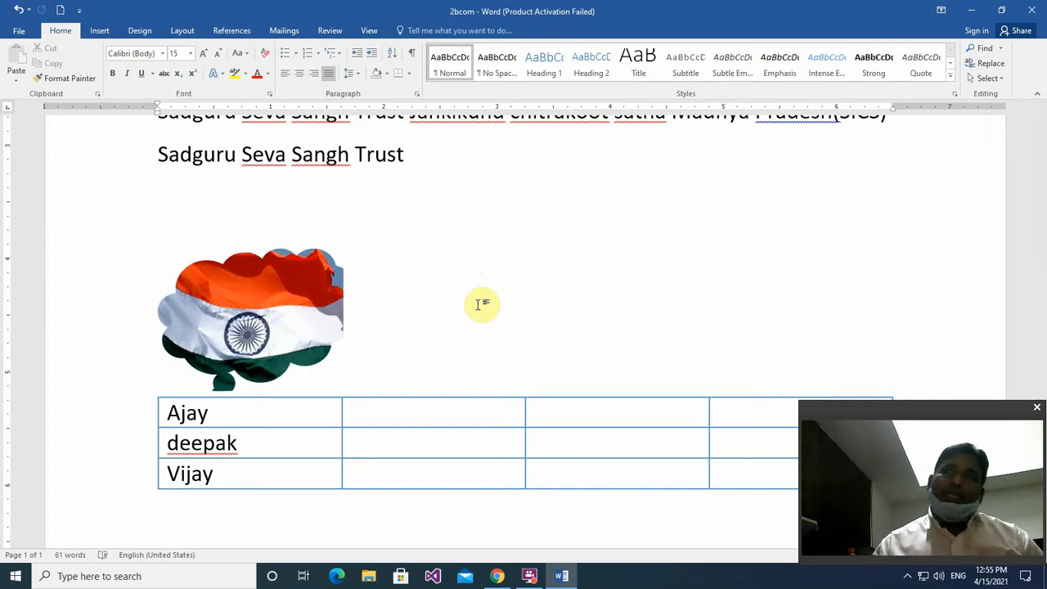
Apply the Fill crop option to the cloud-shaped flag picture
{"action": "left_click", "coordinate": [319, 284]}
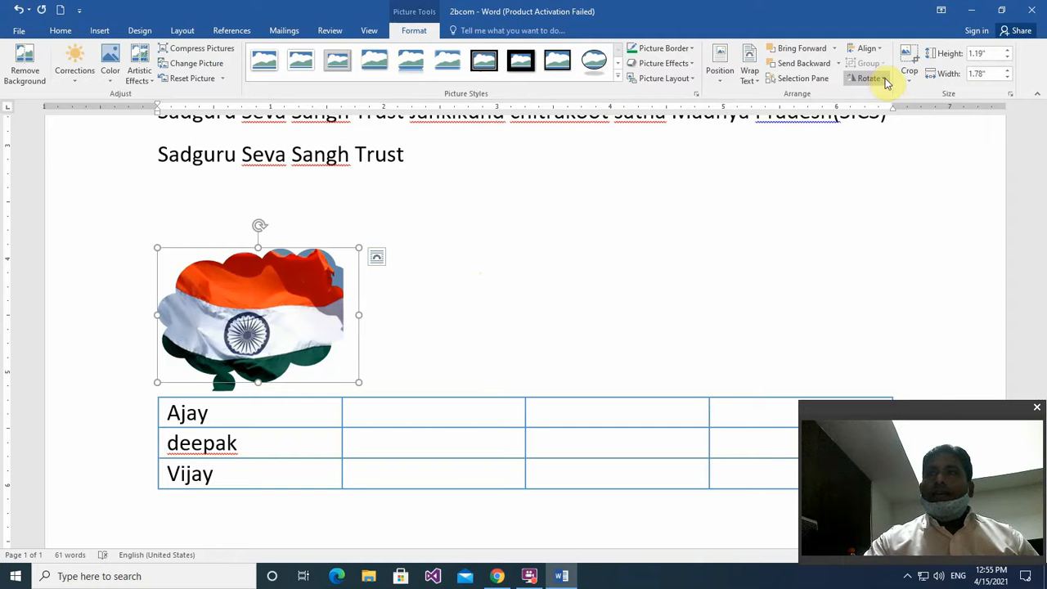
{"action": "left_click", "coordinate": [910, 81]}
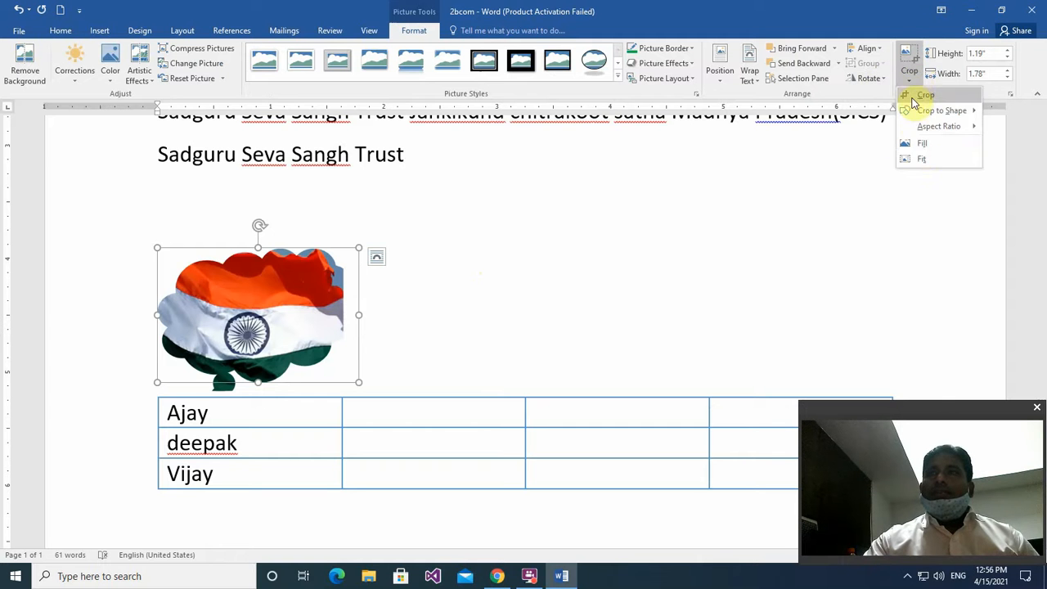
{"action": "left_click", "coordinate": [923, 146]}
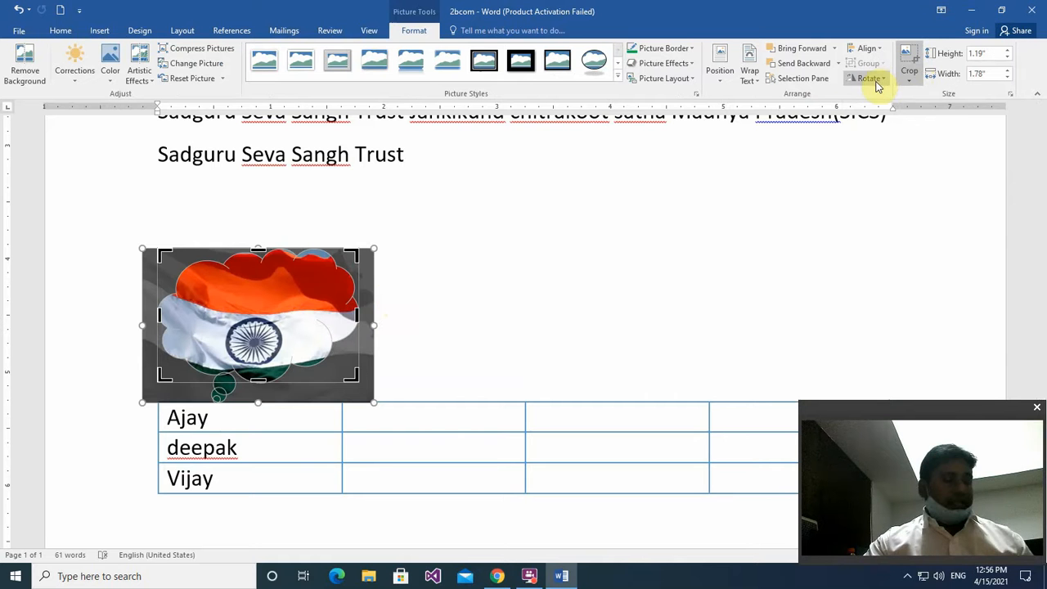
Undo the crop fill and the cloud shape crop, and deselect the flag picture
{"action": "key", "text": "ctrl+z"}
{"action": "key", "text": "ctrl+z"}
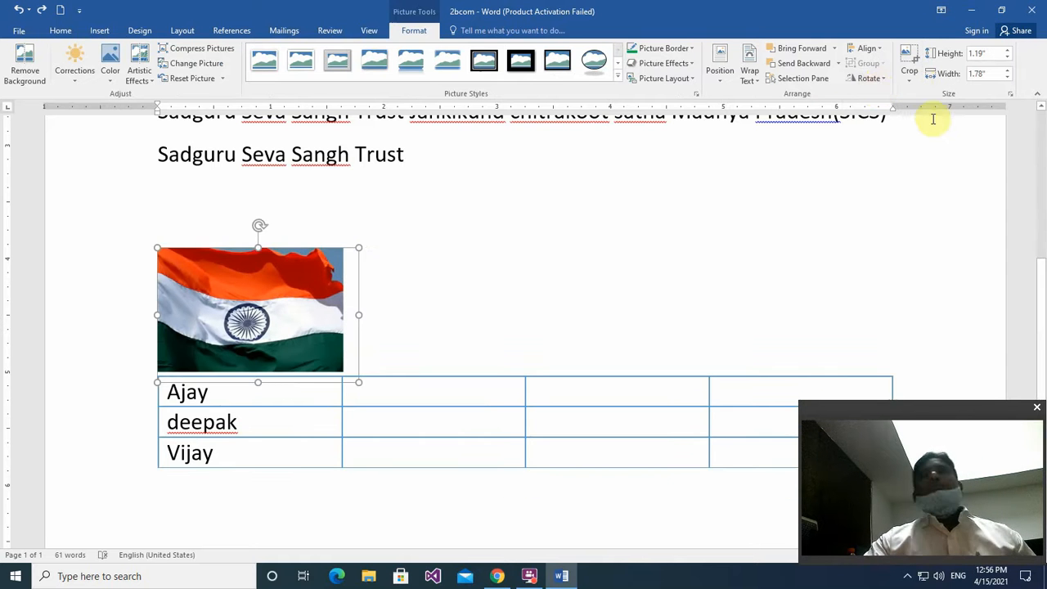
{"action": "left_click", "coordinate": [932, 119]}
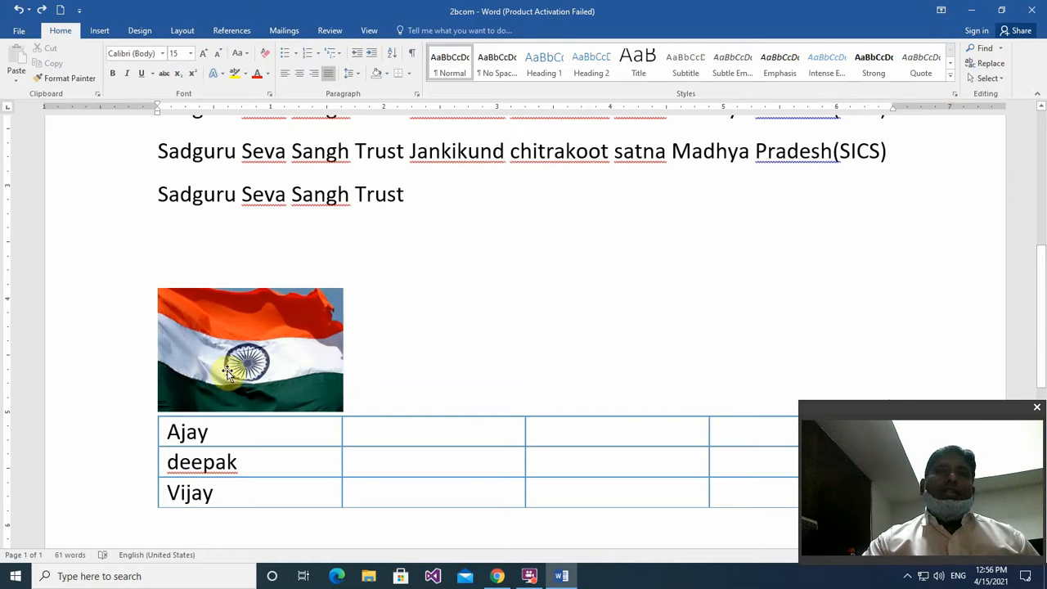
Enlarge the flag picture to about 1.64" high and 3.29" wide
{"action": "left_click", "coordinate": [315, 352]}
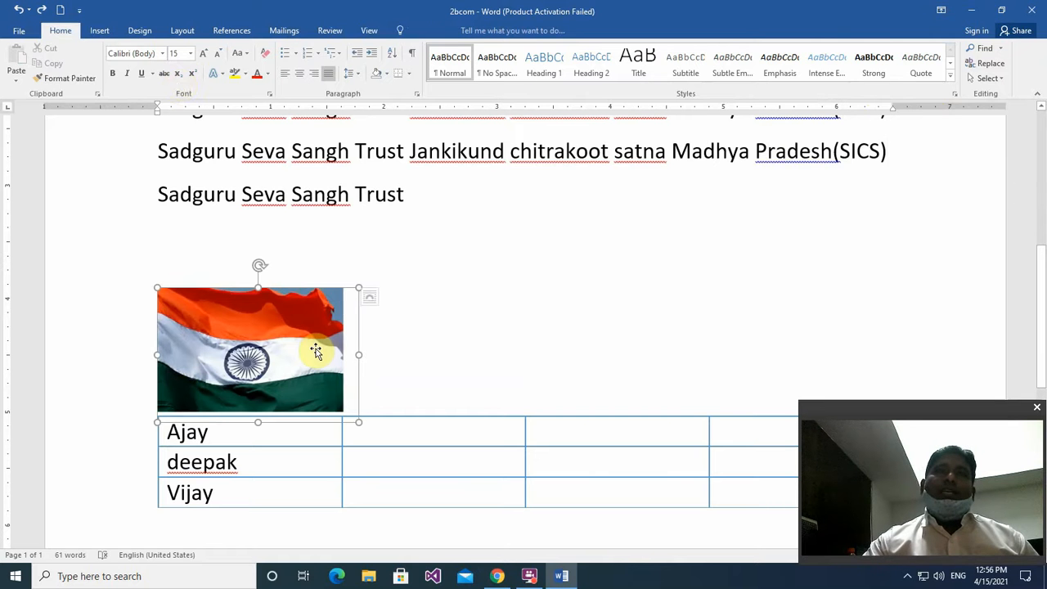
{"action": "left_click", "coordinate": [316, 352]}
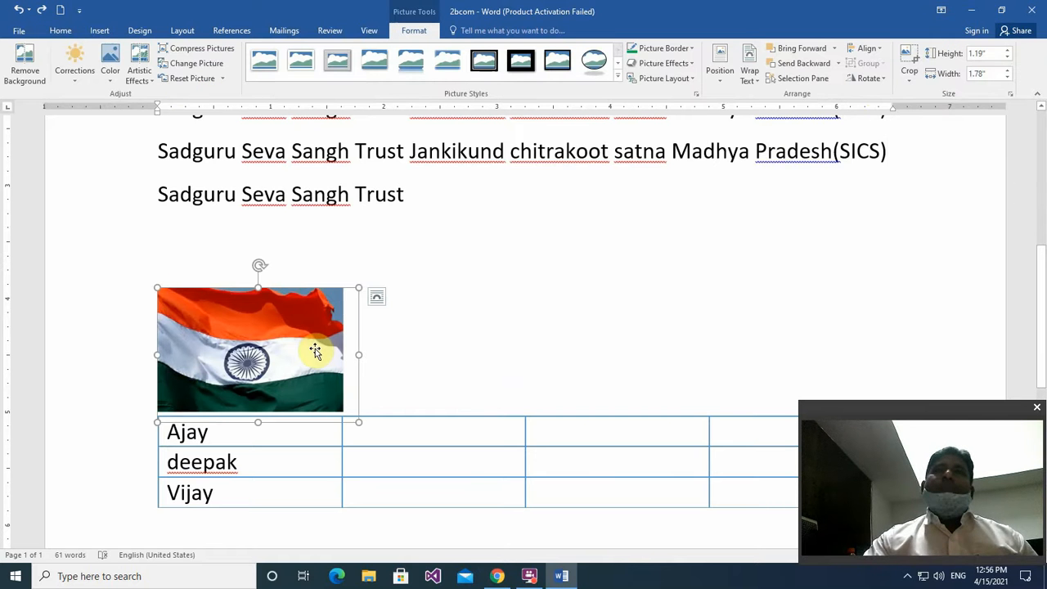
{"action": "left_click", "coordinate": [915, 78]}
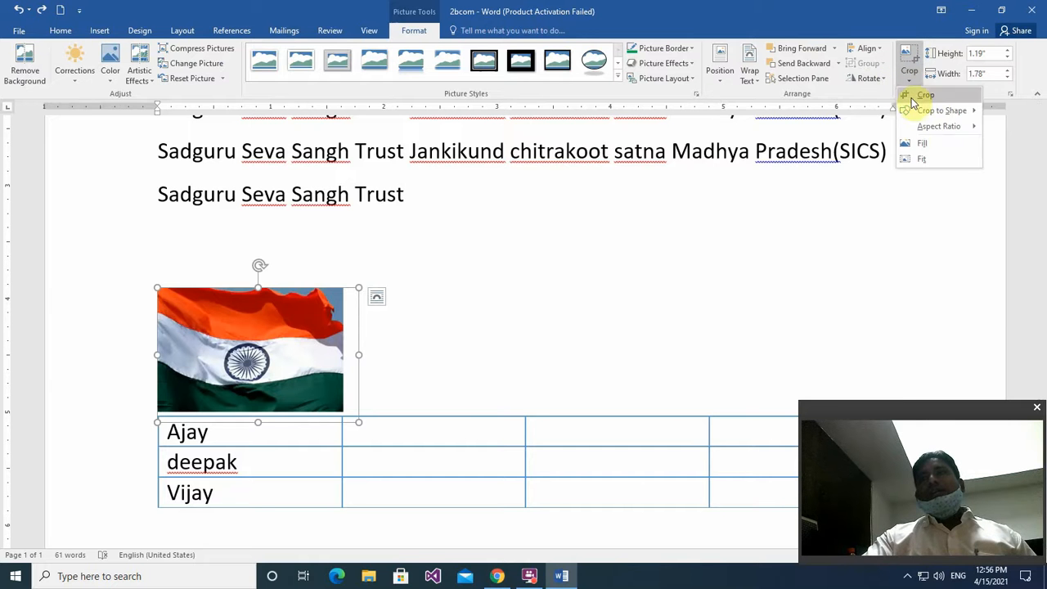
{"action": "mouse_move", "coordinate": [918, 131]}
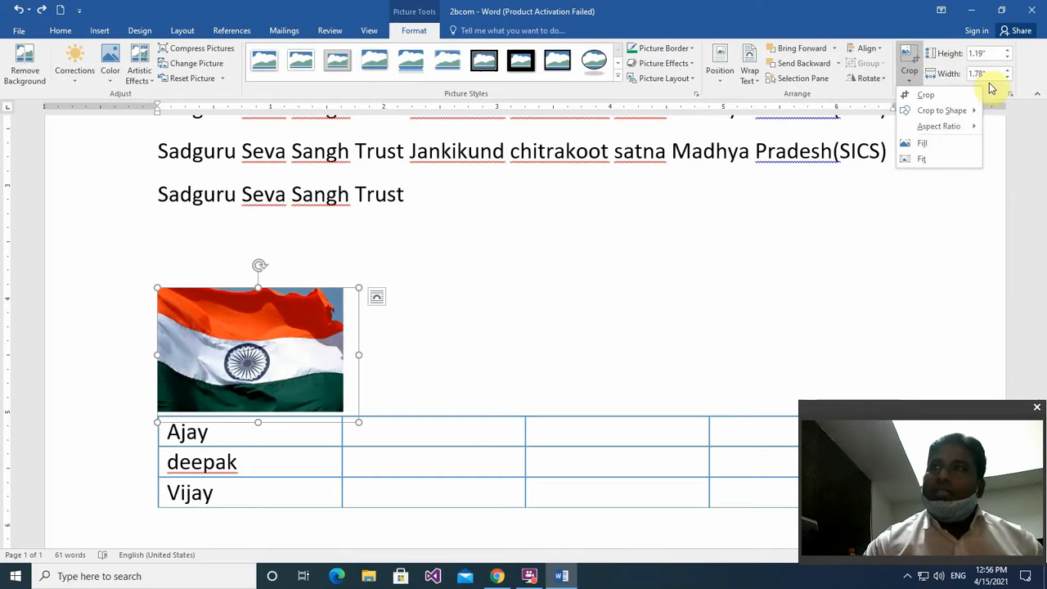
{"action": "left_click", "coordinate": [270, 348]}
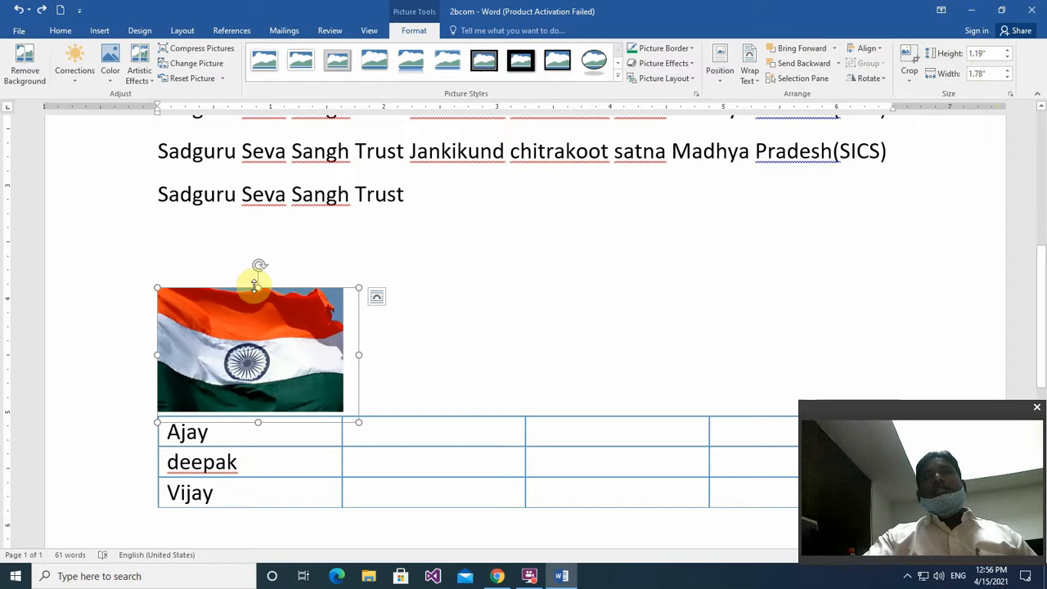
{"action": "left_click_drag", "start_coordinate": [254, 283], "coordinate": [260, 237]}
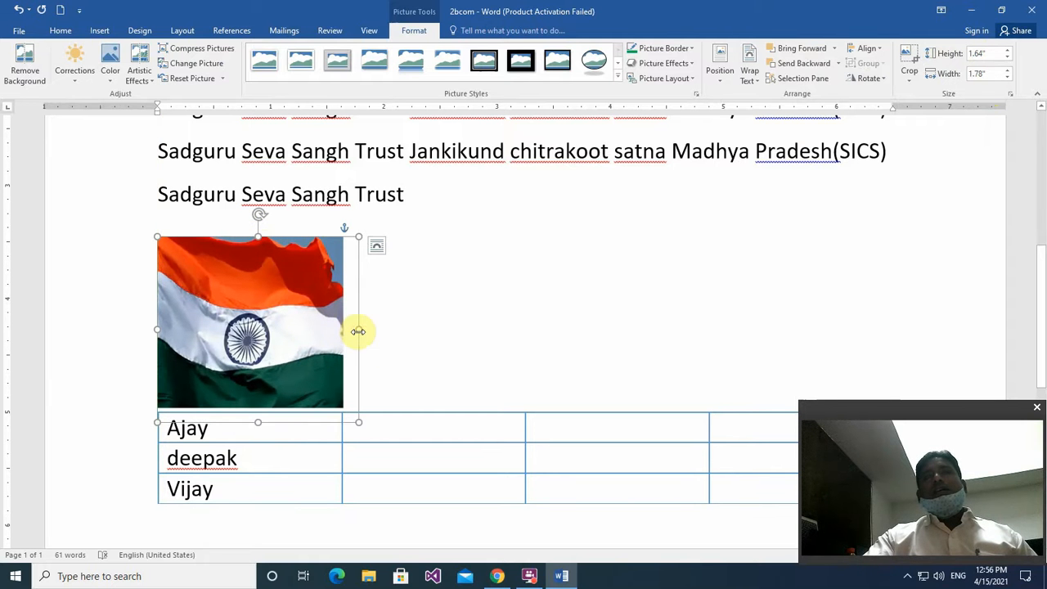
{"action": "left_click_drag", "start_coordinate": [358, 331], "coordinate": [531, 351]}
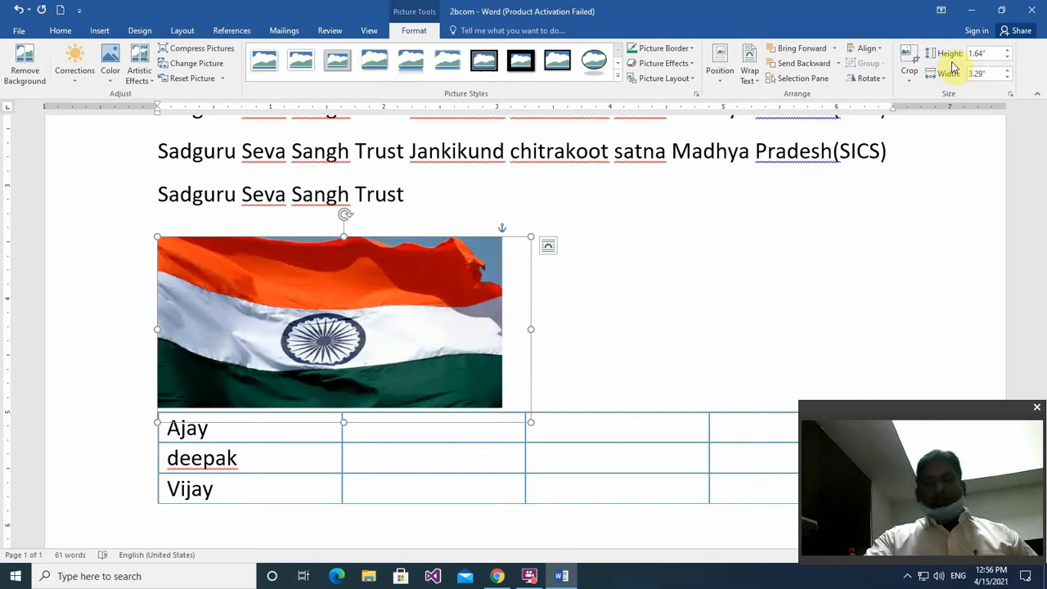
Delete the flag picture and place the text cursor in the blank area below the table
{"action": "key", "text": "Delete"}
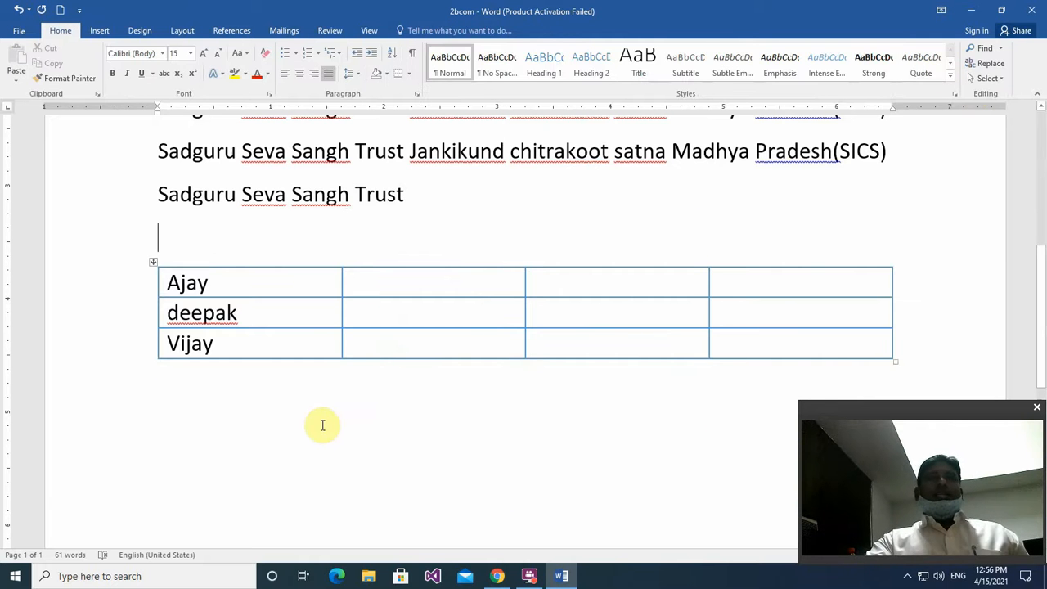
{"action": "double_click", "coordinate": [322, 424]}
{"action": "scroll", "coordinate": [317, 369], "scroll_direction": "up", "scroll_amount": 1}
{"action": "scroll", "coordinate": [318, 367], "scroll_direction": "down", "scroll_amount": 2}
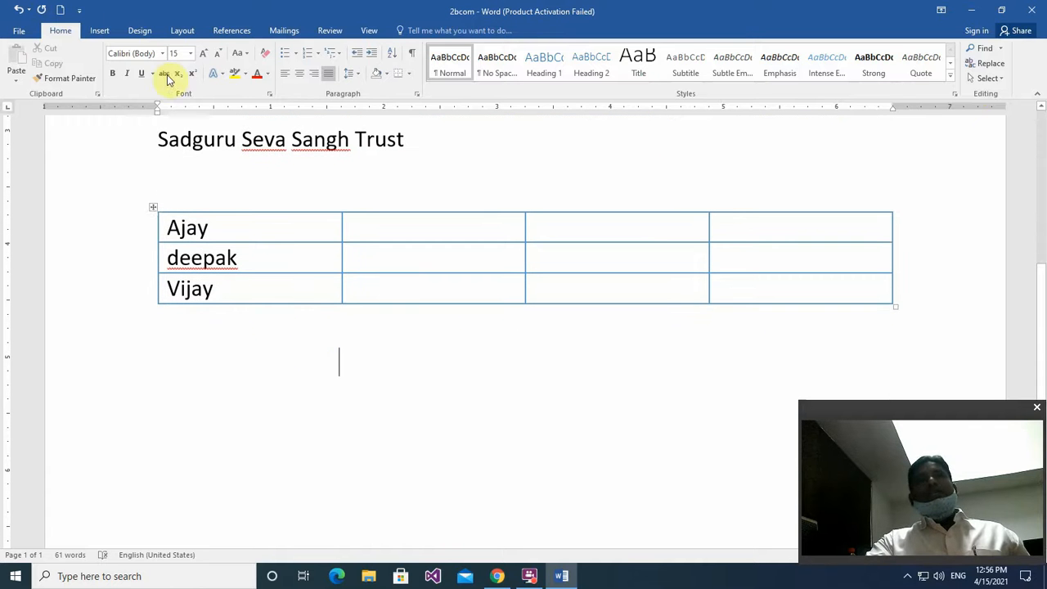
Start inserting an online picture below the table
{"action": "left_click", "coordinate": [99, 30]}
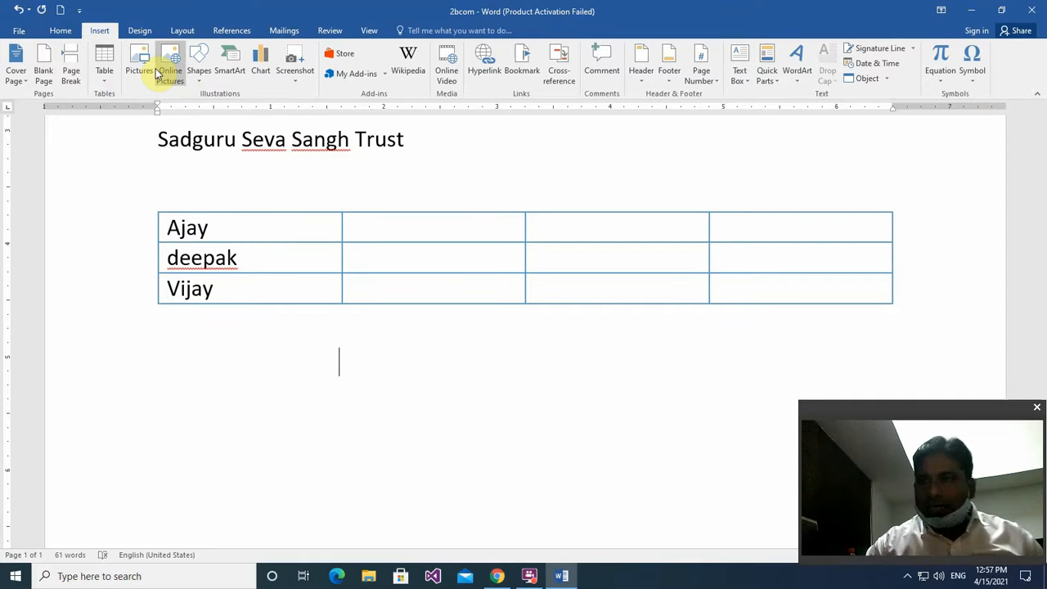
{"action": "left_click", "coordinate": [168, 74]}
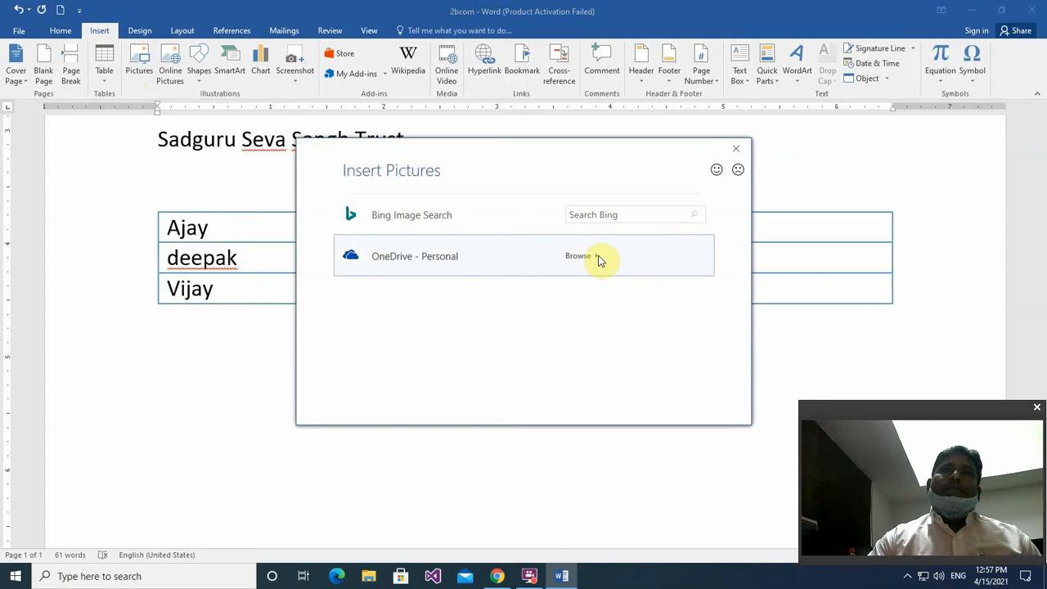
{"action": "left_click", "coordinate": [597, 260]}
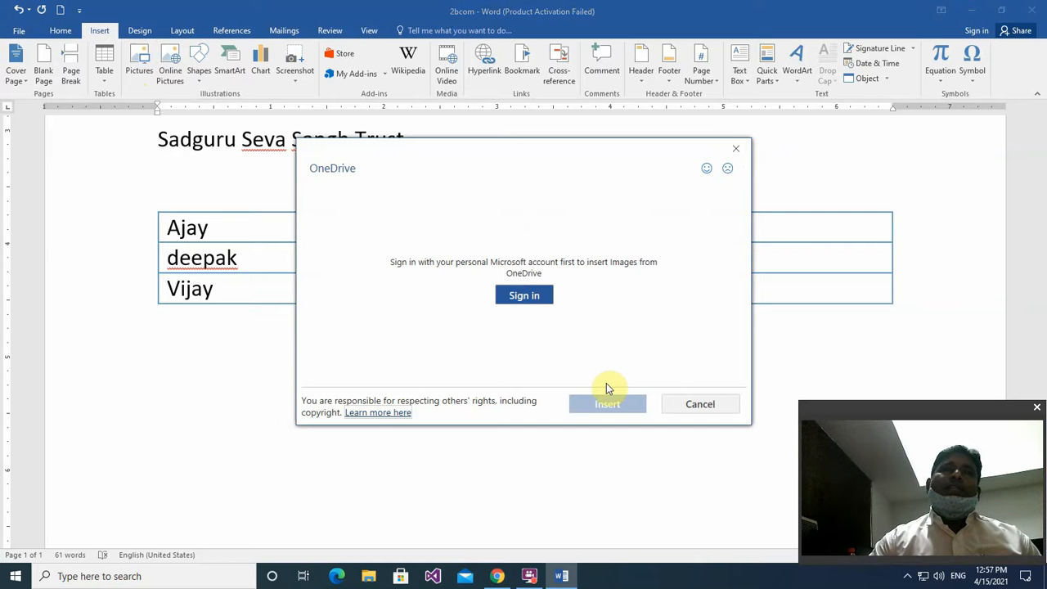
{"action": "left_click", "coordinate": [532, 304]}
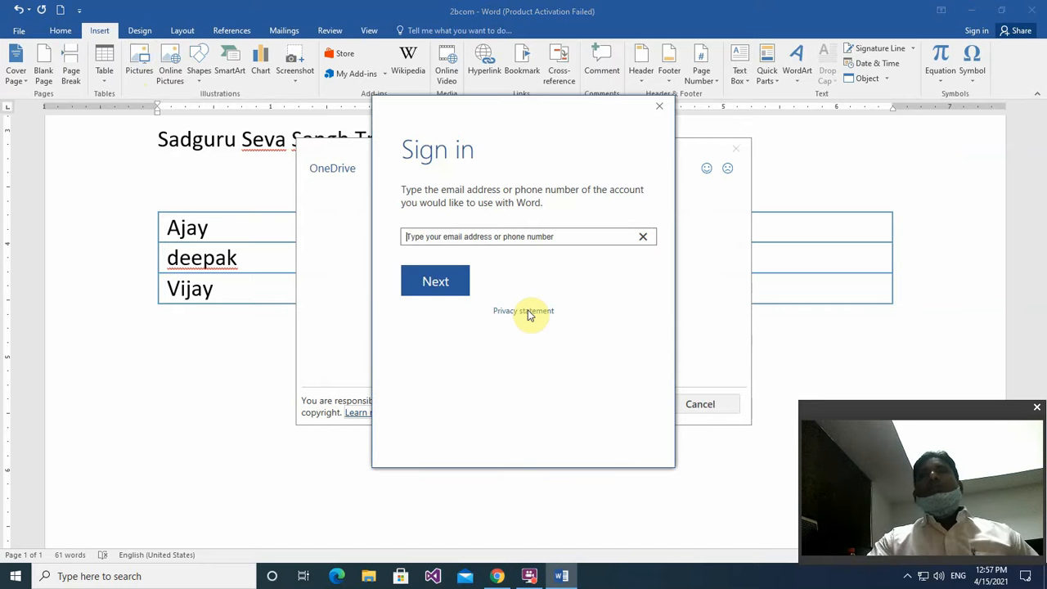
{"action": "left_click", "coordinate": [431, 286]}
{"action": "left_click", "coordinate": [660, 107]}
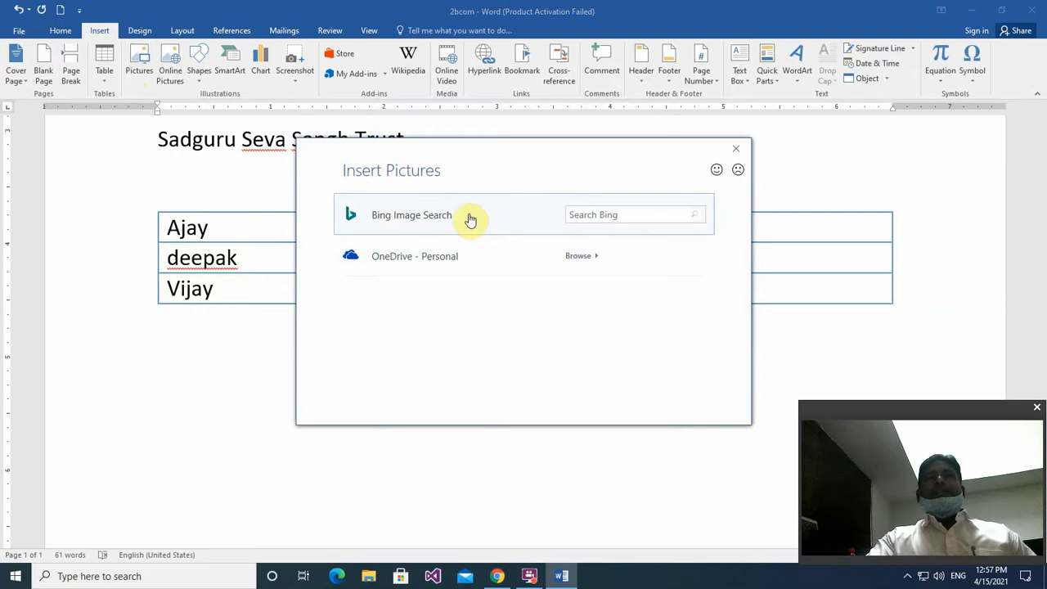
Insert the picture of white surf on pale sand from the Beach category of the Bing image search
{"action": "left_click", "coordinate": [582, 229]}
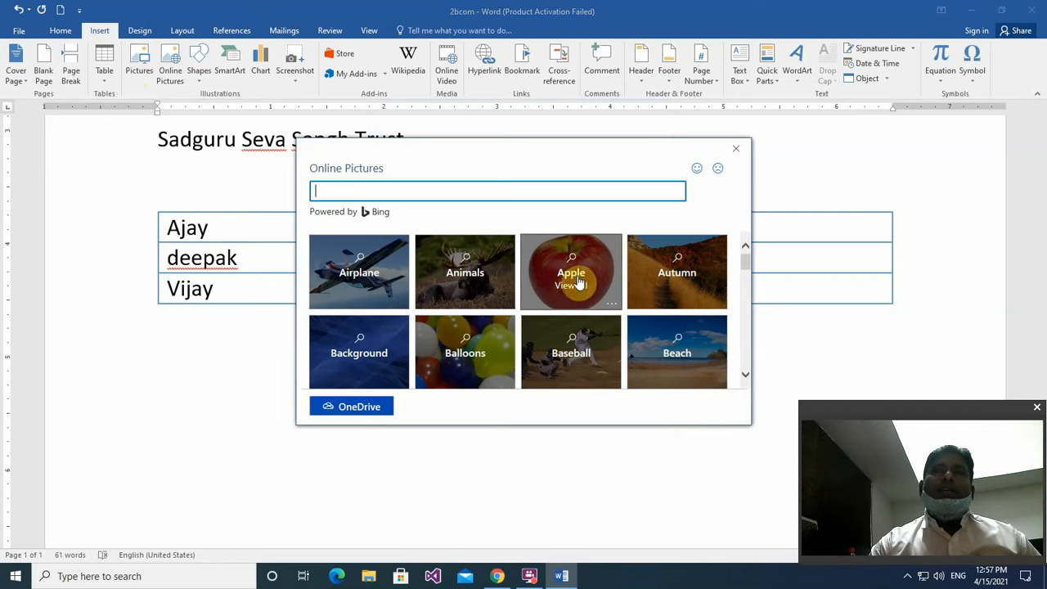
{"action": "left_click", "coordinate": [676, 354]}
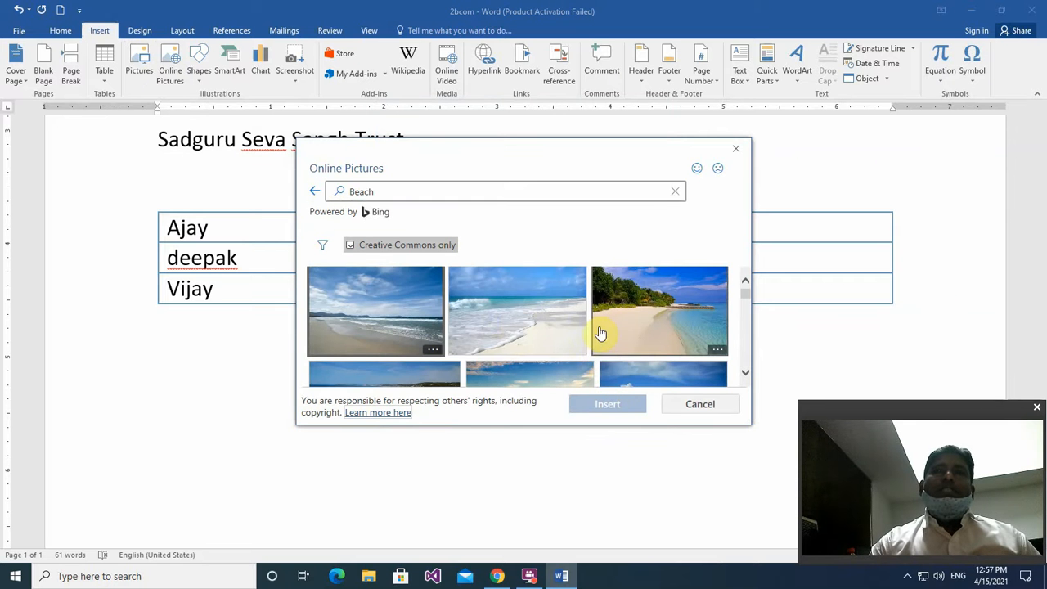
{"action": "left_click", "coordinate": [495, 327]}
{"action": "left_click", "coordinate": [613, 414]}
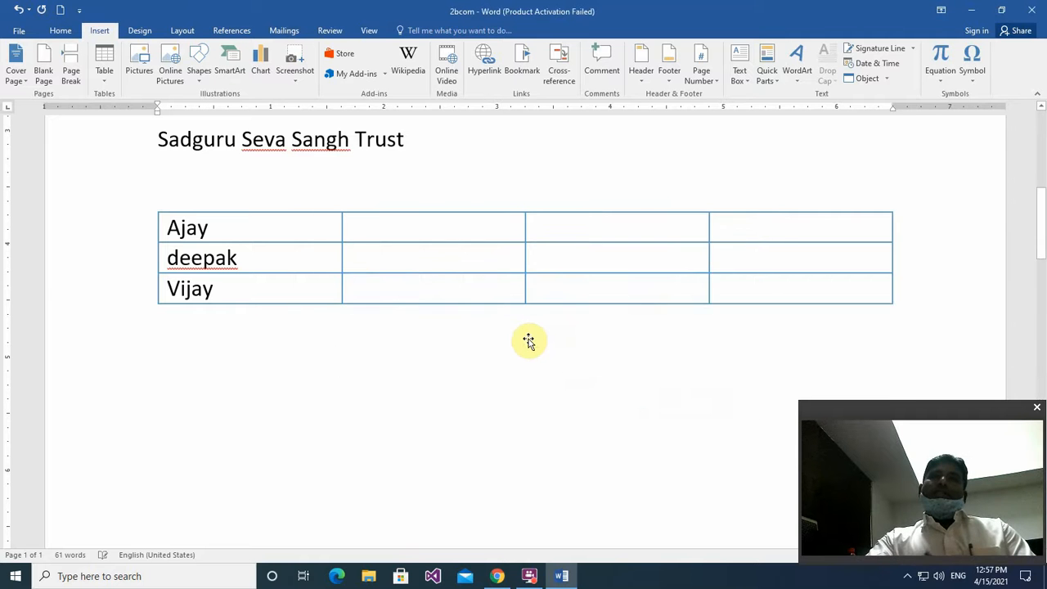
Scale the inserted beach picture down proportionally to about 2.86" high and 4.47" wide
{"action": "scroll", "coordinate": [528, 340], "scroll_direction": "down", "scroll_amount": 3}
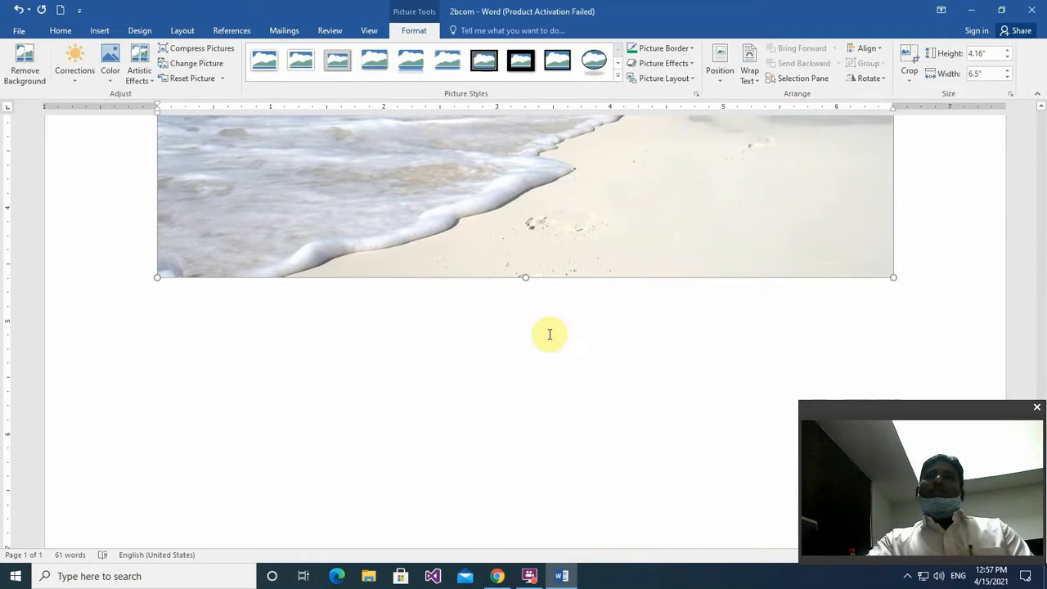
{"action": "left_click_drag", "start_coordinate": [894, 258], "coordinate": [589, 334]}
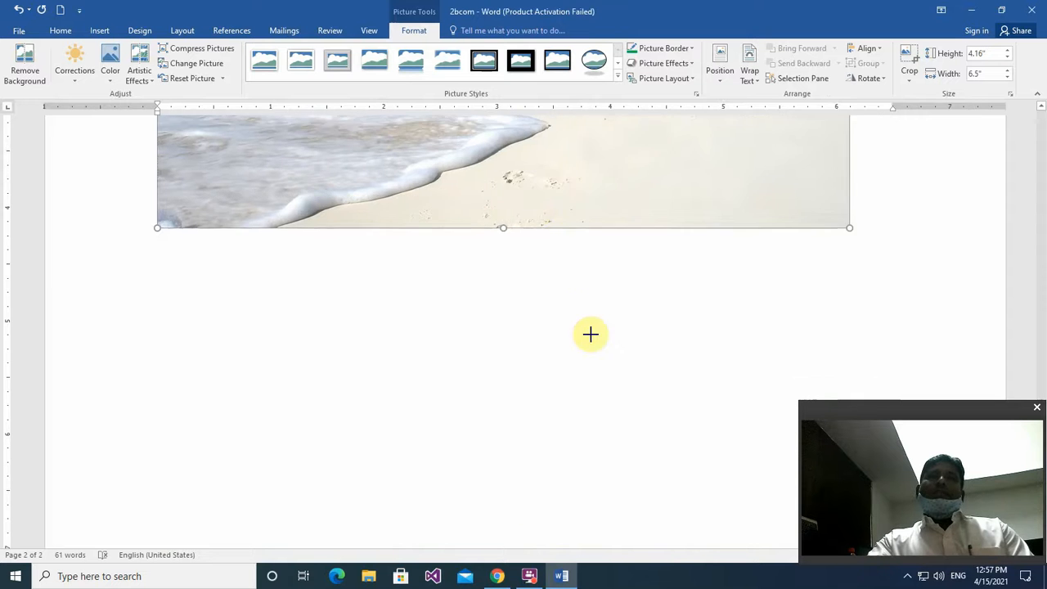
{"action": "scroll", "coordinate": [591, 334], "scroll_direction": "up", "scroll_amount": 10}
{"action": "scroll", "coordinate": [595, 334], "scroll_direction": "down", "scroll_amount": 7}
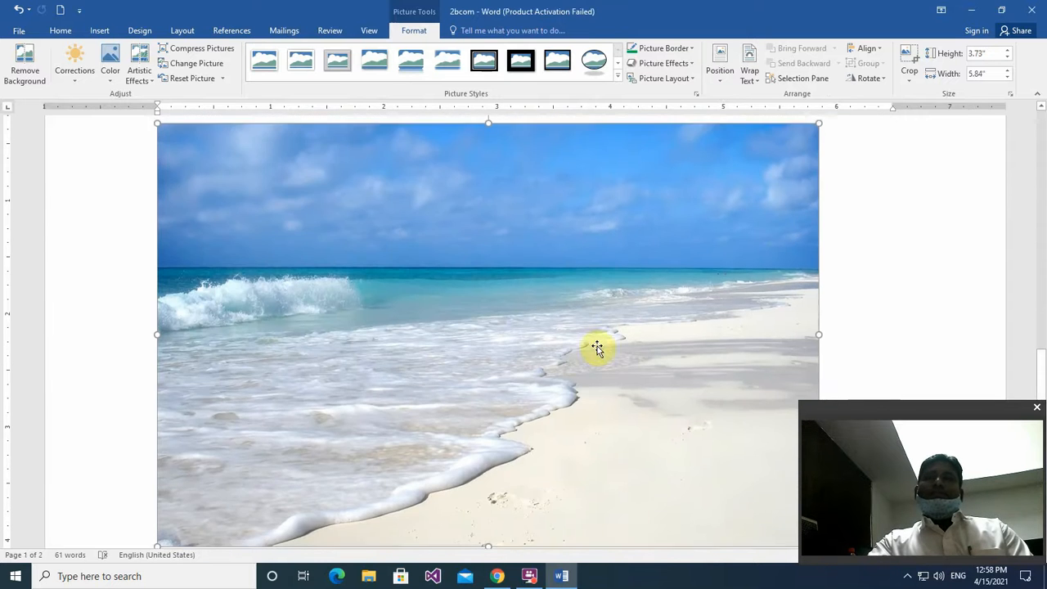
{"action": "scroll", "coordinate": [798, 452], "scroll_direction": "down", "scroll_amount": 3}
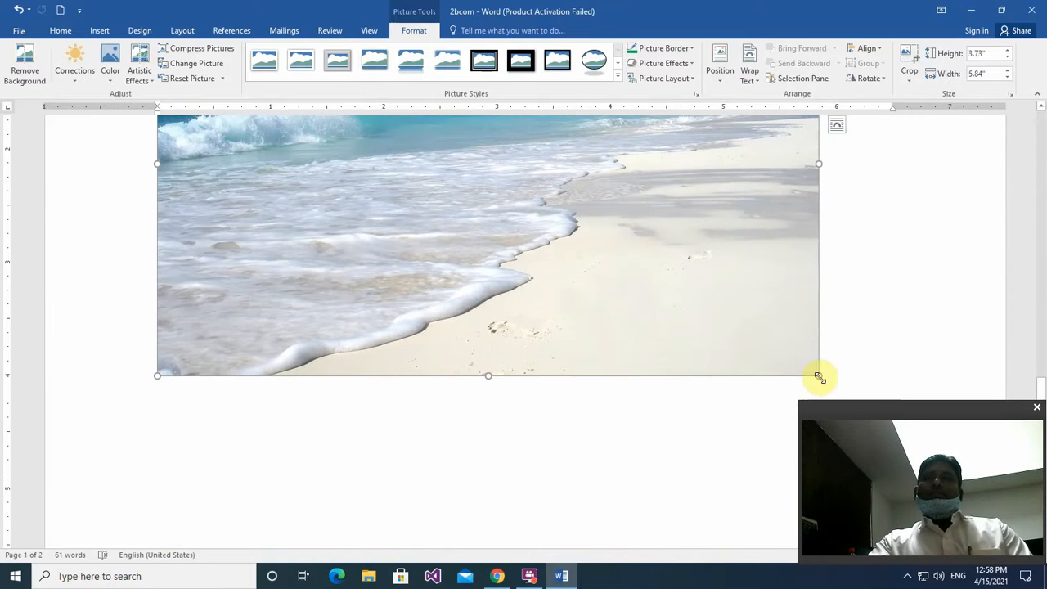
{"action": "left_click_drag", "start_coordinate": [818, 374], "coordinate": [497, 341]}
{"action": "scroll", "coordinate": [497, 341], "scroll_direction": "up", "scroll_amount": 5}
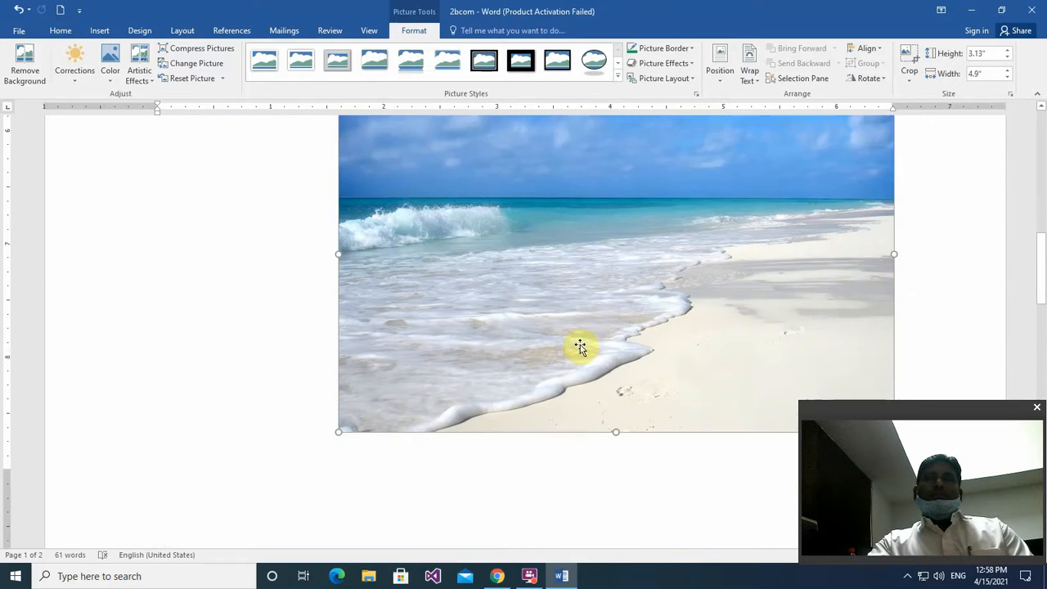
{"action": "scroll", "coordinate": [579, 349], "scroll_direction": "down", "scroll_amount": 6}
{"action": "left_click_drag", "start_coordinate": [892, 255], "coordinate": [584, 222]}
{"action": "scroll", "coordinate": [678, 240], "scroll_direction": "up", "scroll_amount": 4}
{"action": "scroll", "coordinate": [728, 292], "scroll_direction": "up", "scroll_amount": 2}
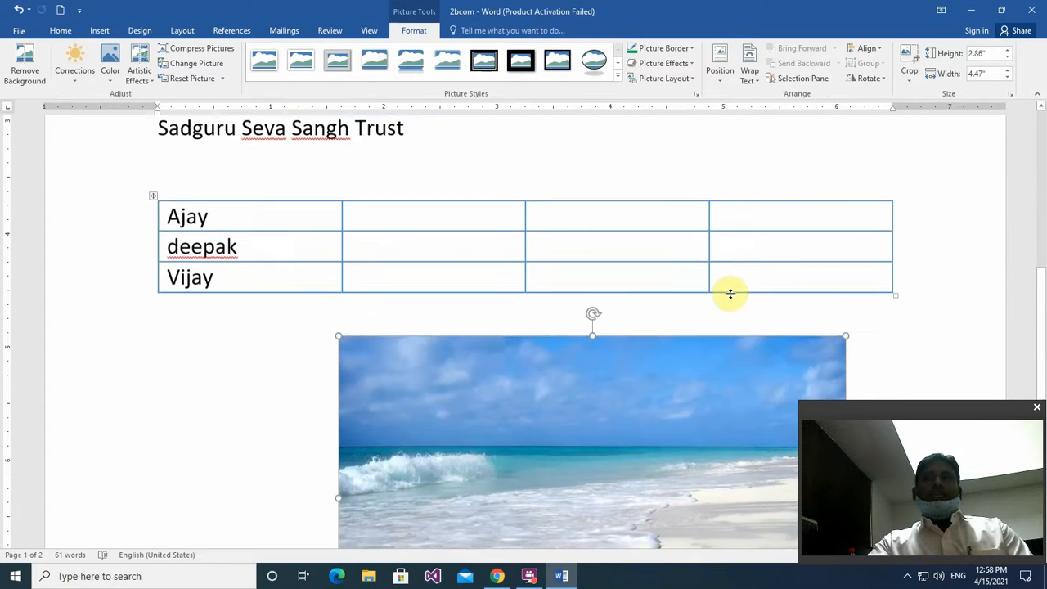
Narrow the beach picture to about 3.04" wide and shrink it to about 1.6" high by 1.7" wide
{"action": "scroll", "coordinate": [729, 297], "scroll_direction": "down", "scroll_amount": 4}
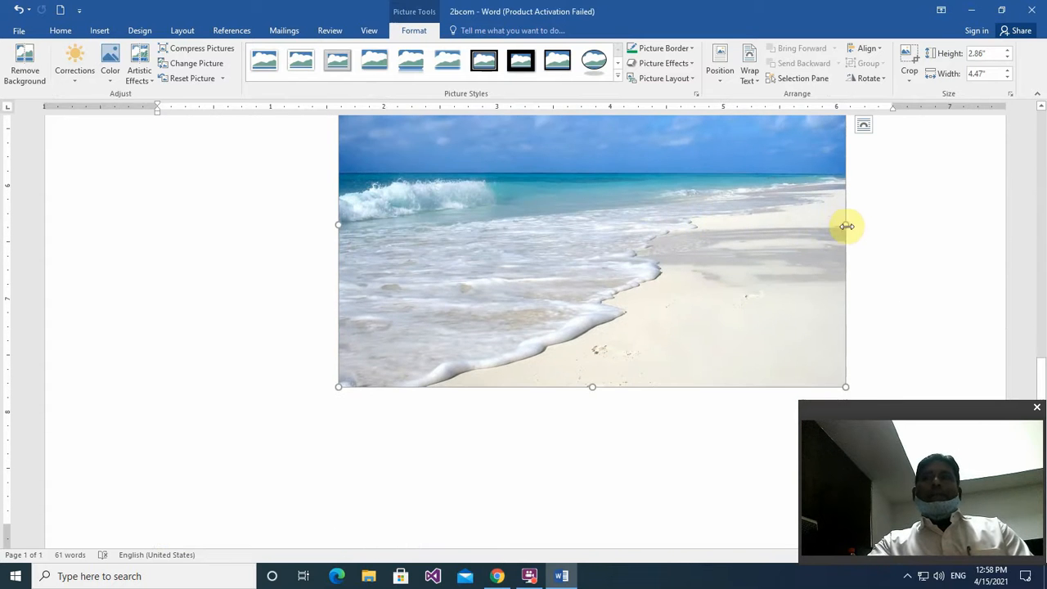
{"action": "left_click_drag", "start_coordinate": [847, 226], "coordinate": [683, 229]}
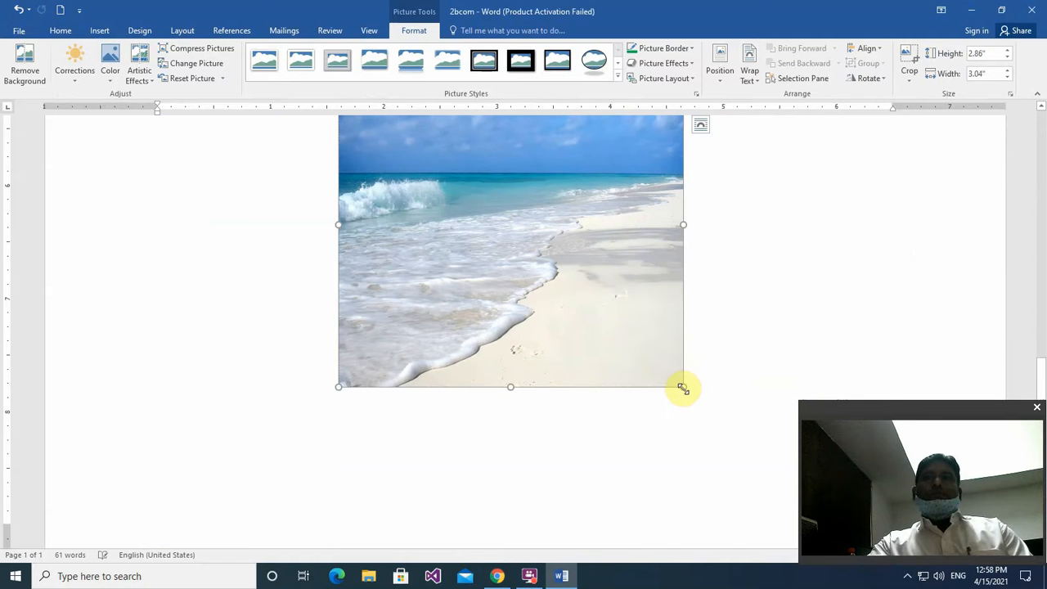
{"action": "left_click_drag", "start_coordinate": [683, 385], "coordinate": [532, 245]}
{"action": "scroll", "coordinate": [548, 278], "scroll_direction": "up", "scroll_amount": 3}
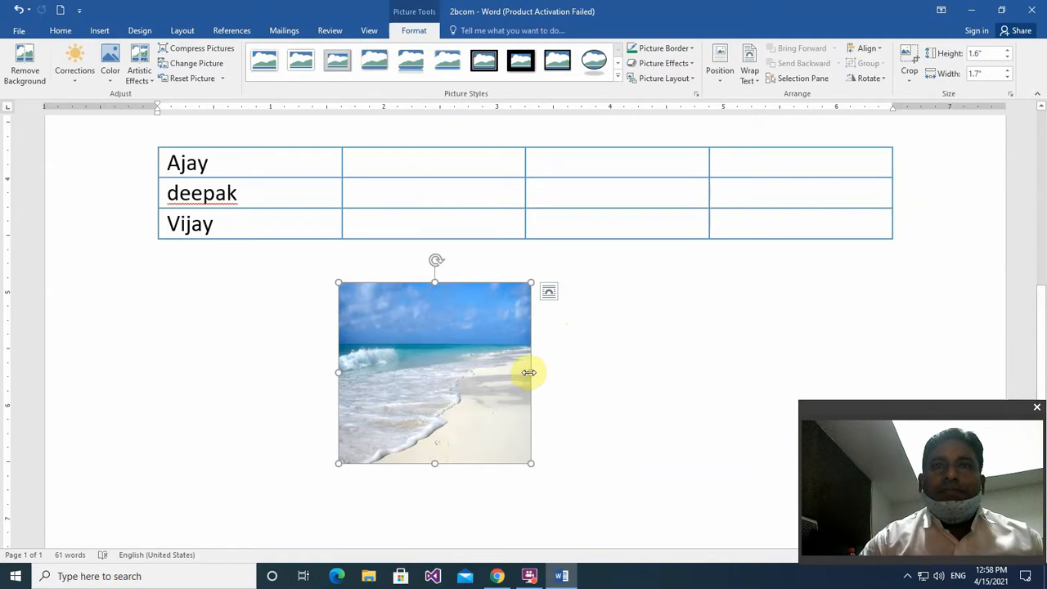
Widen the beach picture to about 2.46" and deselect it by placing the cursor beside it
{"action": "left_click_drag", "start_coordinate": [529, 372], "coordinate": [616, 378]}
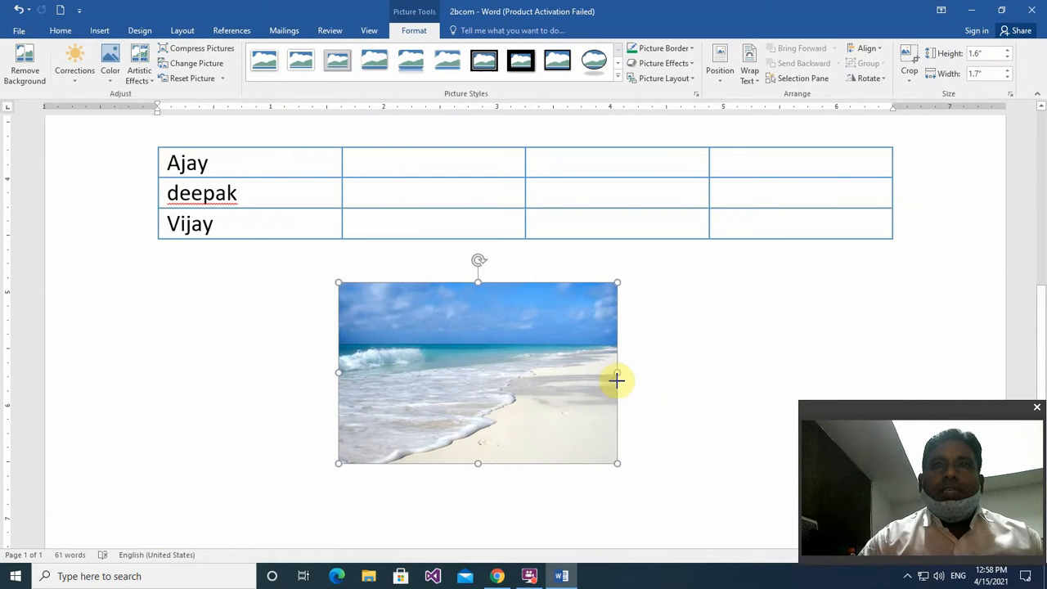
{"action": "left_click", "coordinate": [694, 374]}
{"action": "left_click", "coordinate": [540, 352]}
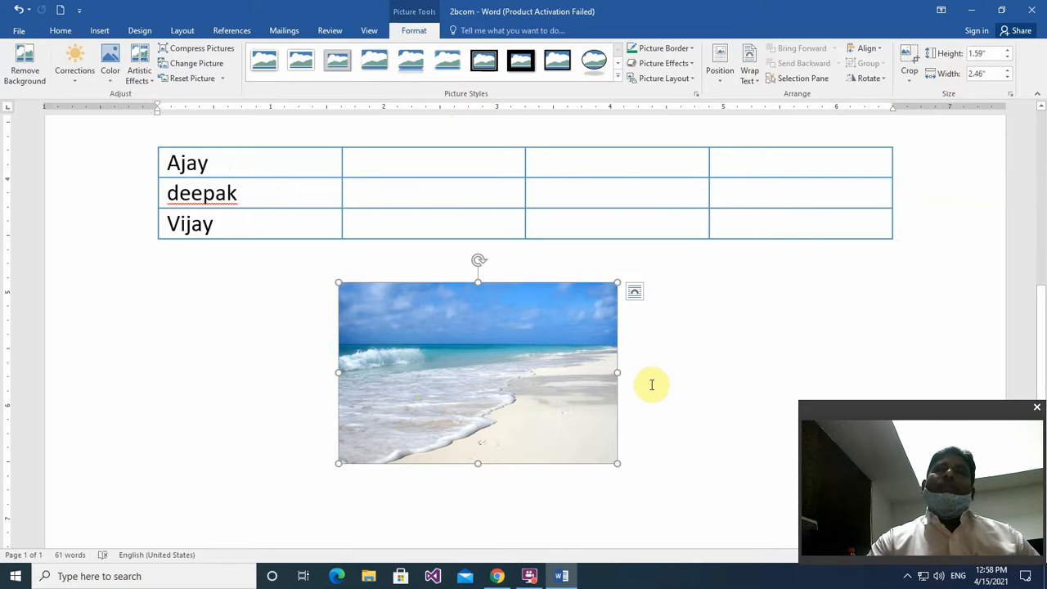
{"action": "left_click", "coordinate": [698, 364]}
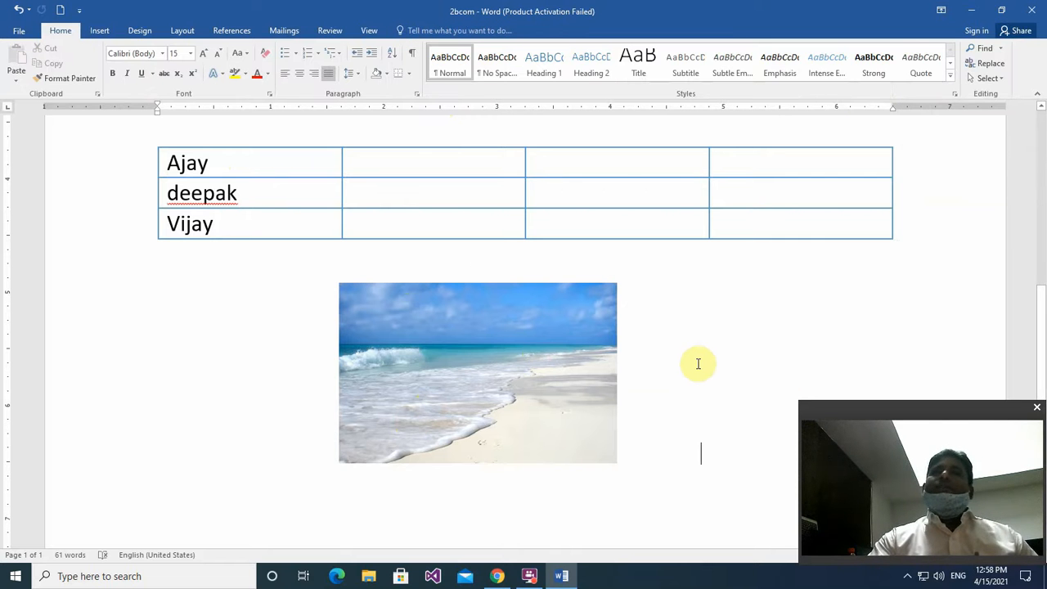
Draw a text box about 0.53" high and 0.96" wide left of the beach picture and enter "SICS" in it
{"action": "left_click", "coordinate": [99, 30]}
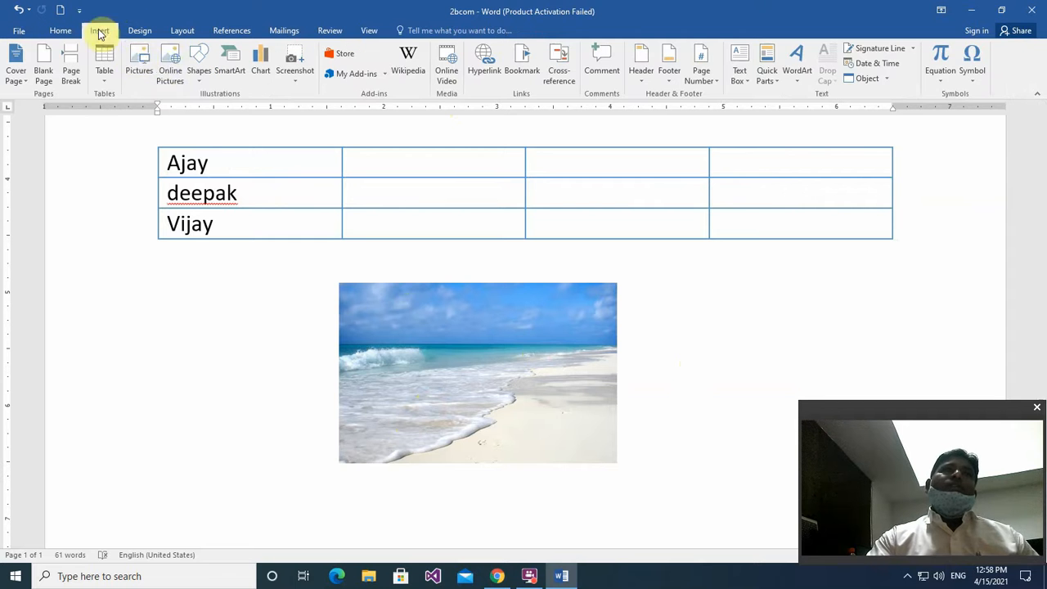
{"action": "left_click", "coordinate": [198, 84]}
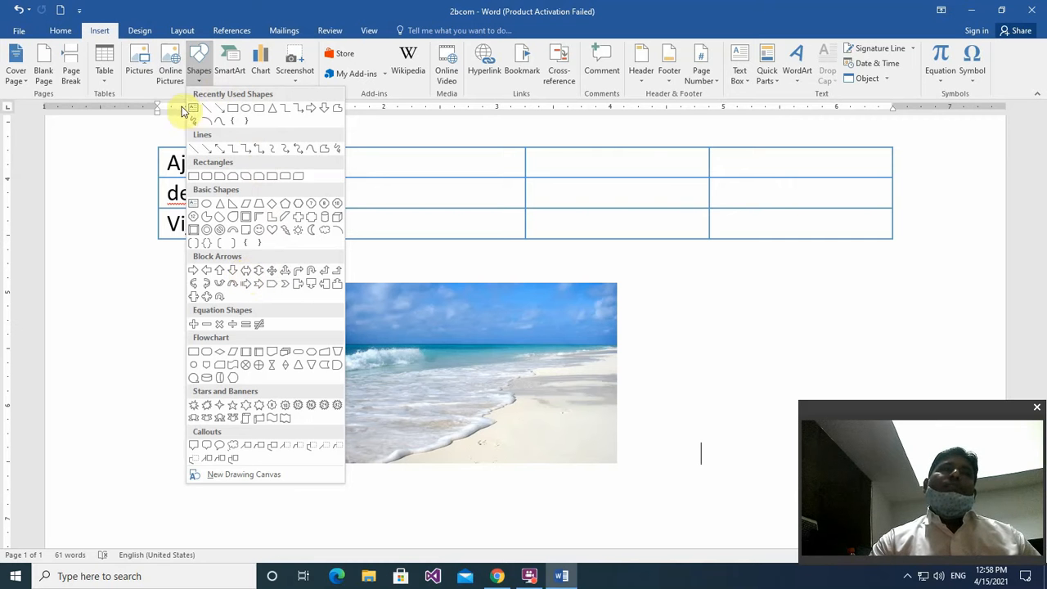
{"action": "left_click", "coordinate": [195, 112]}
{"action": "mouse_move", "coordinate": [150, 305]}
{"action": "left_mouse_down"}
{"action": "mouse_move", "coordinate": [185, 368]}
{"action": "mouse_move", "coordinate": [257, 367]}
{"action": "left_mouse_up"}
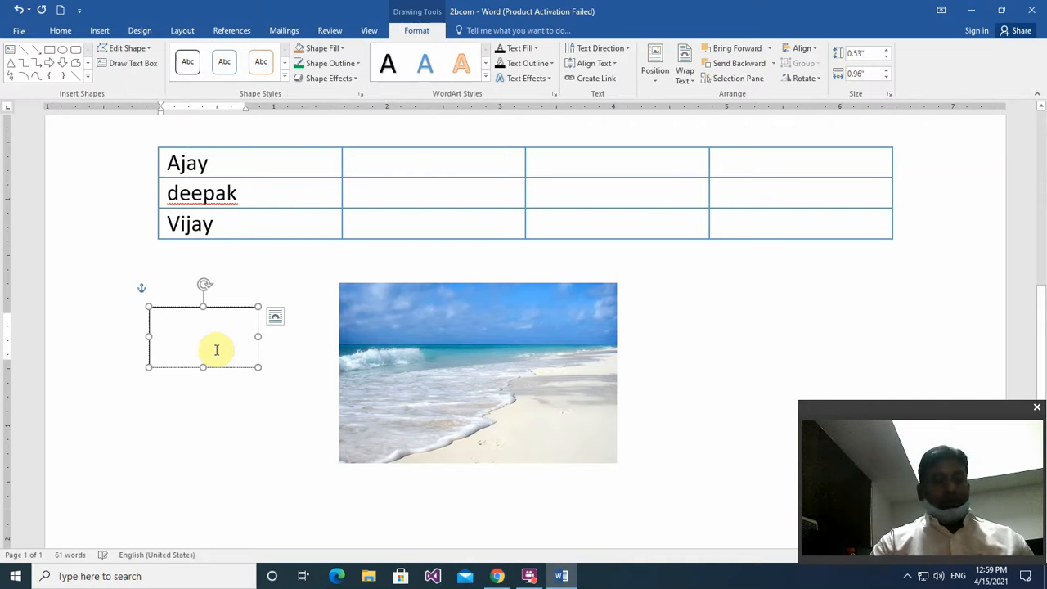
{"action": "type", "text": "SICS"}
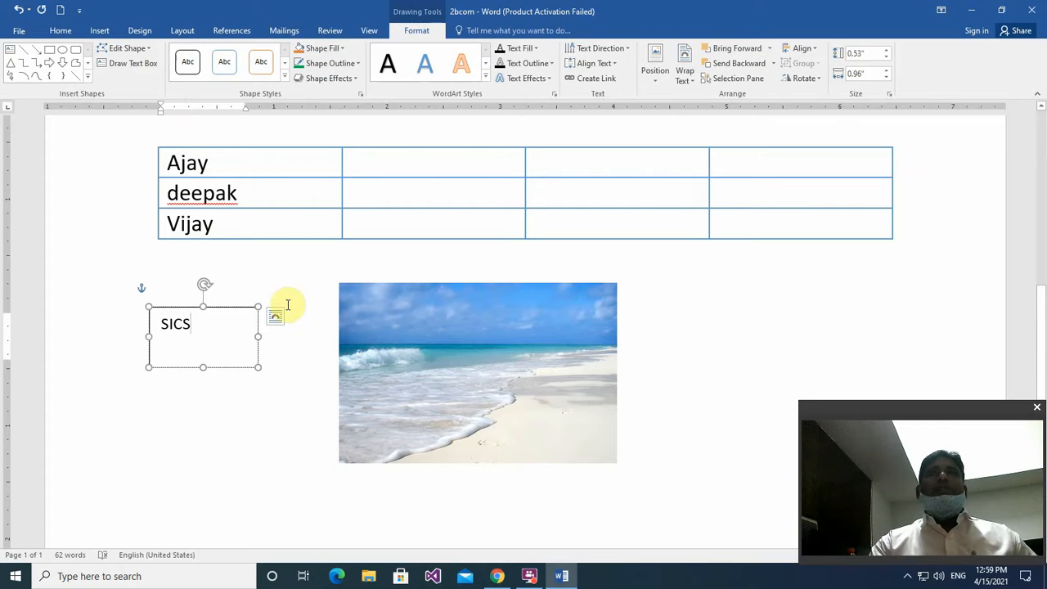
Align the SICS text vertically to the middle of its text box
{"action": "left_click", "coordinate": [612, 64]}
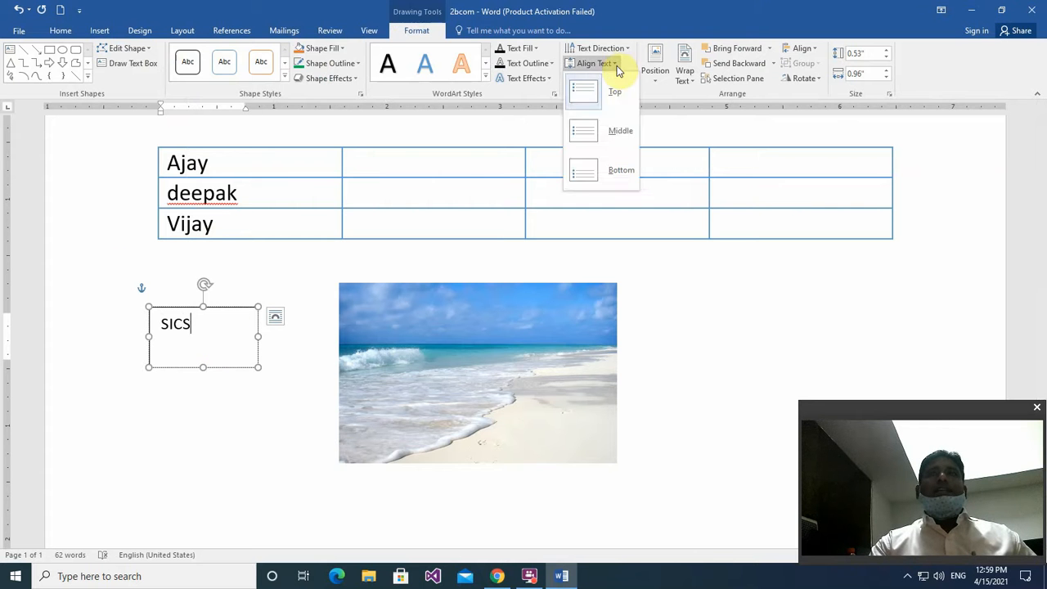
{"action": "left_click", "coordinate": [616, 134]}
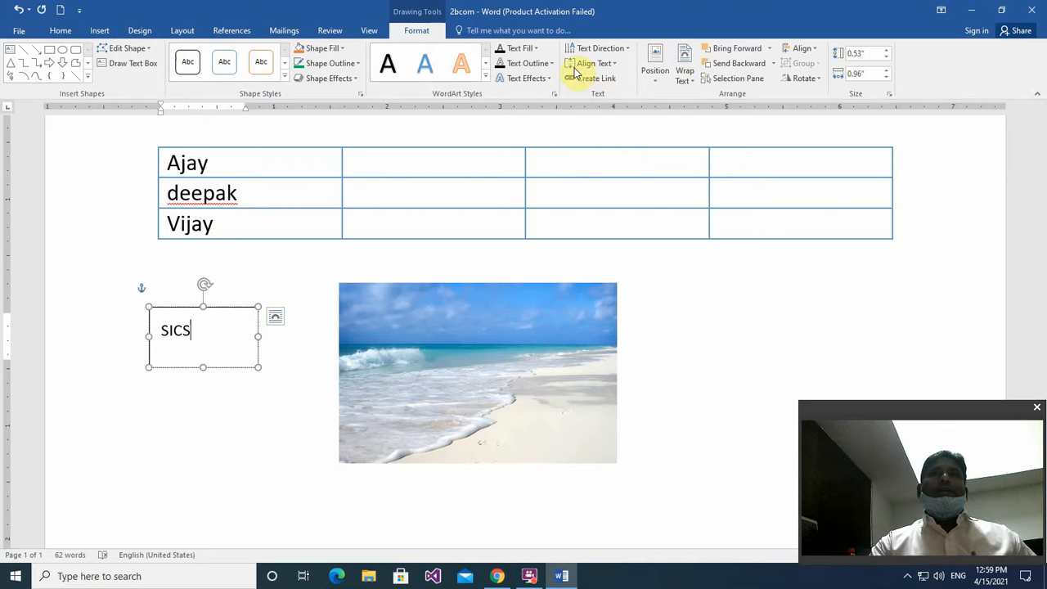
Rotate all SICS text in the text box 90° and apply the last Parallel 3-D rotation preset in the second row to it
{"action": "left_click", "coordinate": [602, 48]}
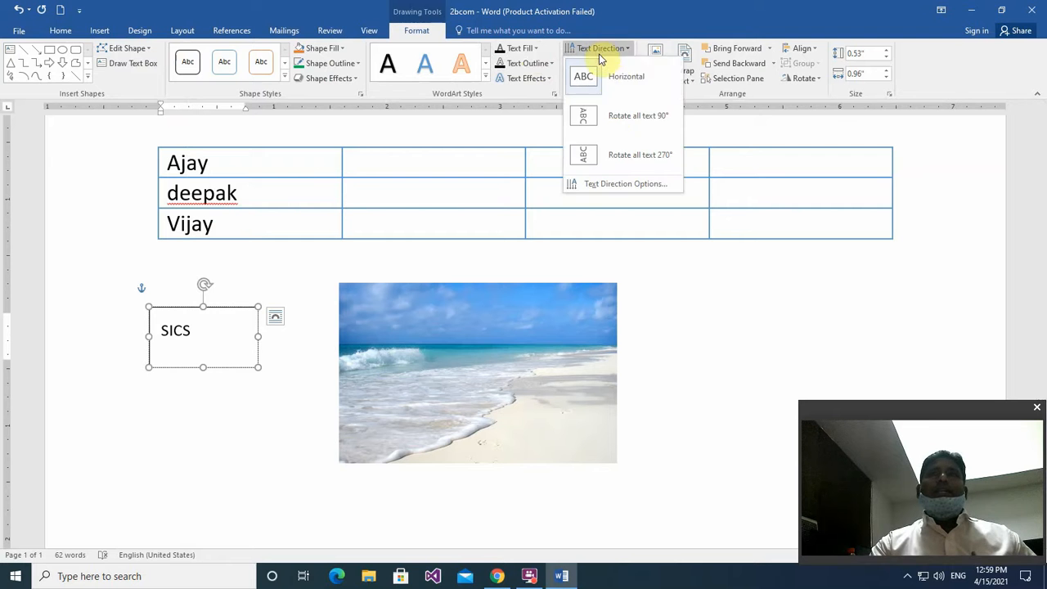
{"action": "left_click", "coordinate": [619, 119]}
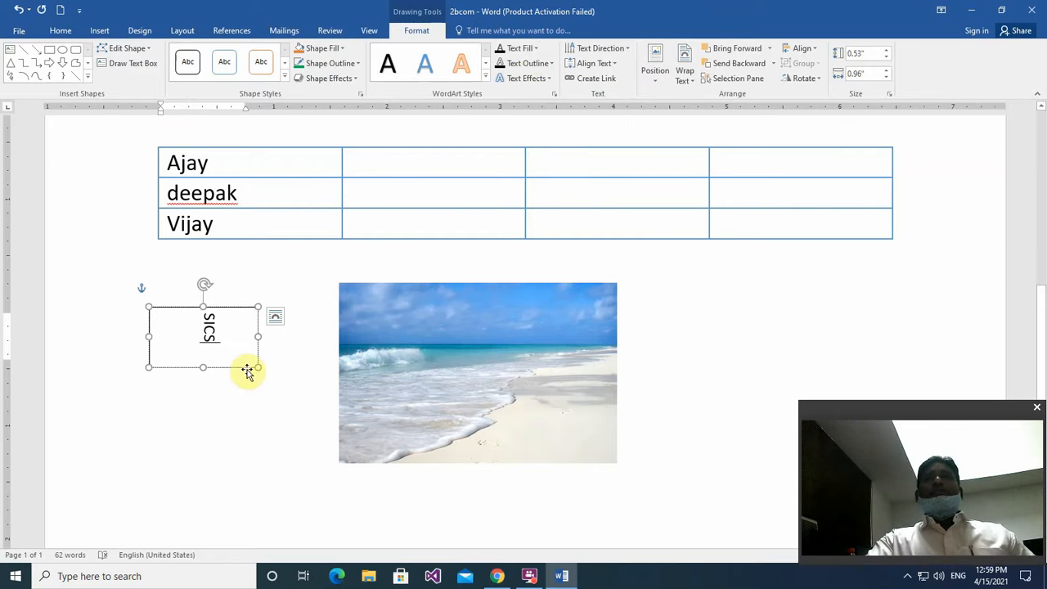
{"action": "left_click", "coordinate": [527, 77]}
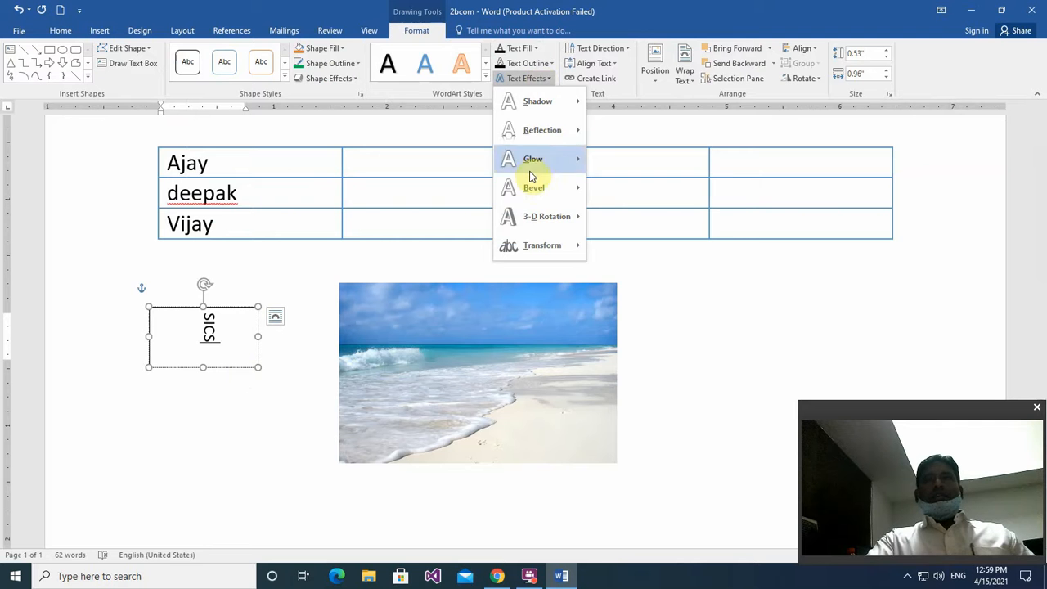
{"action": "mouse_move", "coordinate": [518, 215]}
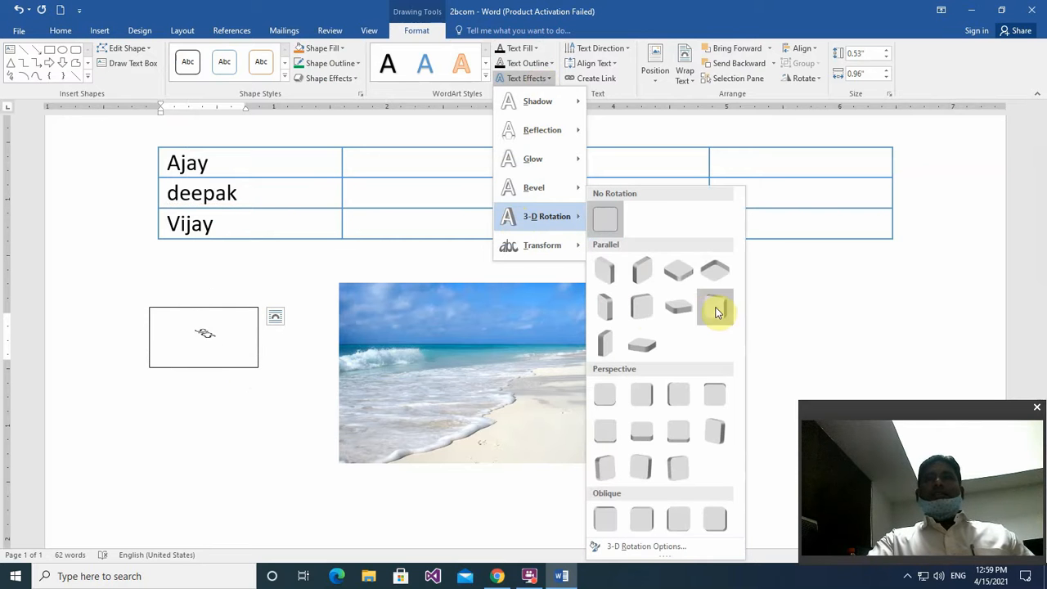
{"action": "left_click", "coordinate": [719, 311]}
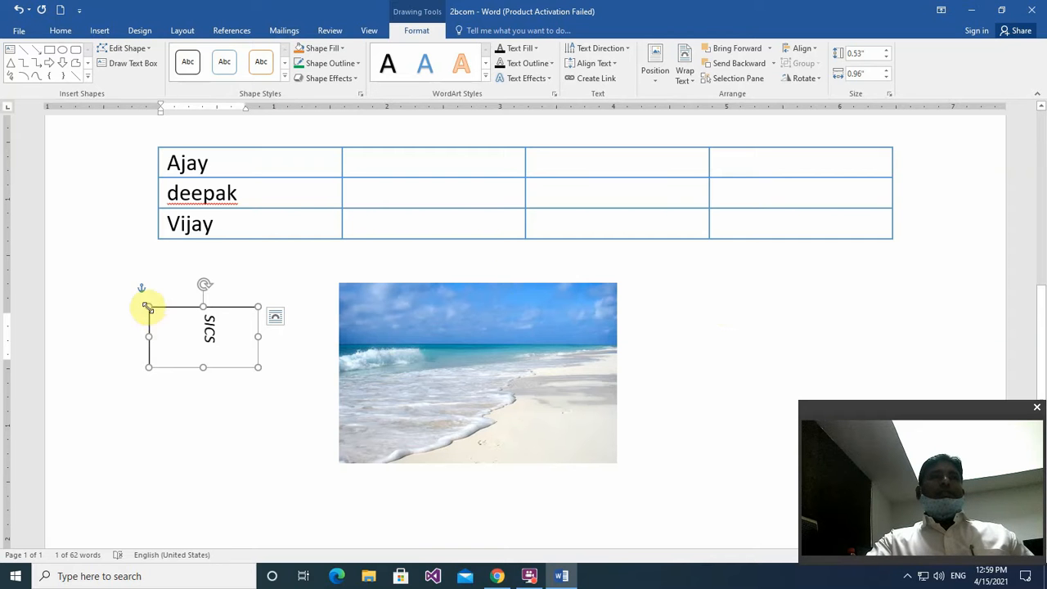
Move the SICS text box onto the beach picture and return it to the empty space left of the picture
{"action": "left_click_drag", "start_coordinate": [156, 319], "coordinate": [444, 364]}
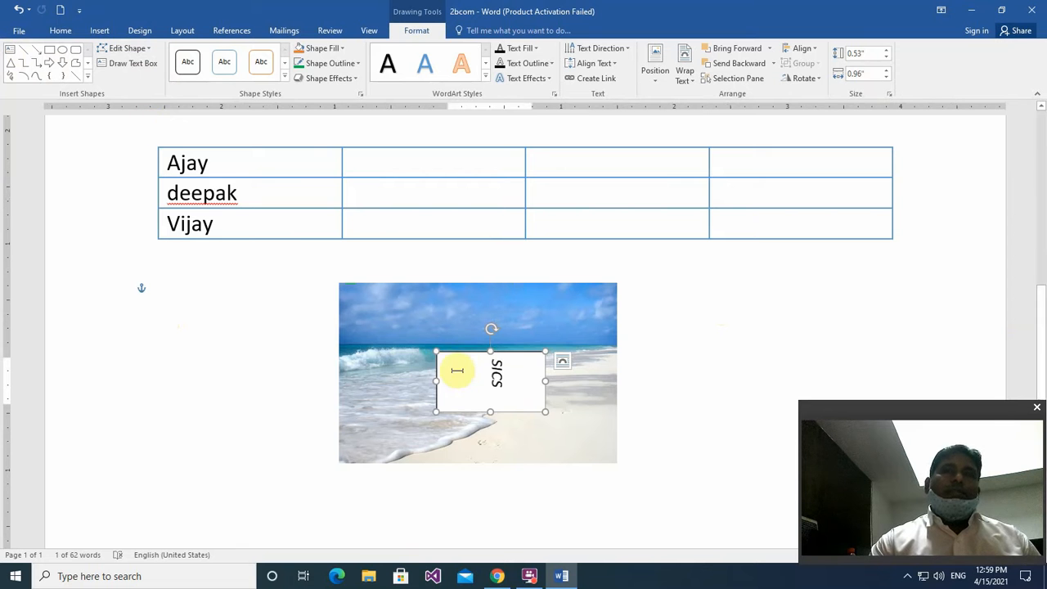
{"action": "left_click_drag", "start_coordinate": [483, 357], "coordinate": [200, 315]}
Edit the text box's points, pulling its upper edge up into a peak so the shape is about 0.79" high
{"action": "left_click", "coordinate": [123, 49]}
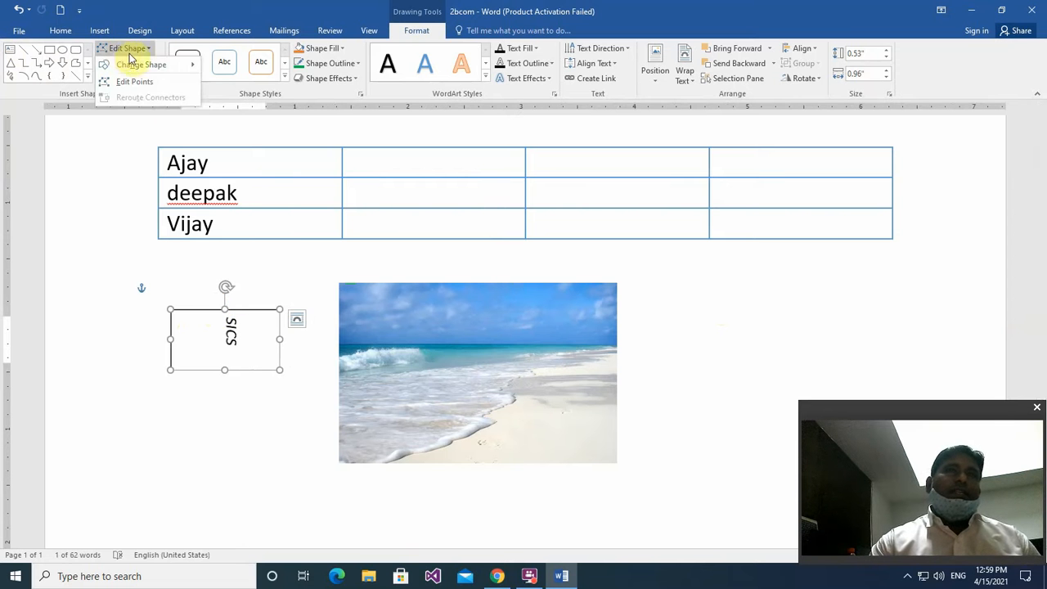
{"action": "left_click", "coordinate": [139, 83]}
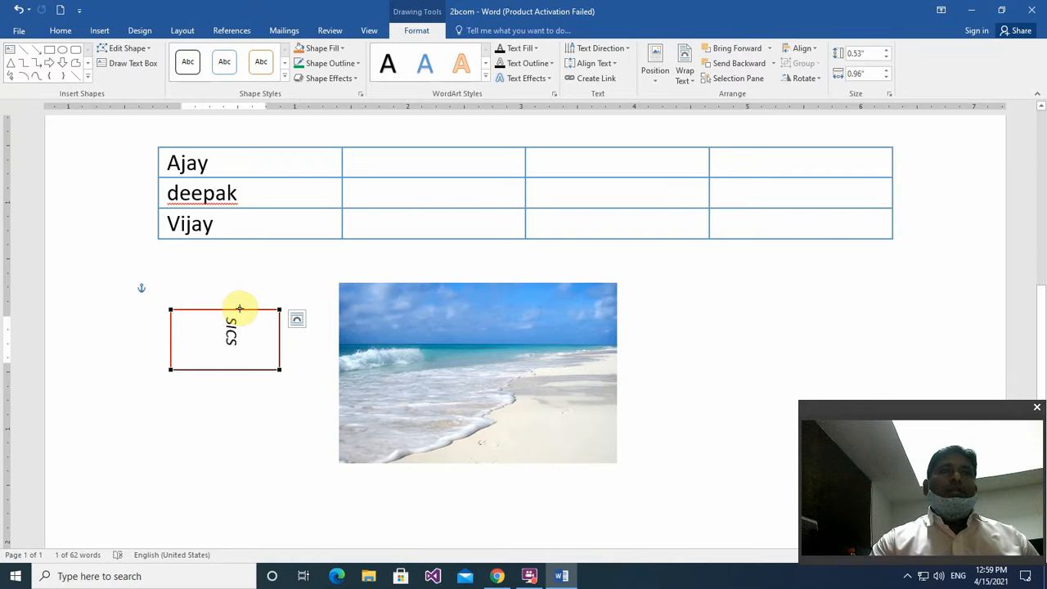
{"action": "left_click_drag", "start_coordinate": [239, 308], "coordinate": [238, 288]}
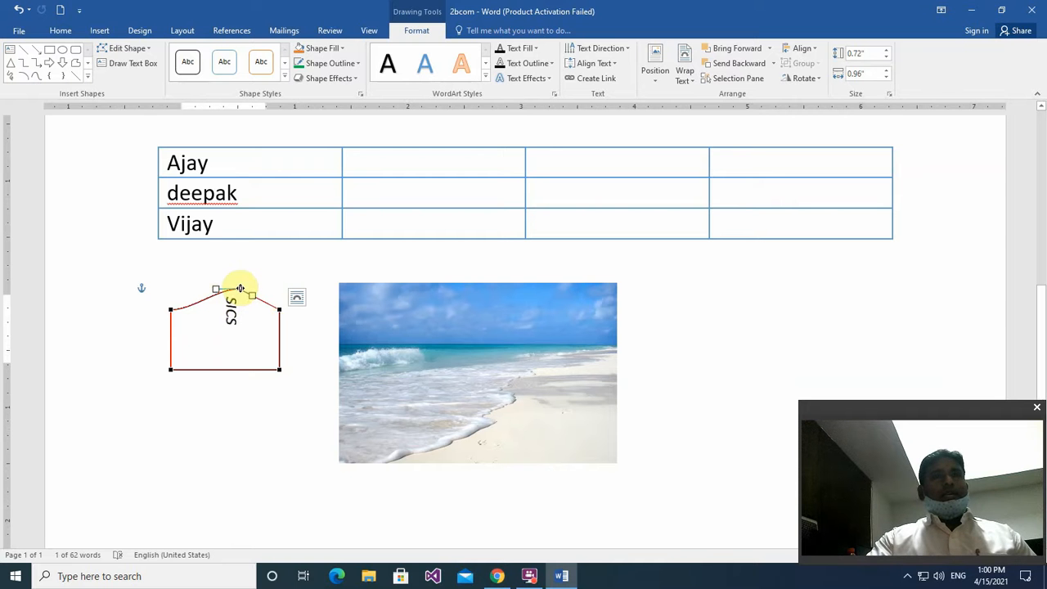
{"action": "left_click_drag", "start_coordinate": [240, 289], "coordinate": [243, 280]}
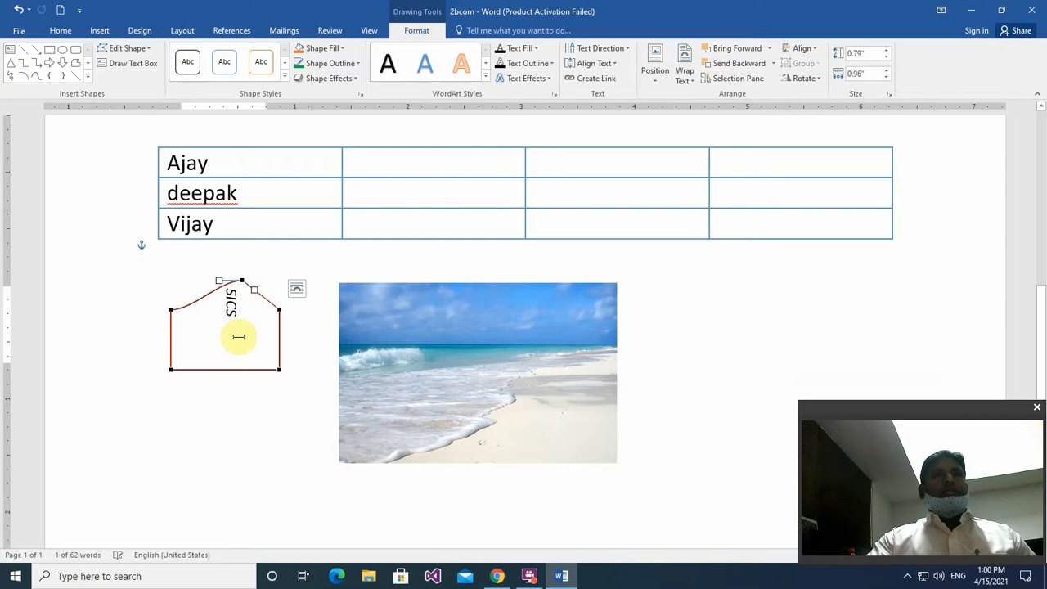
{"action": "left_click", "coordinate": [218, 400]}
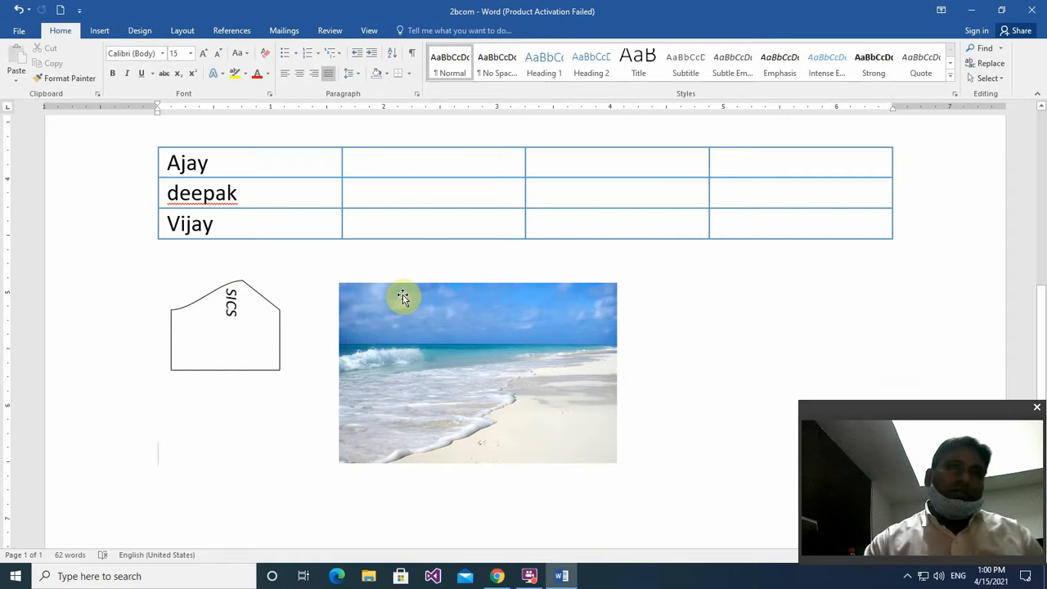
Draw a small text box about 0.12" high and 0.28" wide over the SICS shape and delete it
{"action": "left_click", "coordinate": [181, 326]}
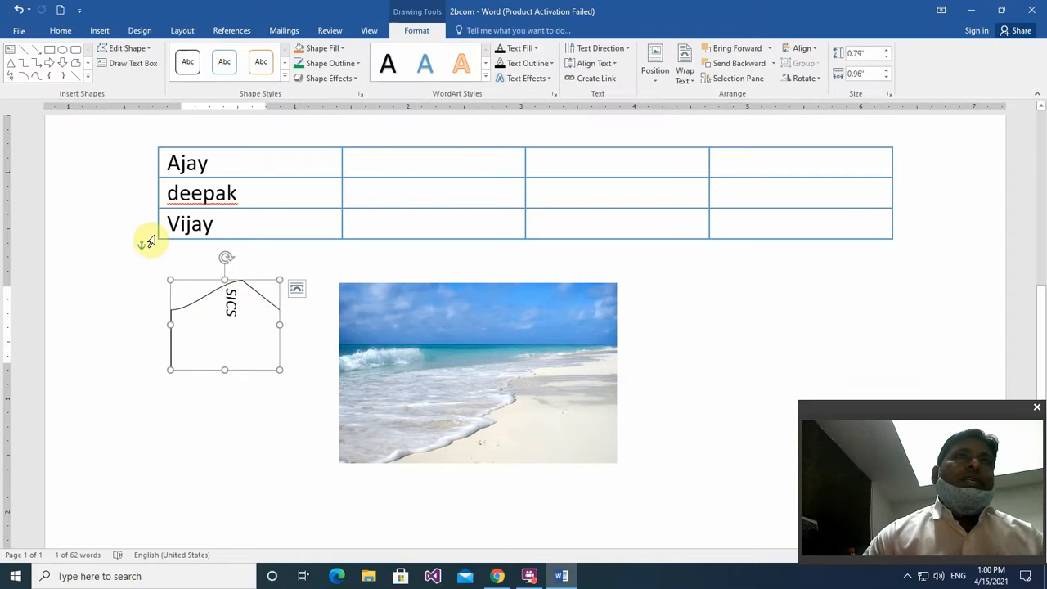
{"action": "left_click", "coordinate": [147, 69]}
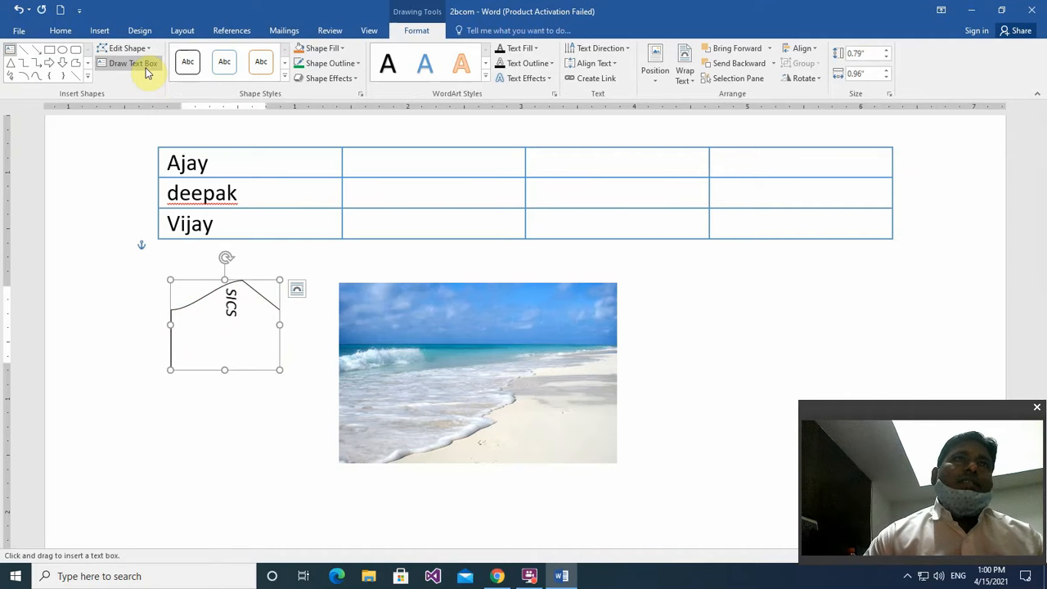
{"action": "left_click_drag", "start_coordinate": [216, 308], "coordinate": [181, 320]}
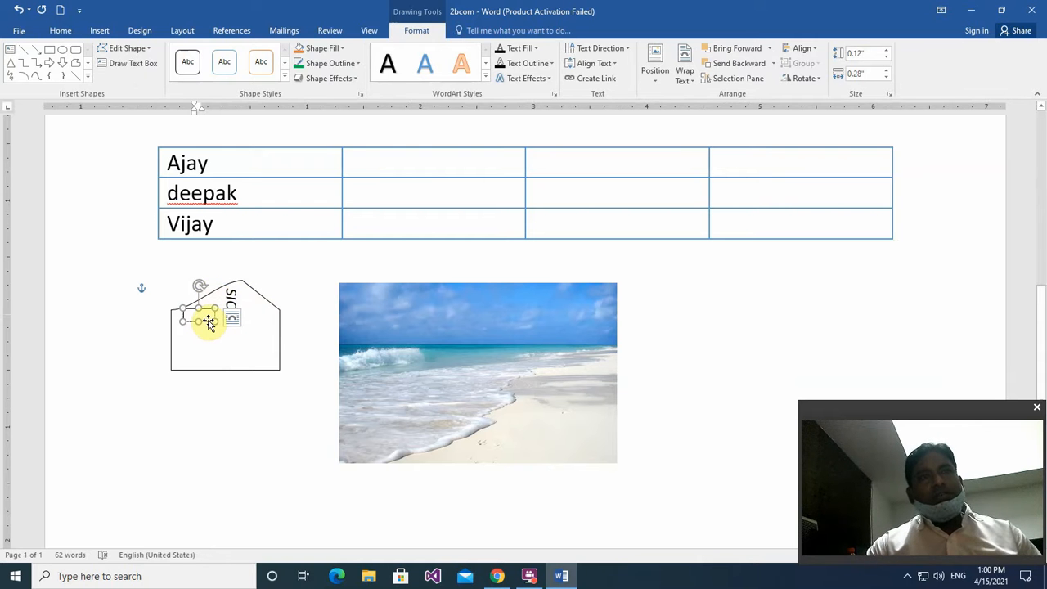
{"action": "key", "text": "Delete"}
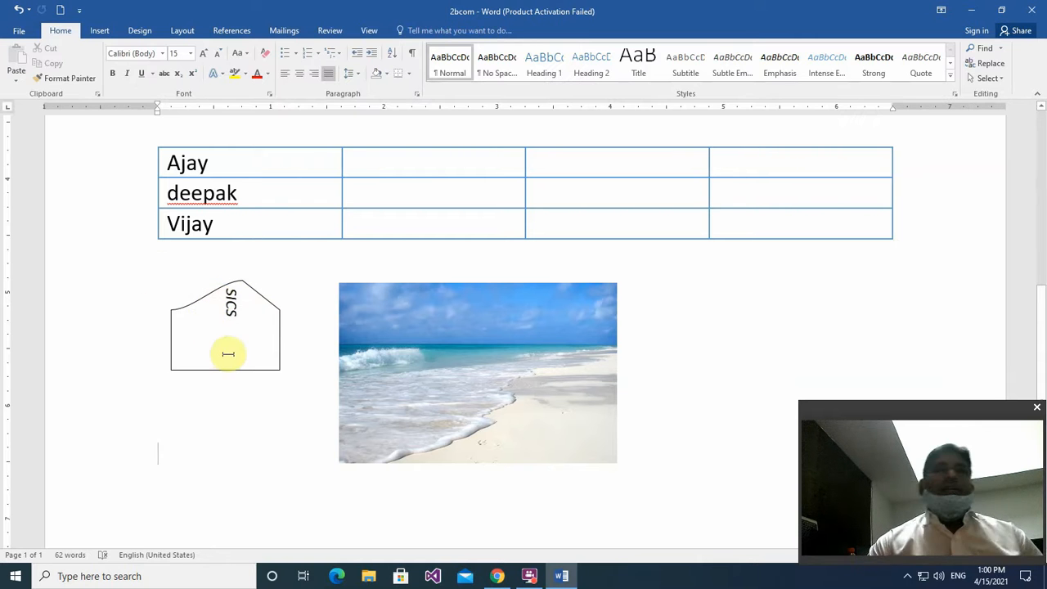
Fill the SICS shape with the theme blue
{"action": "left_click", "coordinate": [203, 327]}
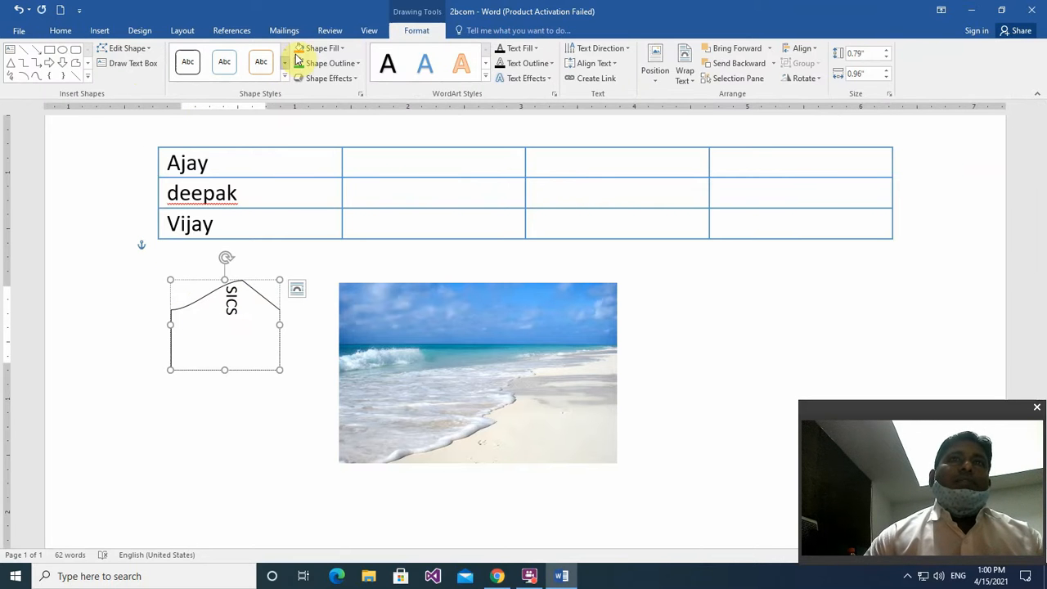
{"action": "left_click", "coordinate": [342, 48]}
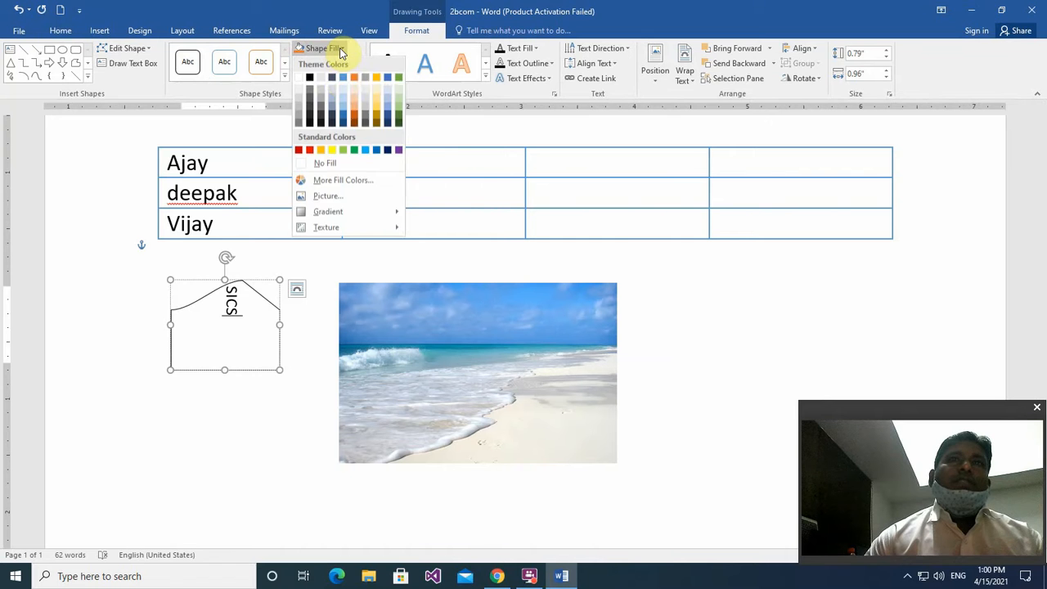
{"action": "left_click", "coordinate": [341, 79]}
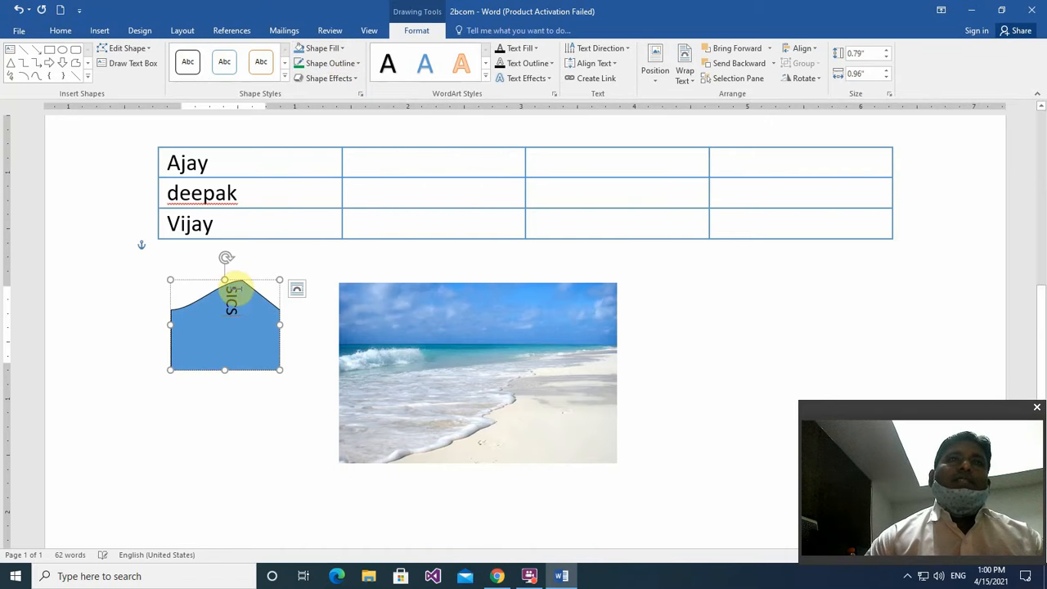
{"action": "left_click", "coordinate": [194, 416]}
Give the SICS shape a purple outline with a weight of 3 pt
{"action": "left_click", "coordinate": [234, 298]}
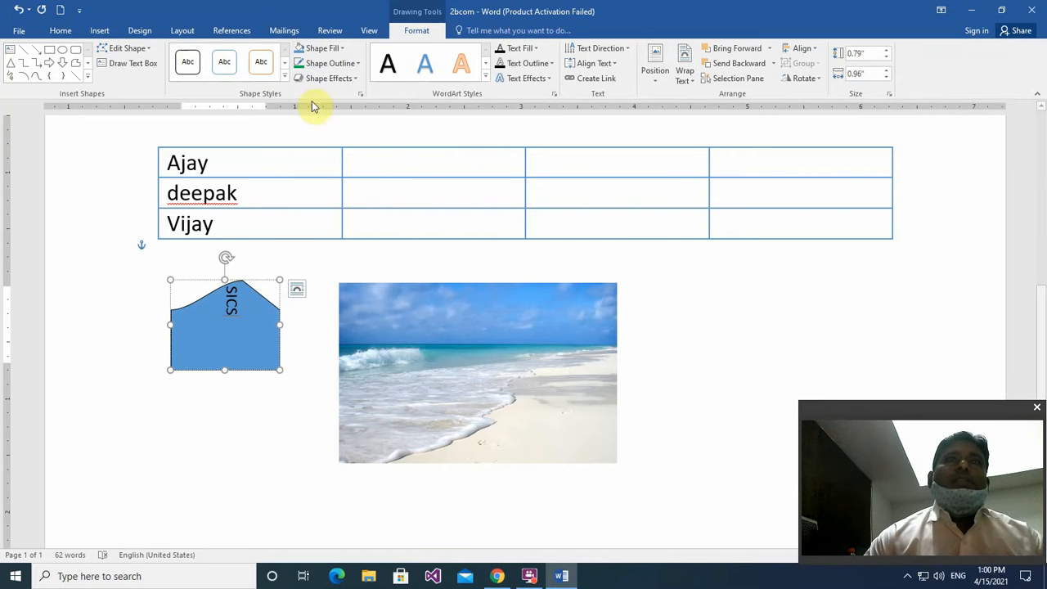
{"action": "left_click", "coordinate": [339, 65]}
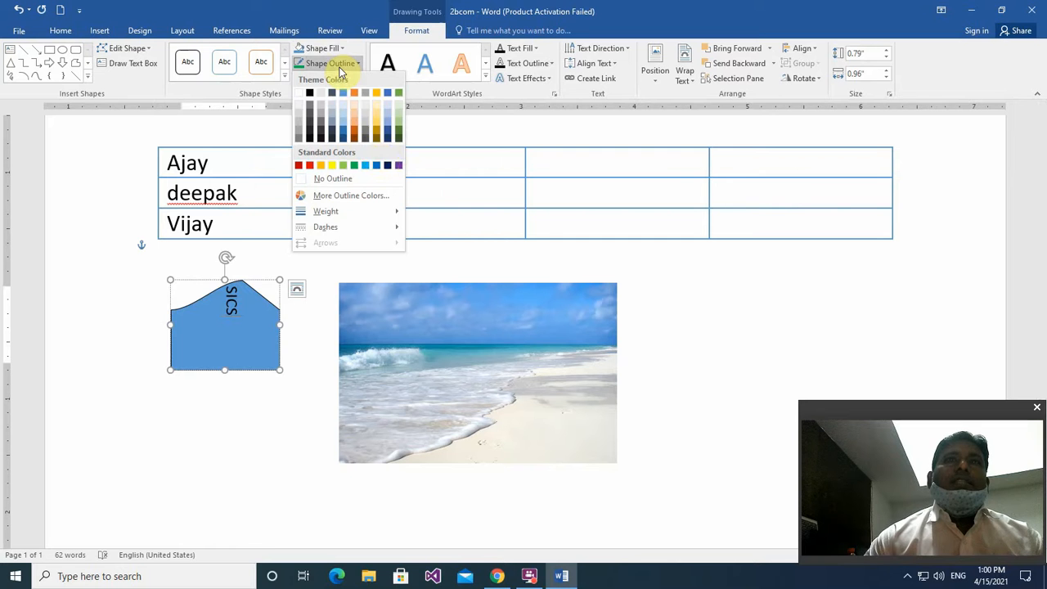
{"action": "left_click", "coordinate": [398, 167]}
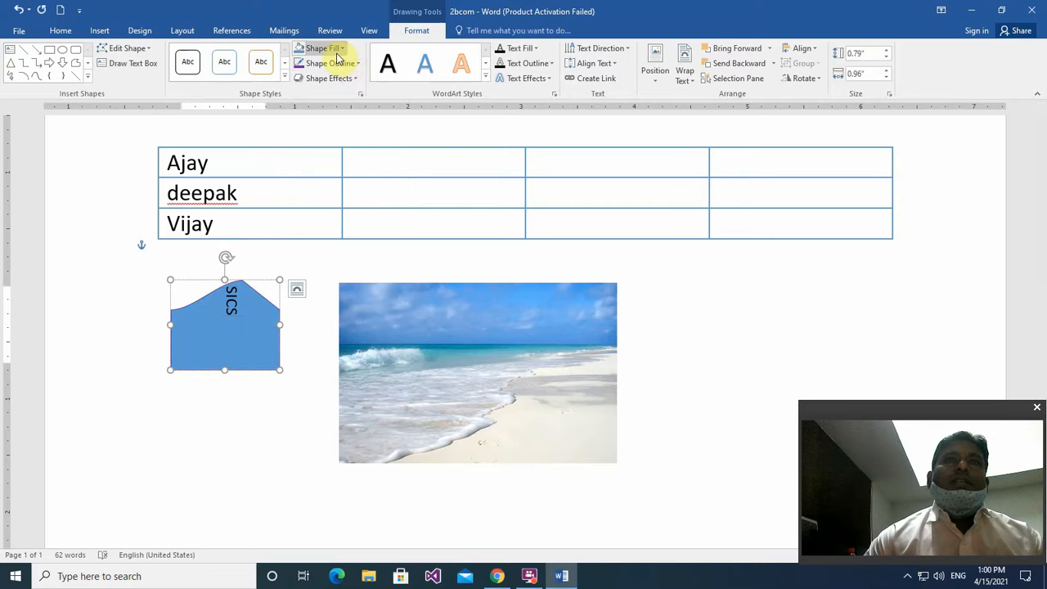
{"action": "left_click", "coordinate": [332, 64]}
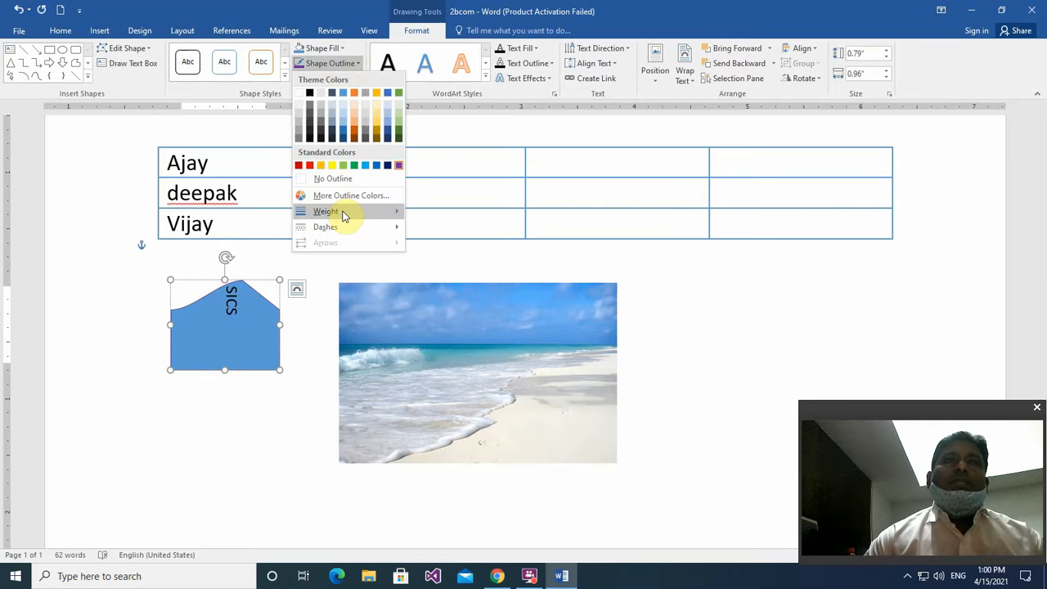
{"action": "mouse_move", "coordinate": [346, 215]}
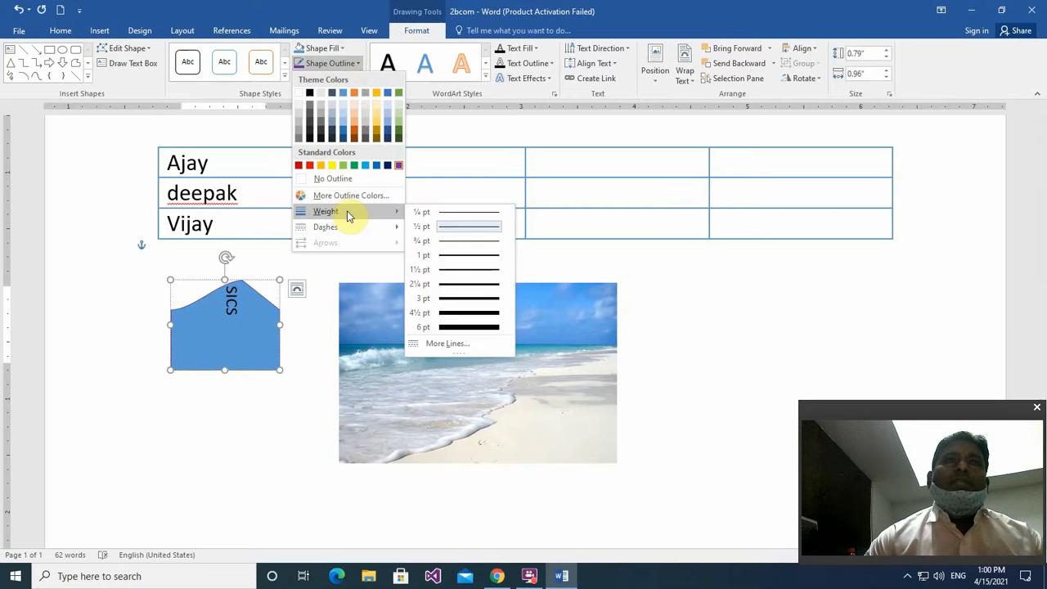
{"action": "left_click", "coordinate": [446, 299]}
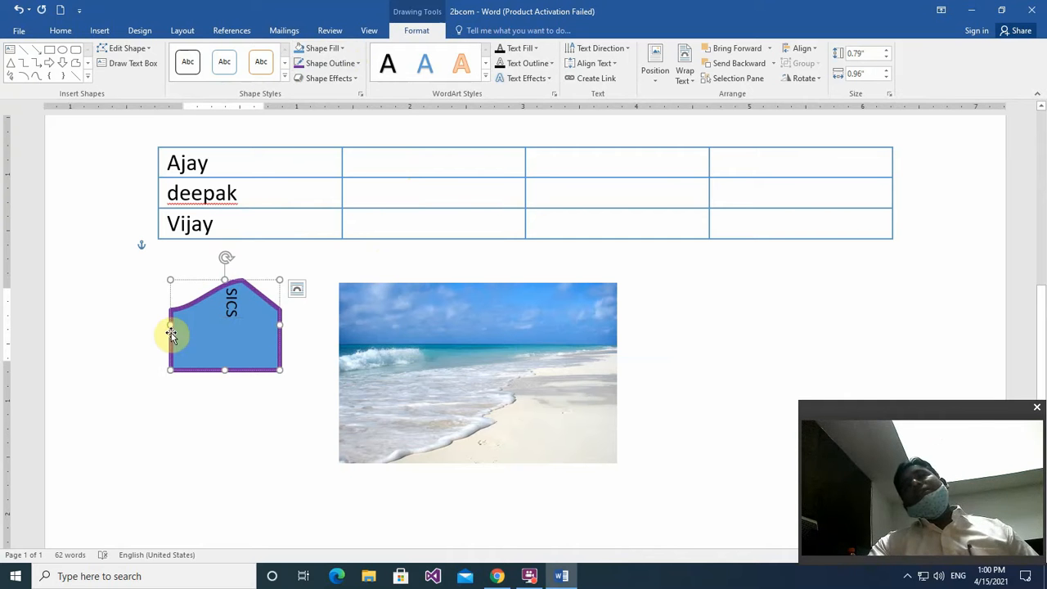
Apply the last Perspective 3-D rotation preset in the second row to the SICS shape
{"action": "left_click", "coordinate": [355, 78]}
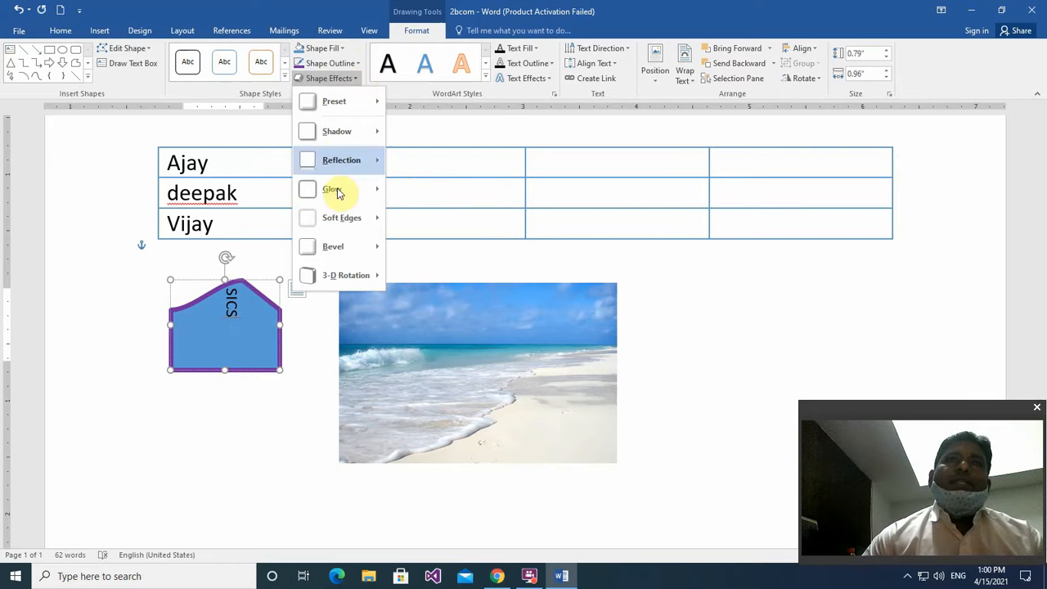
{"action": "mouse_move", "coordinate": [350, 275]}
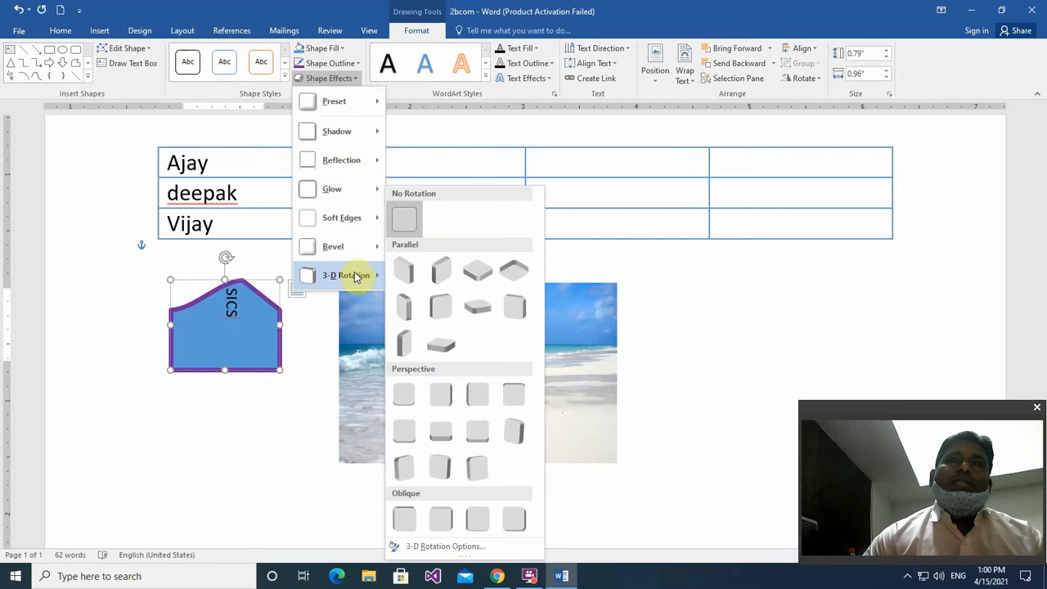
{"action": "left_click", "coordinate": [509, 431]}
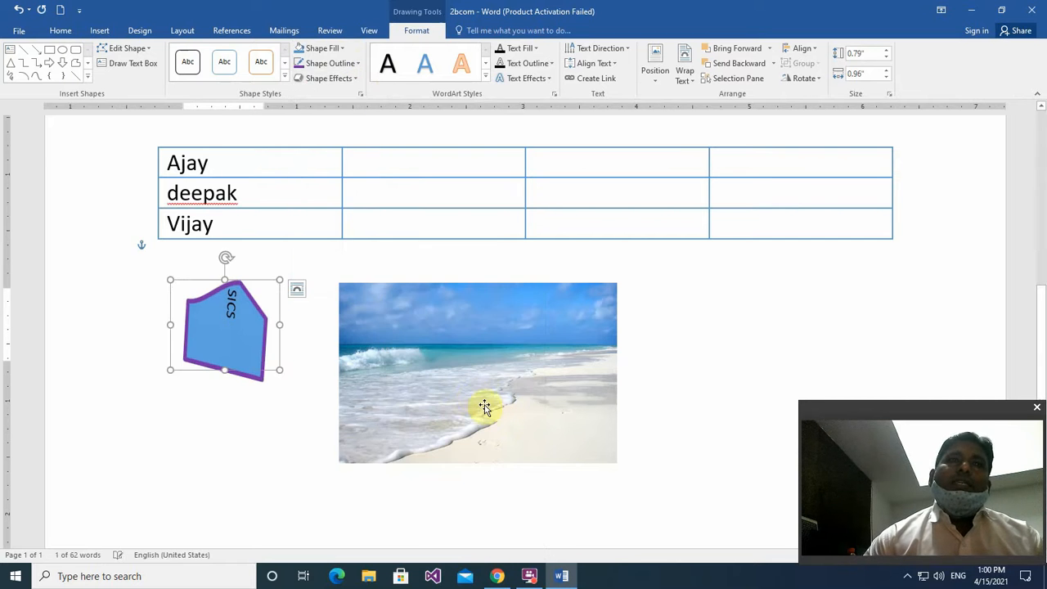
Set both the fill and the outline of the SICS text to yellow
{"action": "left_click", "coordinate": [533, 49]}
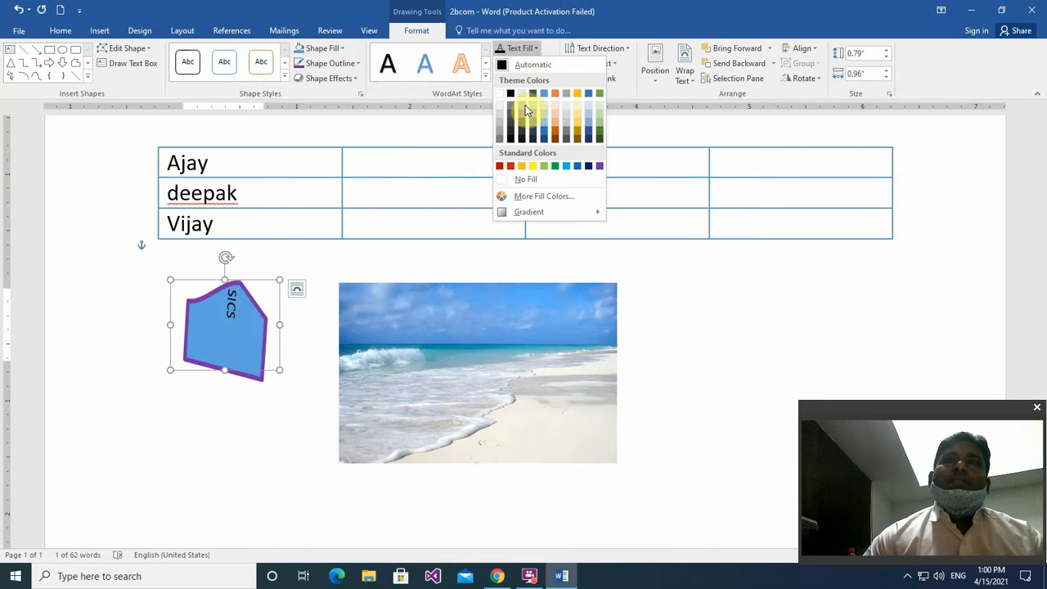
{"action": "left_click", "coordinate": [528, 170]}
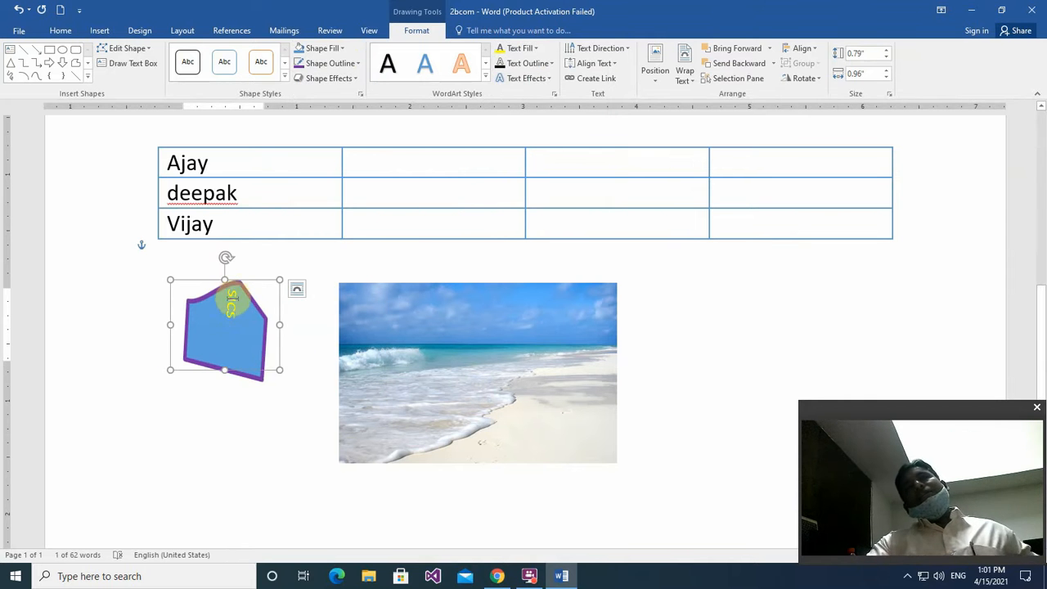
{"action": "left_click", "coordinate": [540, 64]}
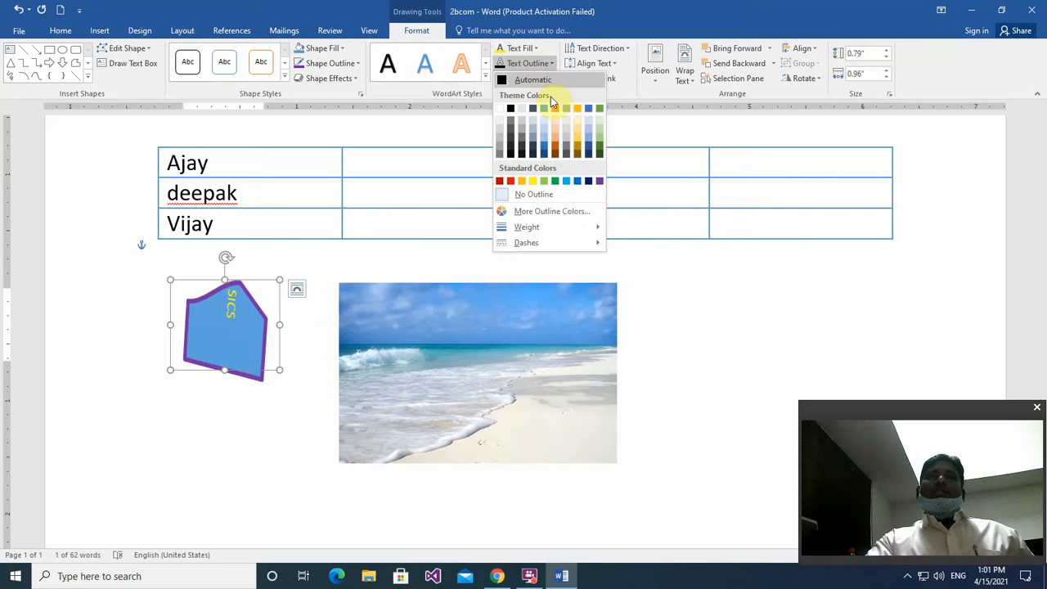
{"action": "left_click", "coordinate": [532, 185]}
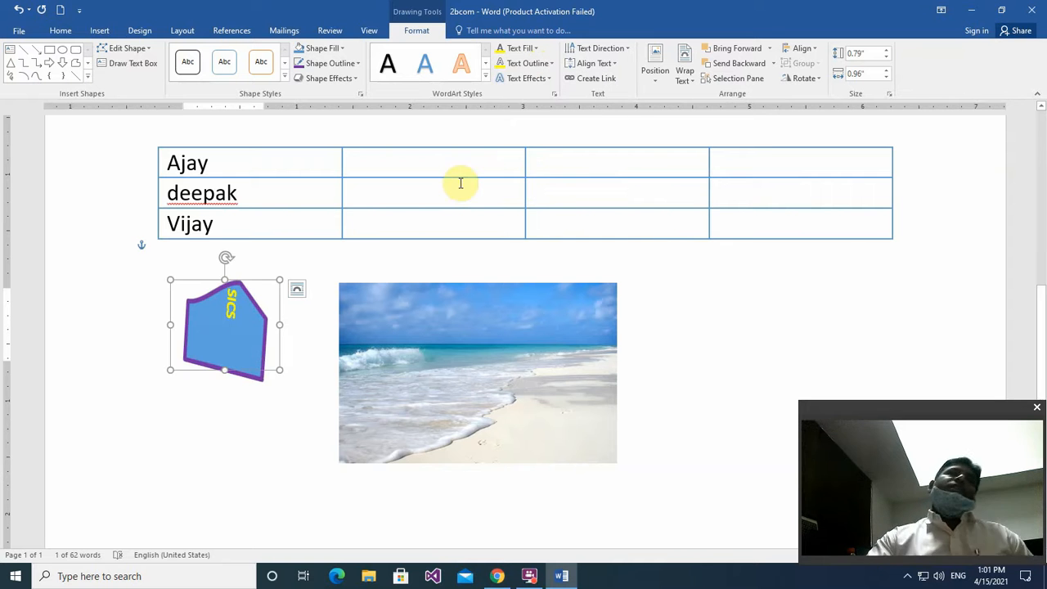
Transform the SICS text with the circular Follow Path effect
{"action": "left_click", "coordinate": [546, 82]}
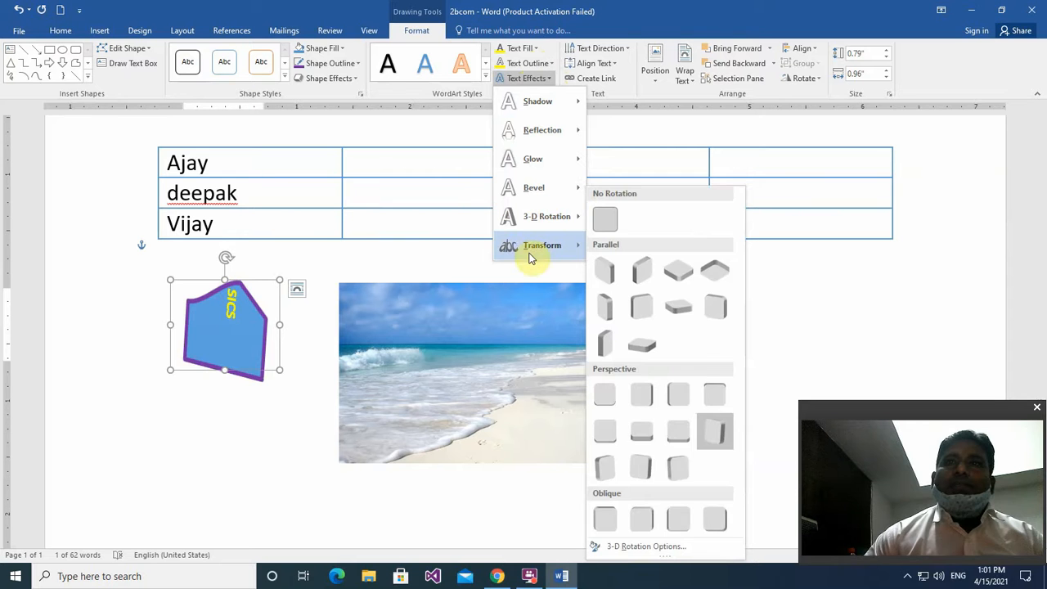
{"action": "mouse_move", "coordinate": [530, 258]}
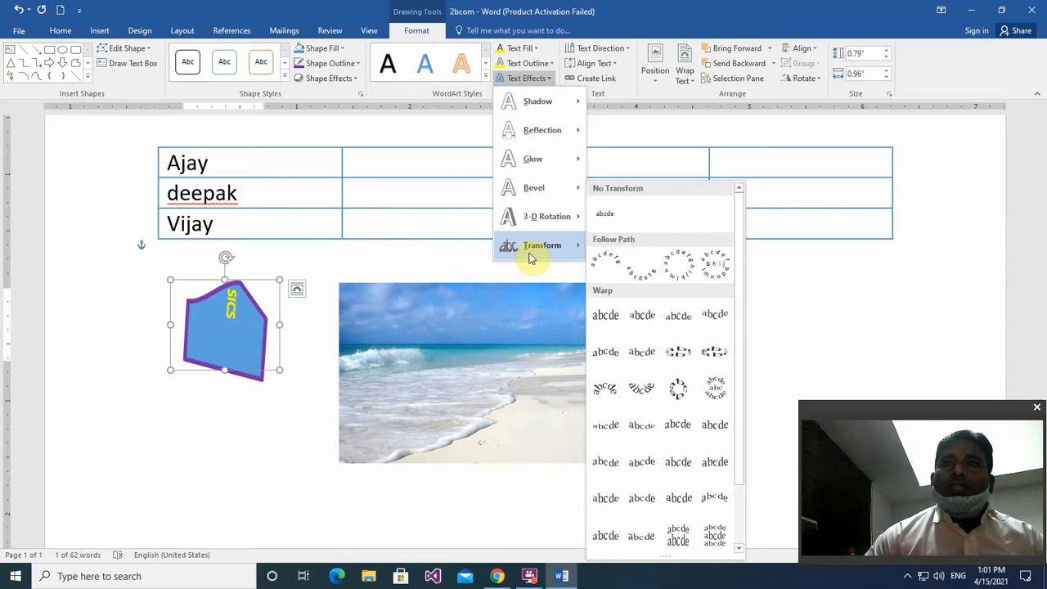
{"action": "left_click", "coordinate": [676, 264]}
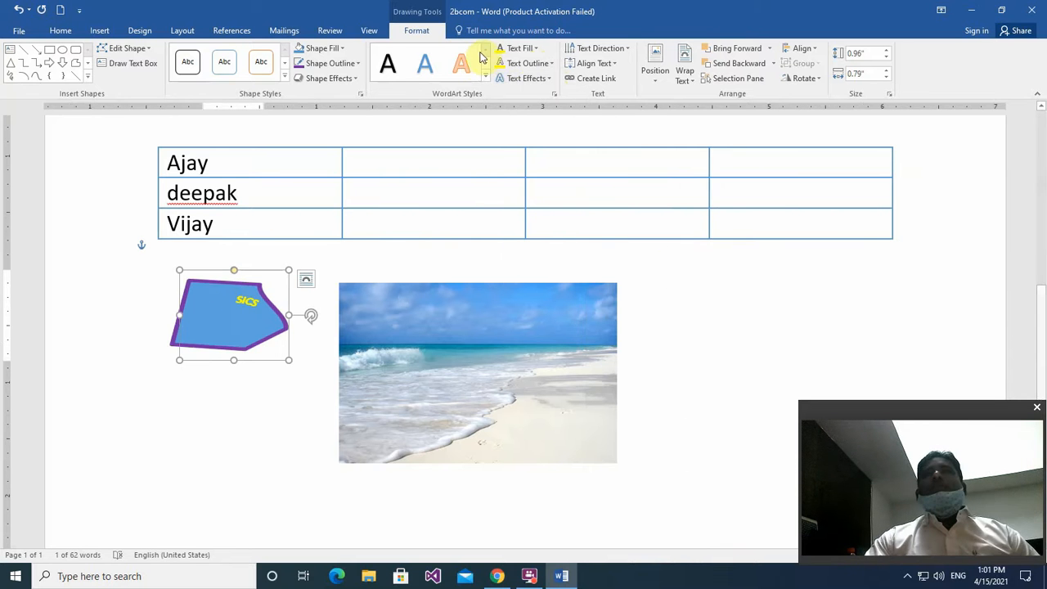
Apply the first bevel preset in the second row to the SICS text
{"action": "left_click", "coordinate": [526, 78]}
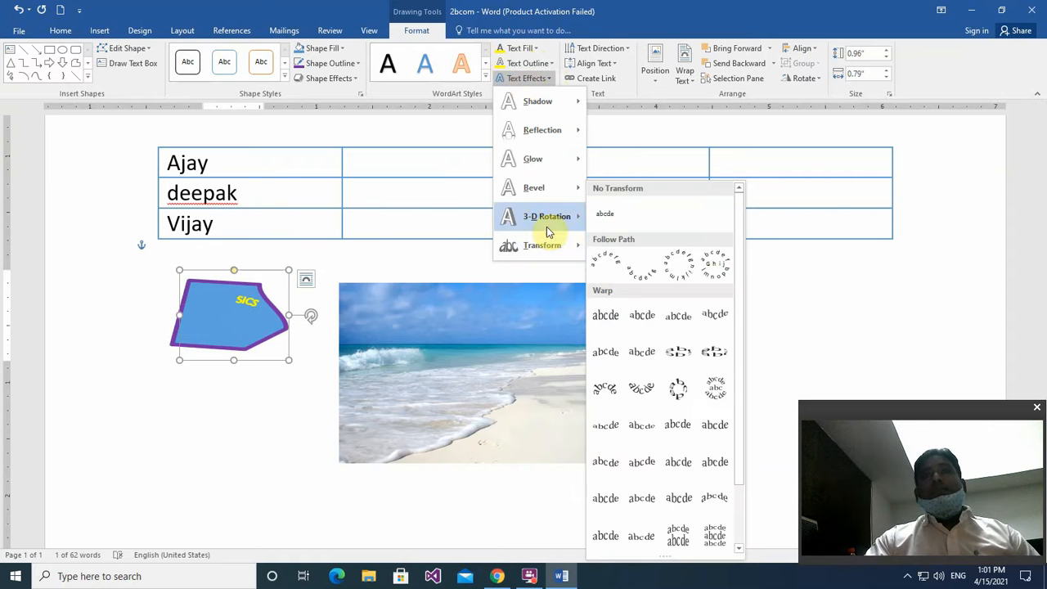
{"action": "mouse_move", "coordinate": [550, 192]}
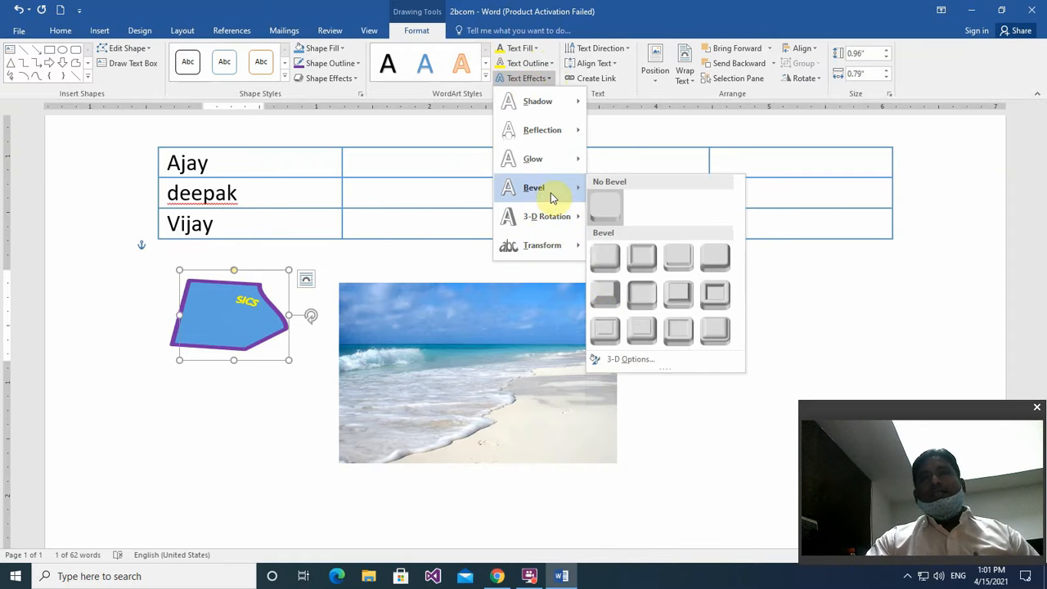
{"action": "left_click", "coordinate": [605, 292]}
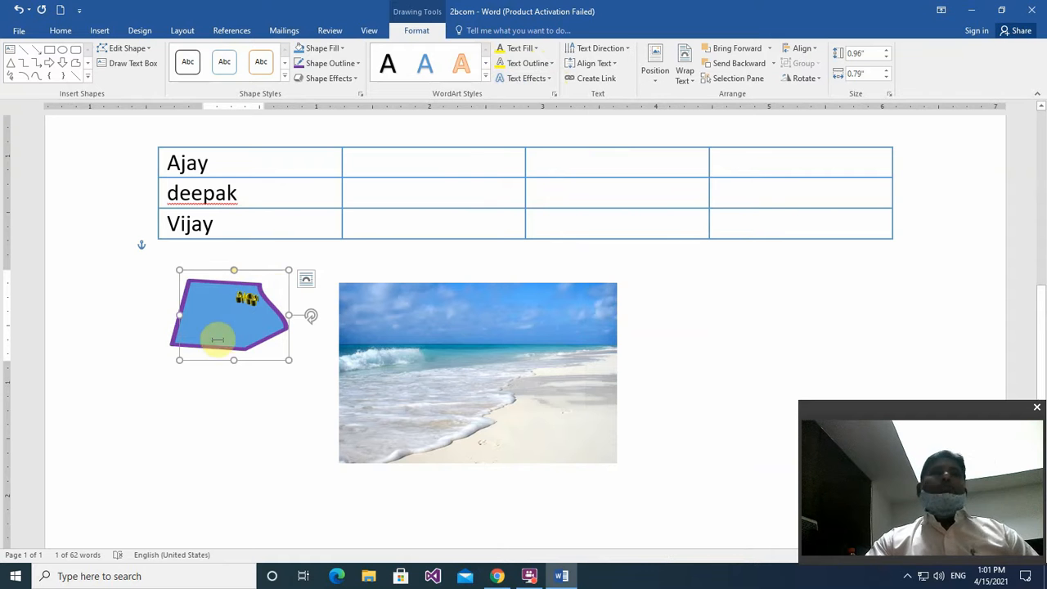
Set the text alignment inside the SICS shape to Center
{"action": "left_click", "coordinate": [232, 313]}
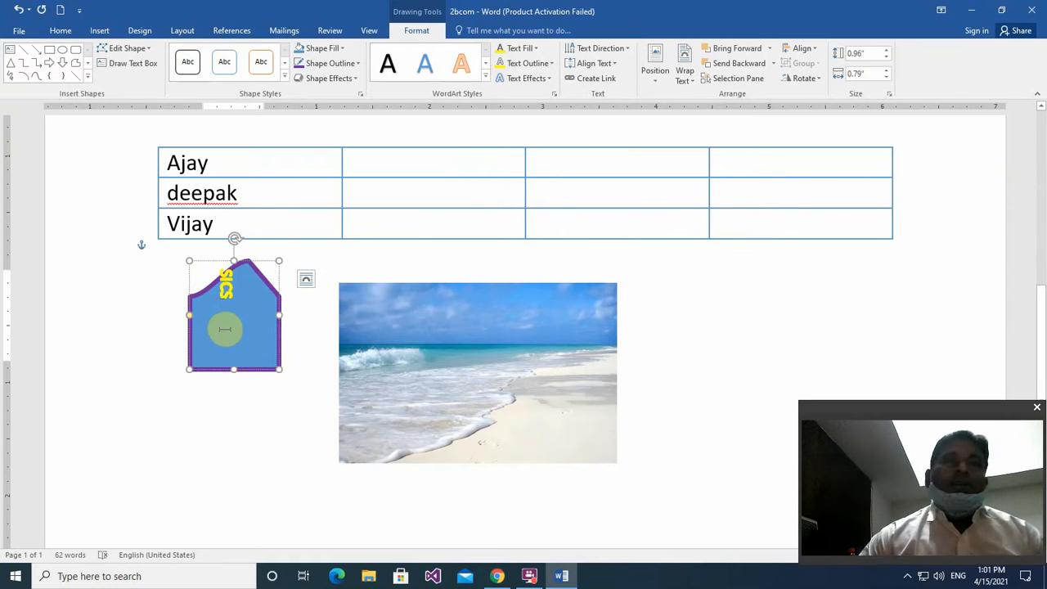
{"action": "left_click", "coordinate": [594, 63]}
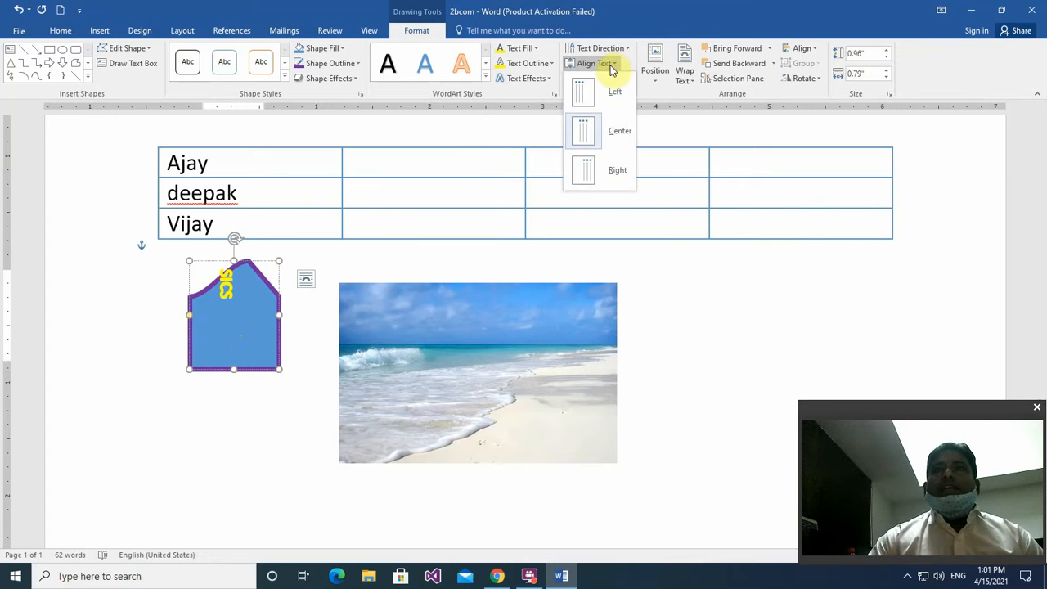
{"action": "left_click", "coordinate": [594, 135]}
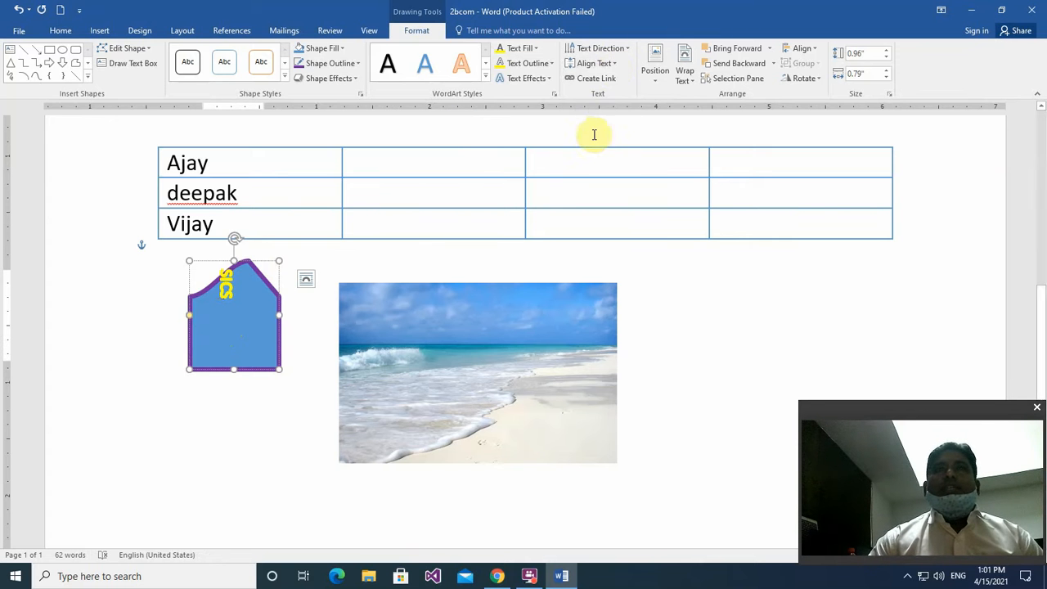
Try to create a forward text link from the SICS text box to itself
{"action": "left_click", "coordinate": [598, 80]}
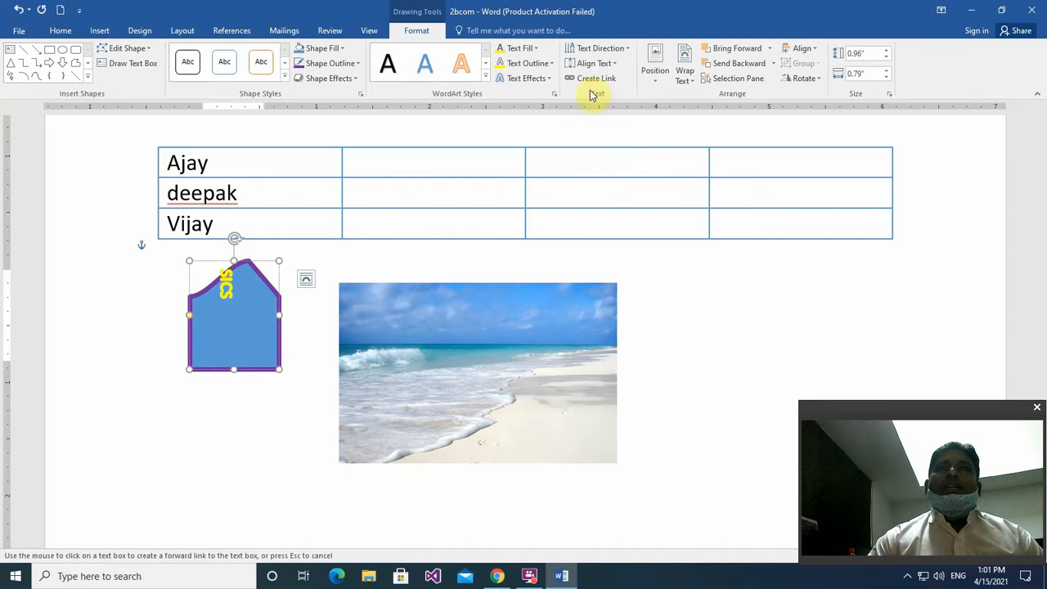
{"action": "left_click", "coordinate": [234, 301]}
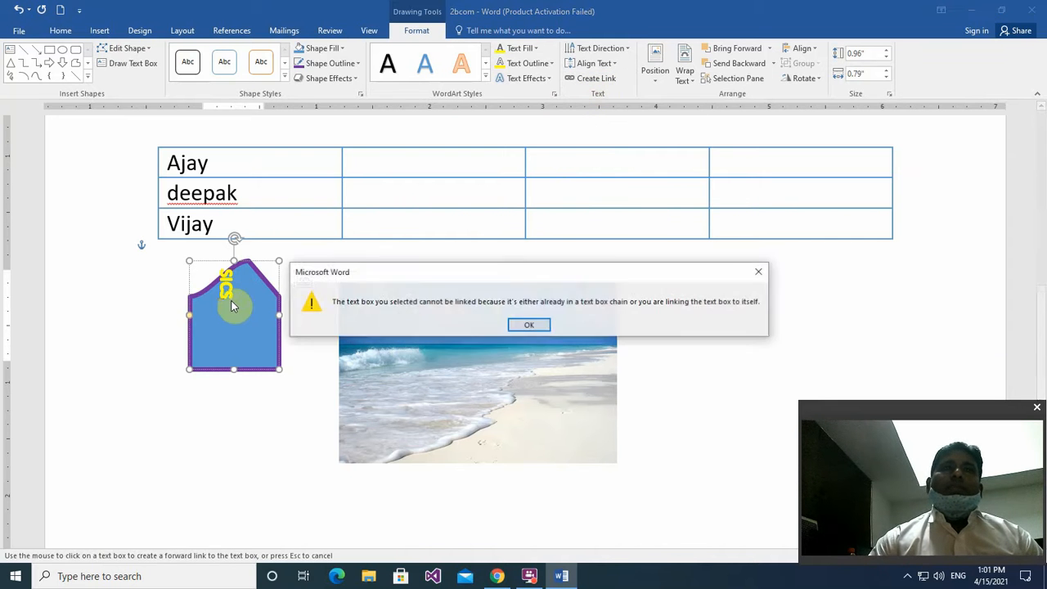
{"action": "left_click", "coordinate": [528, 325]}
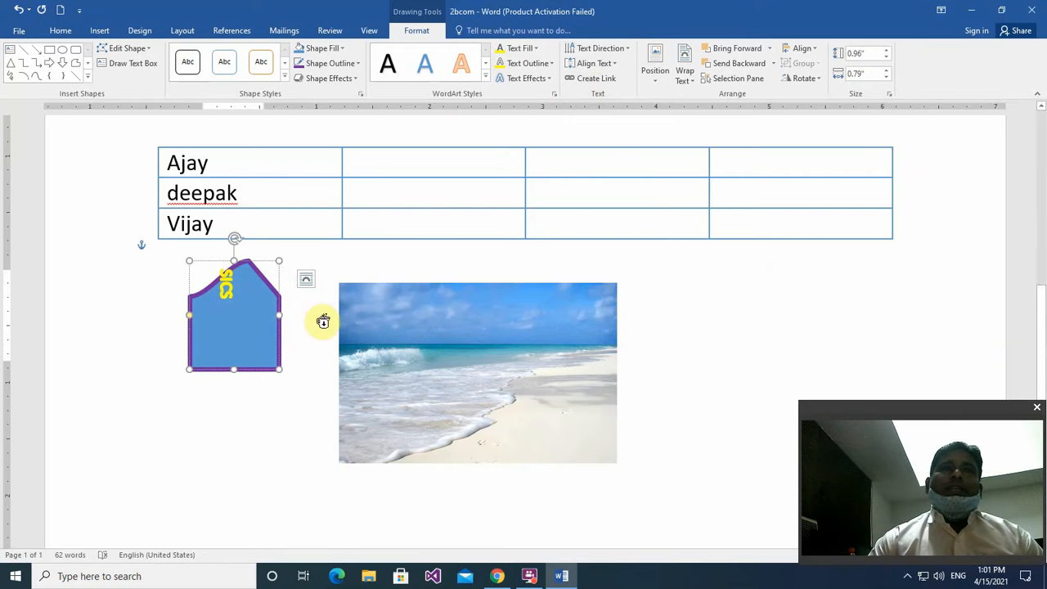
{"action": "left_click", "coordinate": [227, 291]}
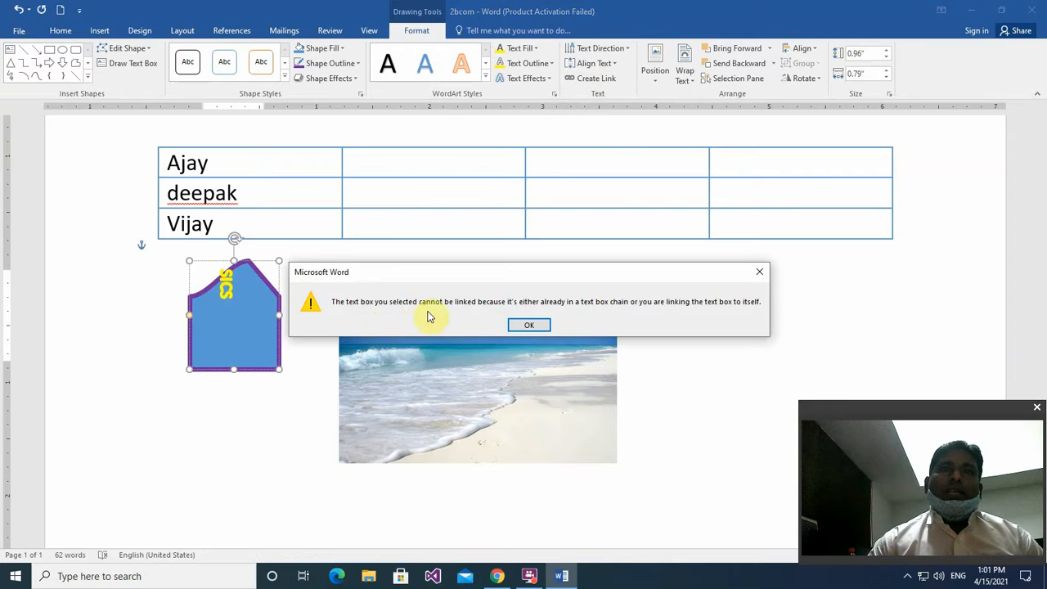
{"action": "left_click", "coordinate": [522, 325]}
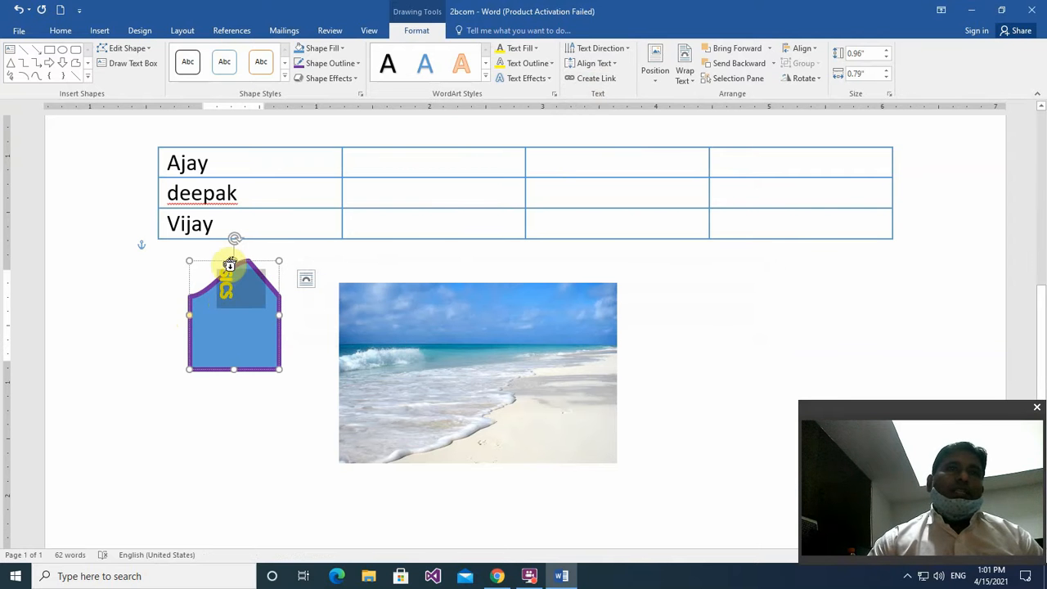
{"action": "left_click", "coordinate": [597, 79]}
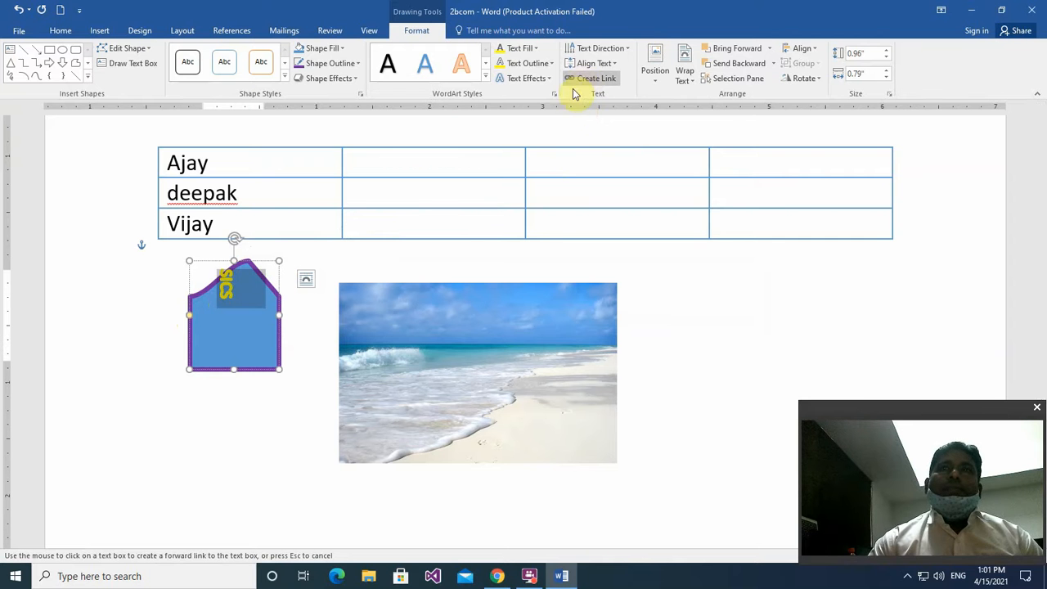
{"action": "left_click", "coordinate": [228, 292]}
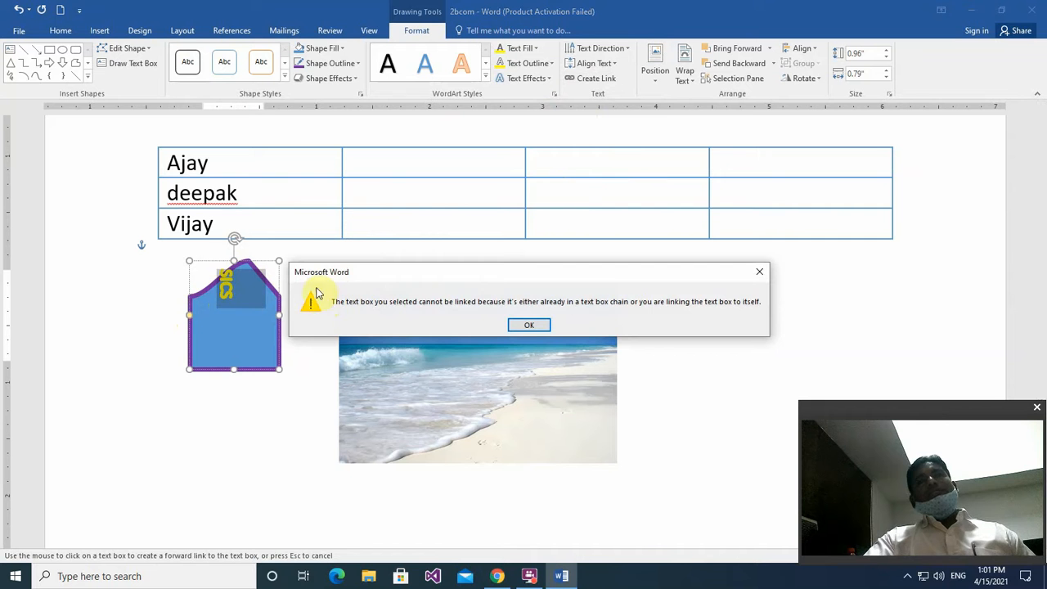
{"action": "left_click", "coordinate": [519, 326]}
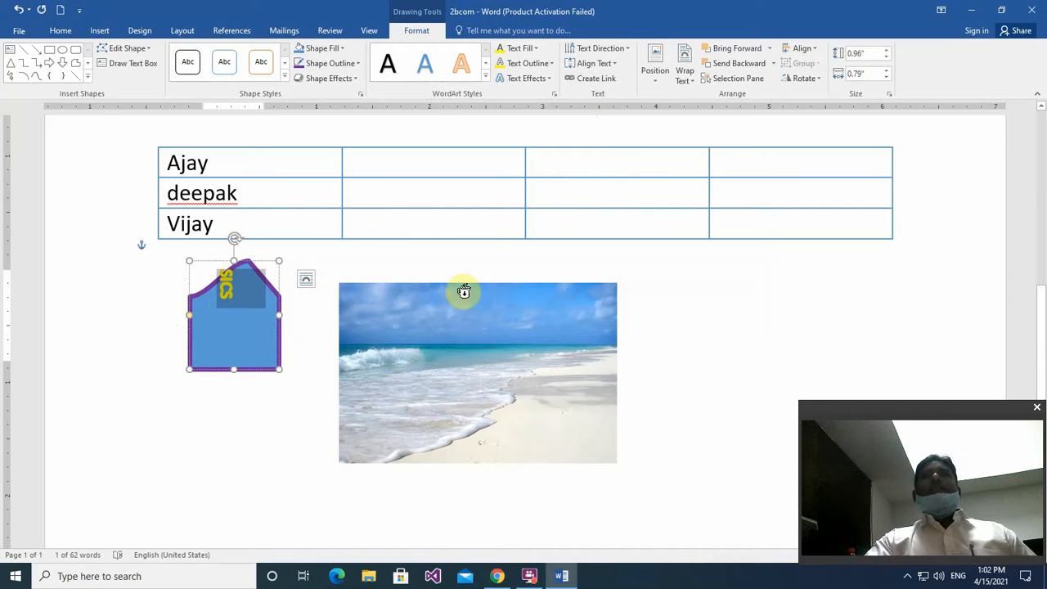
Try to link the SICS text box to the blank page area beside the beach picture
{"action": "left_click", "coordinate": [599, 79]}
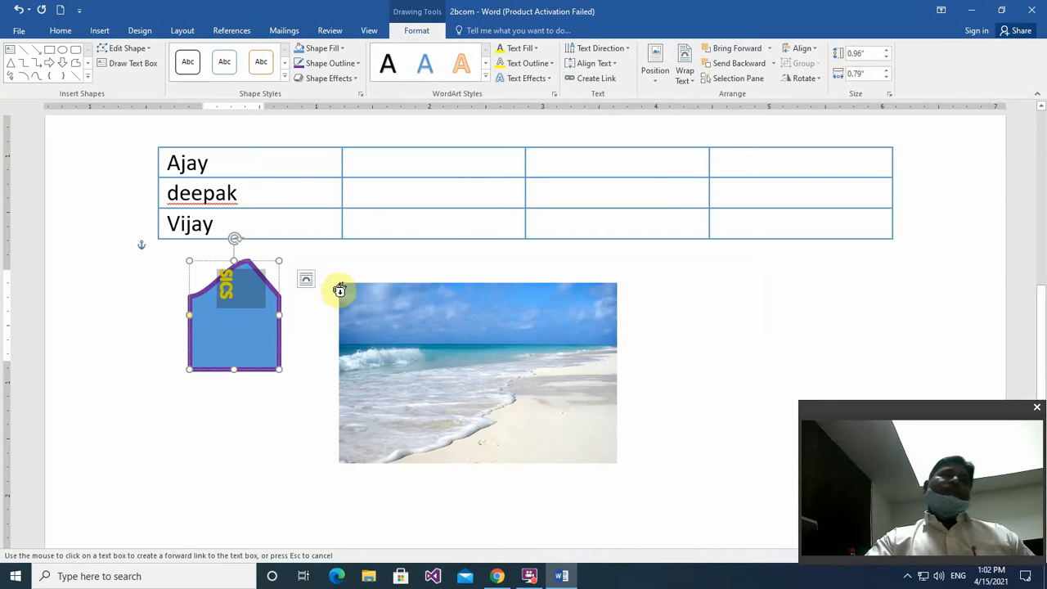
{"action": "left_click", "coordinate": [690, 352]}
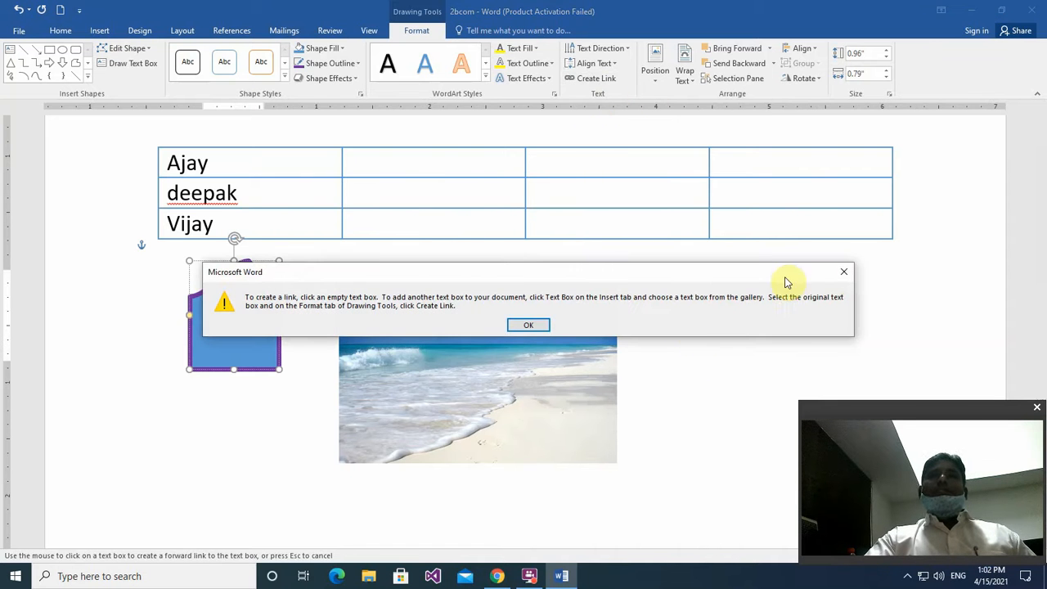
{"action": "left_click", "coordinate": [843, 272]}
Examine the position and text wrapping options for the SICS shape, leaving them unapplied, and place the cursor below the beach picture
{"action": "left_click", "coordinate": [654, 84]}
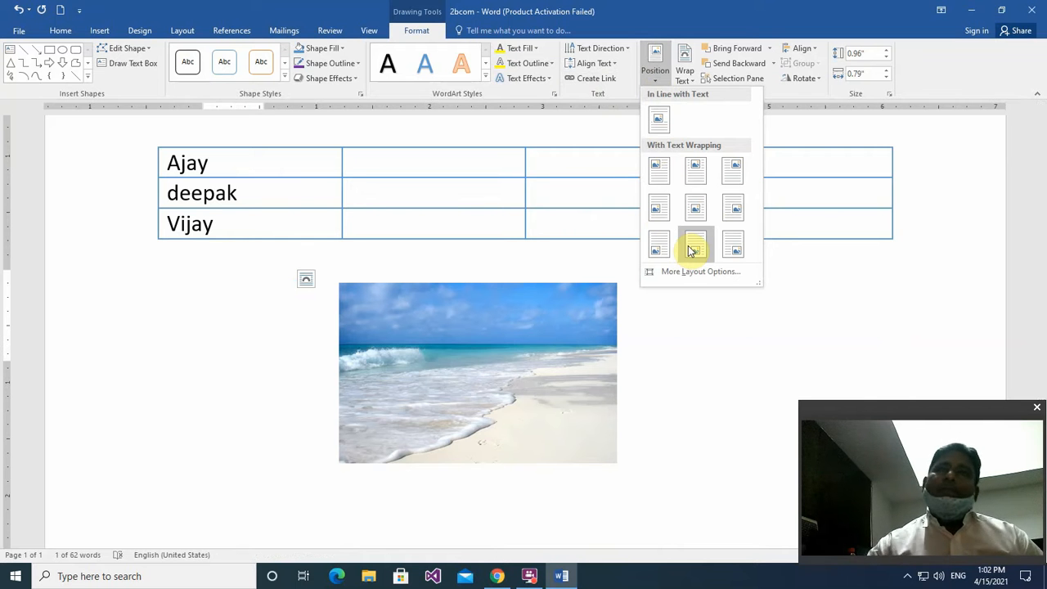
{"action": "left_click", "coordinate": [577, 247]}
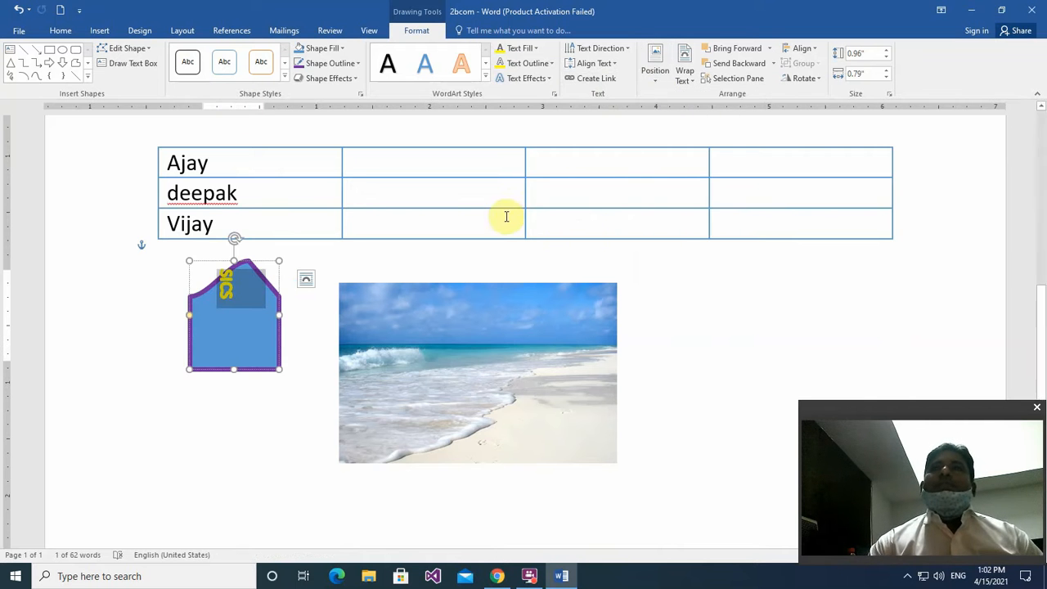
{"action": "left_click", "coordinate": [685, 75]}
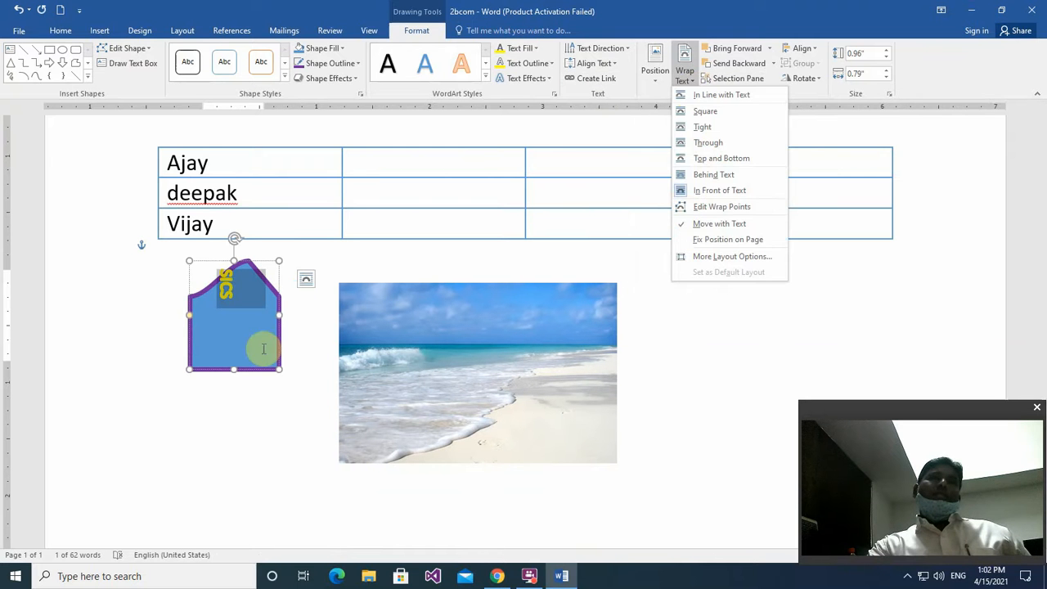
{"action": "left_click", "coordinate": [199, 430]}
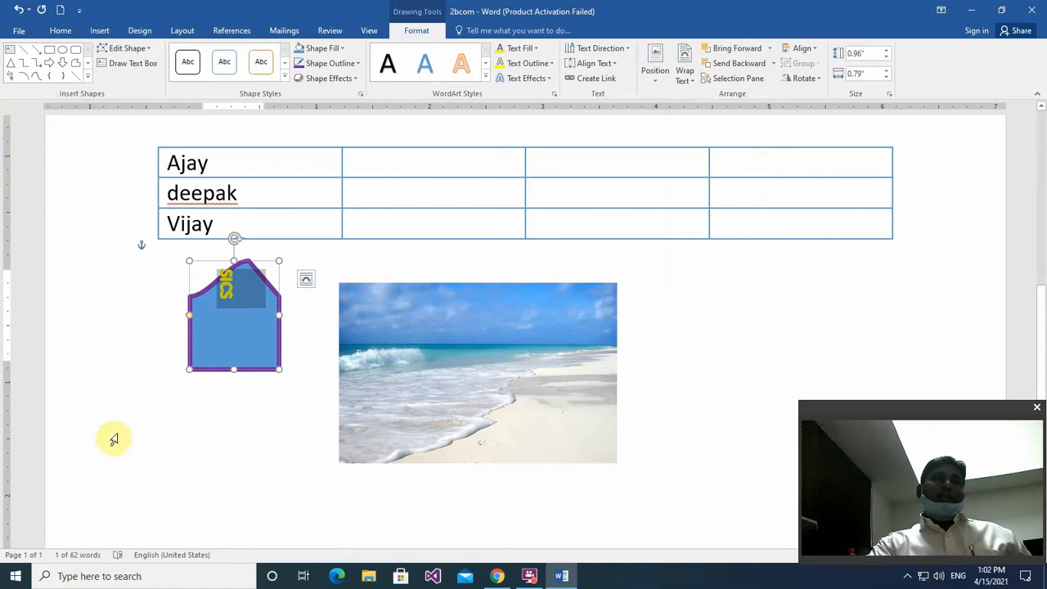
{"action": "left_click", "coordinate": [112, 369]}
{"action": "left_click", "coordinate": [289, 501]}
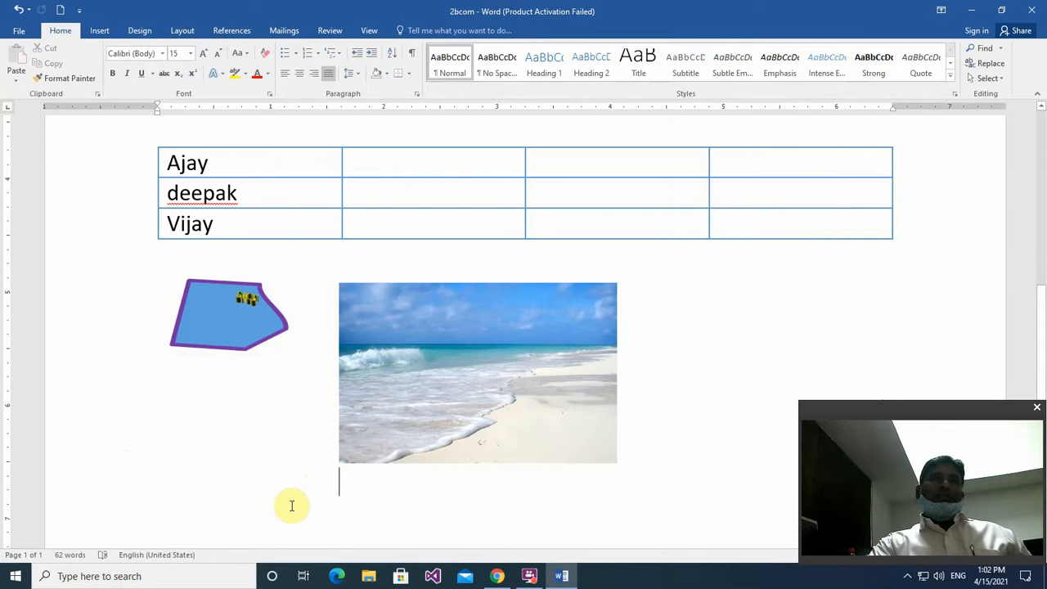
Draw a right block arrow about 0.36" wide and 0.17" high below the SICS shape
{"action": "left_click", "coordinate": [100, 32]}
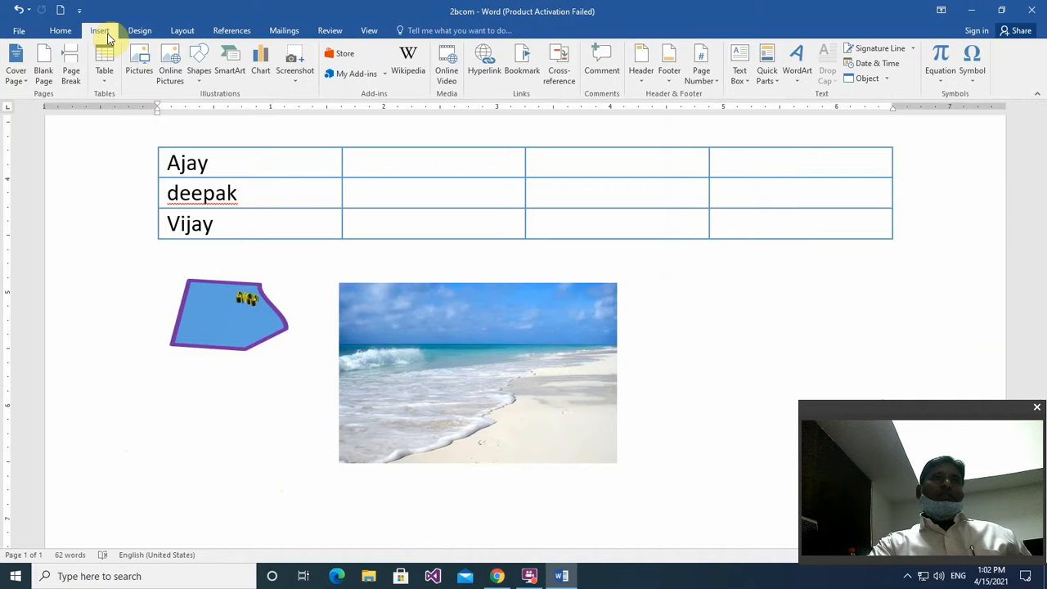
{"action": "left_click", "coordinate": [202, 81]}
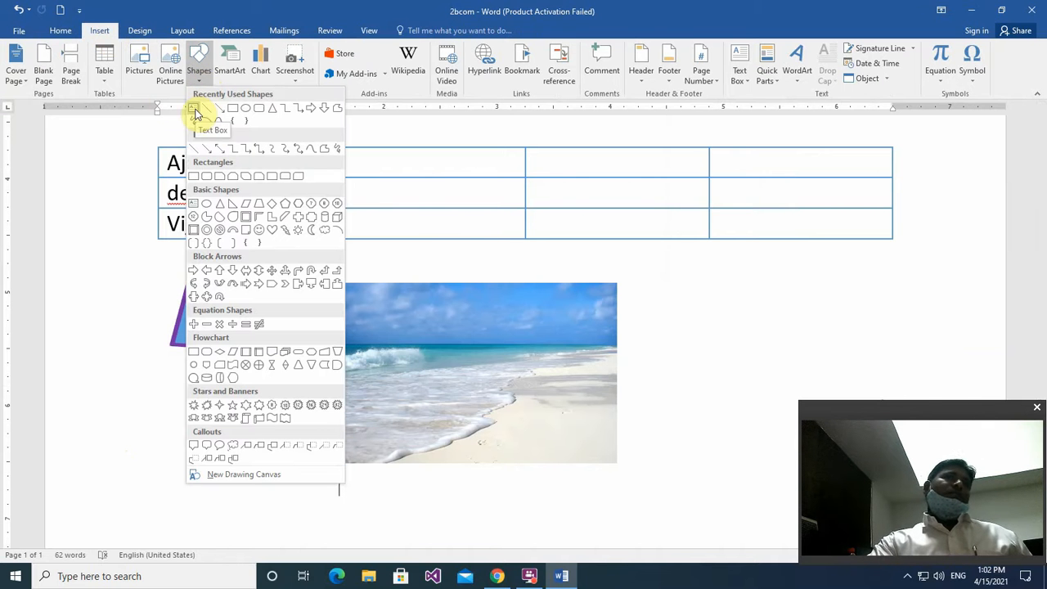
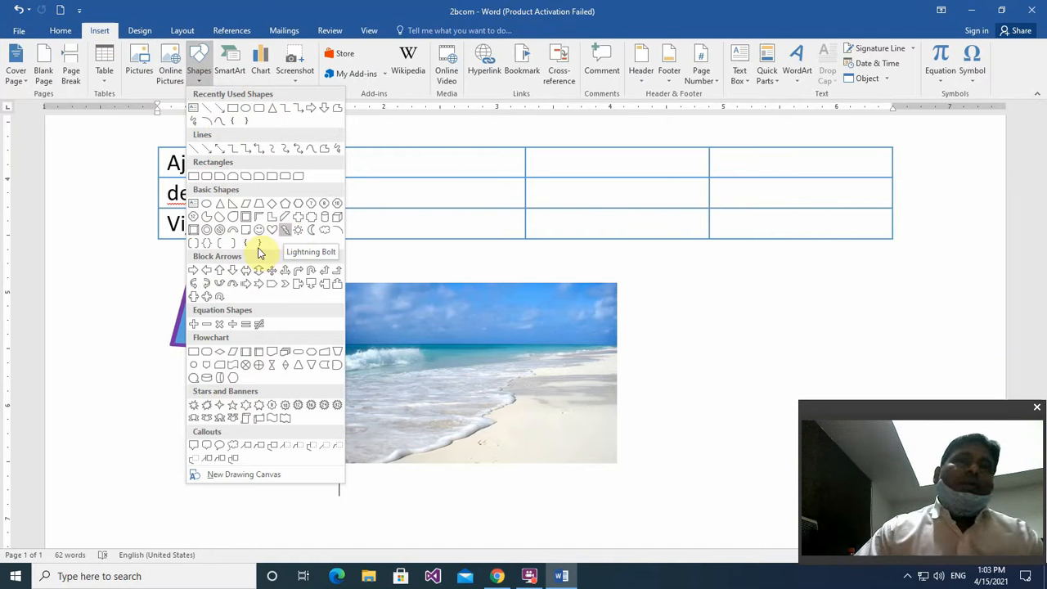
{"action": "left_click", "coordinate": [195, 272]}
{"action": "left_click_drag", "start_coordinate": [166, 422], "coordinate": [209, 438]}
{"action": "left_click", "coordinate": [274, 446]}
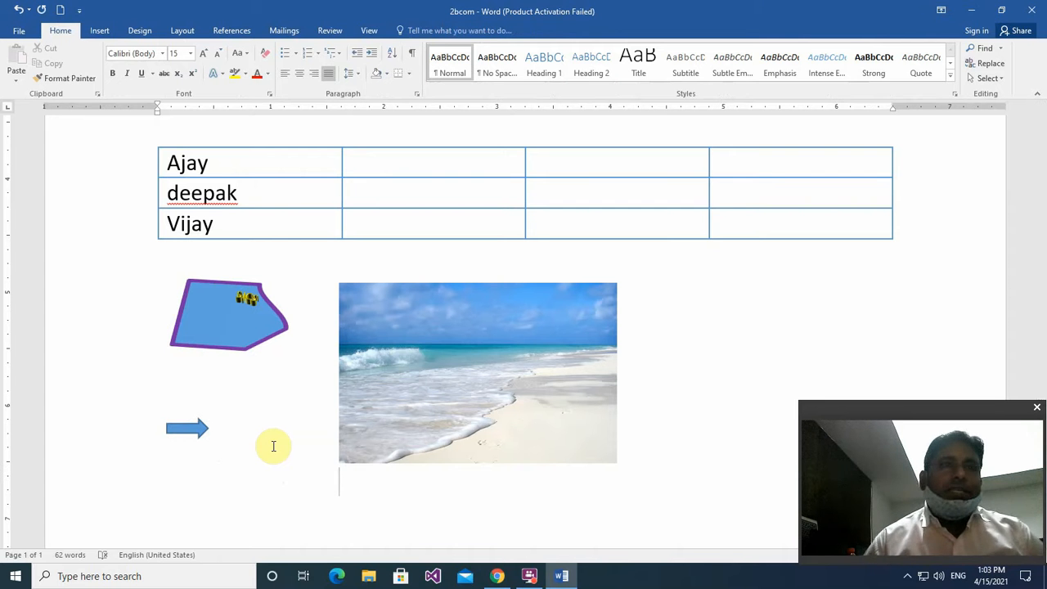
Apply the first Warp transform text effect in the fifth row to the block arrow
{"action": "left_click", "coordinate": [184, 431]}
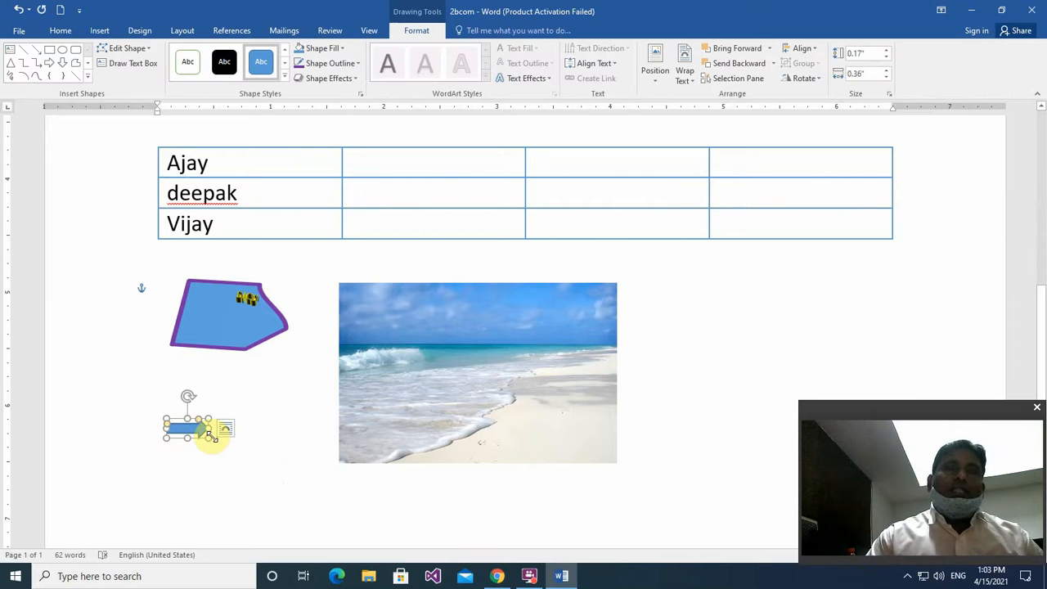
{"action": "left_click", "coordinate": [523, 78]}
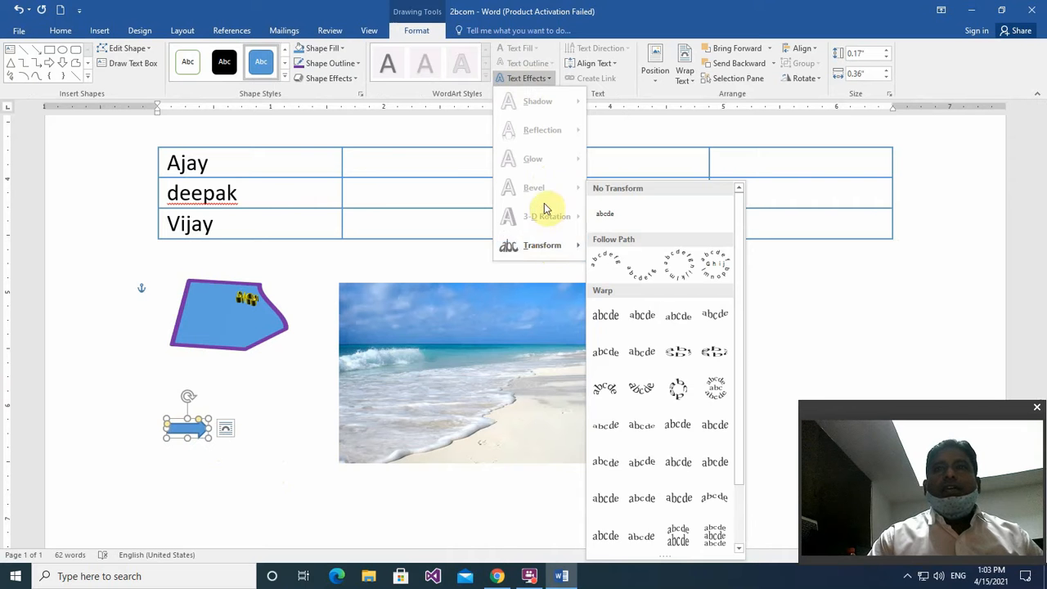
{"action": "mouse_move", "coordinate": [542, 242]}
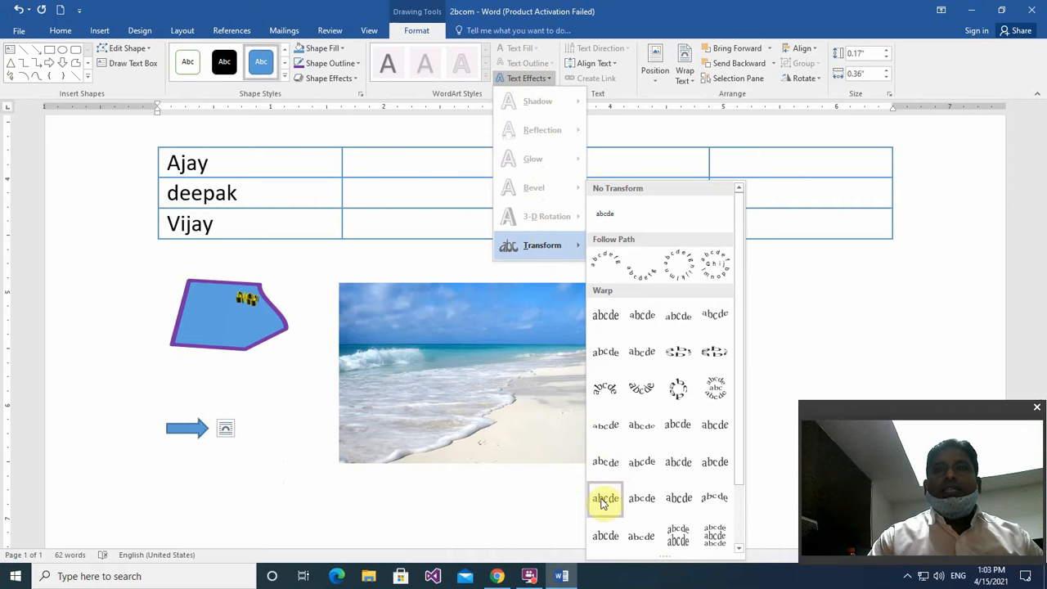
{"action": "left_click", "coordinate": [608, 470]}
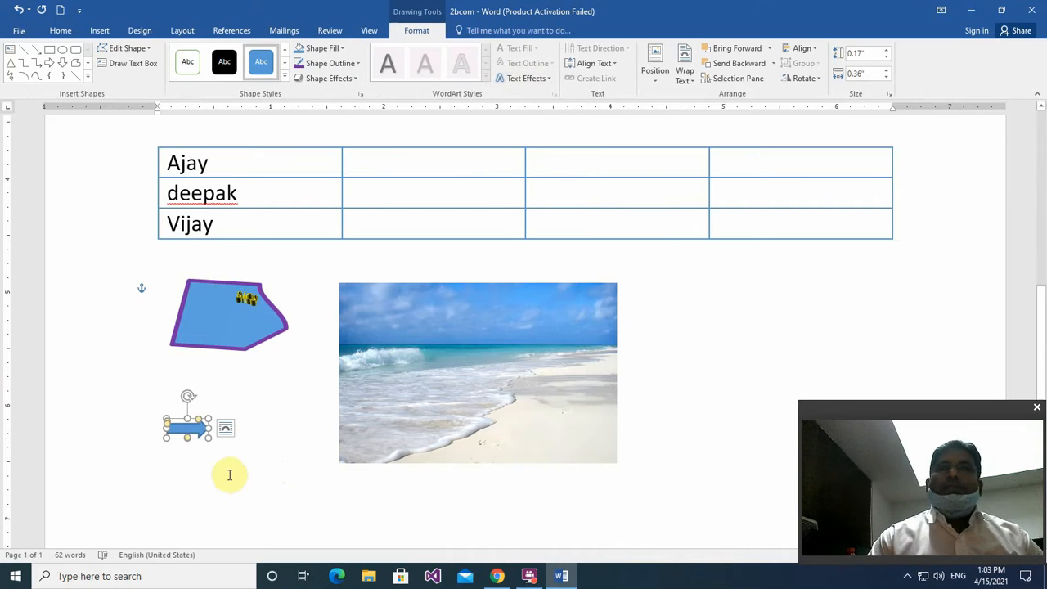
Examine the vertical text alignment options for the block arrow without choosing one, and deselect the arrow
{"action": "left_click", "coordinate": [204, 452]}
{"action": "left_click", "coordinate": [189, 428]}
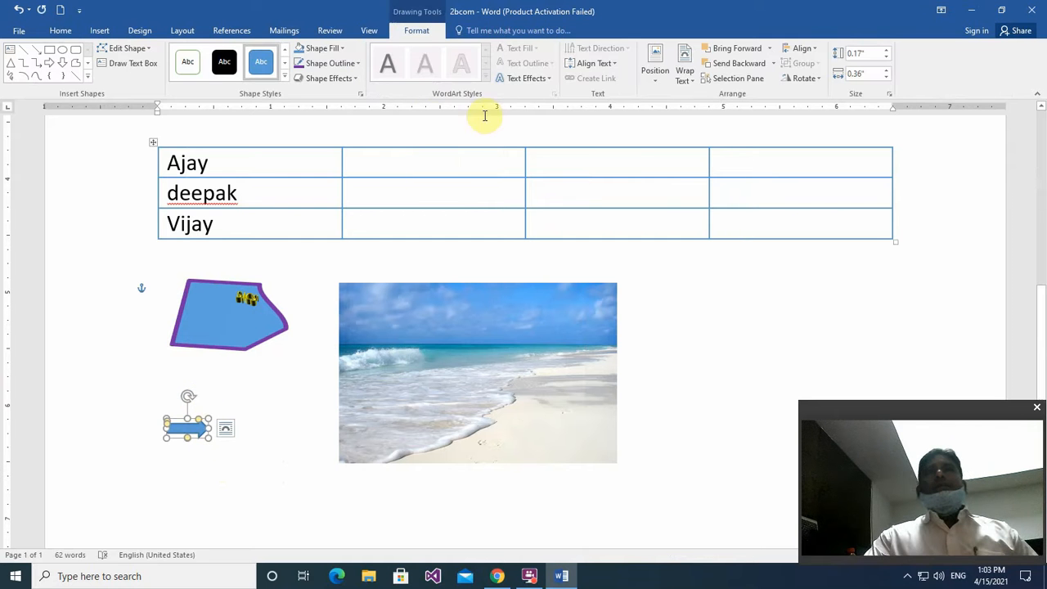
{"action": "left_click", "coordinate": [592, 63]}
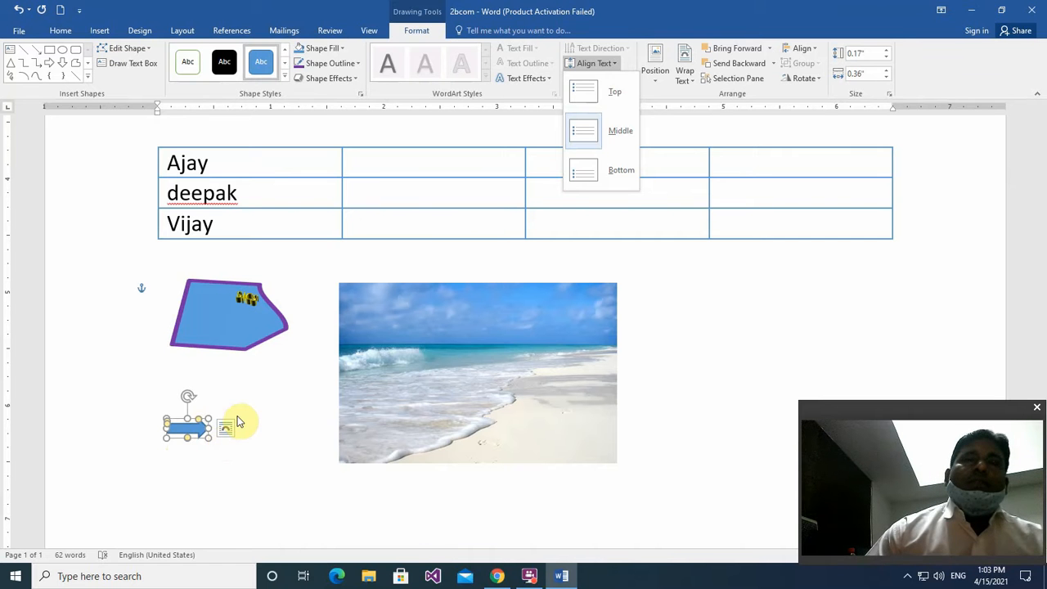
{"action": "left_click", "coordinate": [227, 439]}
{"action": "left_click", "coordinate": [238, 430]}
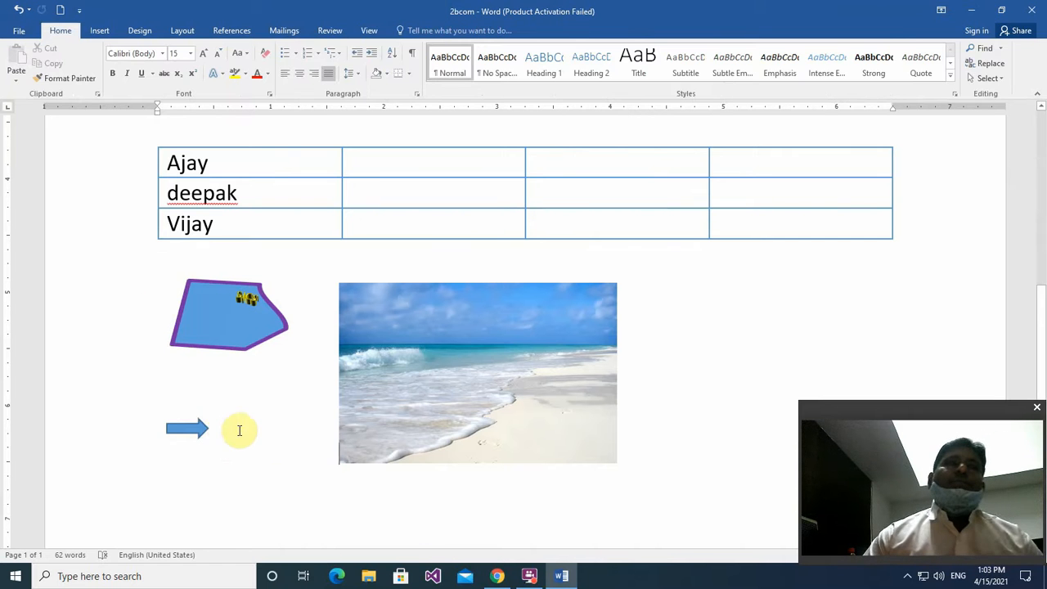
Move the block arrow down to just below the level of the beach picture's lower edge and deselect it
{"action": "left_click", "coordinate": [172, 429]}
{"action": "left_click_drag", "start_coordinate": [176, 432], "coordinate": [203, 513]}
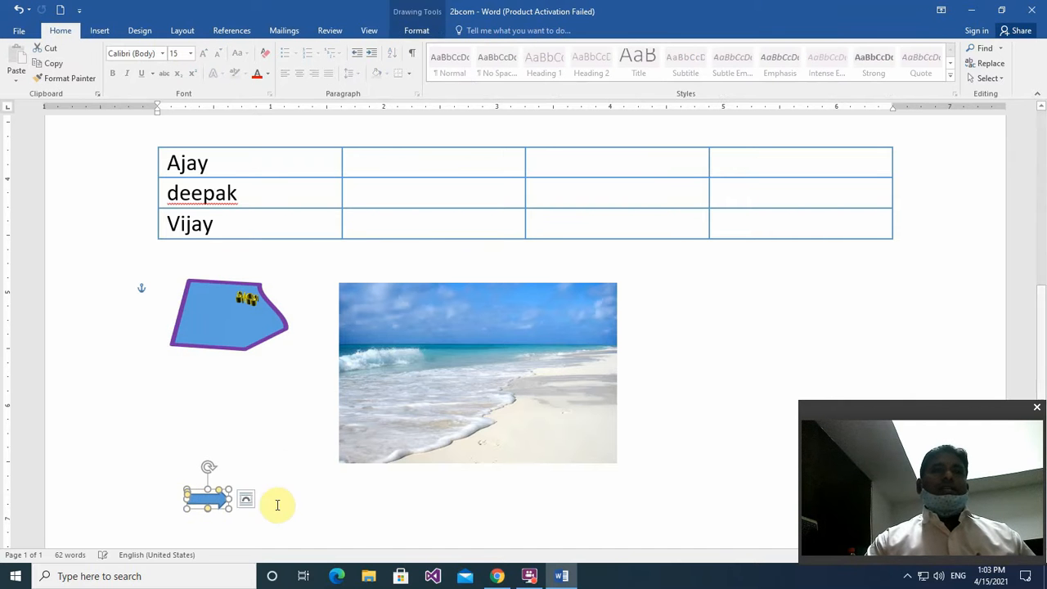
{"action": "left_click", "coordinate": [245, 499]}
{"action": "left_click", "coordinate": [381, 521]}
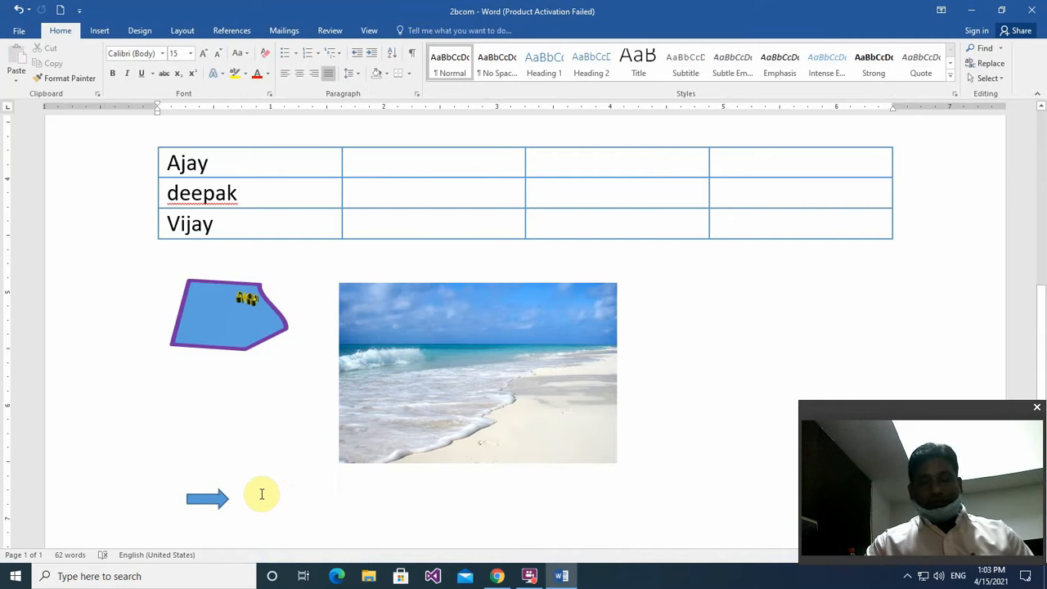
{"action": "left_click", "coordinate": [250, 490]}
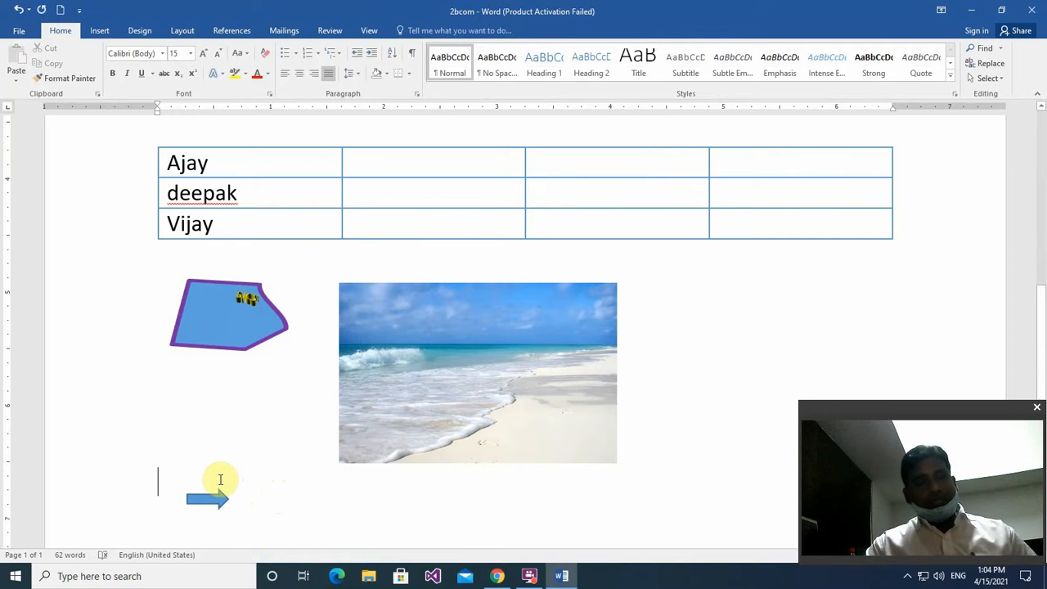
Enter two lines of repeated "gf" filler text, the first below the beach picture and the second below the block arrow
{"action": "type", "text": "gfgfgfgfgfgfgfgfg"}
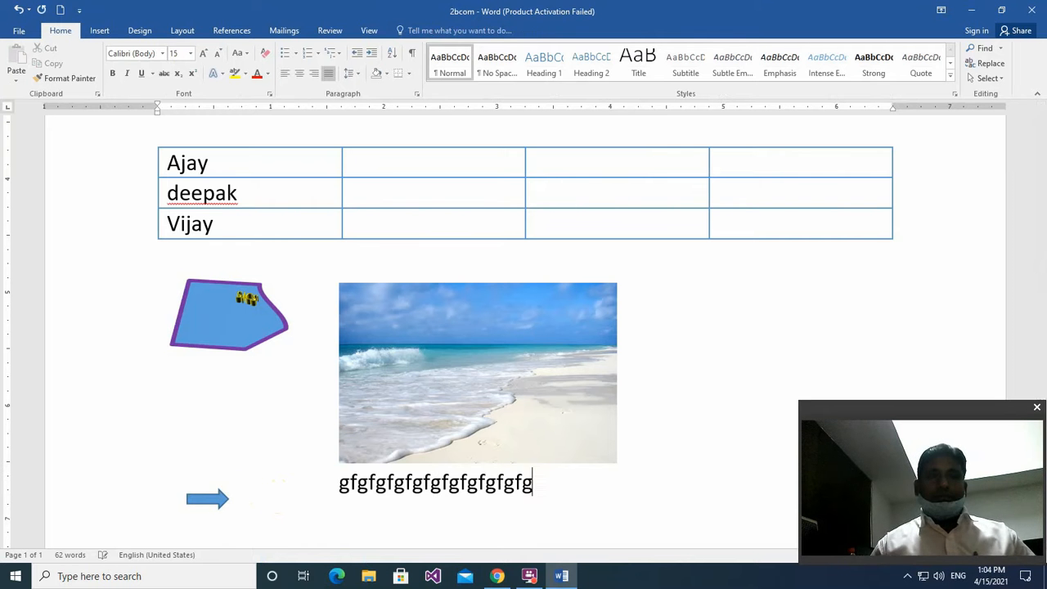
{"action": "type", "text": "fg"}
{"action": "key", "text": "Return"}
{"action": "type", "text": "gfgfgfgfgfgf"}
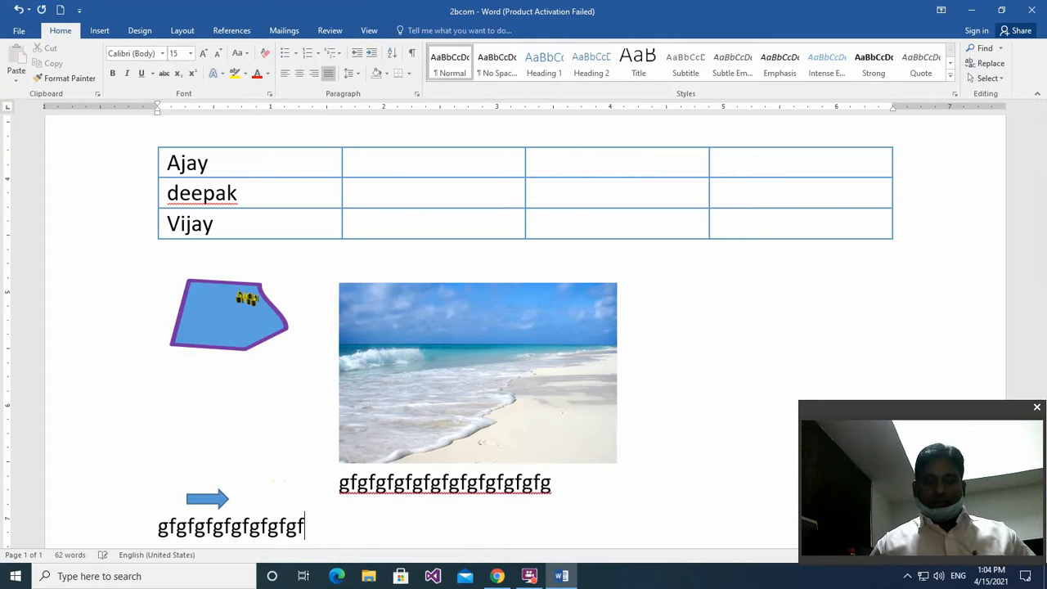
{"action": "type", "text": "gfgfgfgfgfgfgfg"}
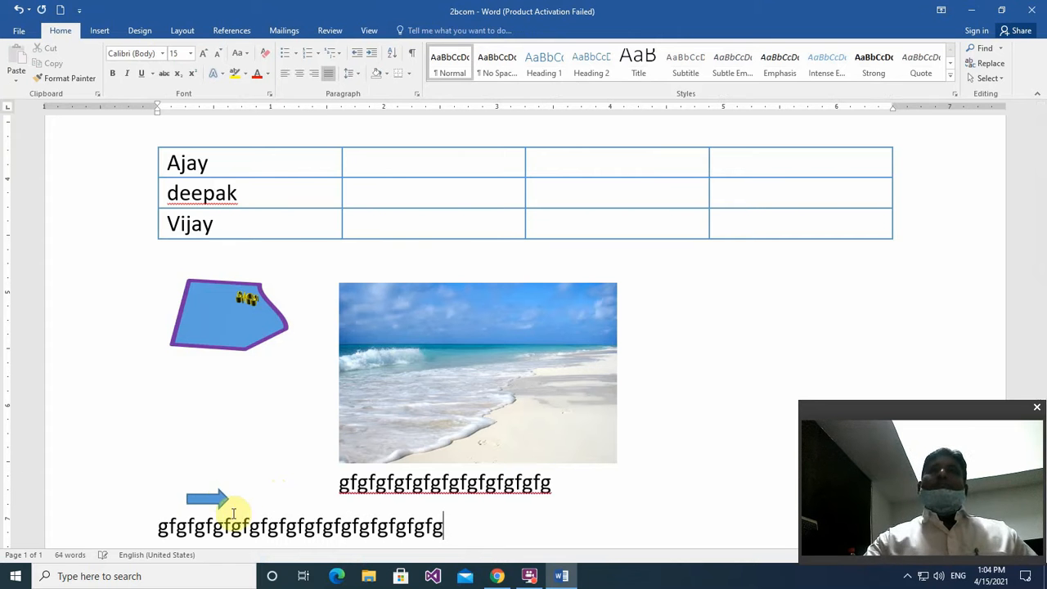
Set the block arrow's vertical text alignment to Top
{"action": "left_click", "coordinate": [195, 501]}
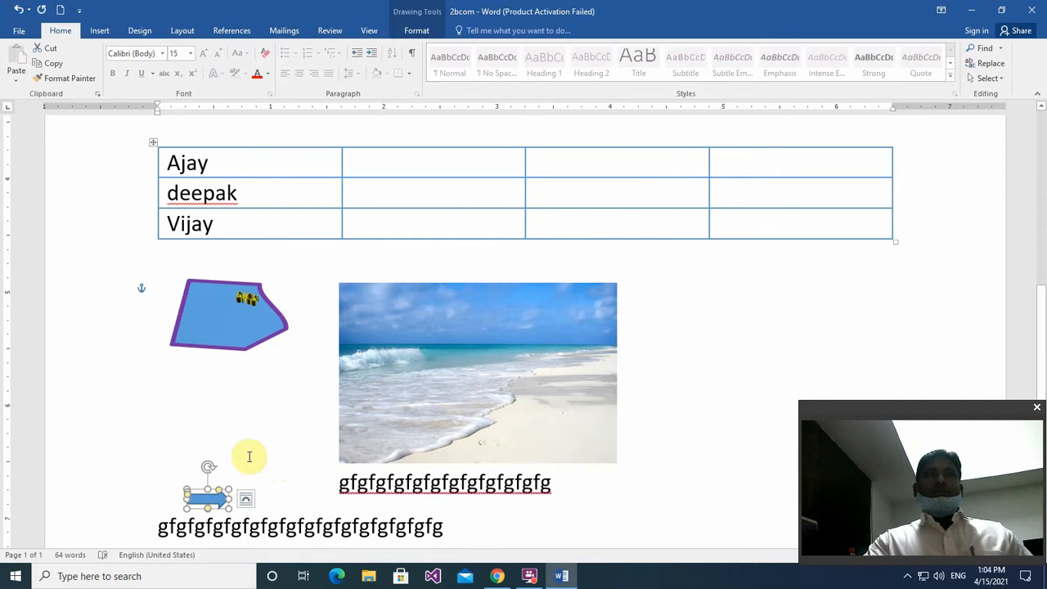
{"action": "double_click", "coordinate": [227, 496]}
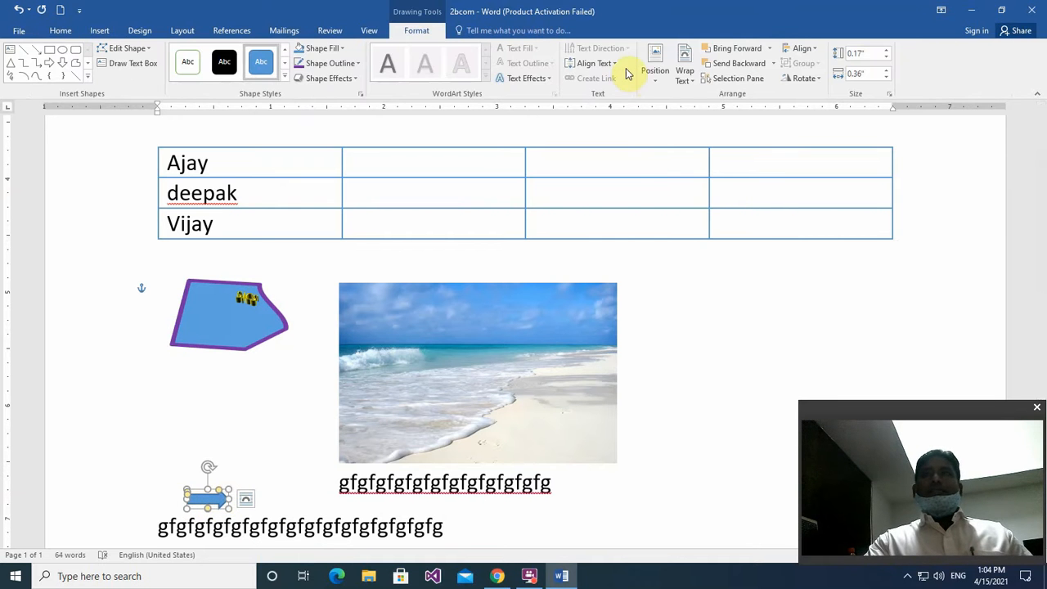
{"action": "left_click", "coordinate": [596, 63]}
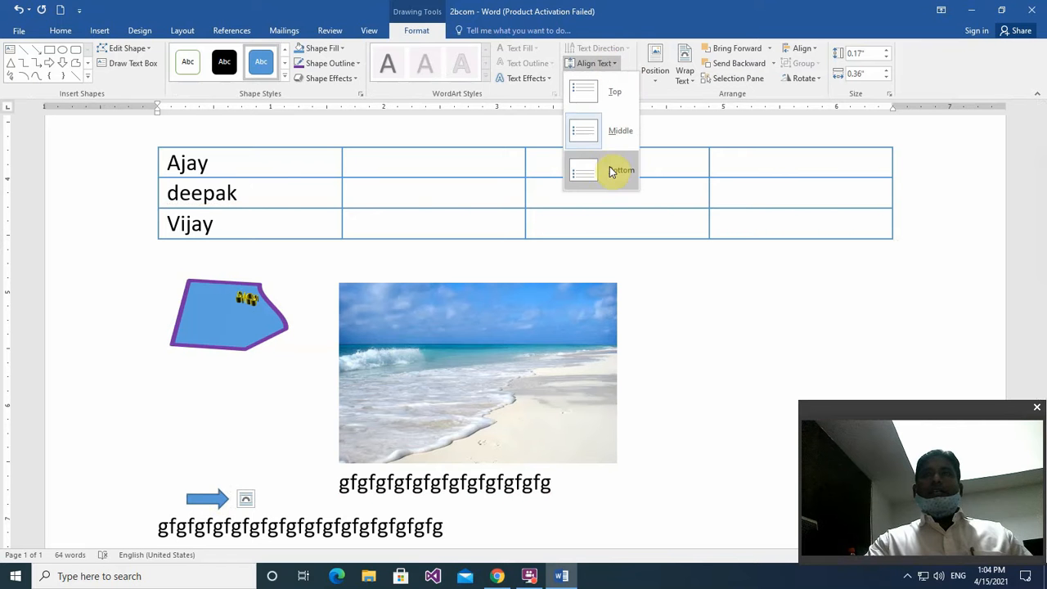
{"action": "left_click", "coordinate": [606, 96]}
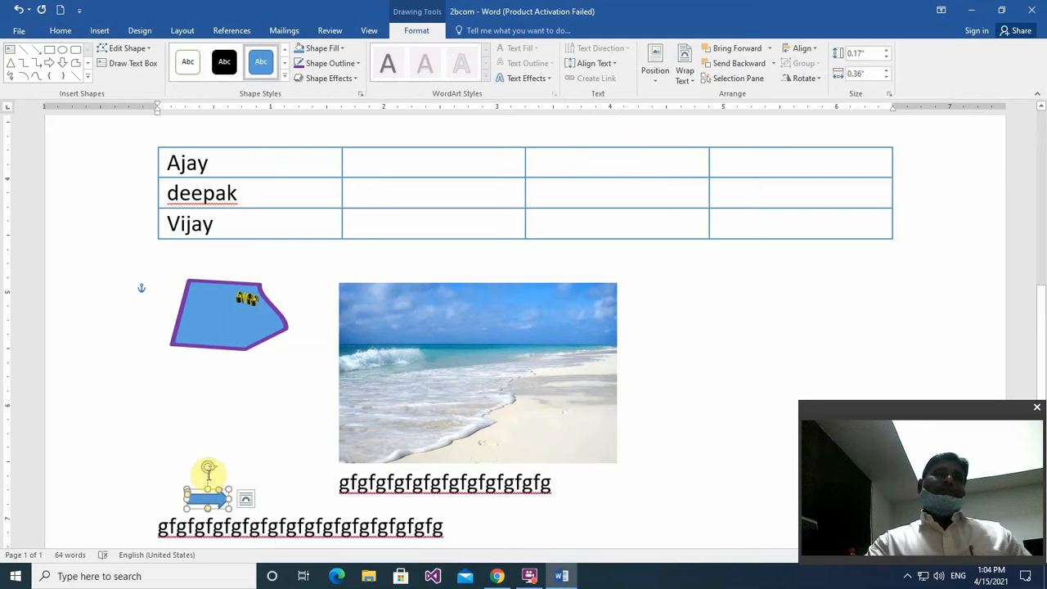
Move the block arrow to just before the first filler text line so it points at the text, and deselect it
{"action": "left_click_drag", "start_coordinate": [206, 495], "coordinate": [305, 482]}
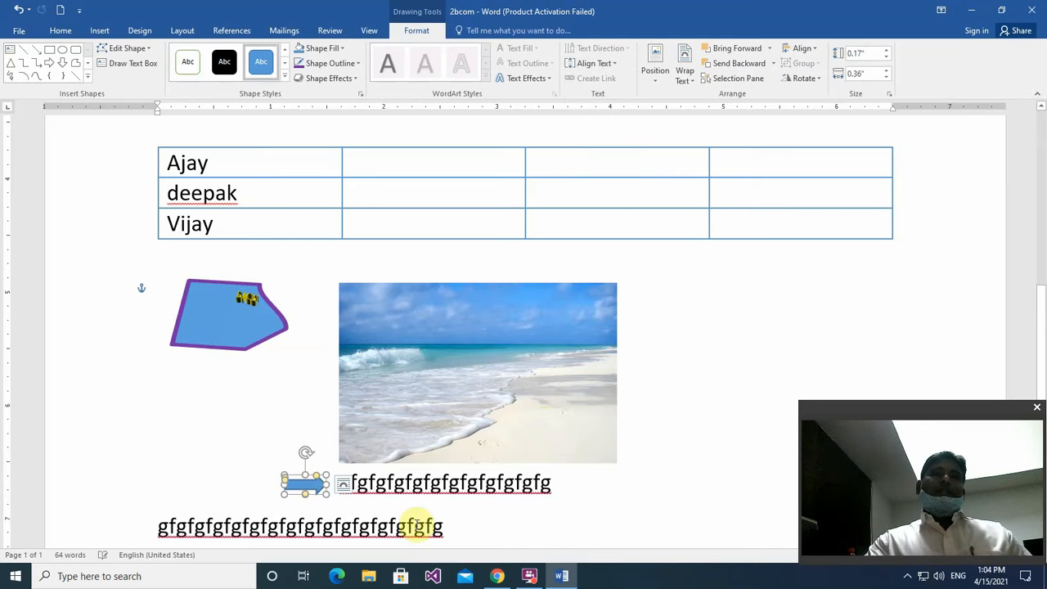
{"action": "left_click", "coordinate": [521, 528]}
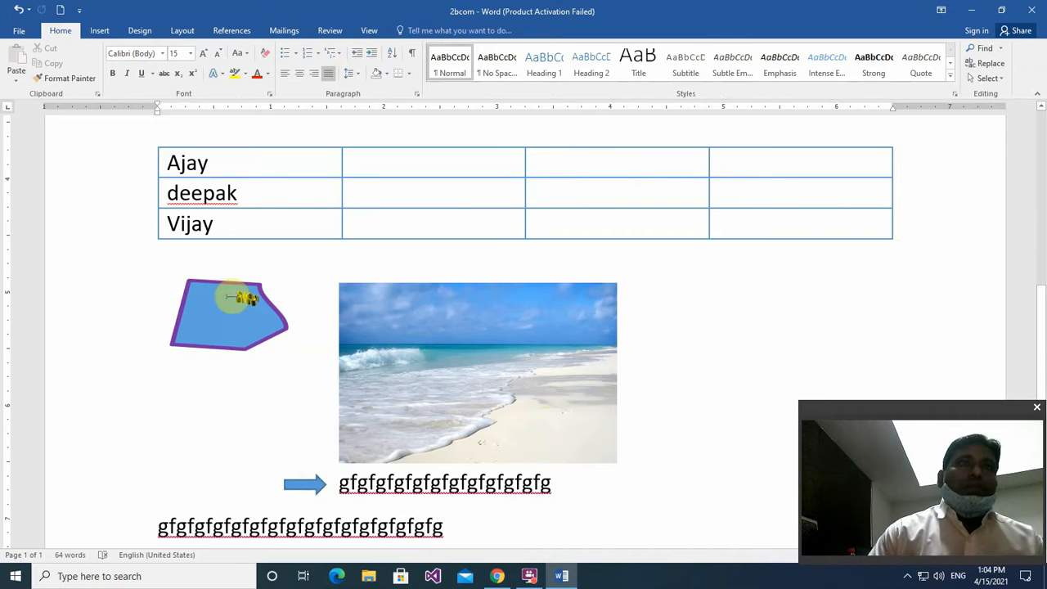
{"action": "left_click", "coordinate": [316, 483]}
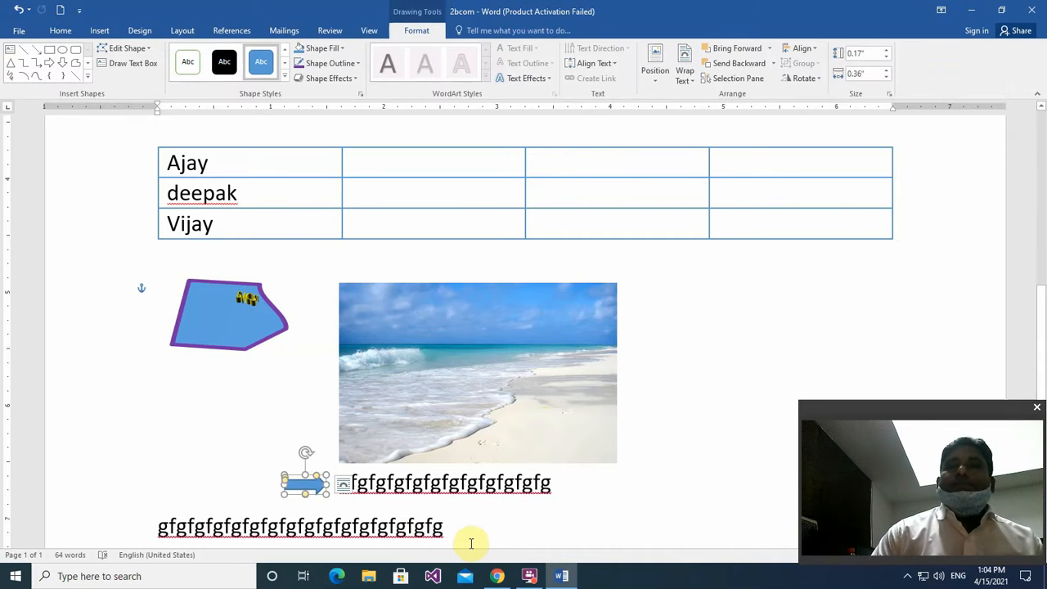
{"action": "scroll", "coordinate": [477, 505], "scroll_direction": "down", "scroll_amount": 1}
{"action": "scroll", "coordinate": [477, 505], "scroll_direction": "down", "scroll_amount": 1}
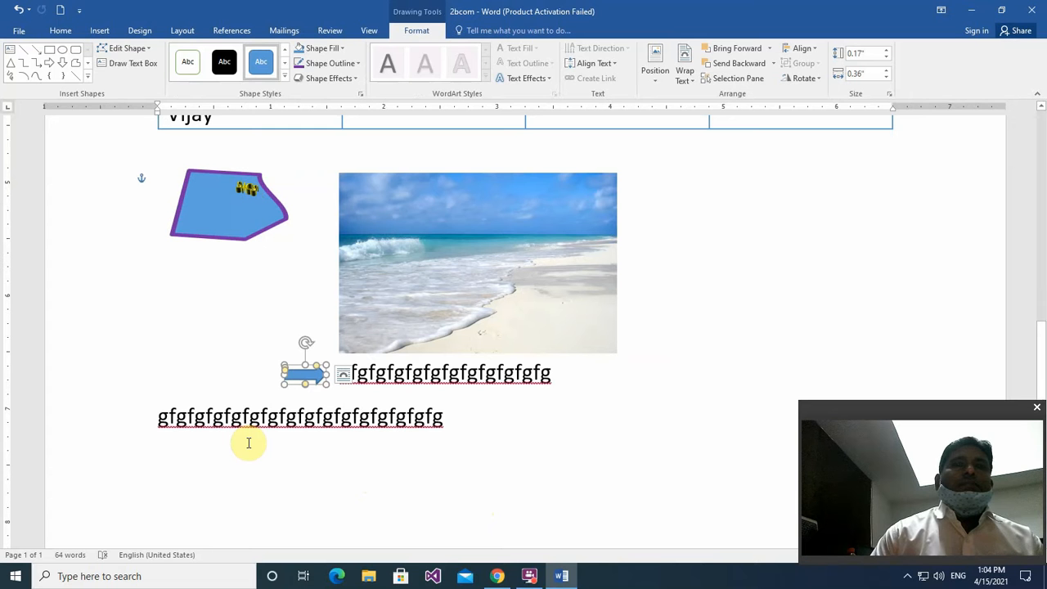
{"action": "left_click", "coordinate": [463, 444]}
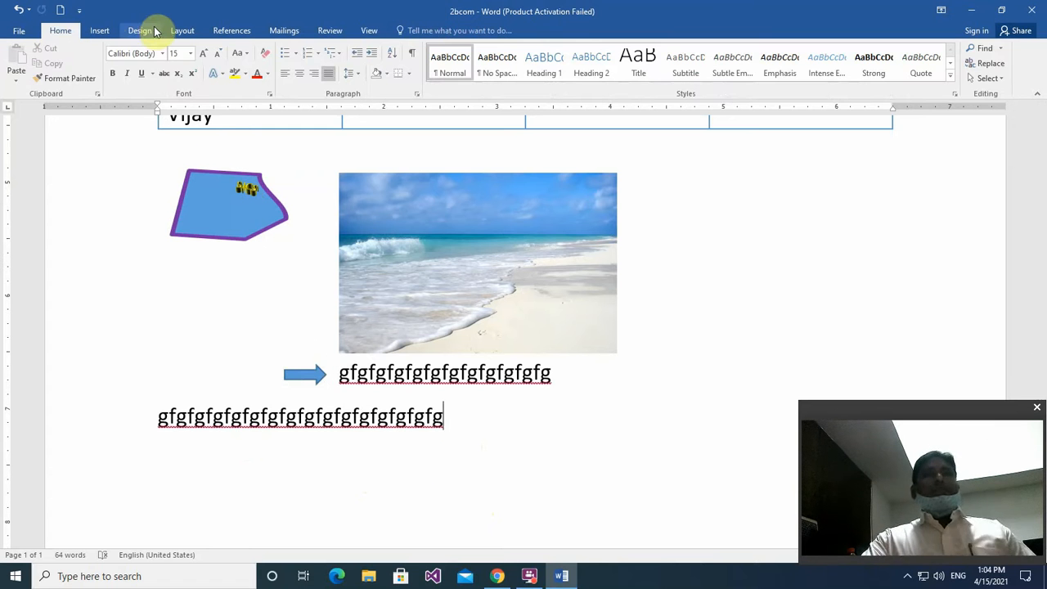
Draw a cloud thought callout about 0.98" wide and 1.12" high below the filler text and enter "sics" in it
{"action": "left_click", "coordinate": [98, 31]}
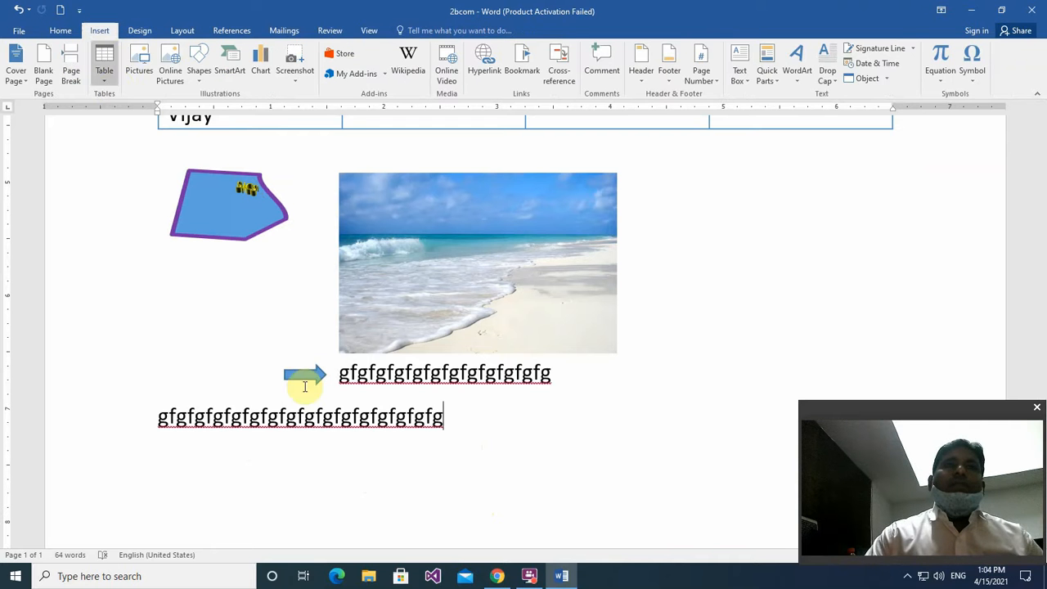
{"action": "left_click", "coordinate": [197, 76]}
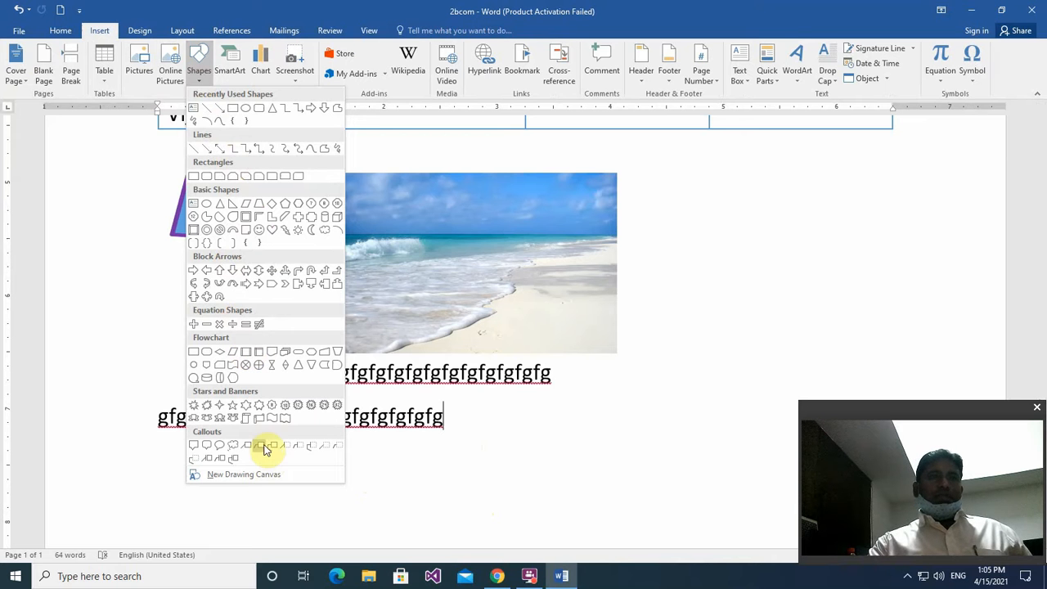
{"action": "left_click", "coordinate": [233, 451]}
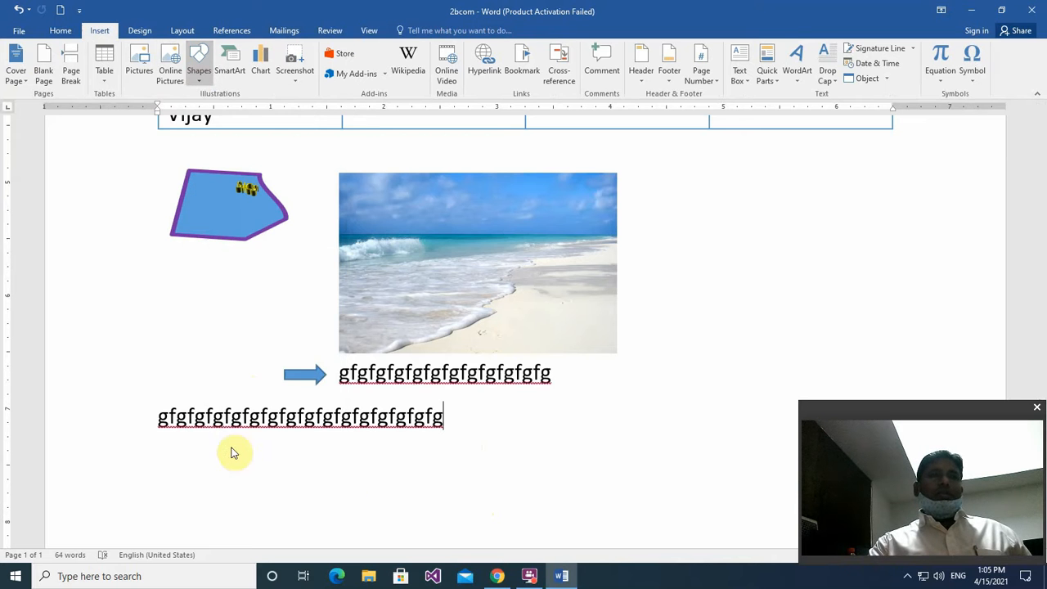
{"action": "scroll", "coordinate": [250, 393], "scroll_direction": "down", "scroll_amount": 4}
{"action": "mouse_move", "coordinate": [280, 356]}
{"action": "left_mouse_down"}
{"action": "mouse_move", "coordinate": [304, 420]}
{"action": "mouse_move", "coordinate": [385, 460]}
{"action": "mouse_move", "coordinate": [391, 484]}
{"action": "left_mouse_up"}
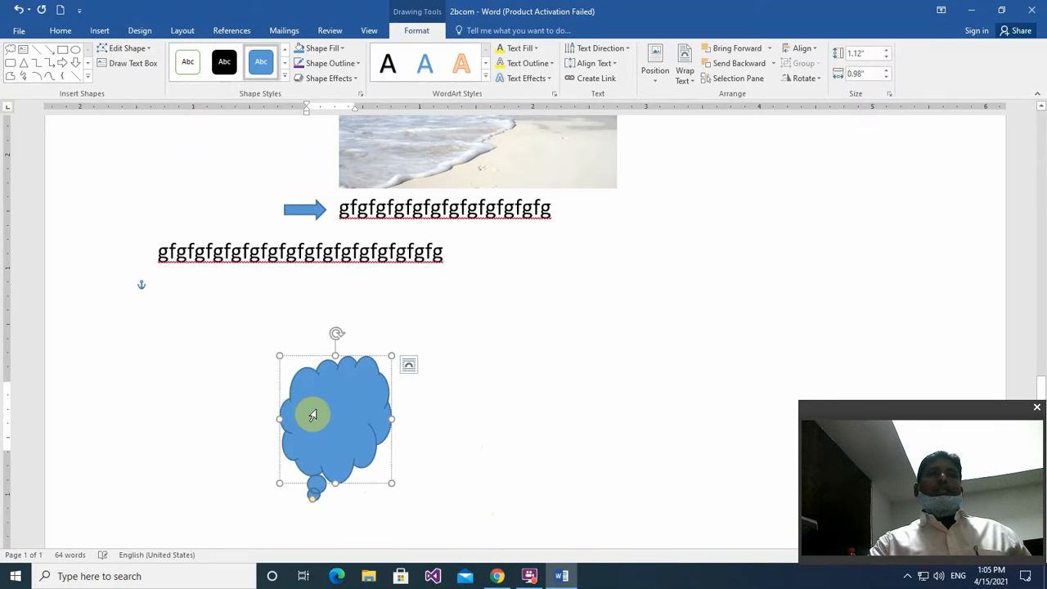
{"action": "type", "text": "sics"}
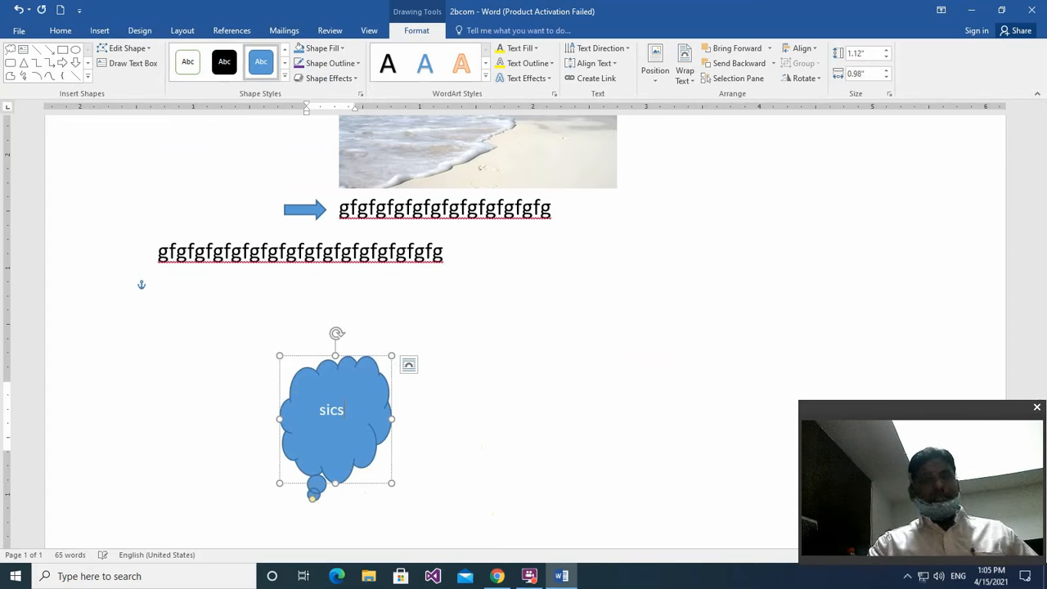
Enlarge the "sics" text in the cloud callout as far as it still fits on one line, and deselect the callout
{"action": "left_click_drag", "start_coordinate": [303, 420], "coordinate": [351, 413]}
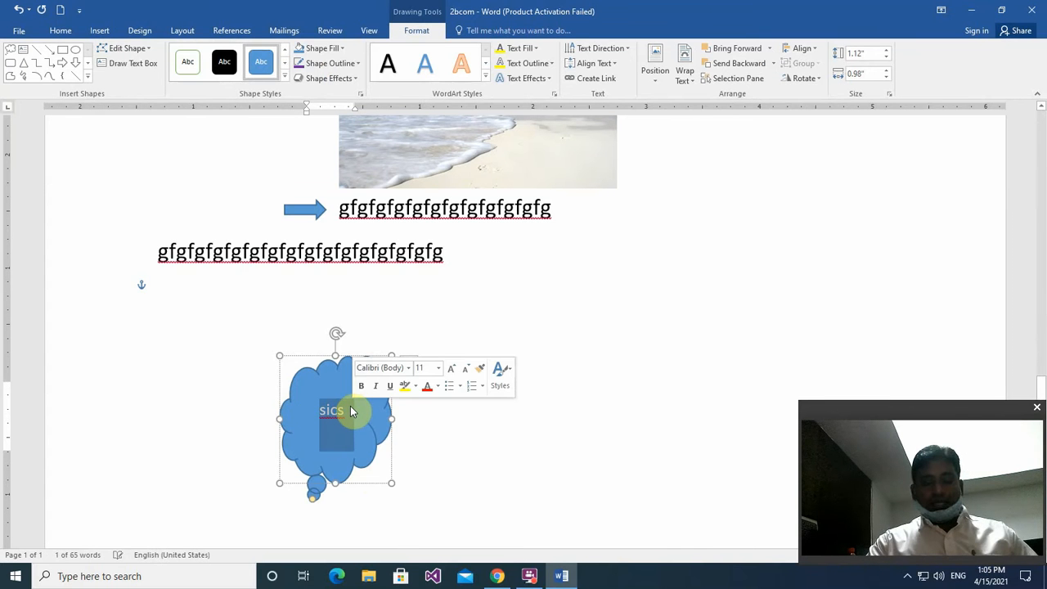
{"action": "key", "text": "ctrl+shift+period"}
{"action": "key", "text": "ctrl+shift+period"}
{"action": "key", "text": "ctrl+shift+period"}
{"action": "key", "text": "ctrl+shift+period"}
{"action": "key", "text": "ctrl+shift+period"}
{"action": "key", "text": "ctrl+shift+period"}
{"action": "key", "text": "ctrl+shift+period"}
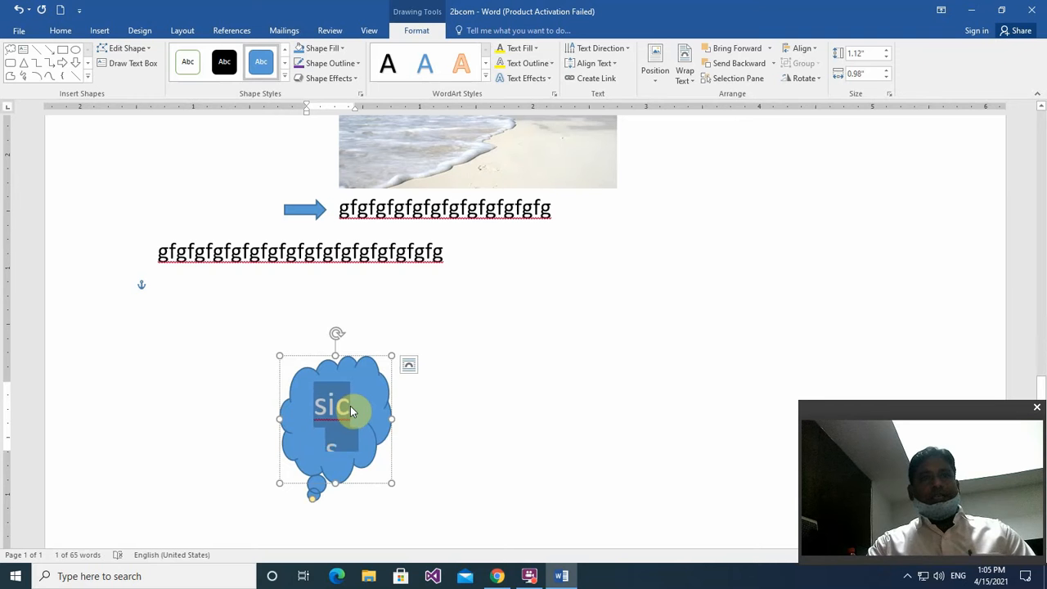
{"action": "key", "text": "ctrl+shift+comma"}
{"action": "key", "text": "ctrl+shift+comma"}
{"action": "key", "text": "ctrl+shift+comma"}
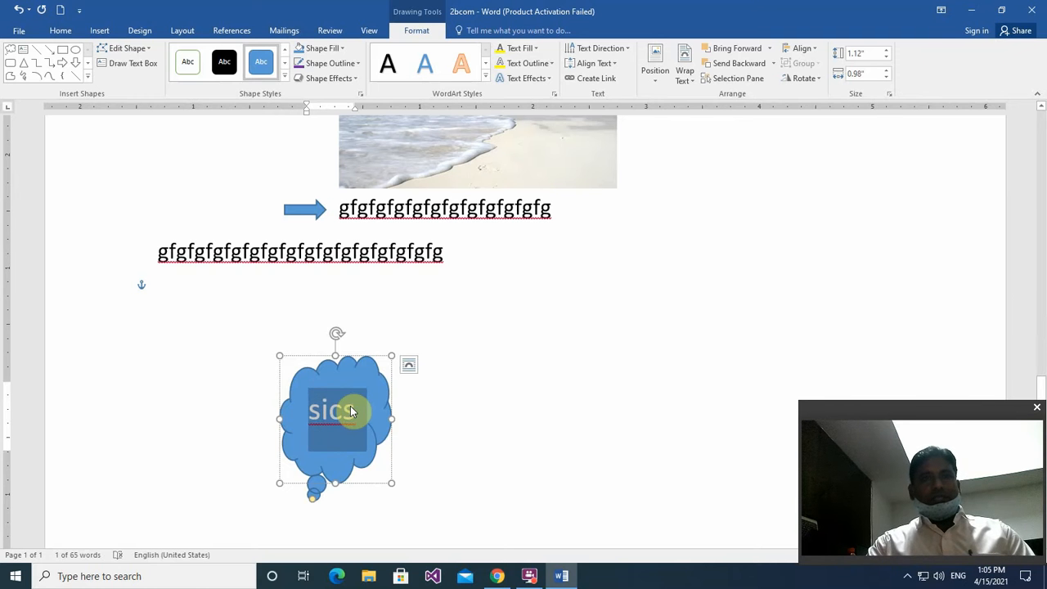
{"action": "left_click", "coordinate": [450, 401]}
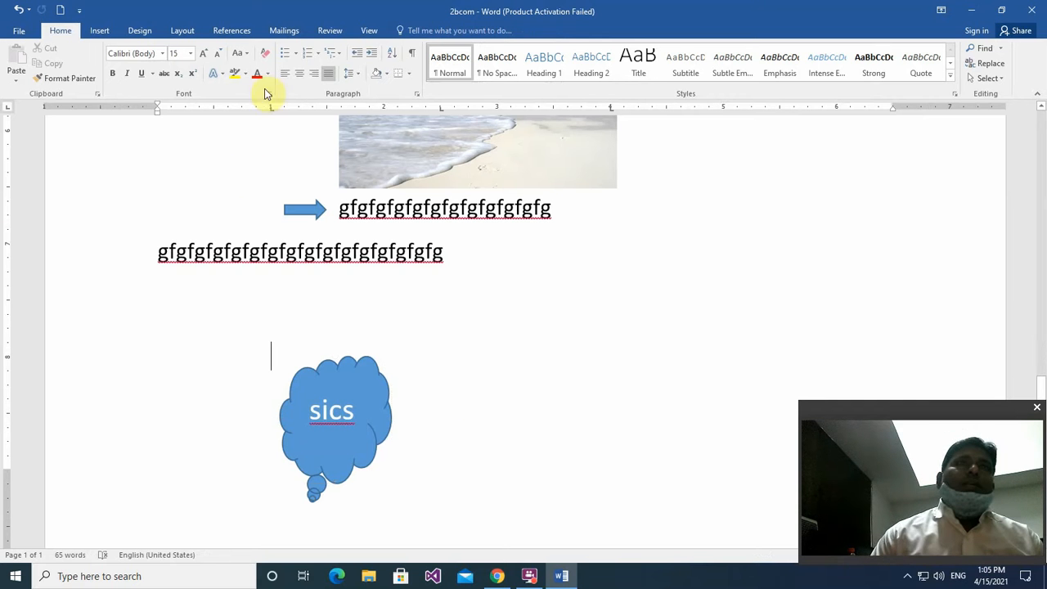
Insert a Basic Block List SmartArt graphic at the cursor
{"action": "left_click", "coordinate": [100, 34]}
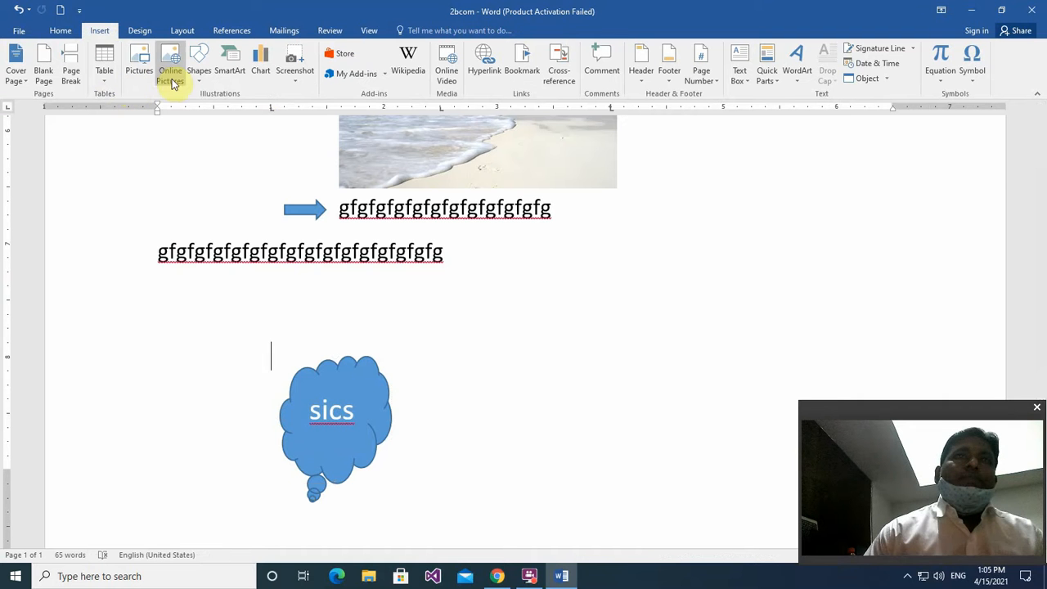
{"action": "left_click", "coordinate": [232, 72]}
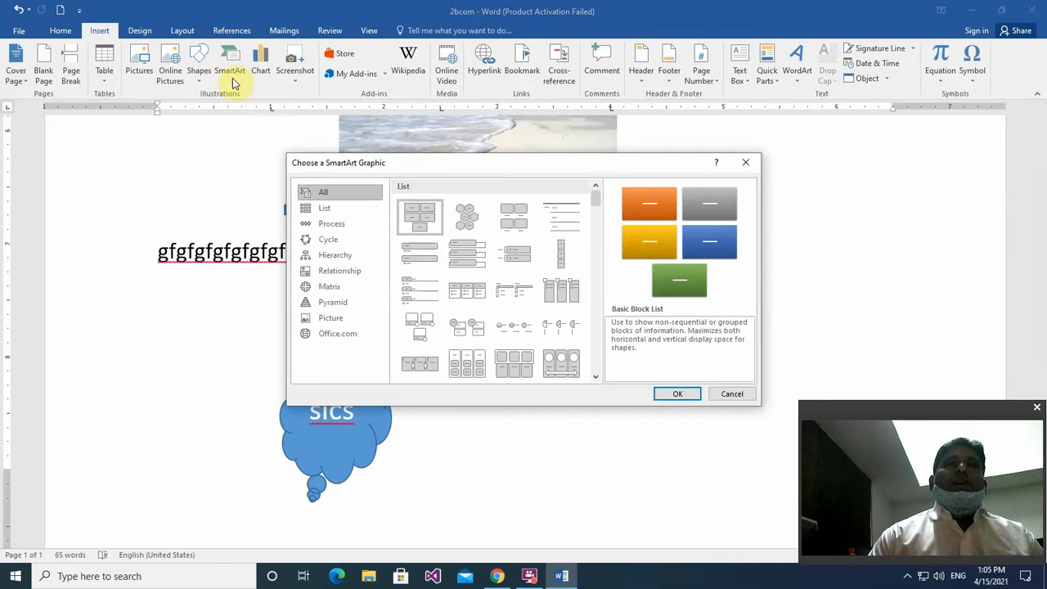
{"action": "left_click", "coordinate": [475, 370]}
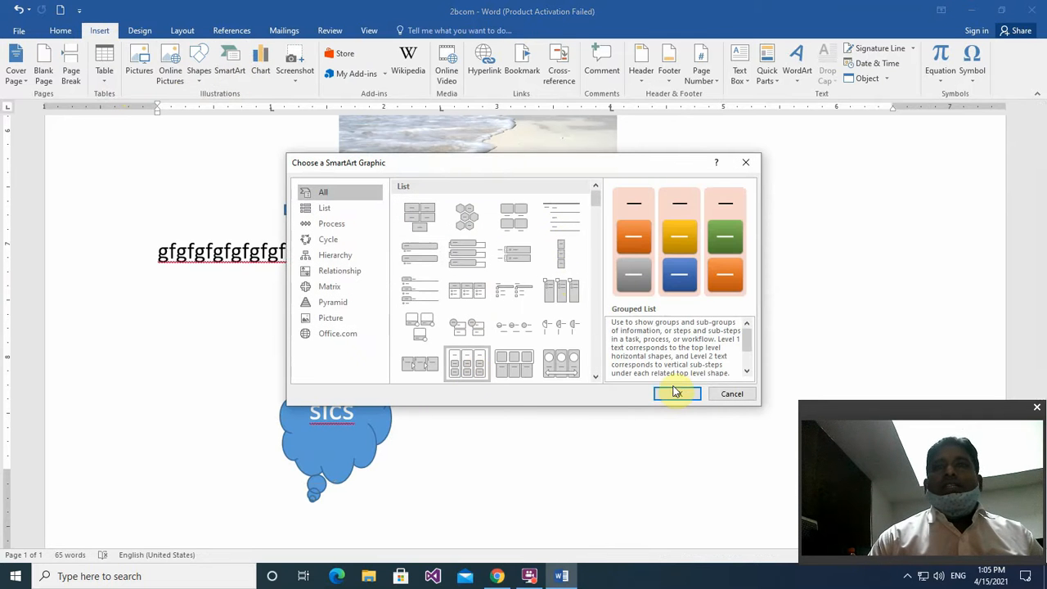
{"action": "left_click", "coordinate": [418, 214]}
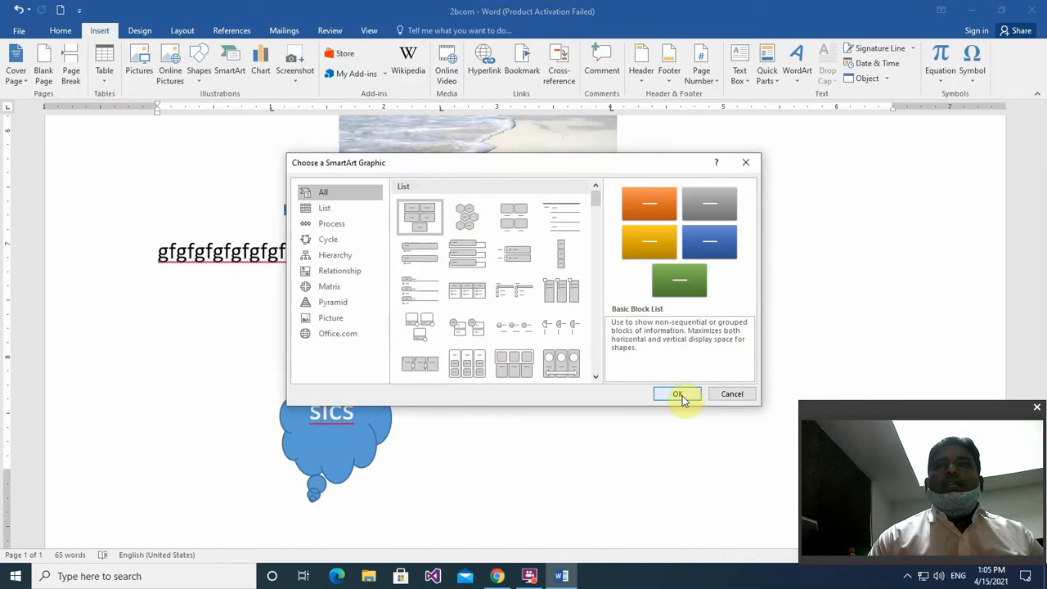
{"action": "left_click", "coordinate": [678, 395]}
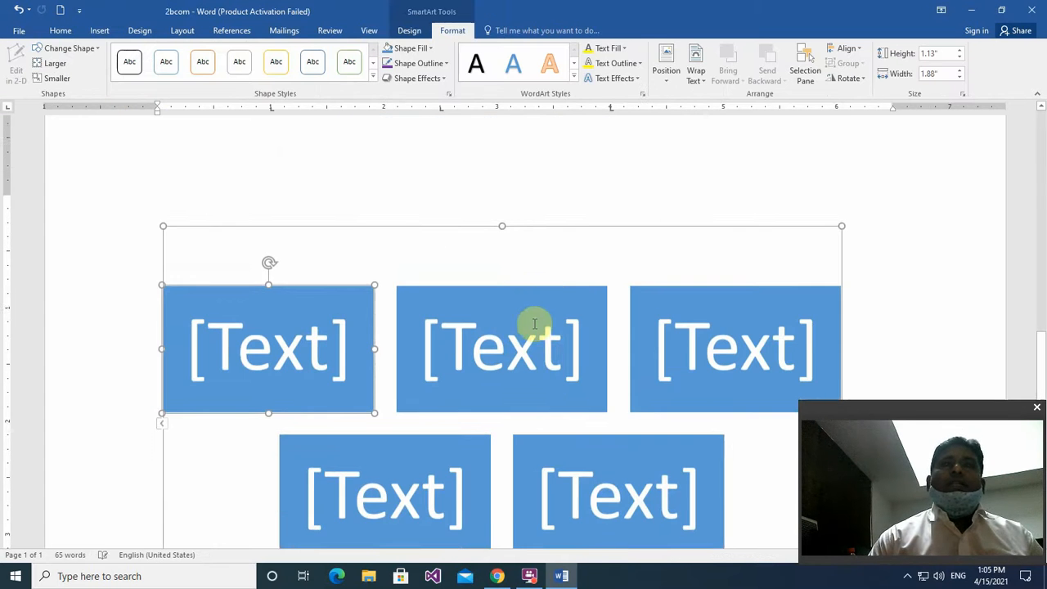
Enter "ssst" in the first block of the SmartArt graphic and select the second block
{"action": "scroll", "coordinate": [534, 324], "scroll_direction": "down", "scroll_amount": 3}
{"action": "left_click", "coordinate": [268, 235]}
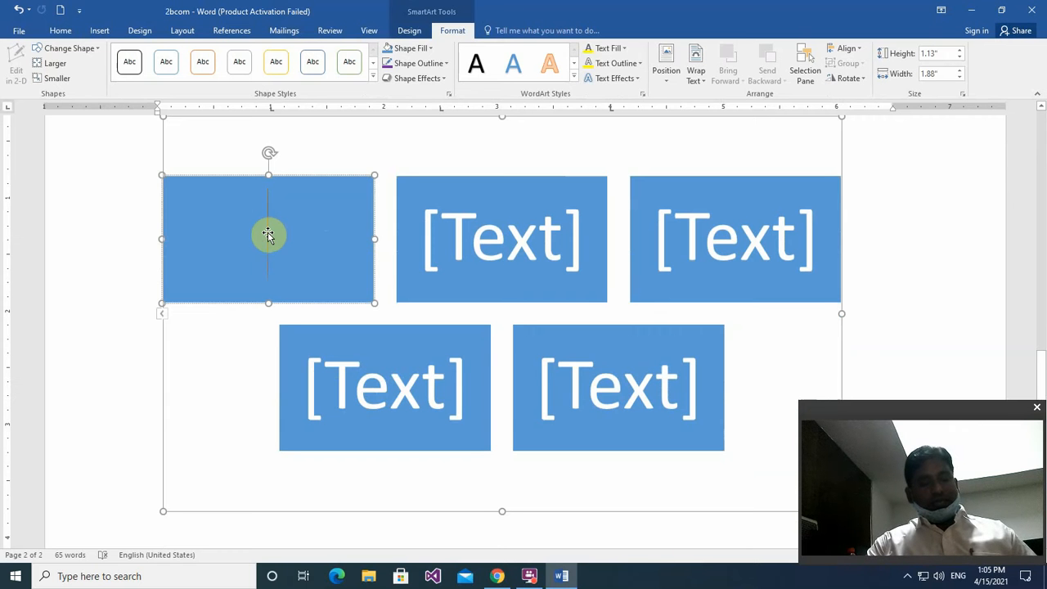
{"action": "type", "text": "sss"}
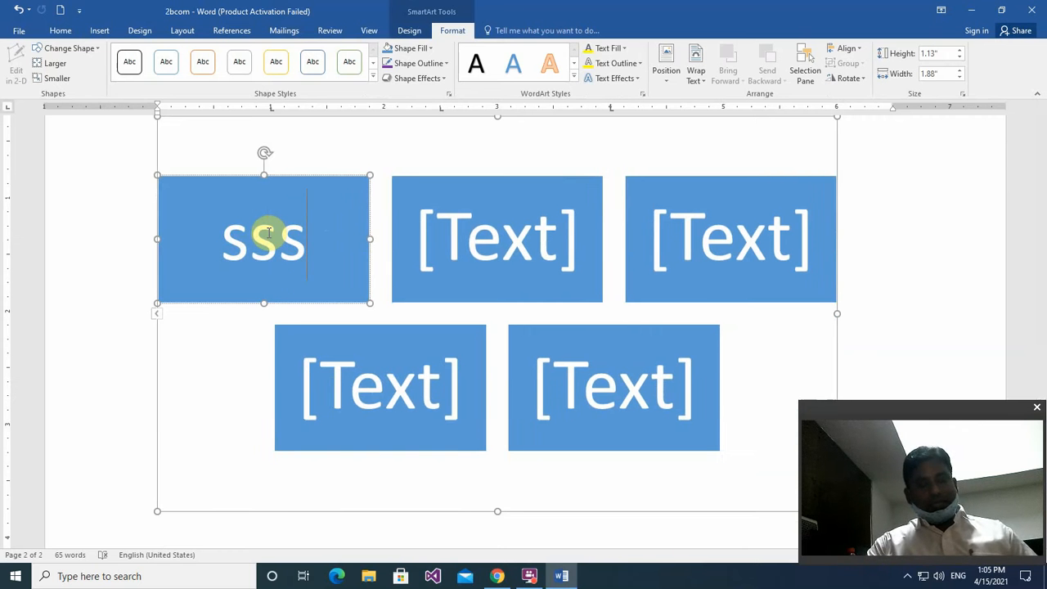
{"action": "type", "text": "t"}
{"action": "left_click", "coordinate": [414, 239]}
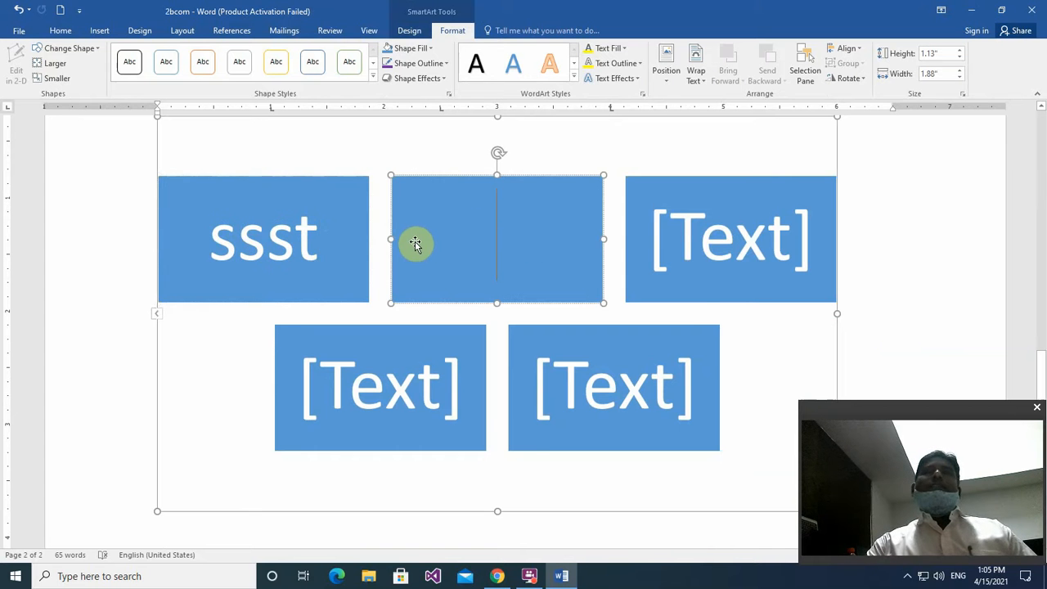
{"action": "scroll", "coordinate": [403, 250], "scroll_direction": "up", "scroll_amount": 3}
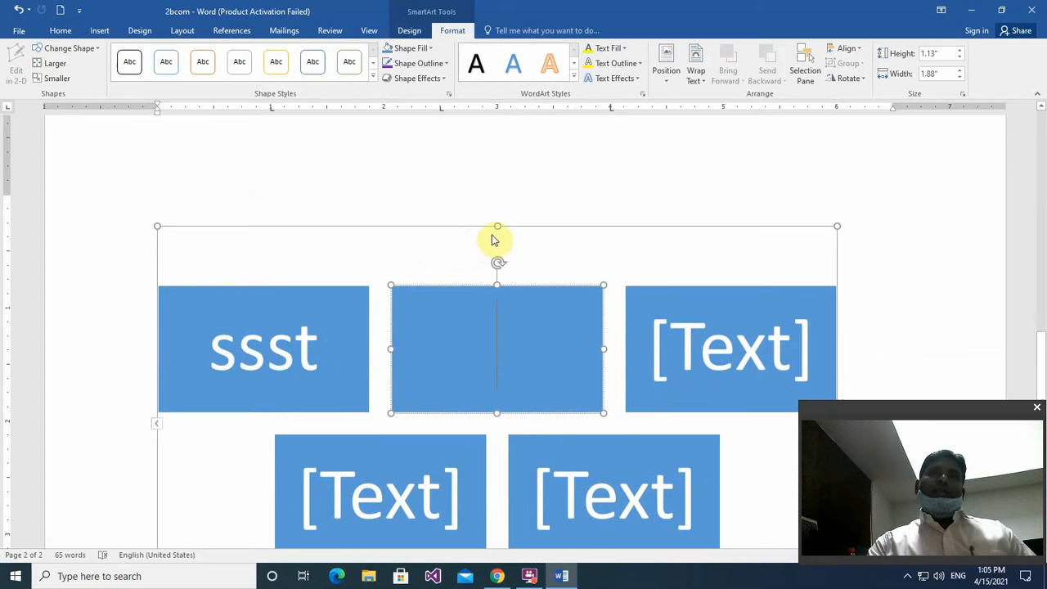
{"action": "left_click", "coordinate": [497, 265]}
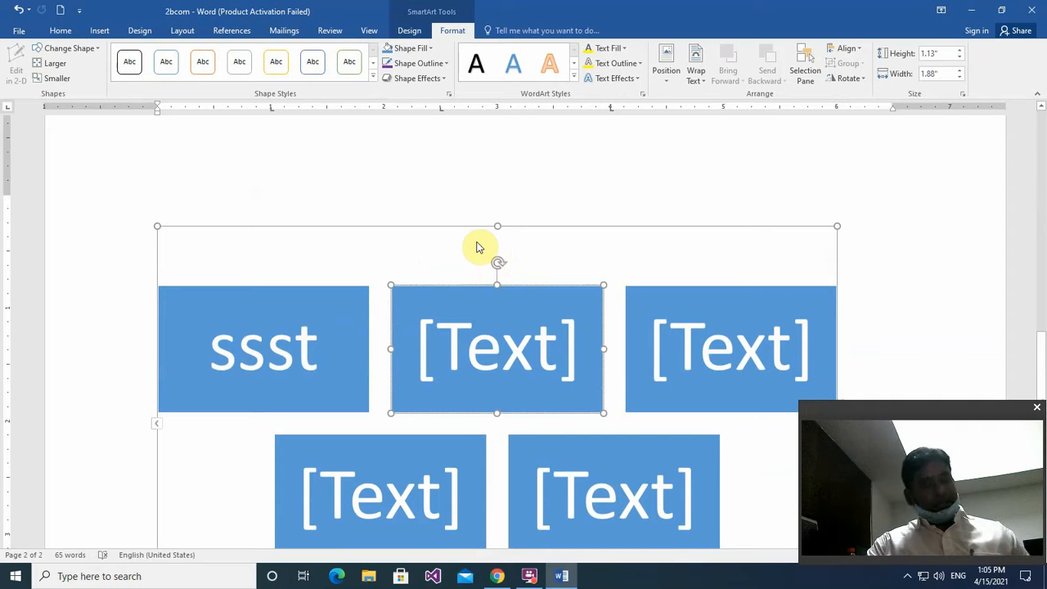
Undo the text entered in the first SmartArt block and cut the whole graphic from the document
{"action": "key", "text": "ctrl+z"}
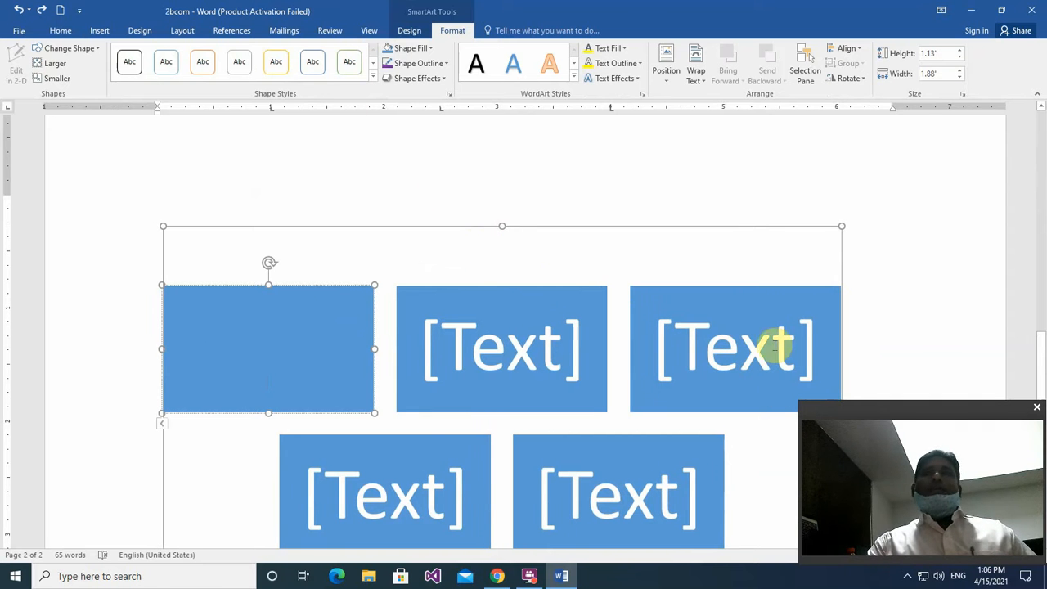
{"action": "right_click", "coordinate": [169, 227]}
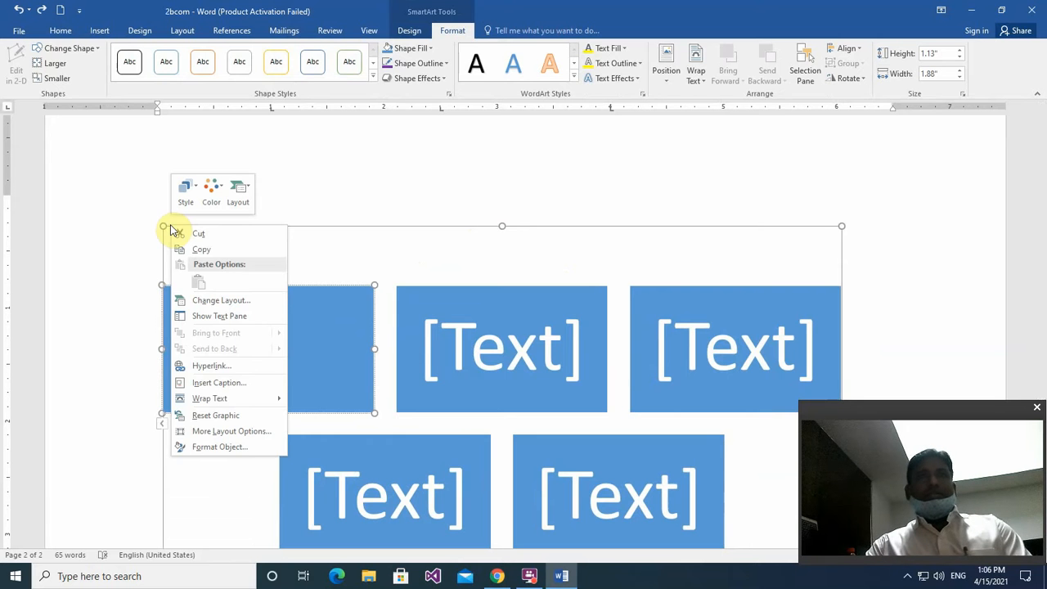
{"action": "left_click", "coordinate": [199, 234]}
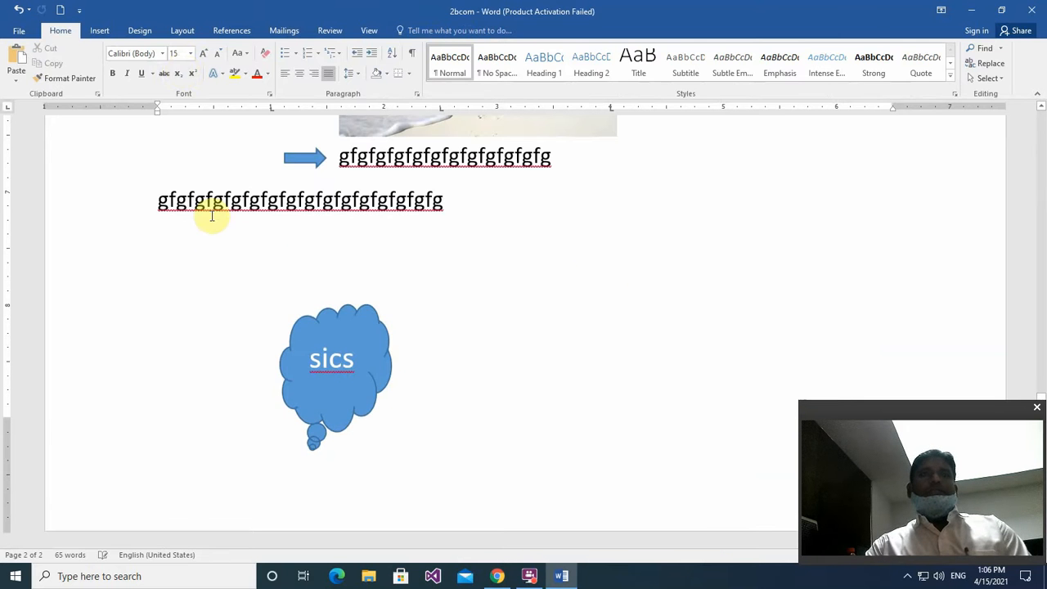
Insert a Clustered Bar chart at the cursor and dismiss the Office activation wizard
{"action": "left_click", "coordinate": [103, 36]}
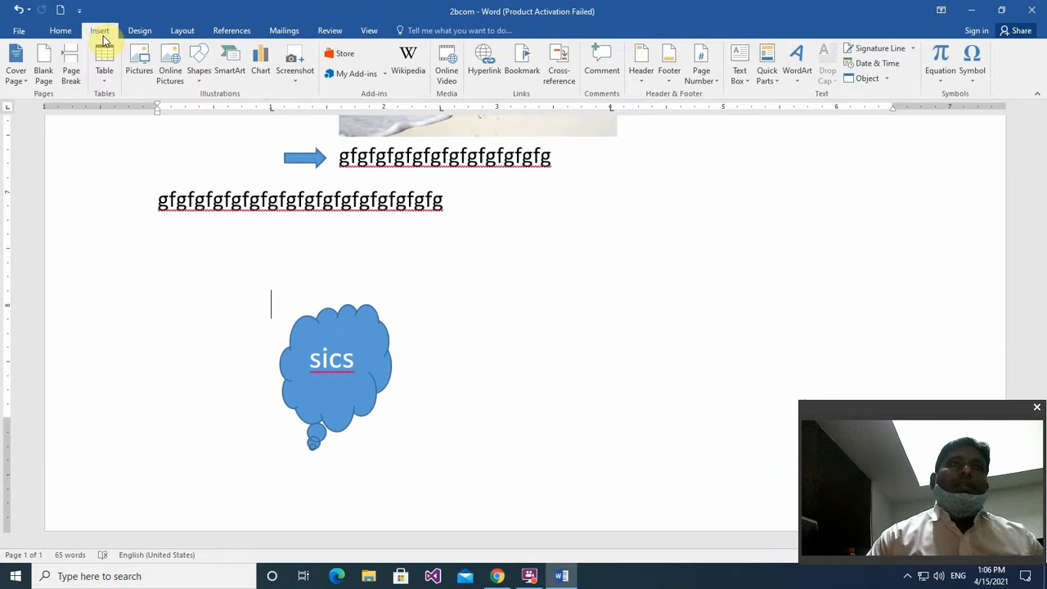
{"action": "left_click", "coordinate": [261, 72]}
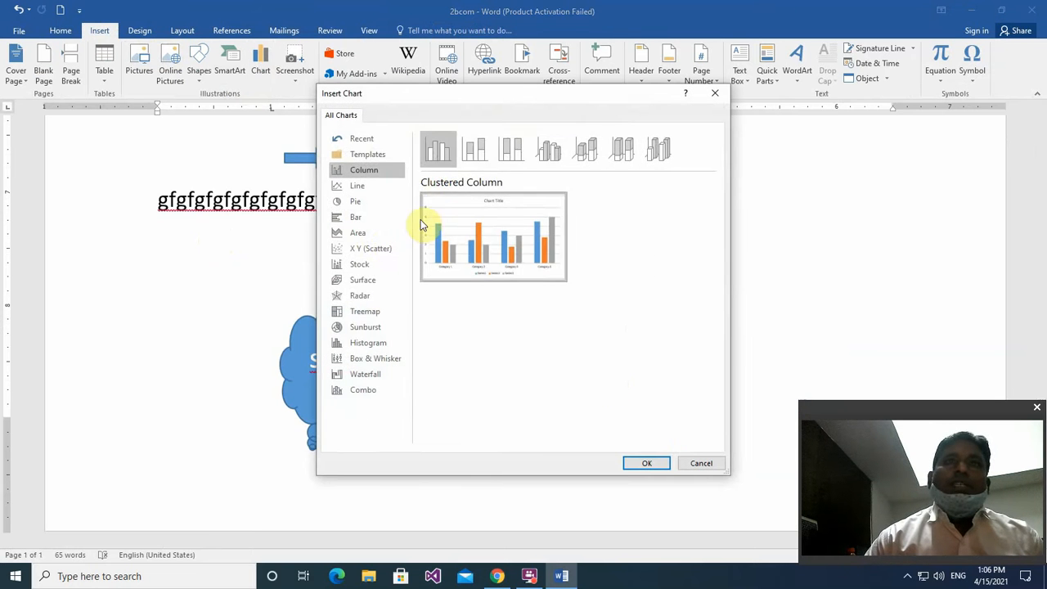
{"action": "mouse_move", "coordinate": [435, 271]}
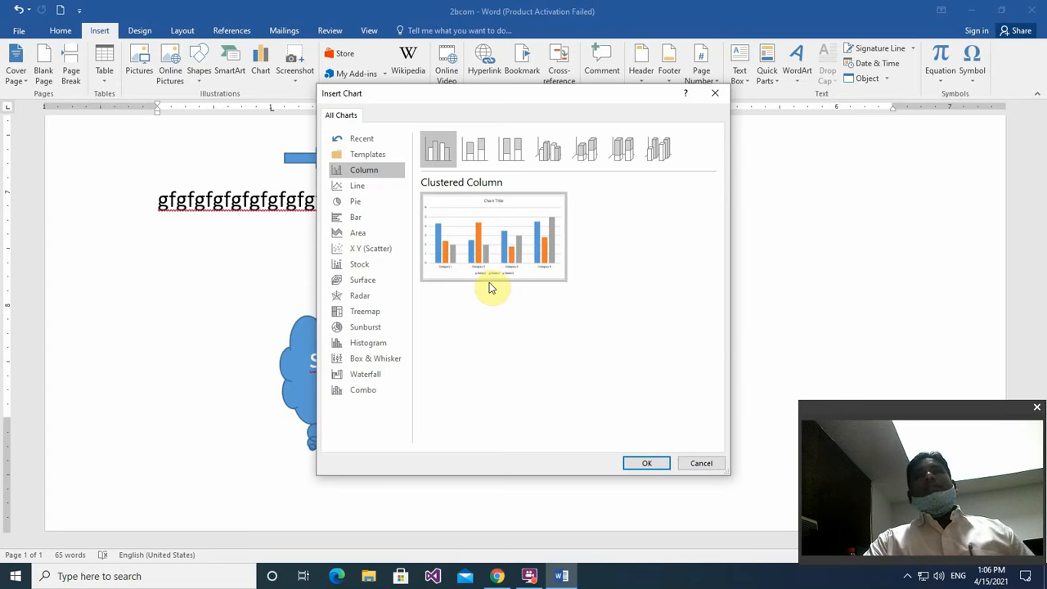
{"action": "left_click", "coordinate": [360, 219]}
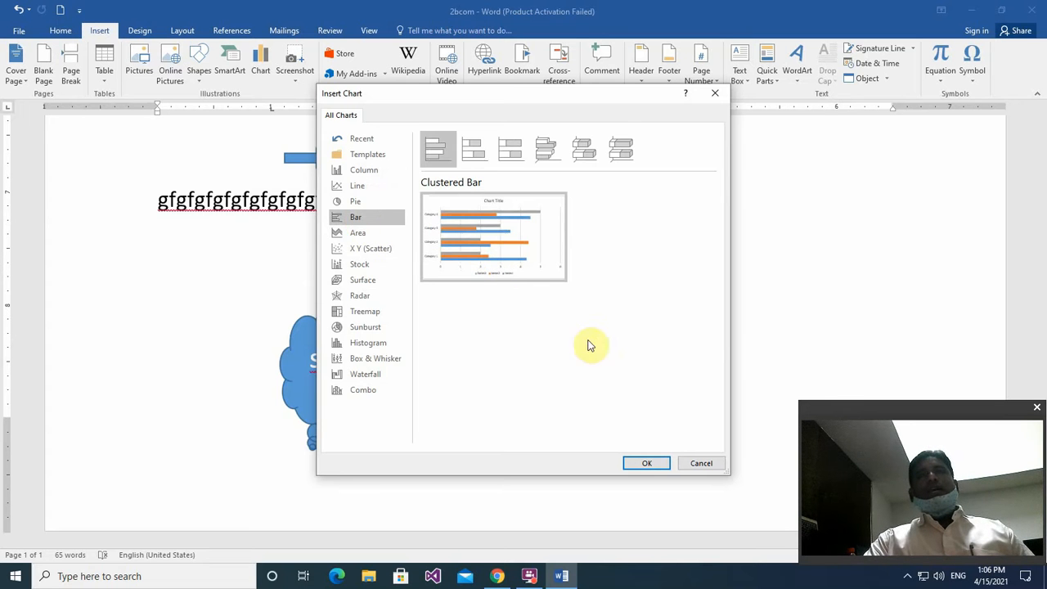
{"action": "left_click", "coordinate": [641, 463]}
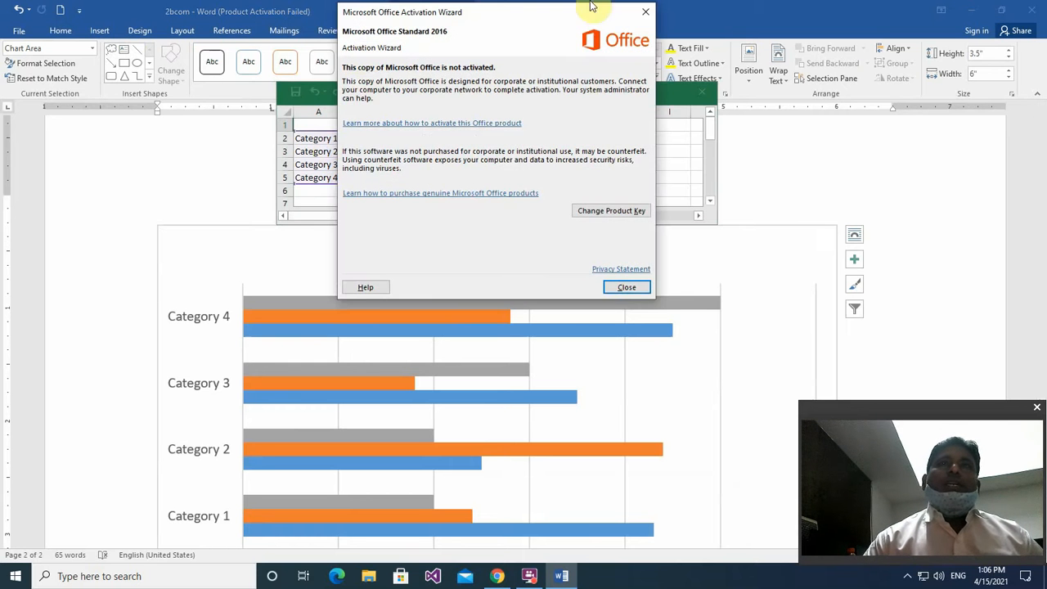
{"action": "left_click", "coordinate": [645, 11]}
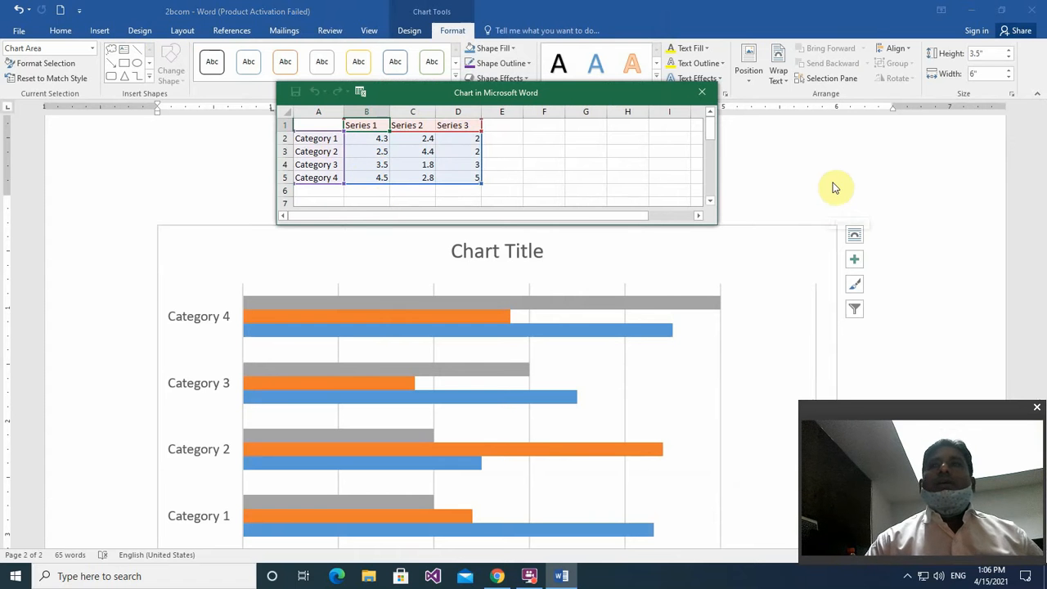
Select the chart and its legend, open the chart area formatting options, and leave the chart data sheet
{"action": "left_click", "coordinate": [708, 230]}
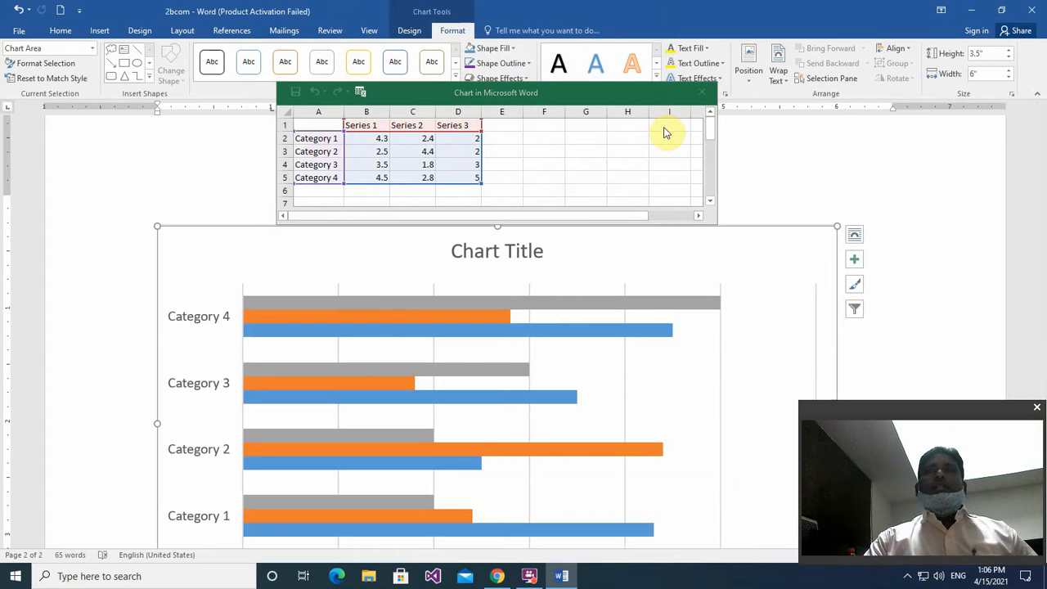
{"action": "scroll", "coordinate": [552, 239], "scroll_direction": "down", "scroll_amount": 2}
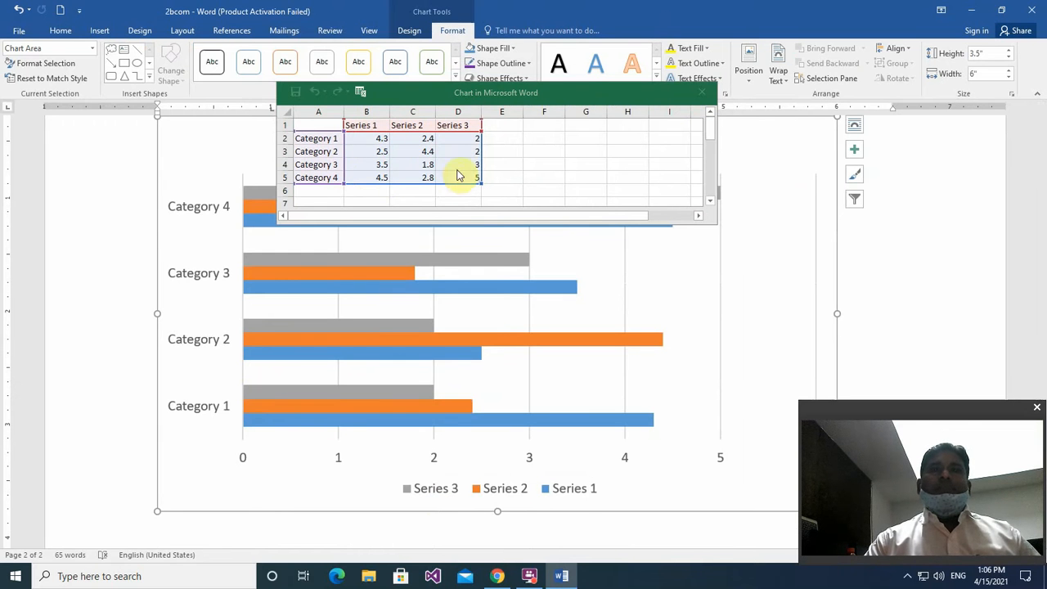
{"action": "left_click", "coordinate": [572, 491]}
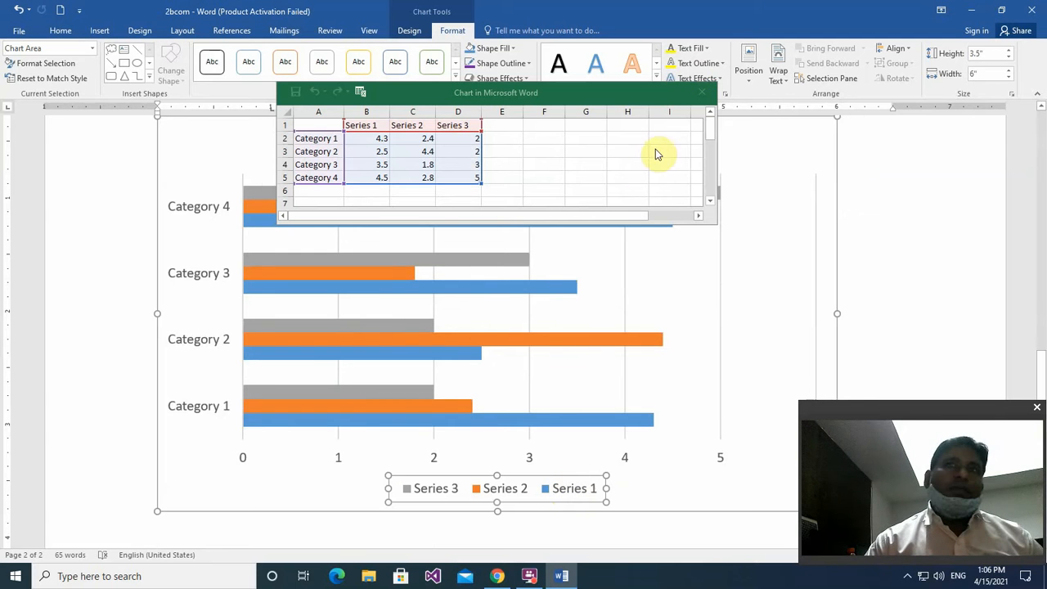
{"action": "left_click", "coordinate": [669, 85]}
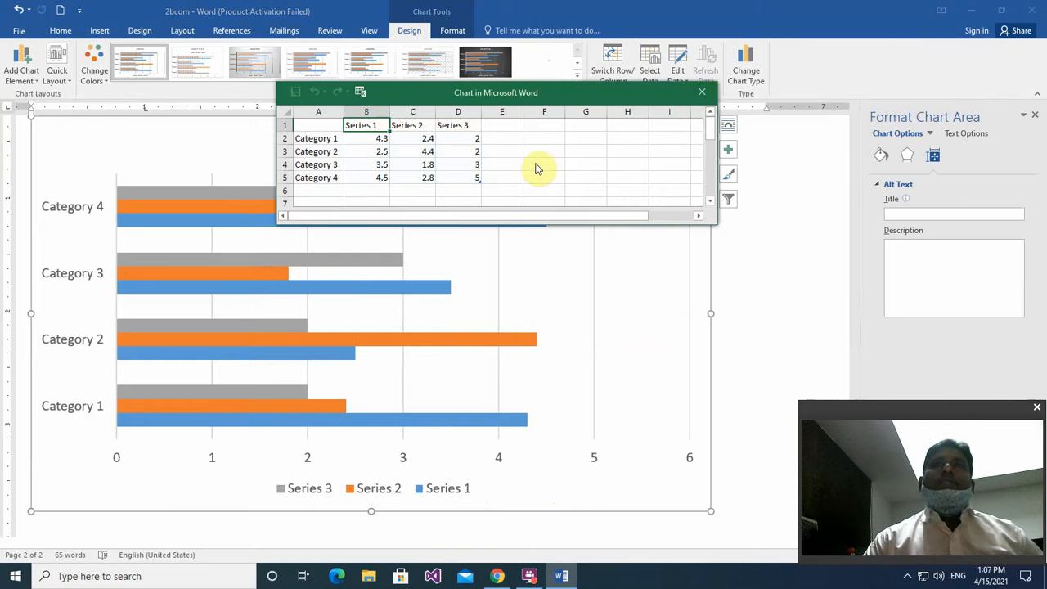
{"action": "left_click", "coordinate": [348, 288]}
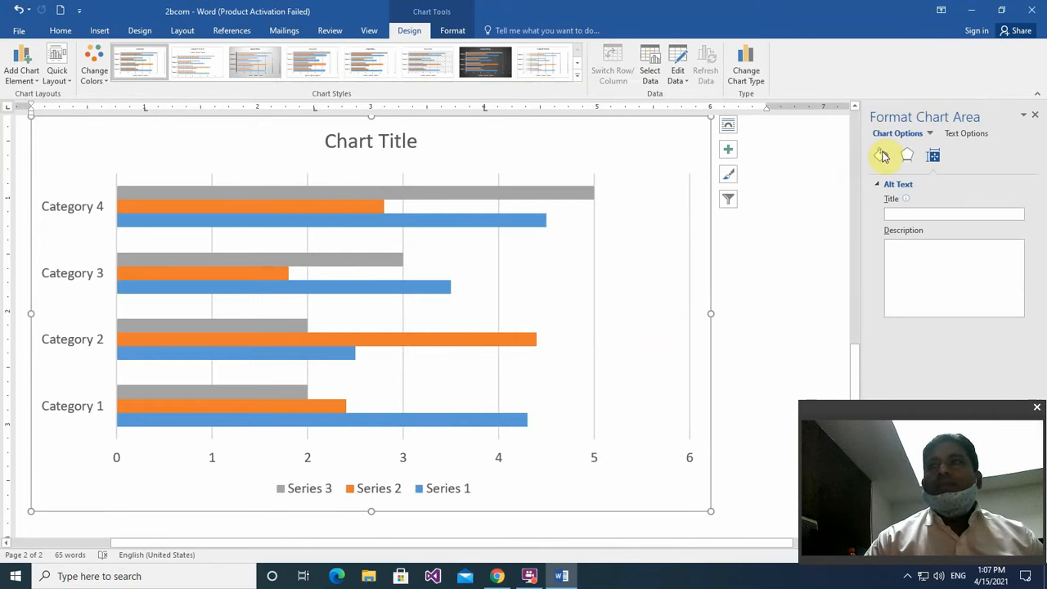
Try a solid fill and a pattern fill on the chart area
{"action": "left_click", "coordinate": [883, 156]}
{"action": "left_click", "coordinate": [889, 185]}
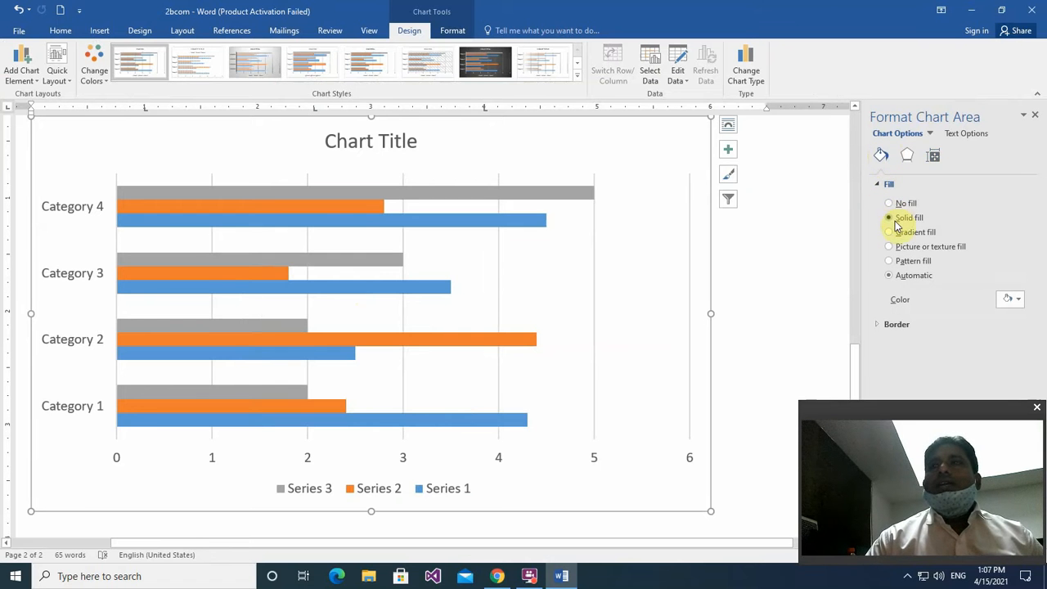
{"action": "left_click", "coordinate": [895, 221]}
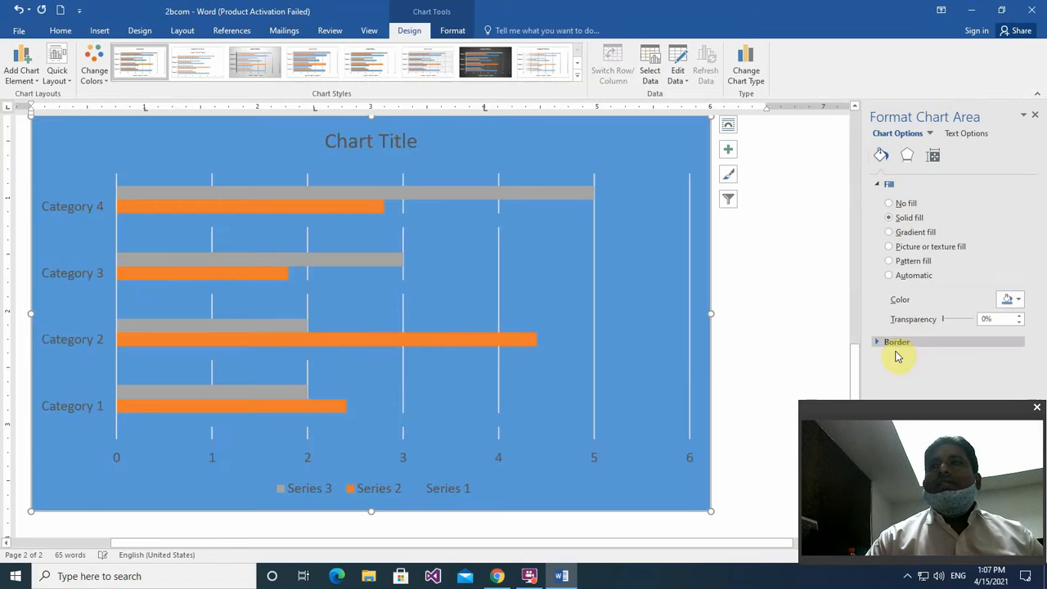
{"action": "left_click", "coordinate": [892, 261]}
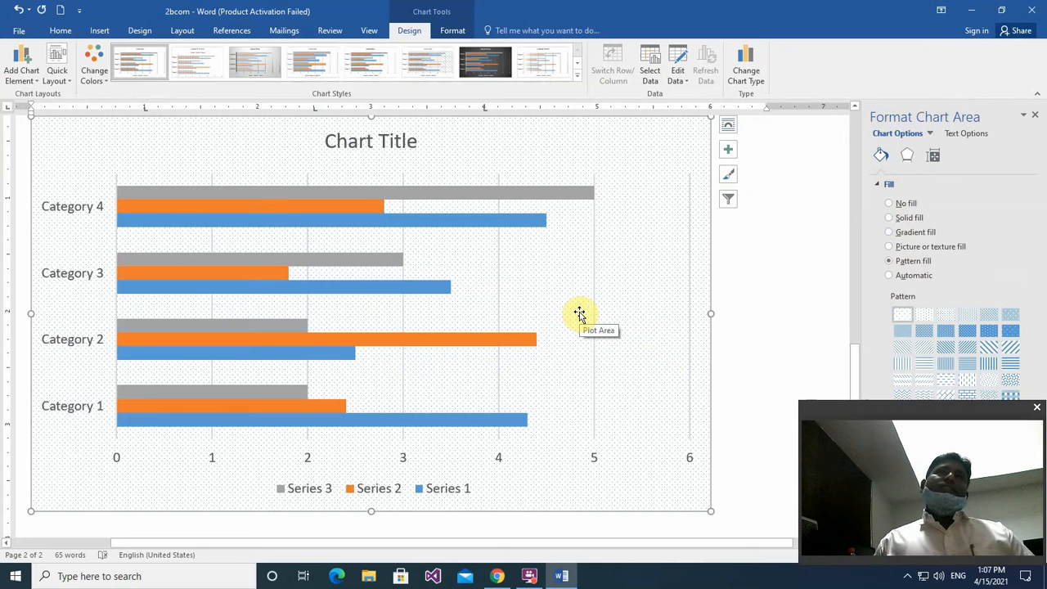
Undo the chart area fills and the insertion of the bar chart
{"action": "key", "text": "ctrl+z"}
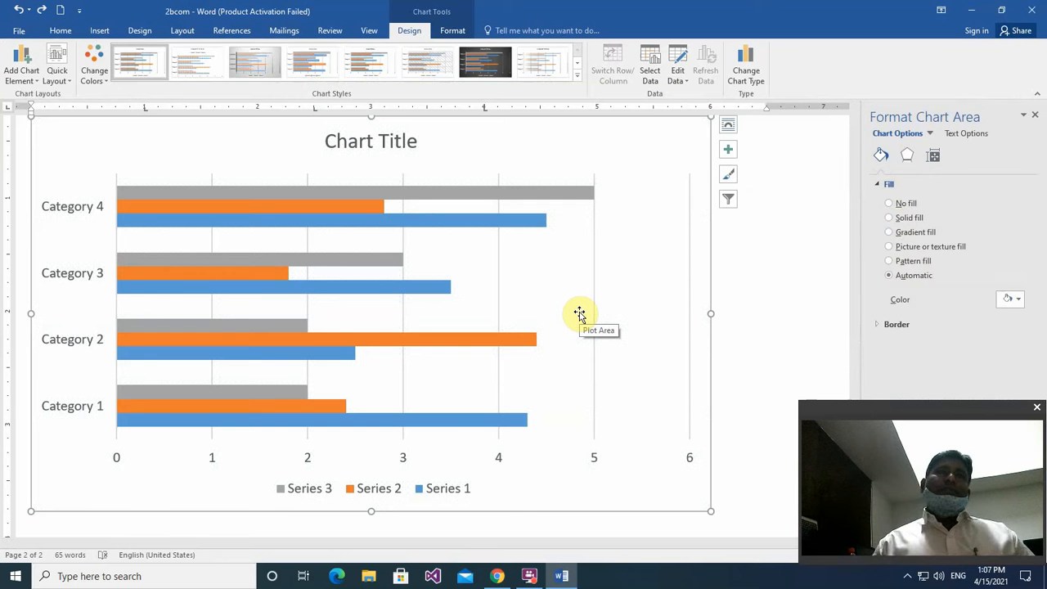
{"action": "key", "text": "ctrl+z"}
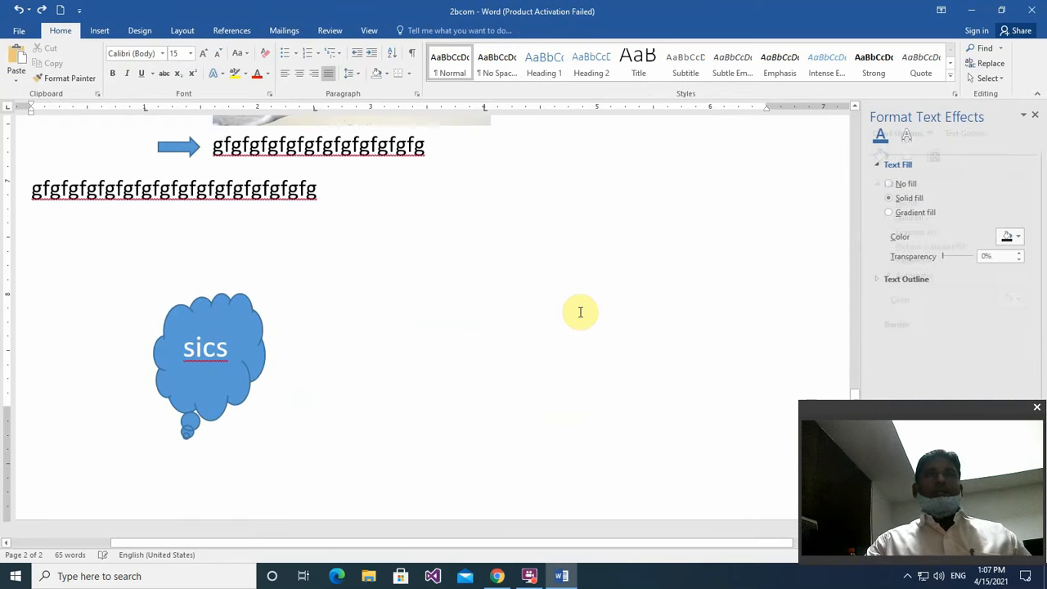
{"action": "left_click", "coordinate": [101, 31]}
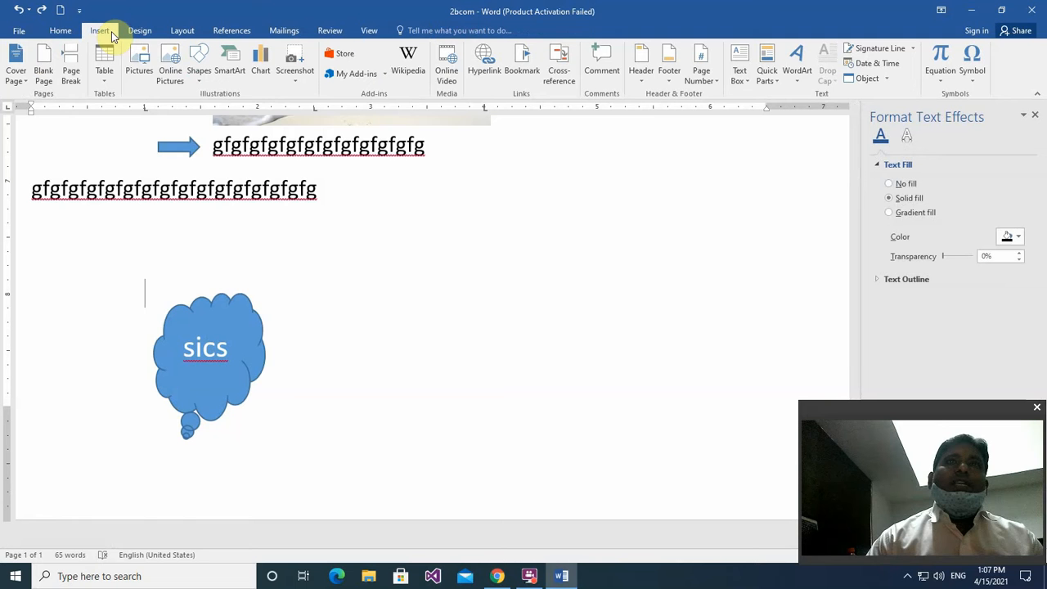
{"action": "left_click", "coordinate": [293, 79]}
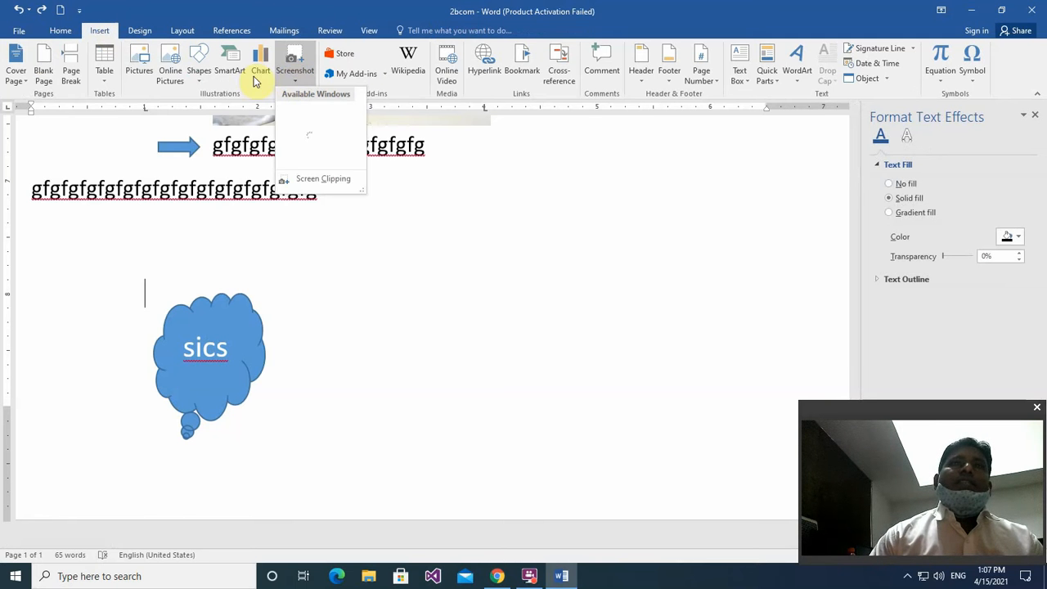
{"action": "left_click", "coordinate": [258, 57]}
{"action": "left_click", "coordinate": [258, 57]}
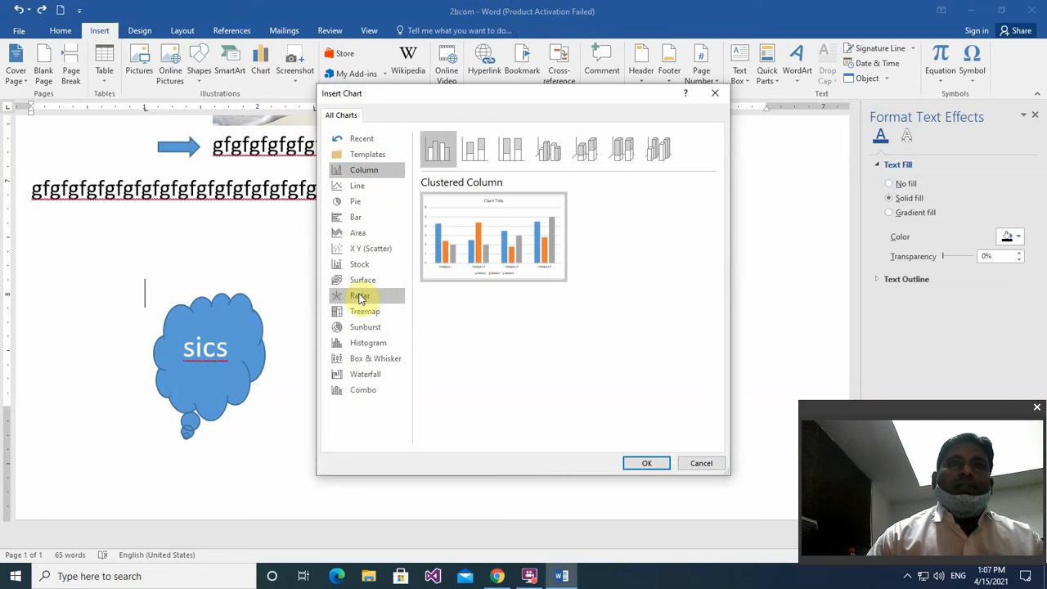
{"action": "left_click", "coordinate": [712, 99]}
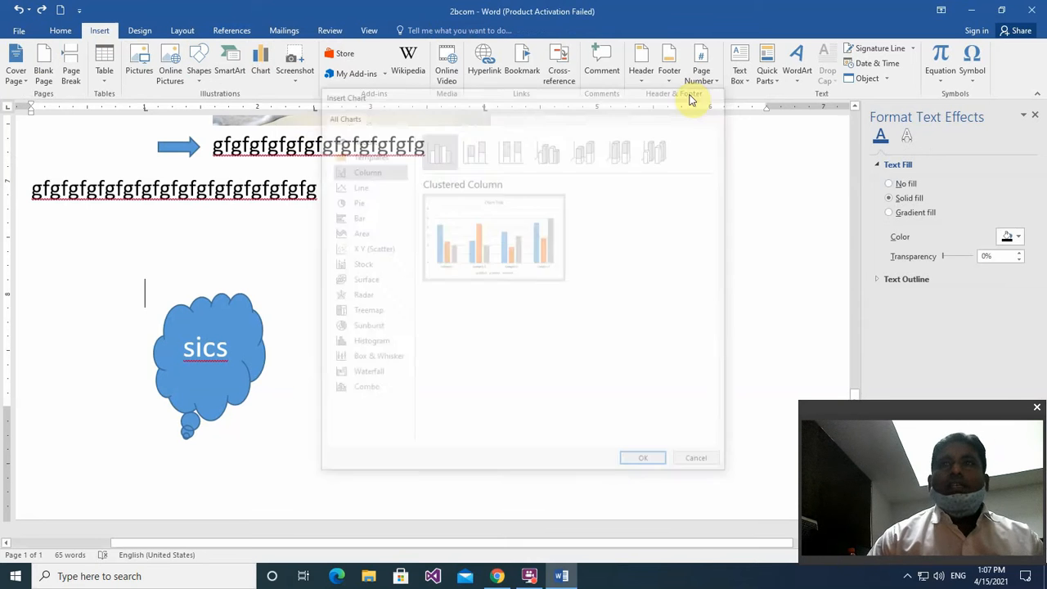
Insert a screen clipping of the desktop that covers the upper rows of icons down to Microsoft Edge and 2bcom
{"action": "left_click", "coordinate": [290, 70]}
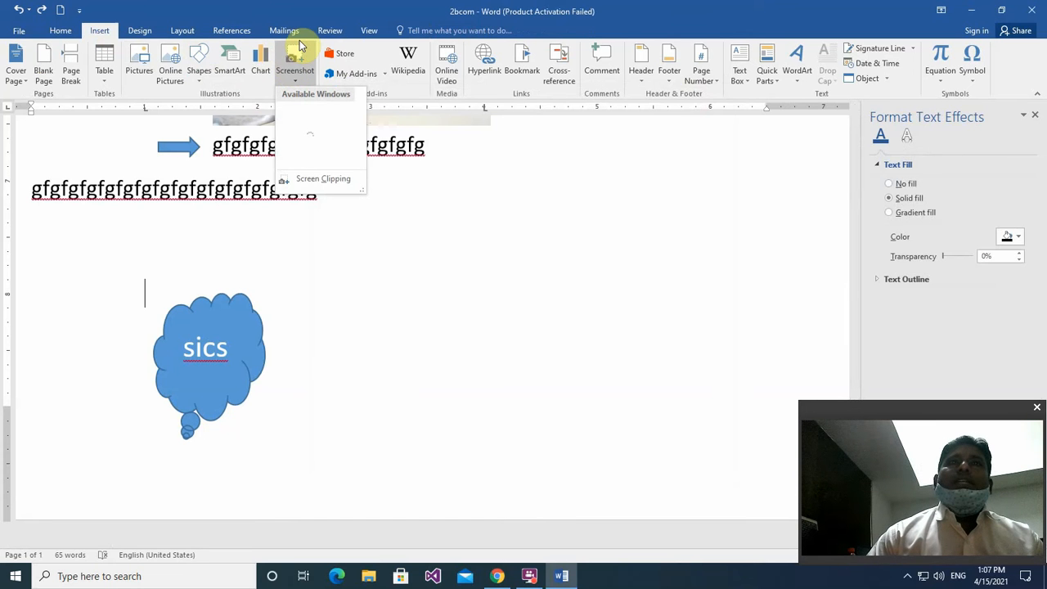
{"action": "left_click", "coordinate": [295, 61]}
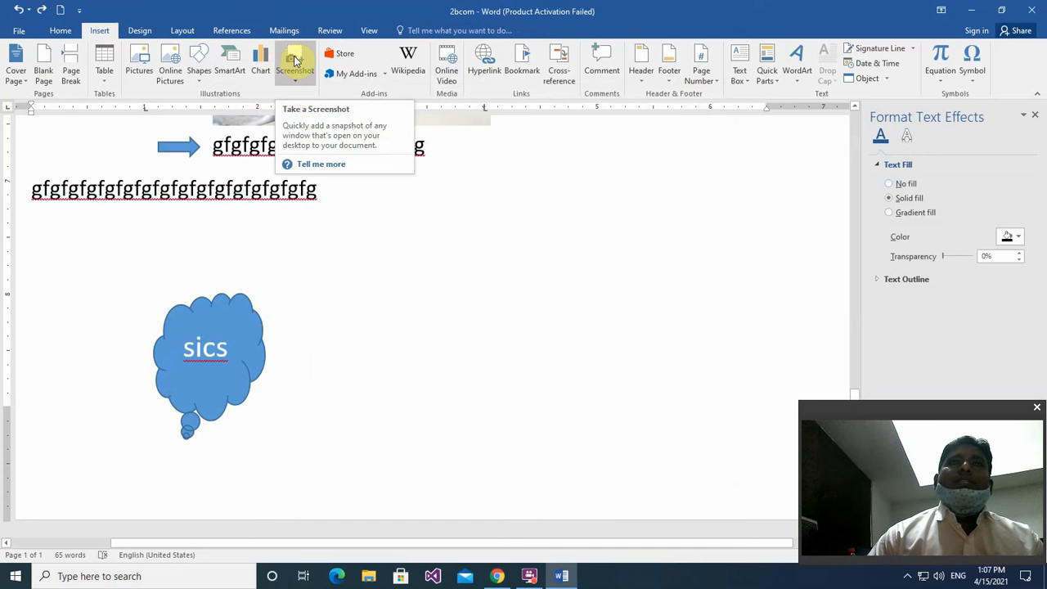
{"action": "left_click", "coordinate": [296, 82]}
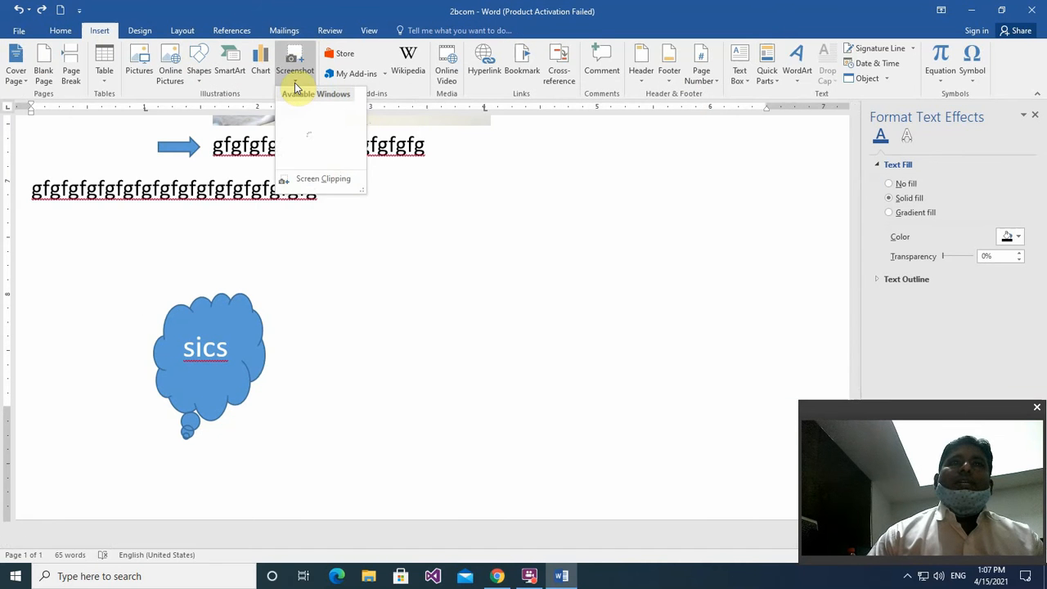
{"action": "left_click", "coordinate": [306, 178]}
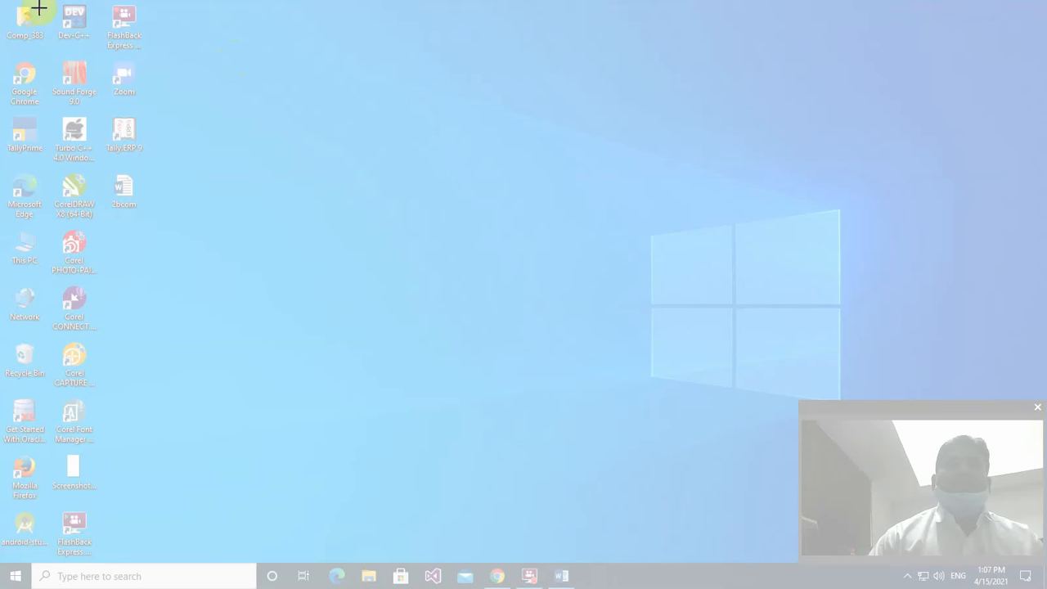
{"action": "left_click_drag", "start_coordinate": [27, 161], "coordinate": [194, 227]}
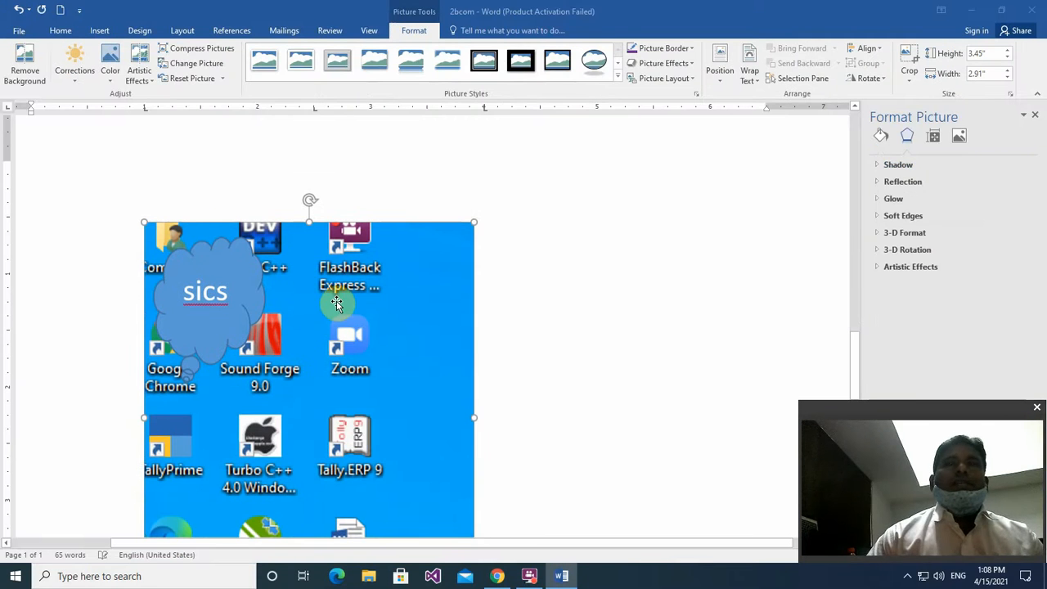
Shrink the screen clipping to about 2.52" high by 2.12" wide, try to move it beside the cloud callout, and deselect it
{"action": "scroll", "coordinate": [338, 302], "scroll_direction": "down", "scroll_amount": 3}
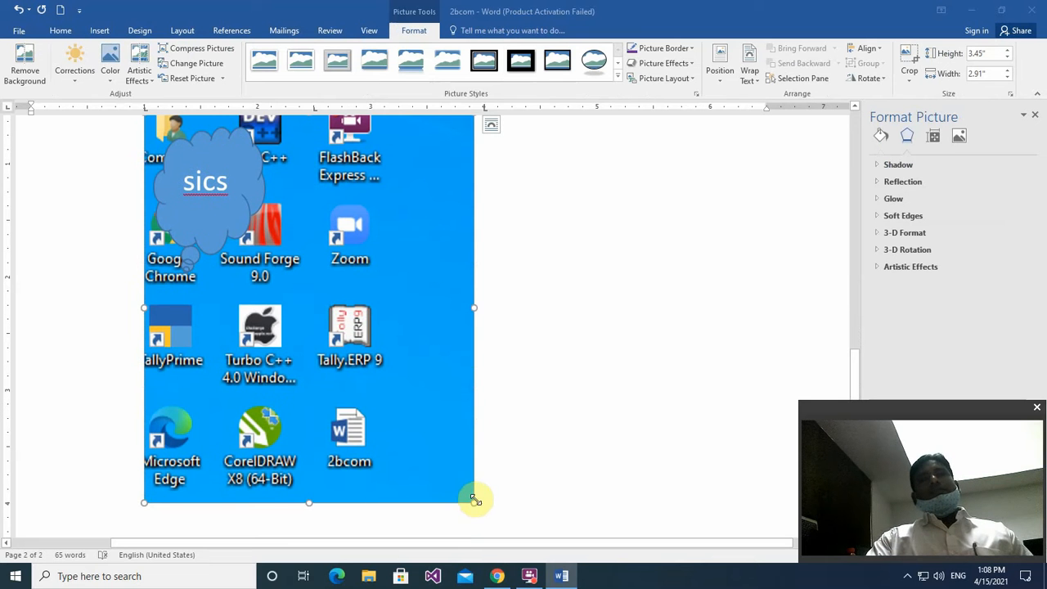
{"action": "left_click_drag", "start_coordinate": [471, 504], "coordinate": [381, 297]}
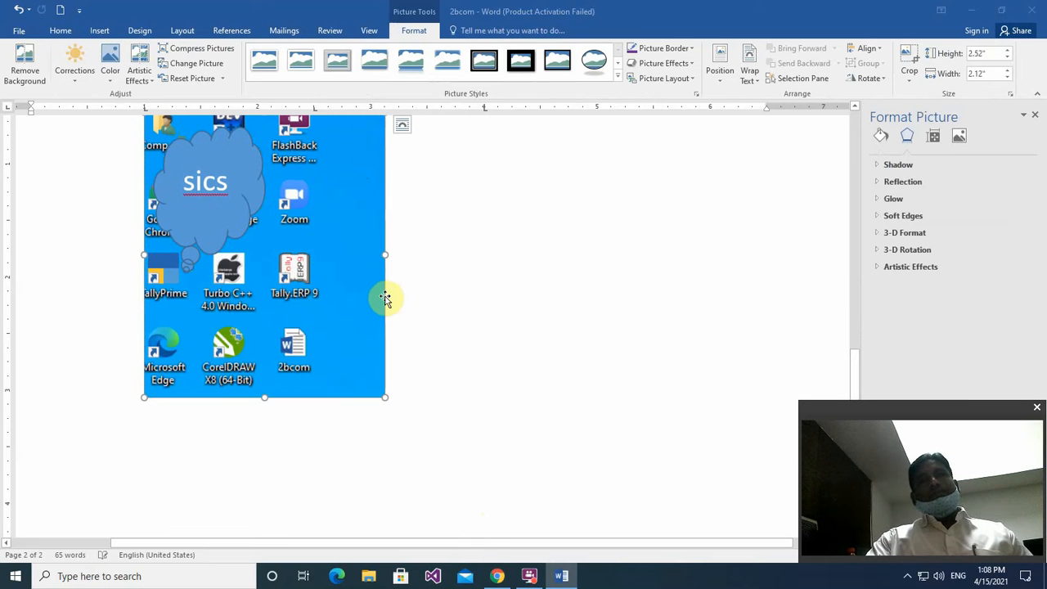
{"action": "scroll", "coordinate": [217, 257], "scroll_direction": "up", "scroll_amount": 3}
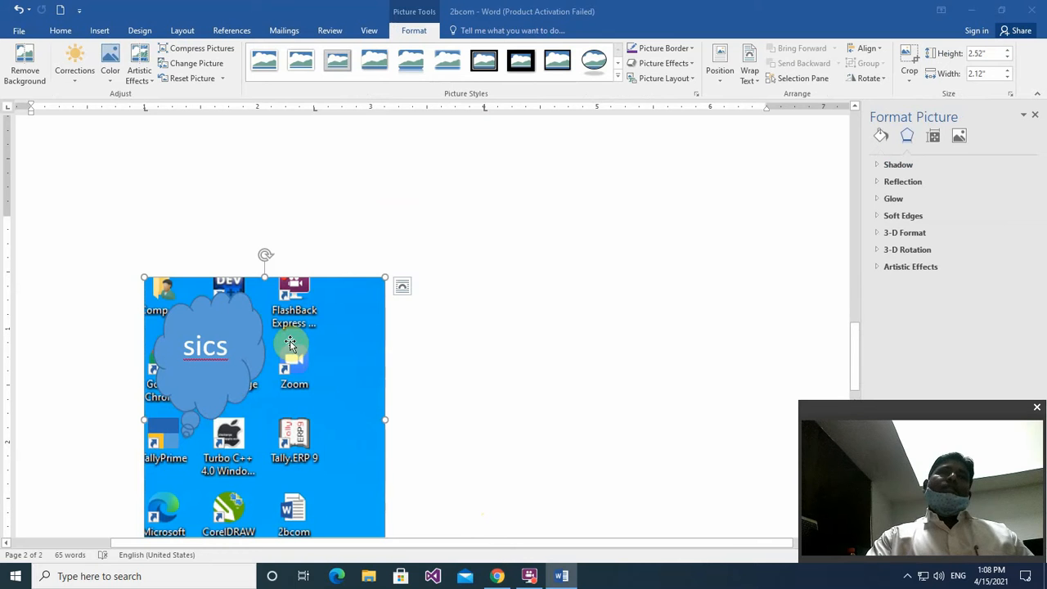
{"action": "left_click_drag", "start_coordinate": [290, 343], "coordinate": [360, 325]}
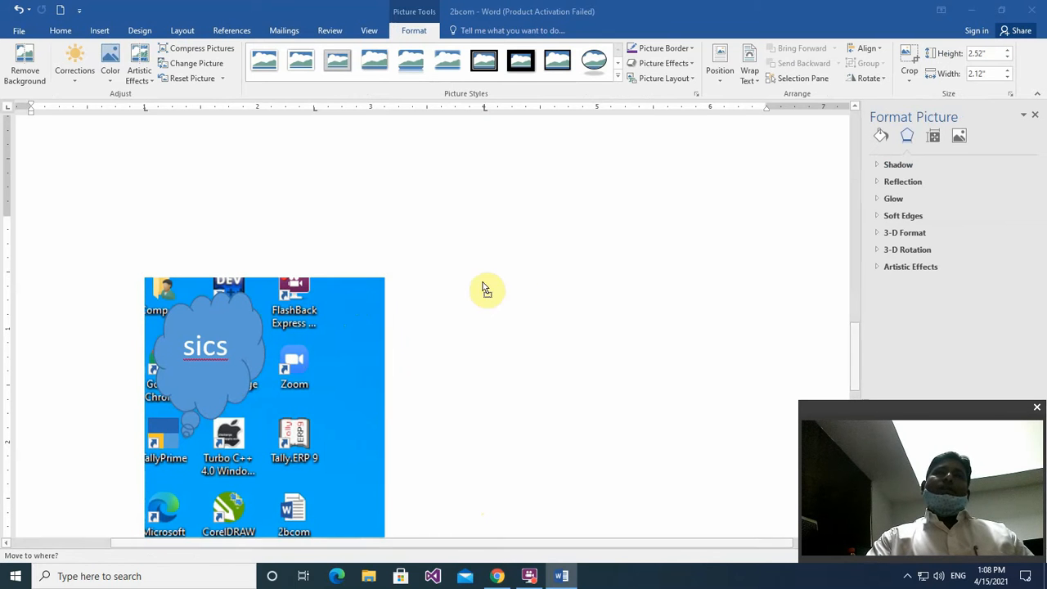
{"action": "left_click", "coordinate": [388, 308]}
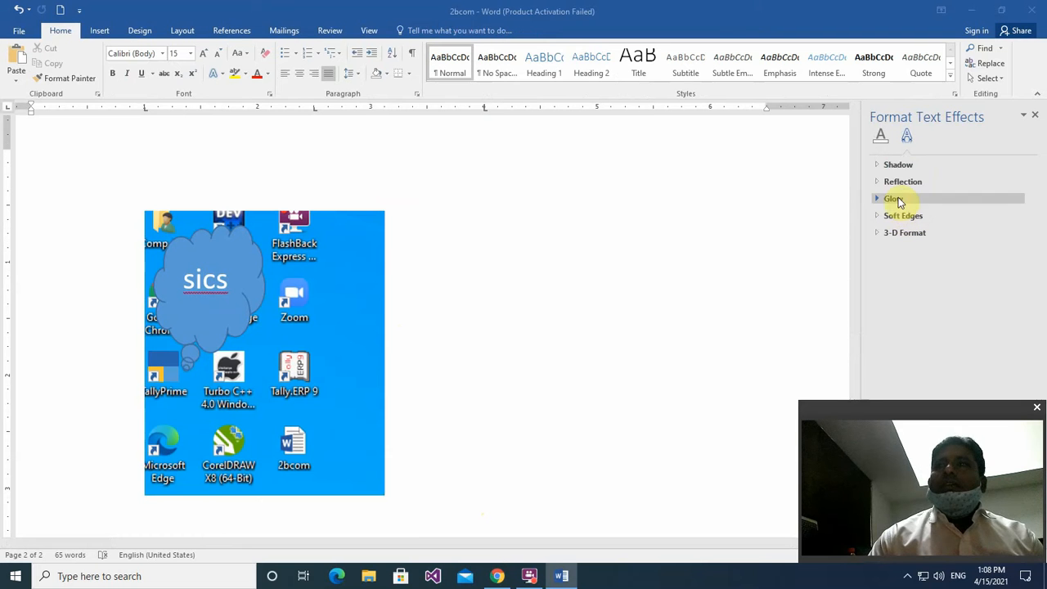
Expand the shadow settings, select the screen clipping, and deselect it without applying a shadow
{"action": "left_click", "coordinate": [892, 165]}
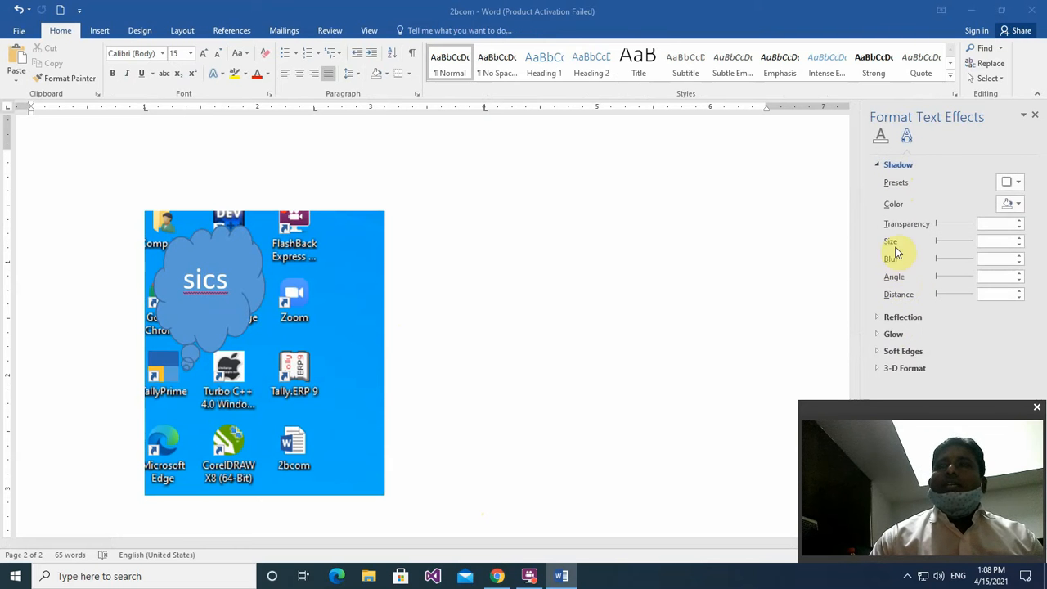
{"action": "left_click", "coordinate": [359, 280]}
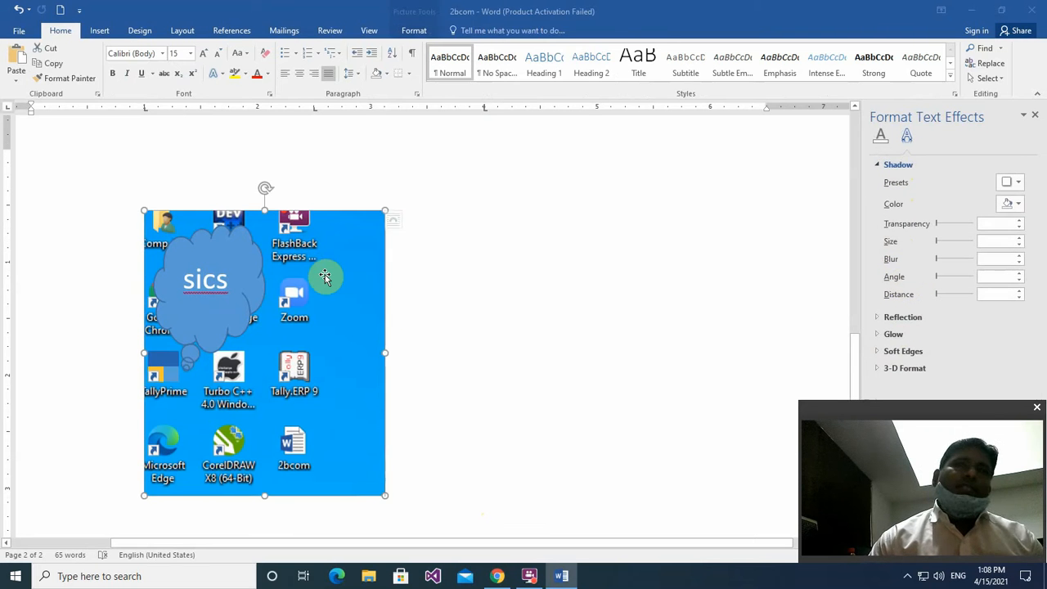
{"action": "left_click", "coordinate": [470, 250]}
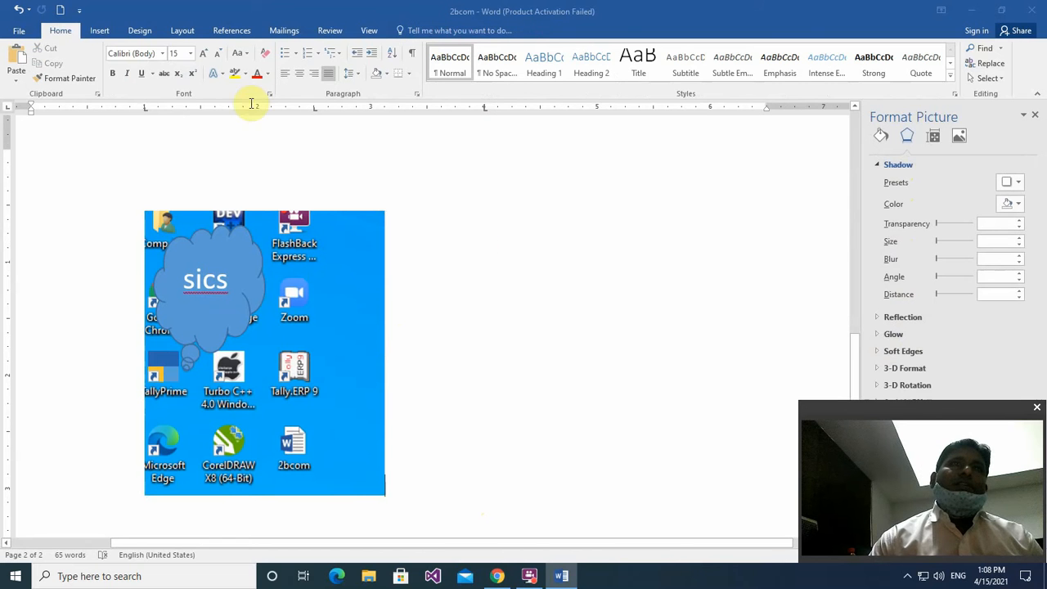
Save the document and minimize its window to show the desktop
{"action": "left_click", "coordinate": [100, 32]}
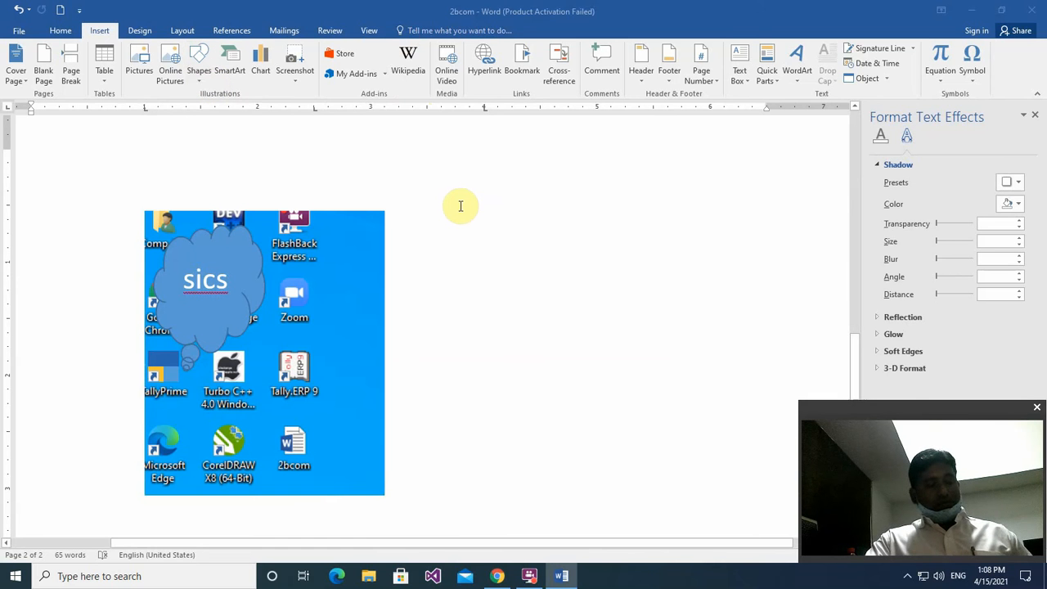
{"action": "key", "text": "ctrl+s"}
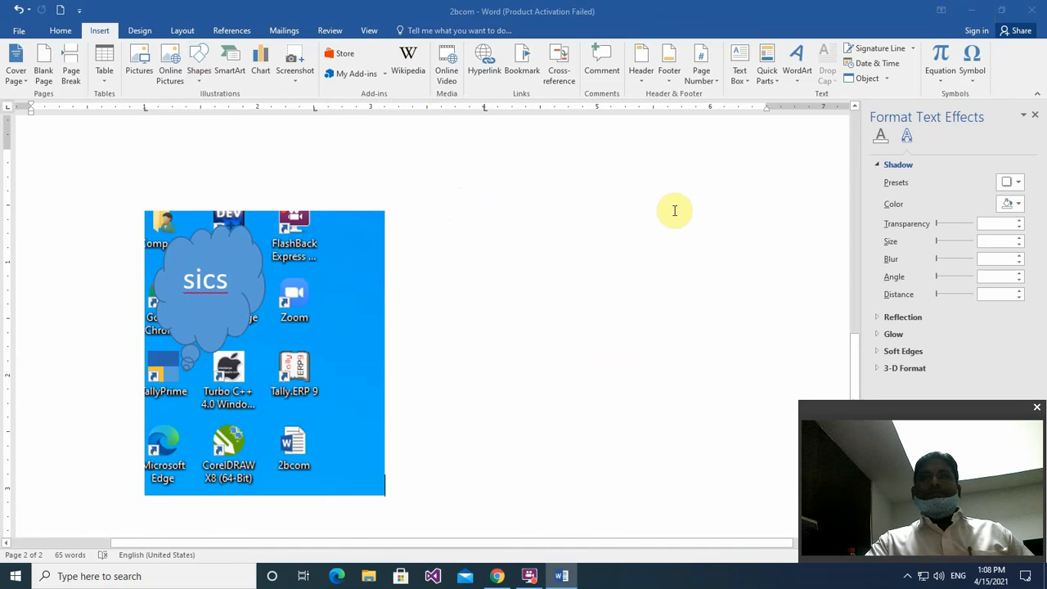
{"action": "left_click", "coordinate": [973, 14]}
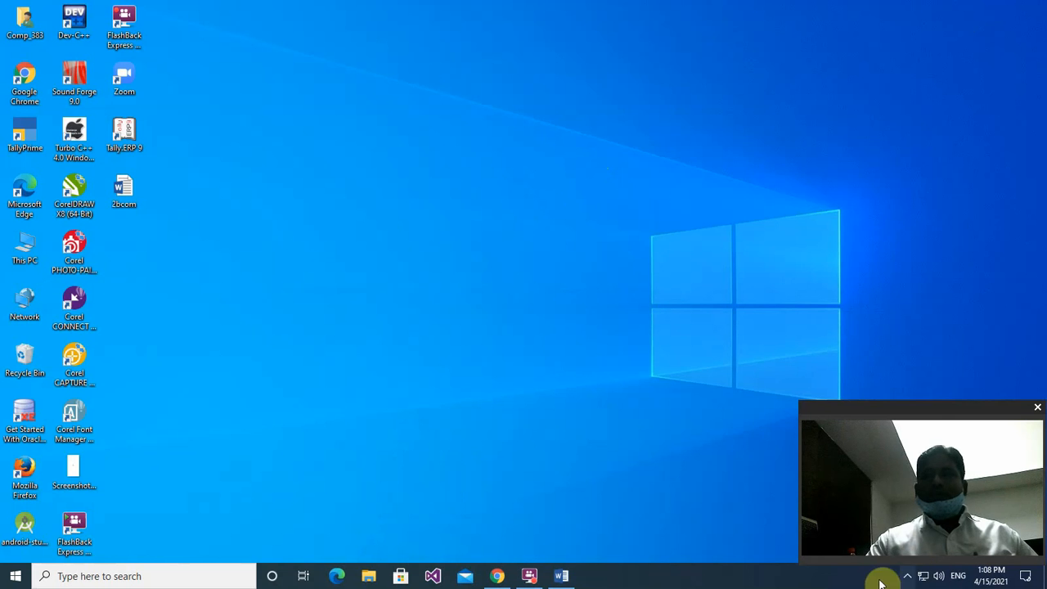
{"action": "left_click", "coordinate": [907, 576]}
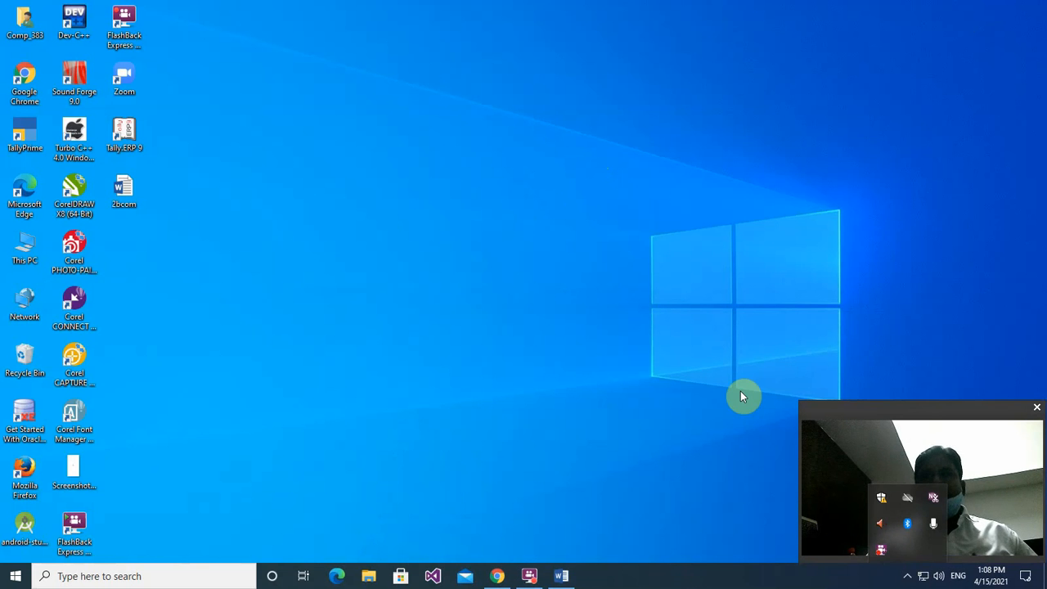
{"action": "right_click", "coordinate": [879, 555]}
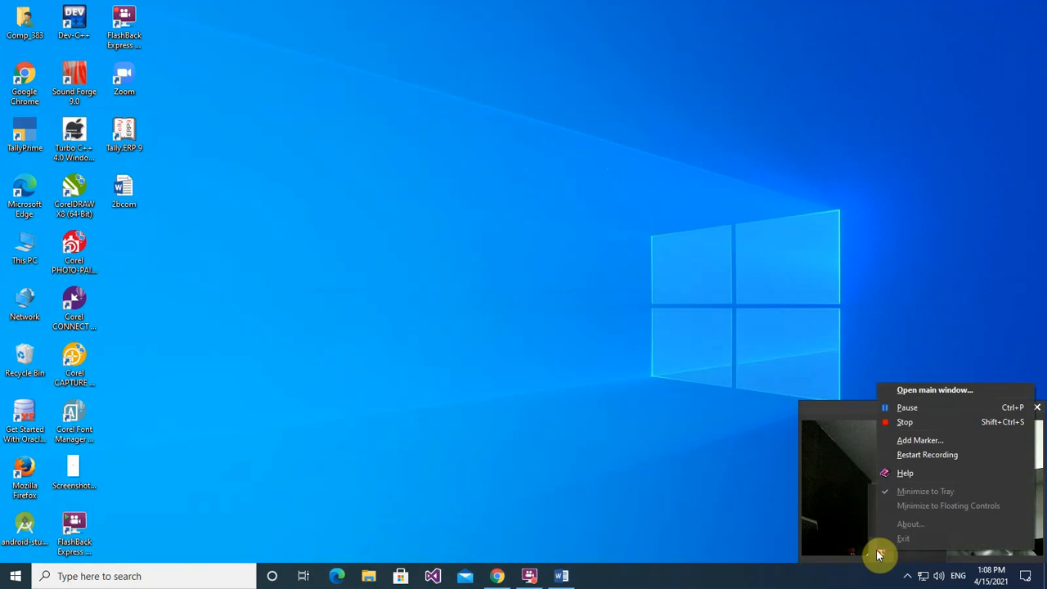